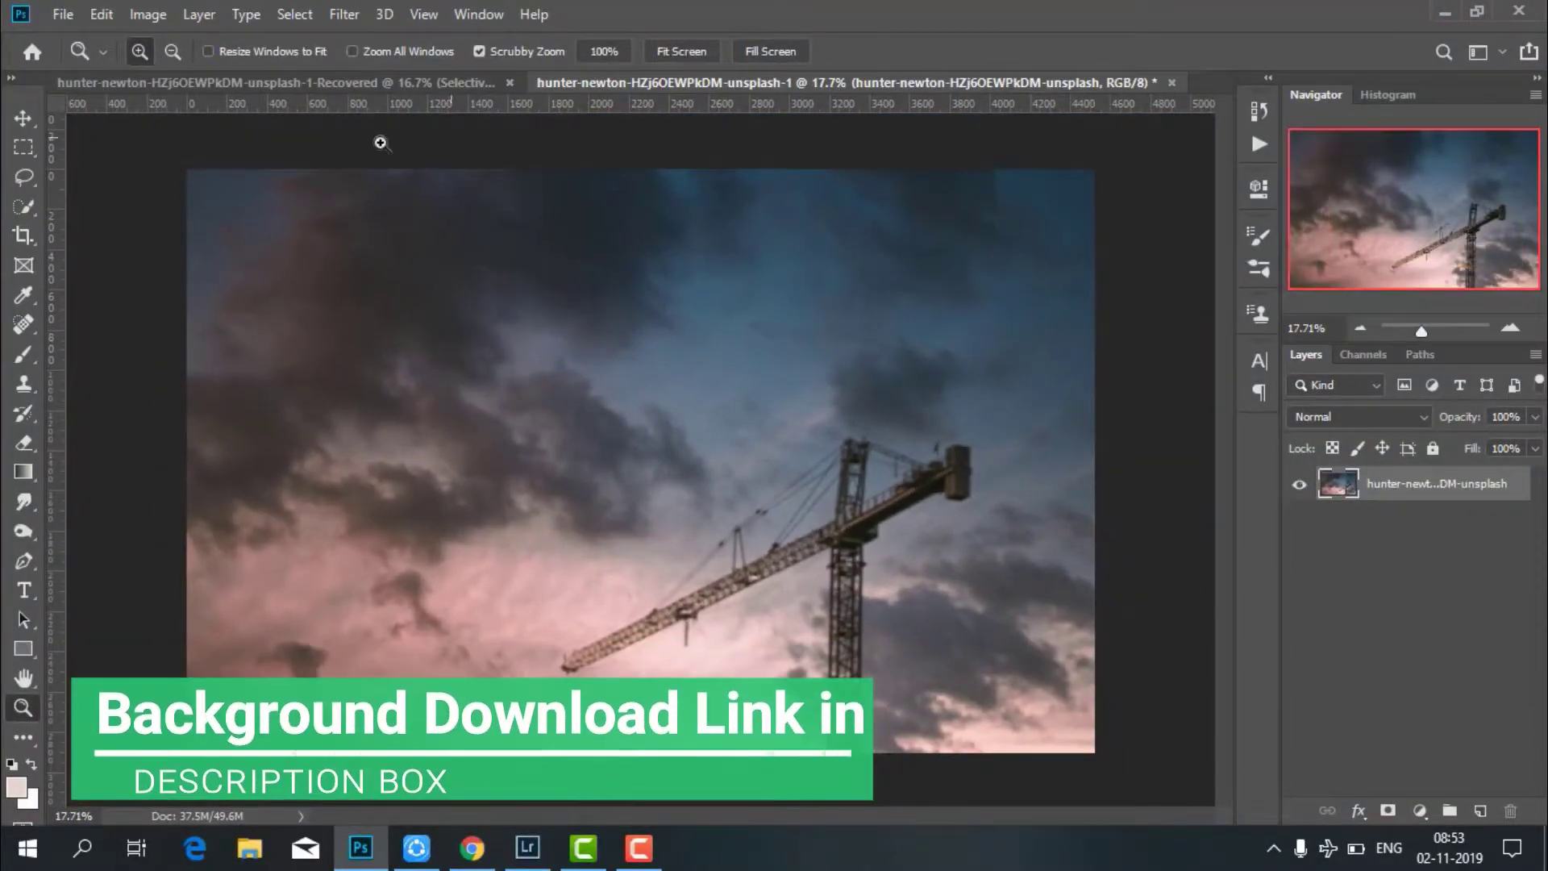
Embed the boy image IMG_0167.4png over the sky and commit it.
{"action": "left_click", "coordinate": [63, 14]}
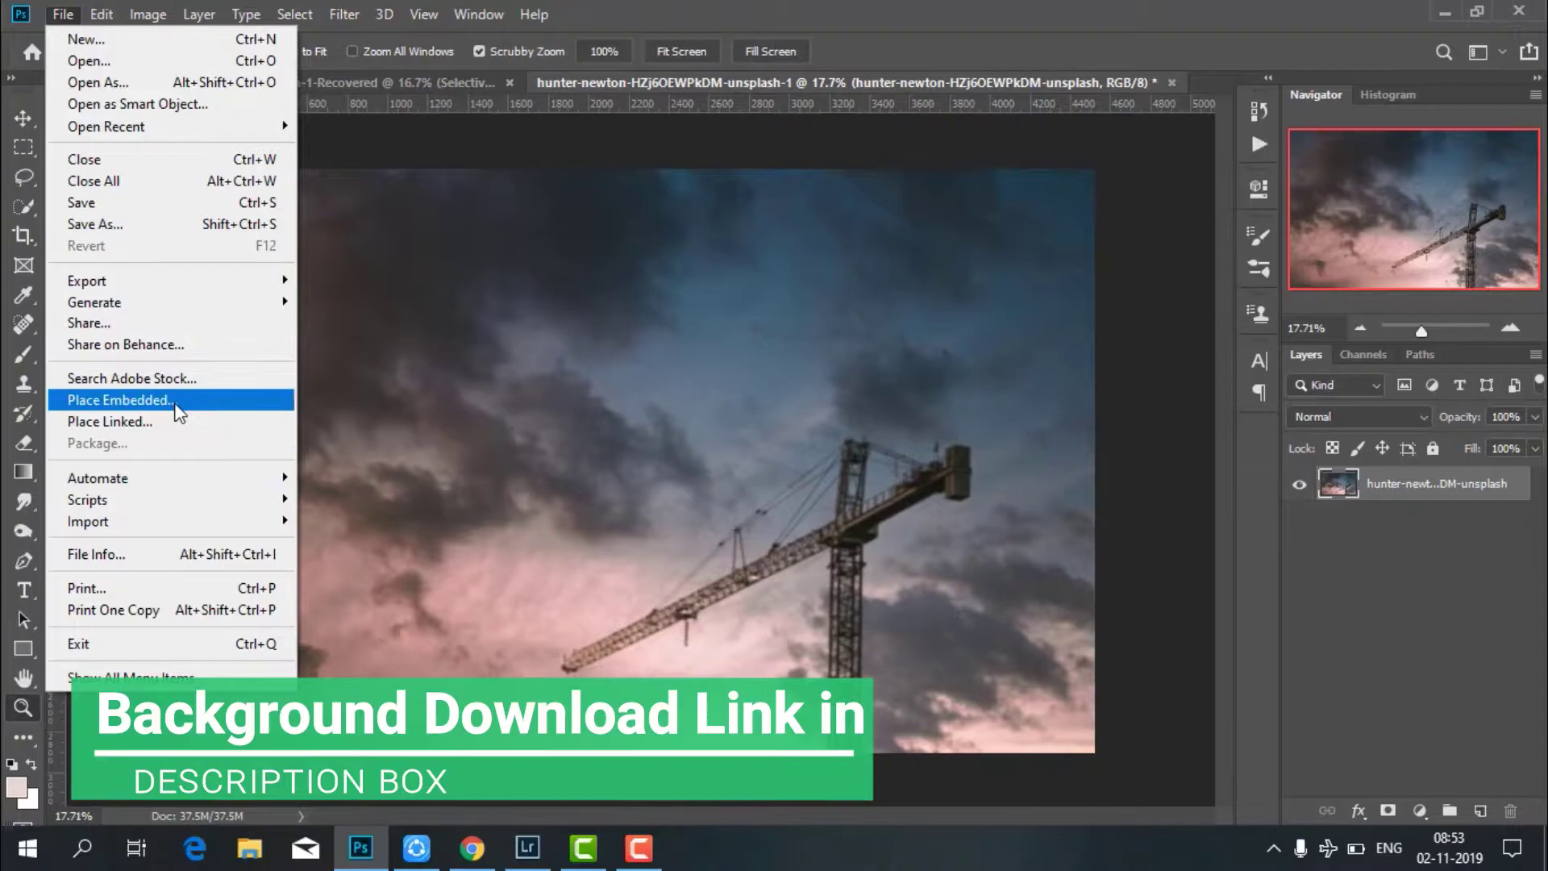
{"action": "left_click", "coordinate": [174, 400]}
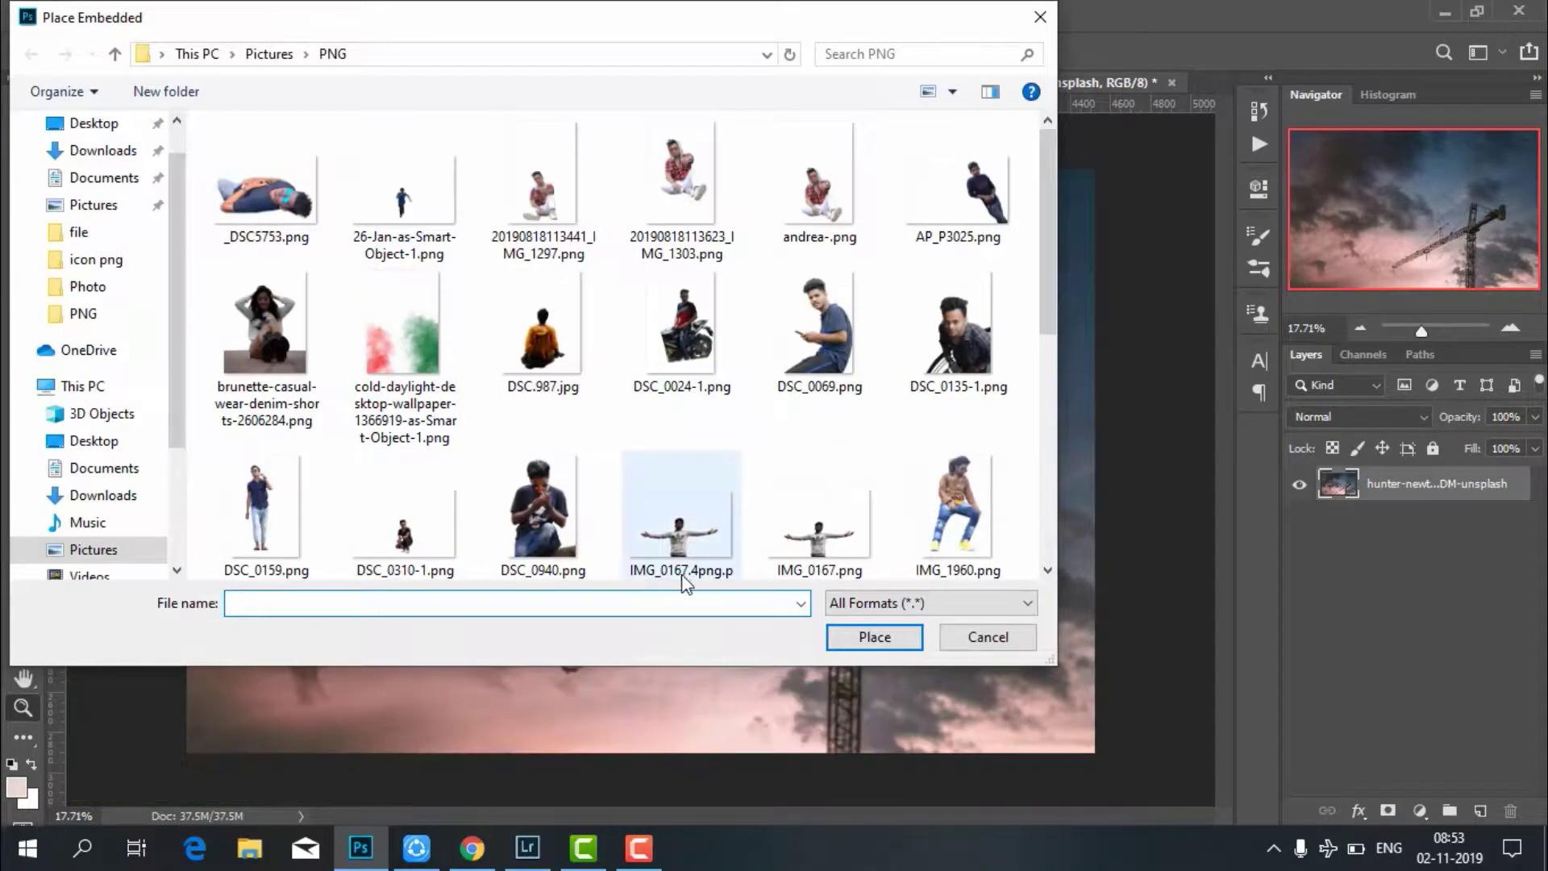
{"action": "left_click", "coordinate": [681, 569]}
{"action": "left_click", "coordinate": [873, 638]}
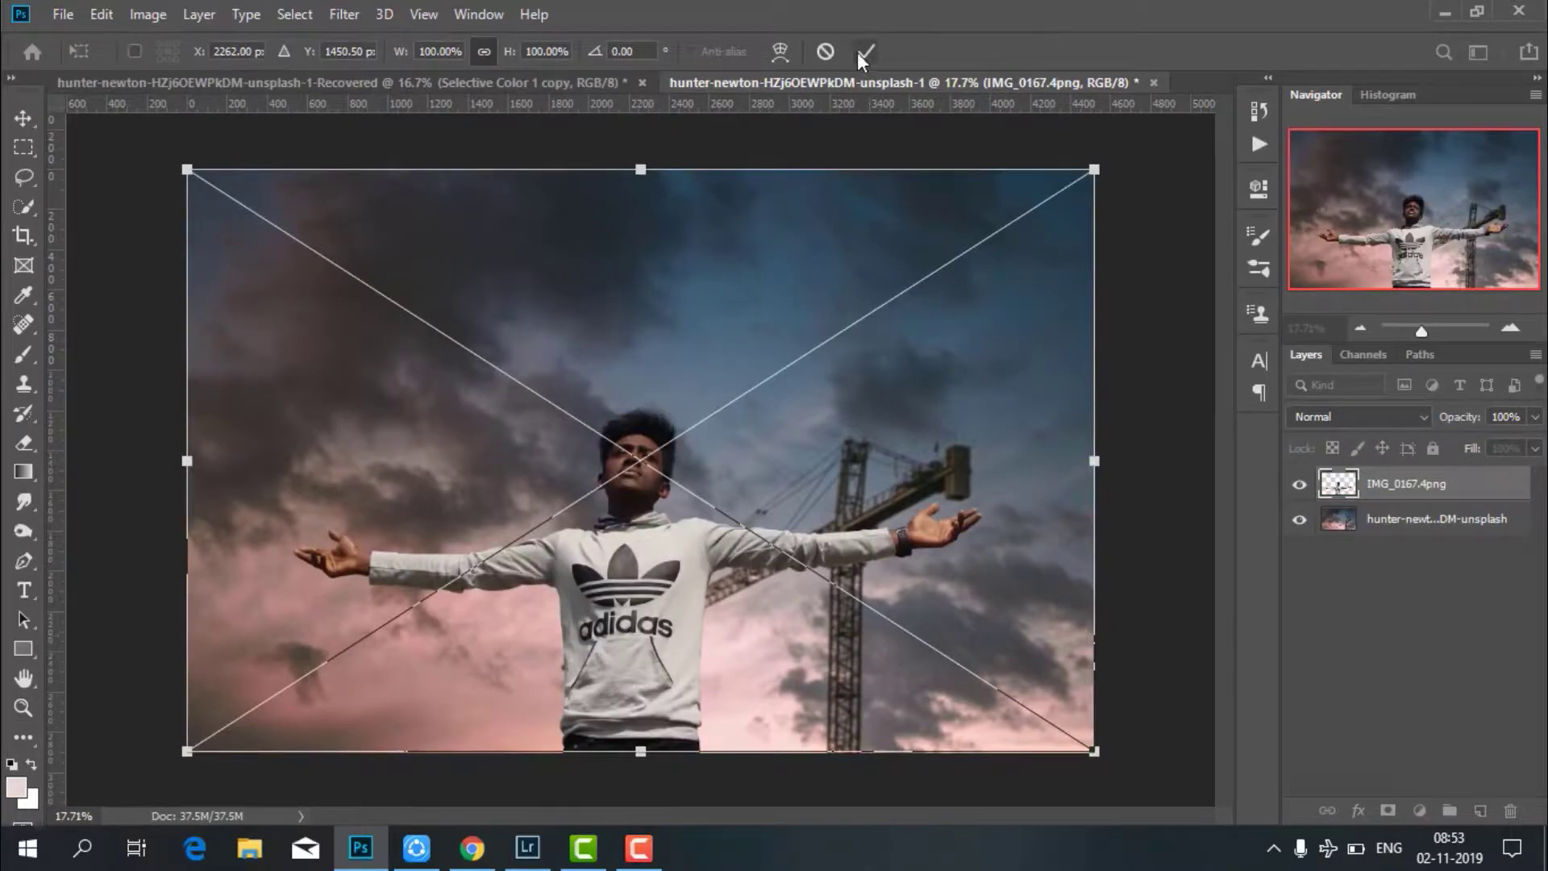
{"action": "key", "text": "z"}
{"action": "left_click", "coordinate": [861, 53]}
Embed the DRAGON title PNG from the icon png folder and commit it.
{"action": "left_click", "coordinate": [64, 14]}
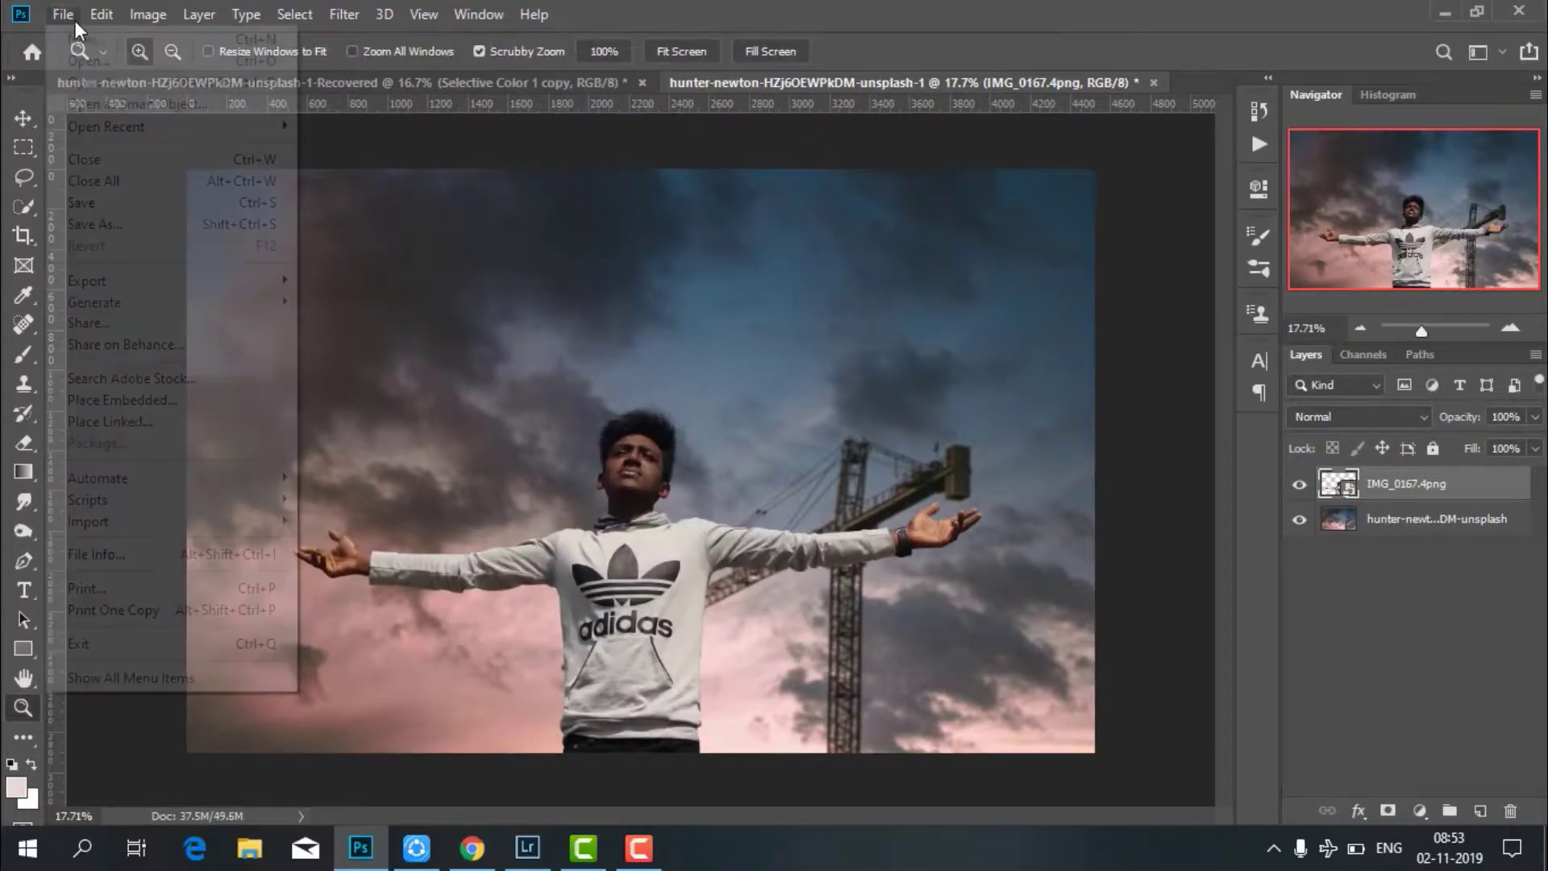
{"action": "left_click", "coordinate": [148, 400]}
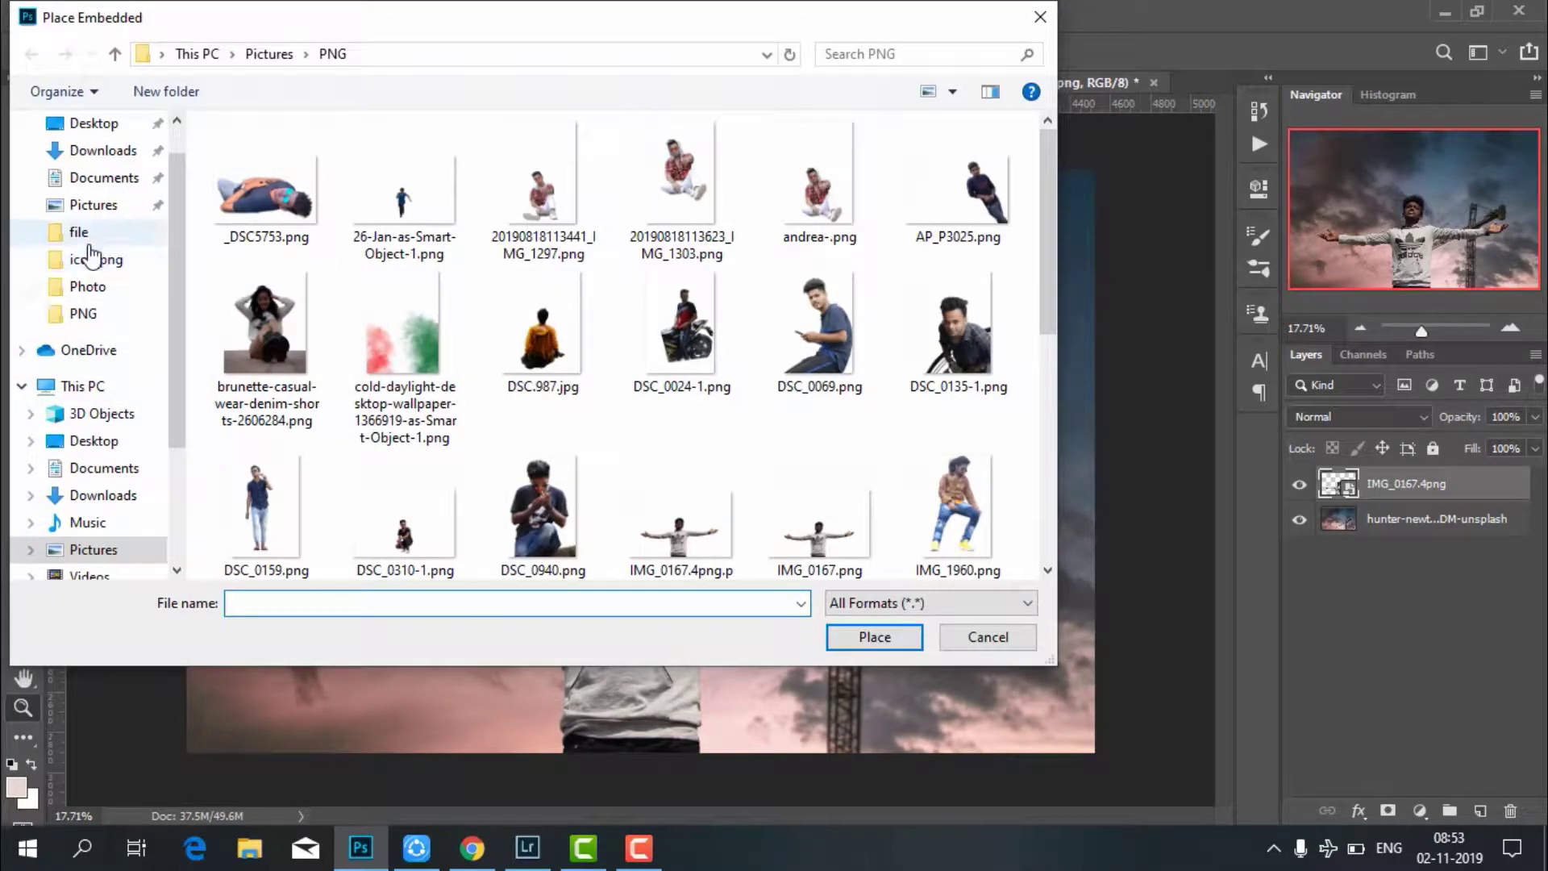
{"action": "left_click", "coordinate": [93, 259]}
{"action": "scroll", "coordinate": [728, 496], "scroll_direction": "down", "scroll_amount": 1}
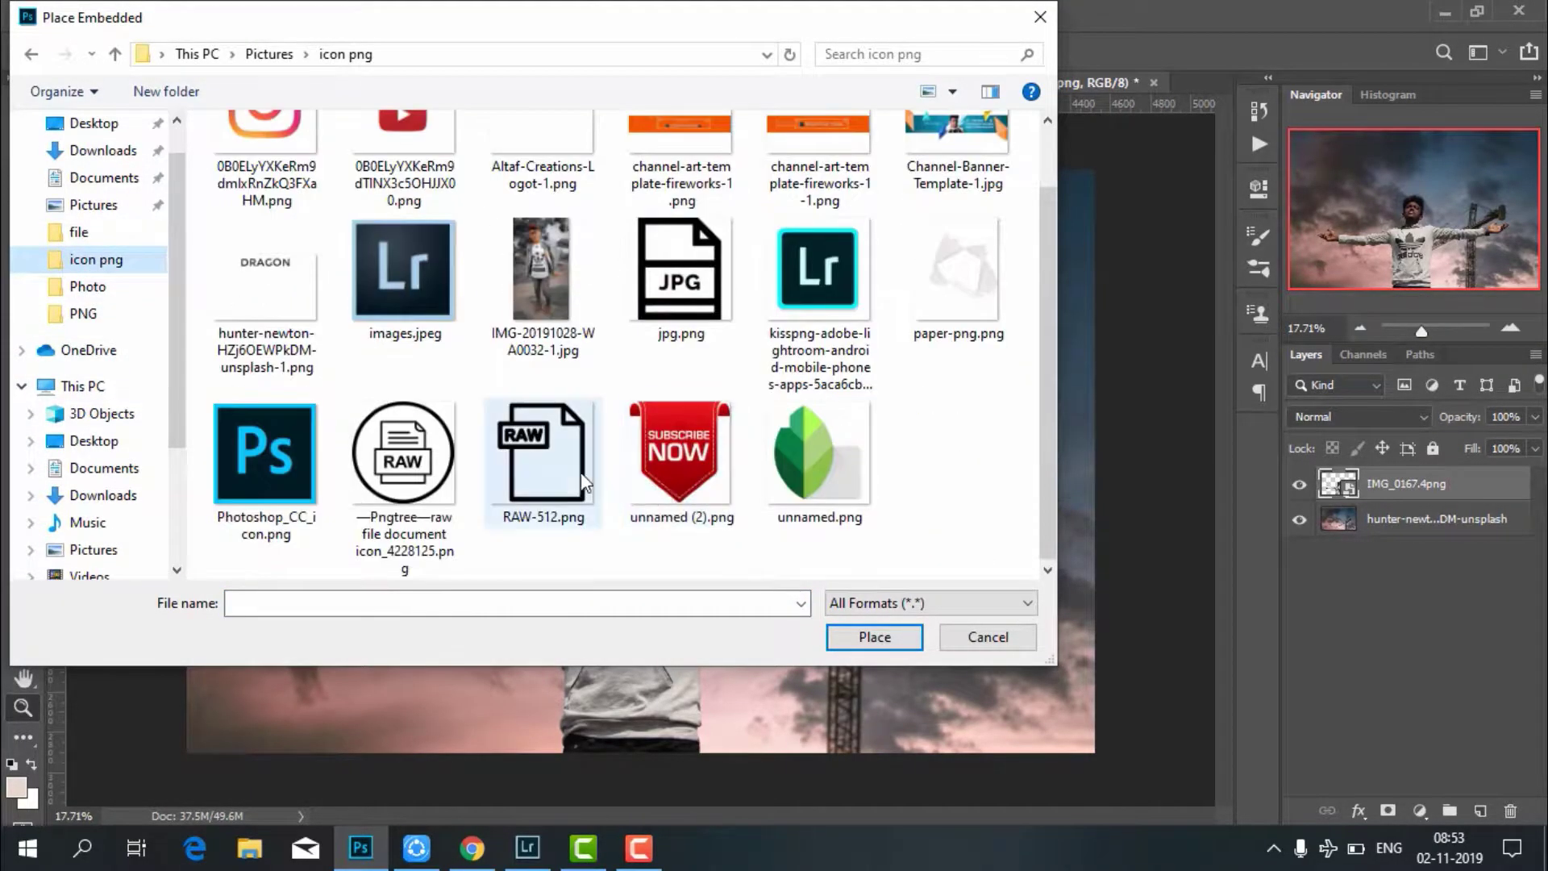
{"action": "left_click", "coordinate": [258, 290]}
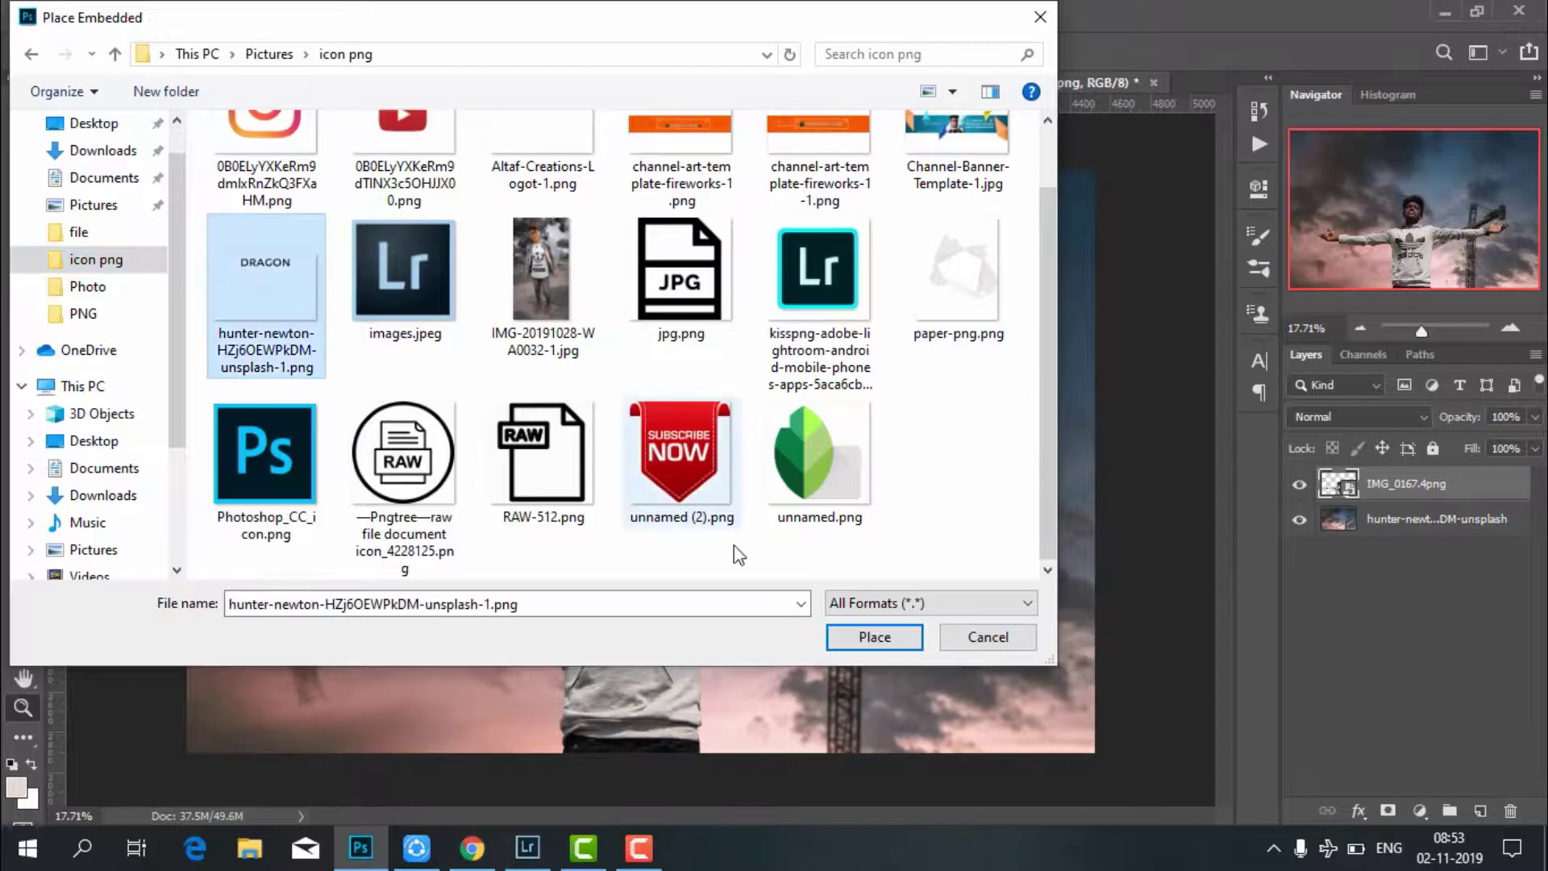
{"action": "left_click", "coordinate": [893, 645]}
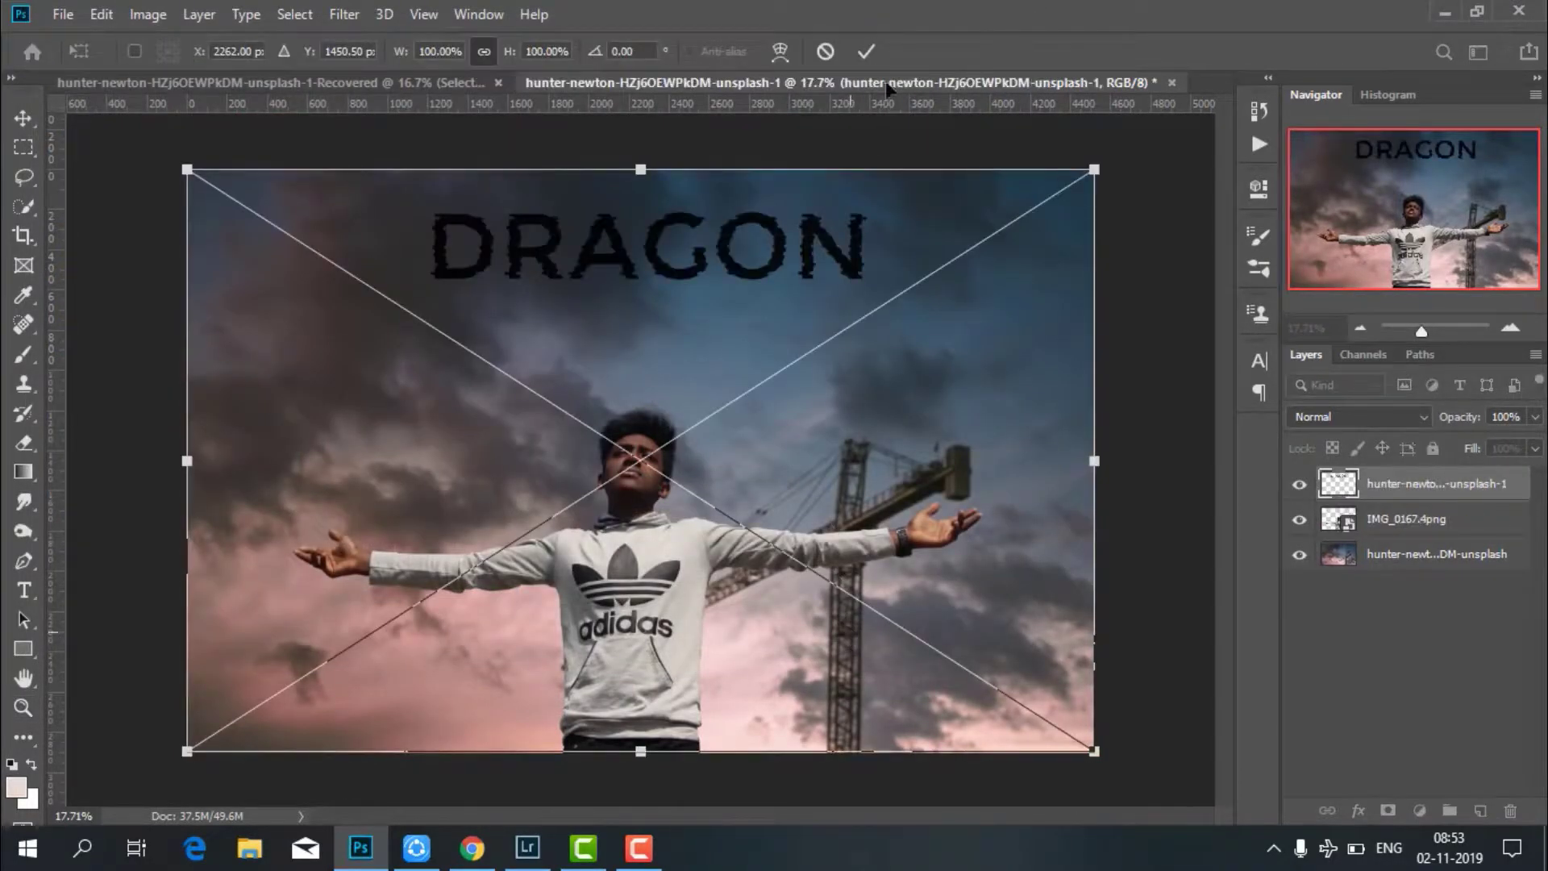
{"action": "left_click", "coordinate": [871, 51]}
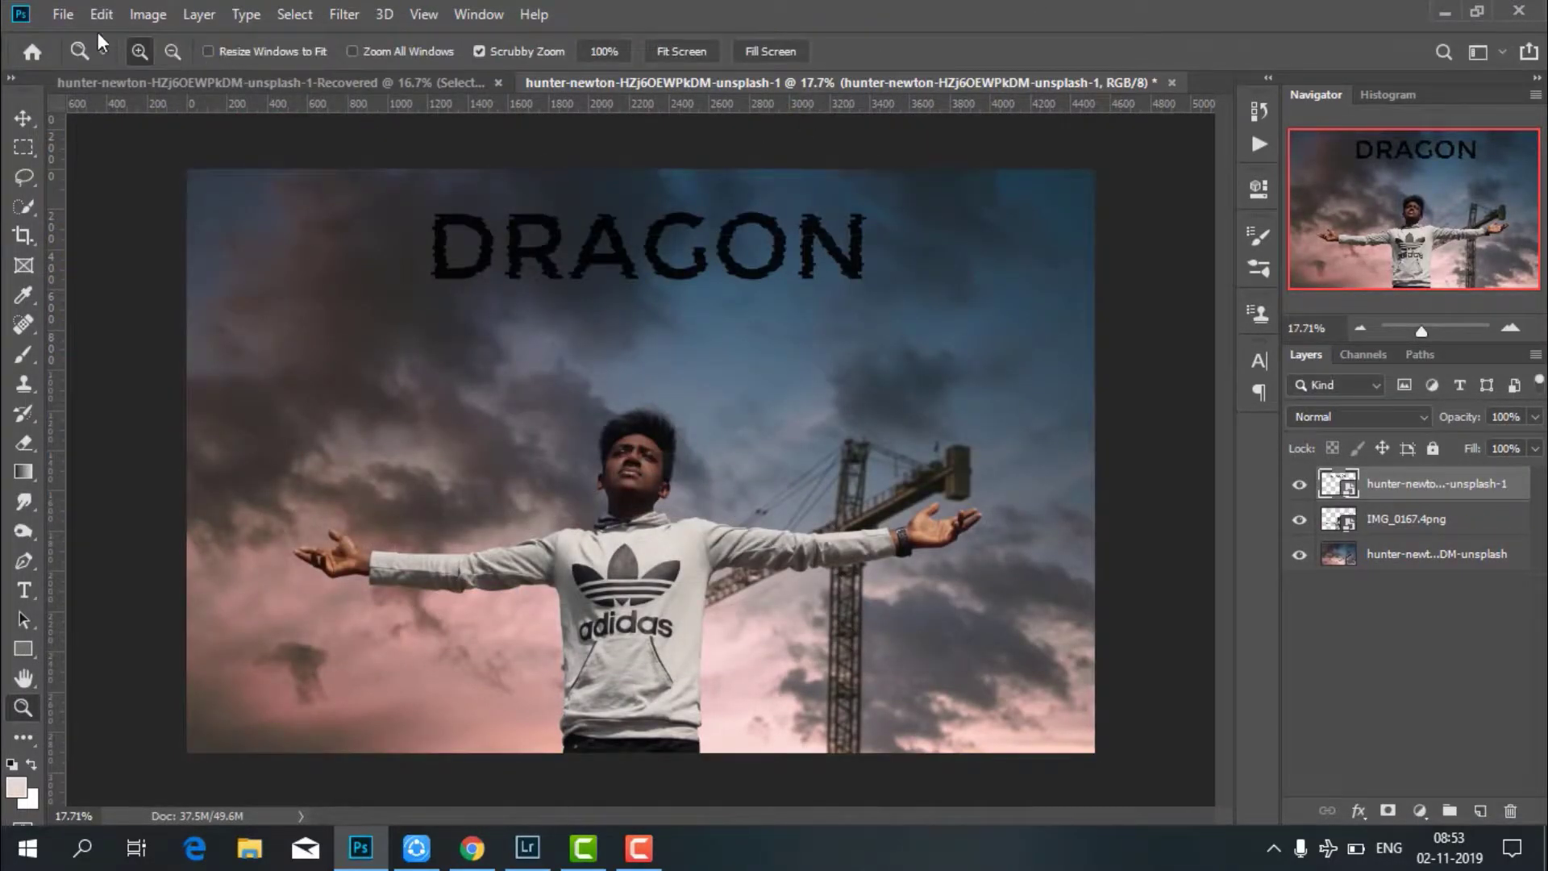
Embed the Dragon_PNG994 image onto the canvas.
{"action": "left_click", "coordinate": [75, 16]}
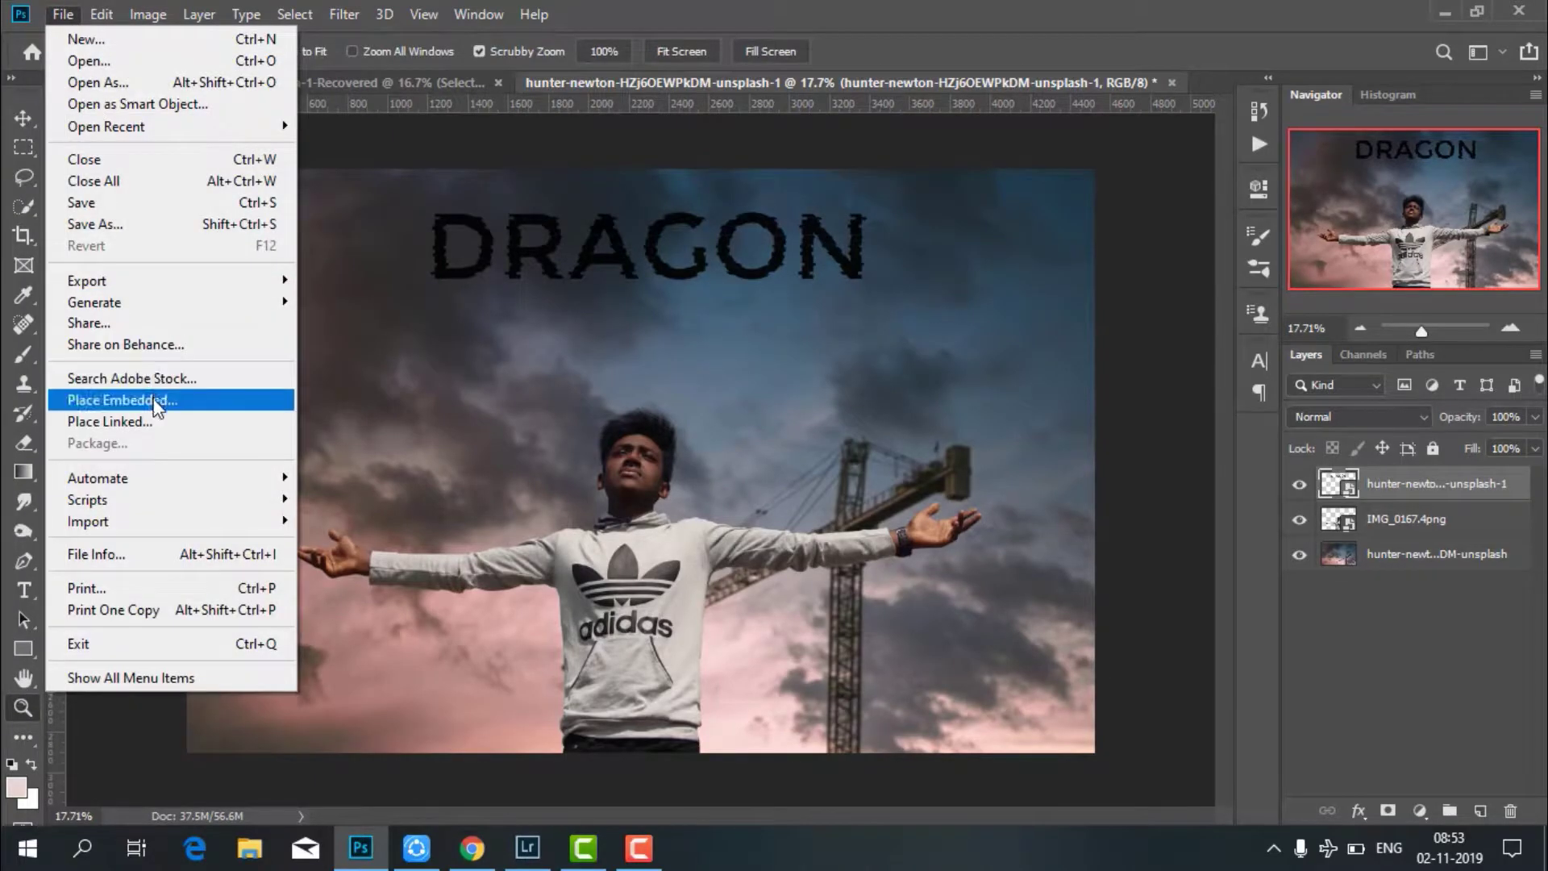
{"action": "left_click", "coordinate": [139, 390]}
{"action": "left_click", "coordinate": [79, 231]}
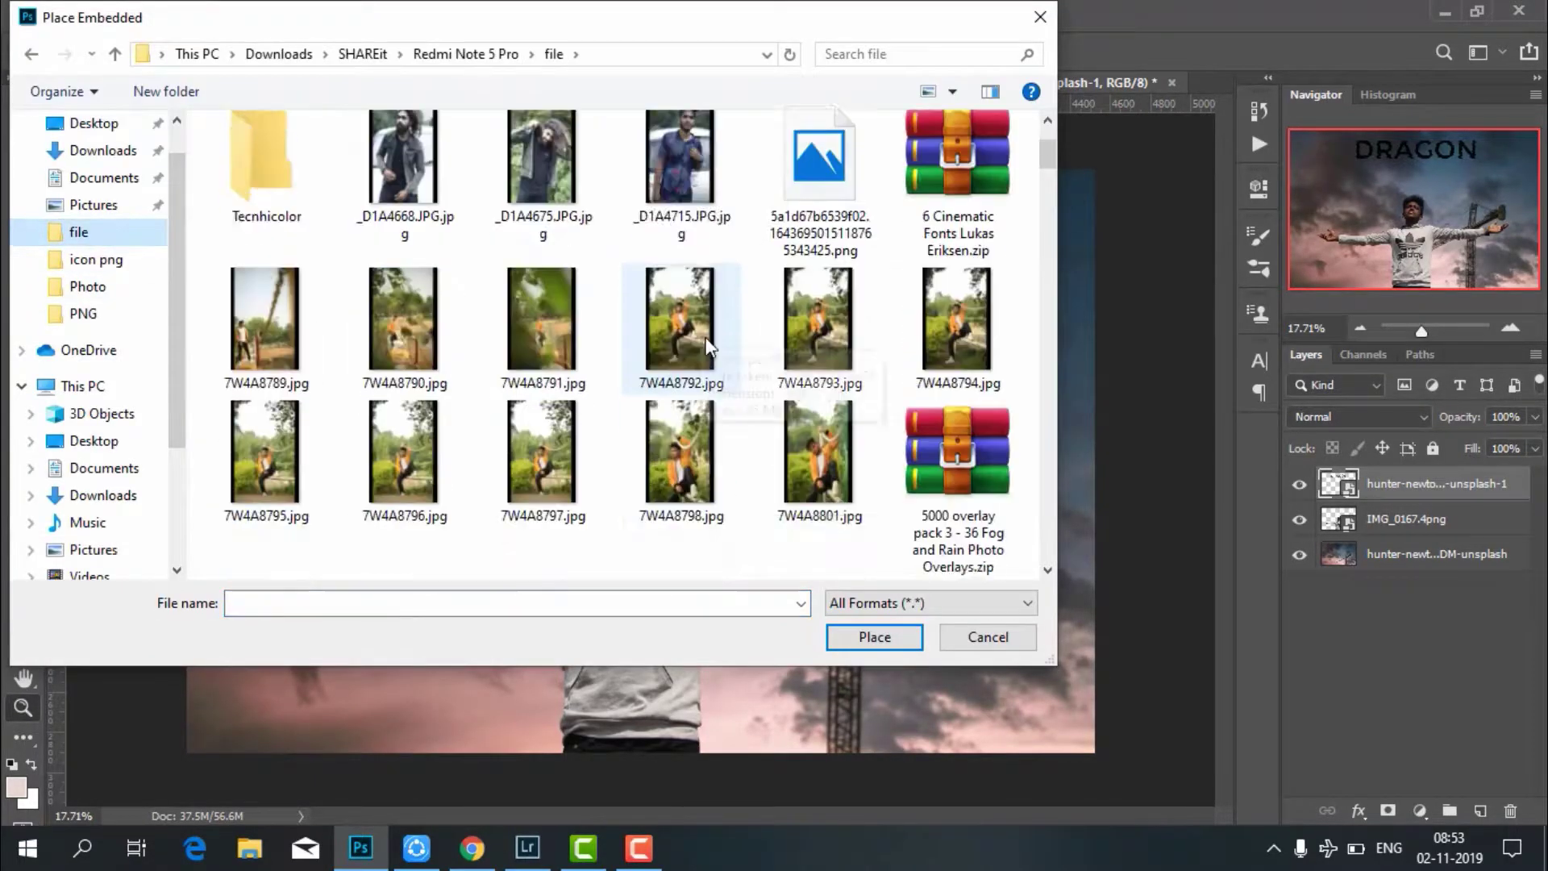
{"action": "left_click", "coordinate": [960, 213]}
{"action": "left_click", "coordinate": [887, 639]}
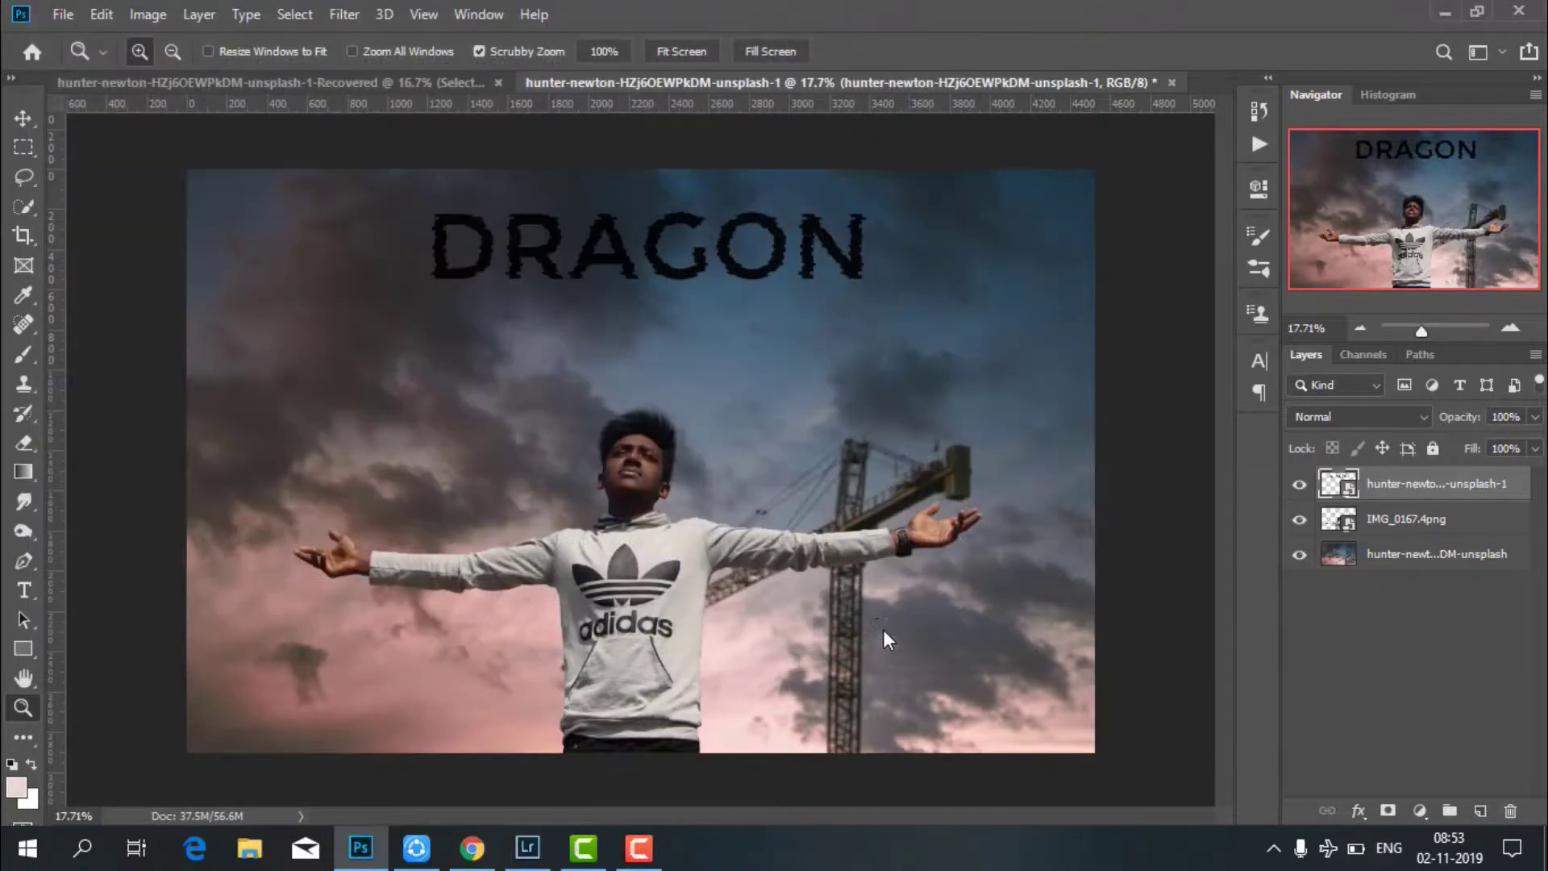
Scale the dragon to 145%, rotate it about 9° to the top right, commit, and rasterize it.
{"action": "mouse_move", "coordinate": [513, 53]}
{"action": "left_mouse_down"}
{"action": "mouse_move", "coordinate": [525, 318]}
{"action": "mouse_move", "coordinate": [704, 288]}
{"action": "left_mouse_up"}
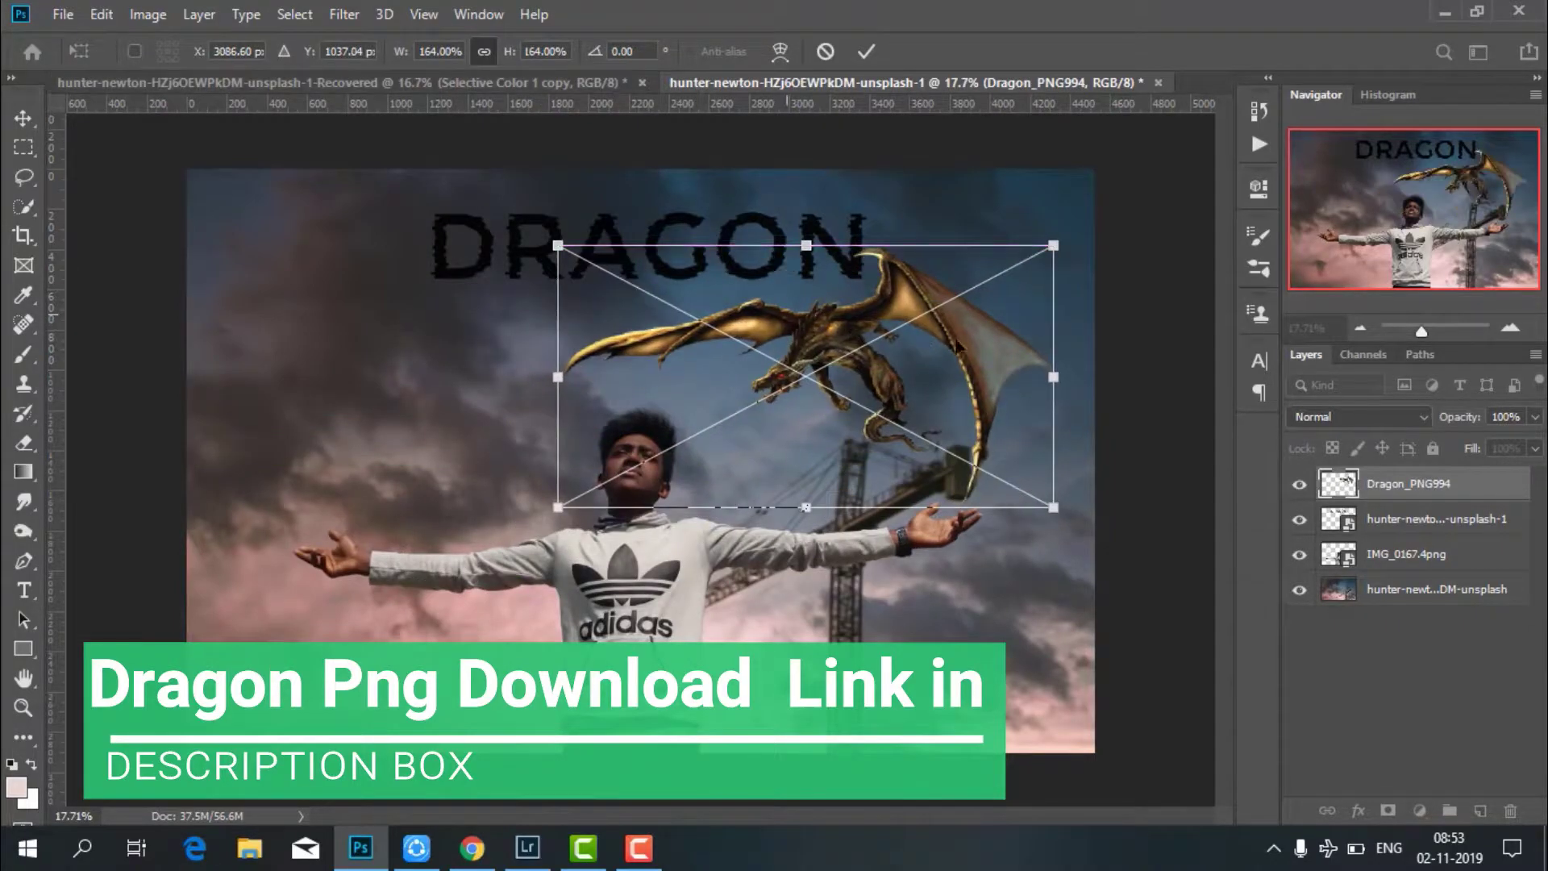
{"action": "left_click_drag", "start_coordinate": [1082, 353], "coordinate": [1081, 427]}
{"action": "left_click_drag", "start_coordinate": [847, 327], "coordinate": [834, 292]}
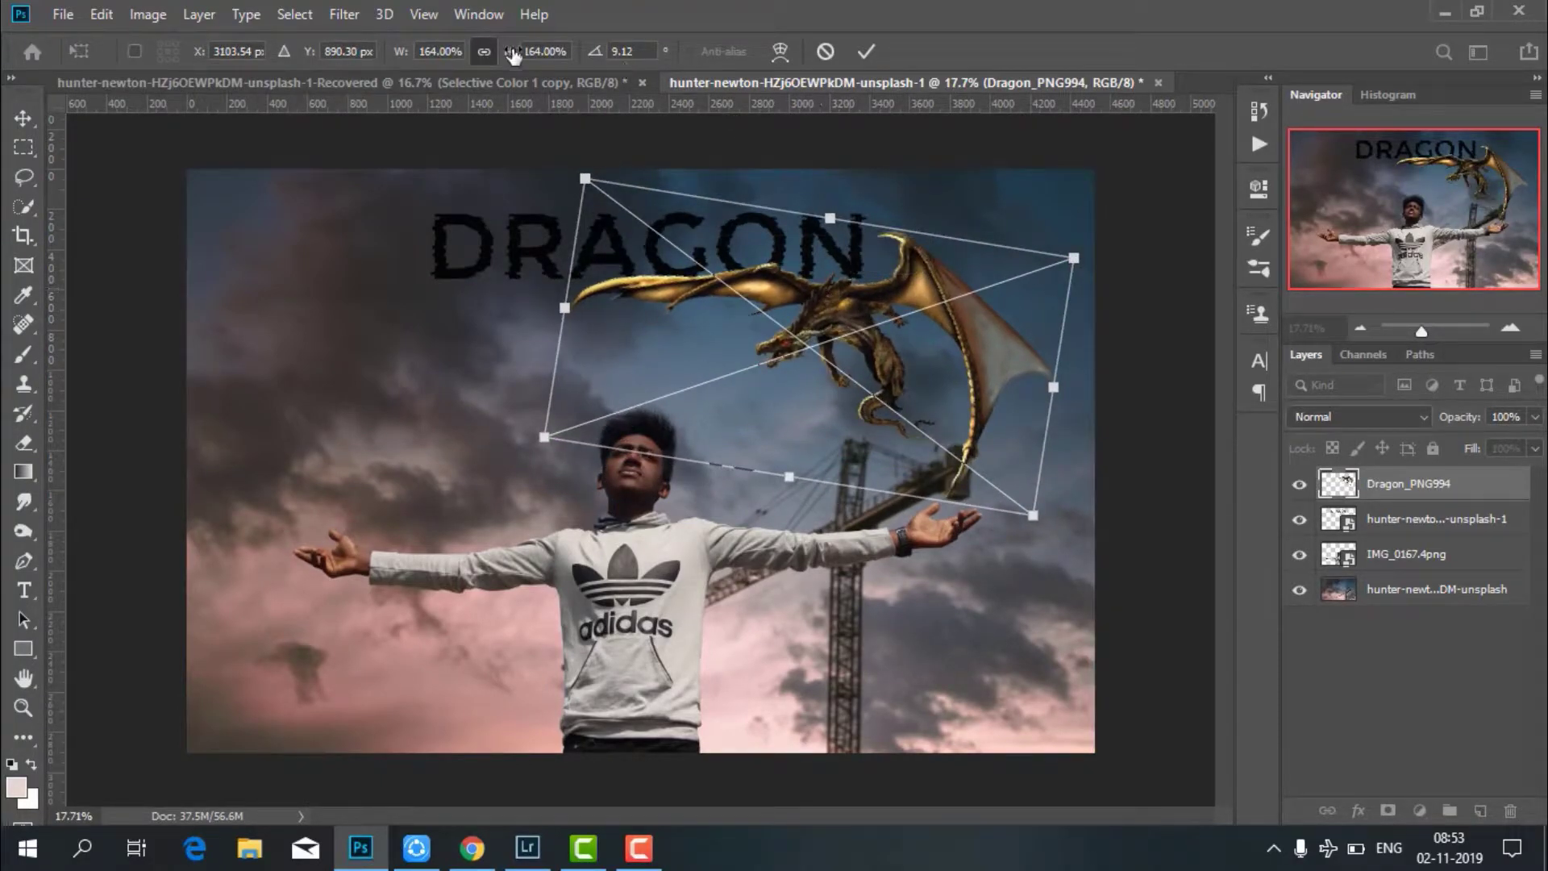
{"action": "left_click_drag", "start_coordinate": [513, 53], "coordinate": [487, 53]}
{"action": "mouse_move", "coordinate": [803, 322]}
{"action": "left_mouse_down"}
{"action": "mouse_move", "coordinate": [824, 322]}
{"action": "mouse_move", "coordinate": [813, 331]}
{"action": "left_mouse_up"}
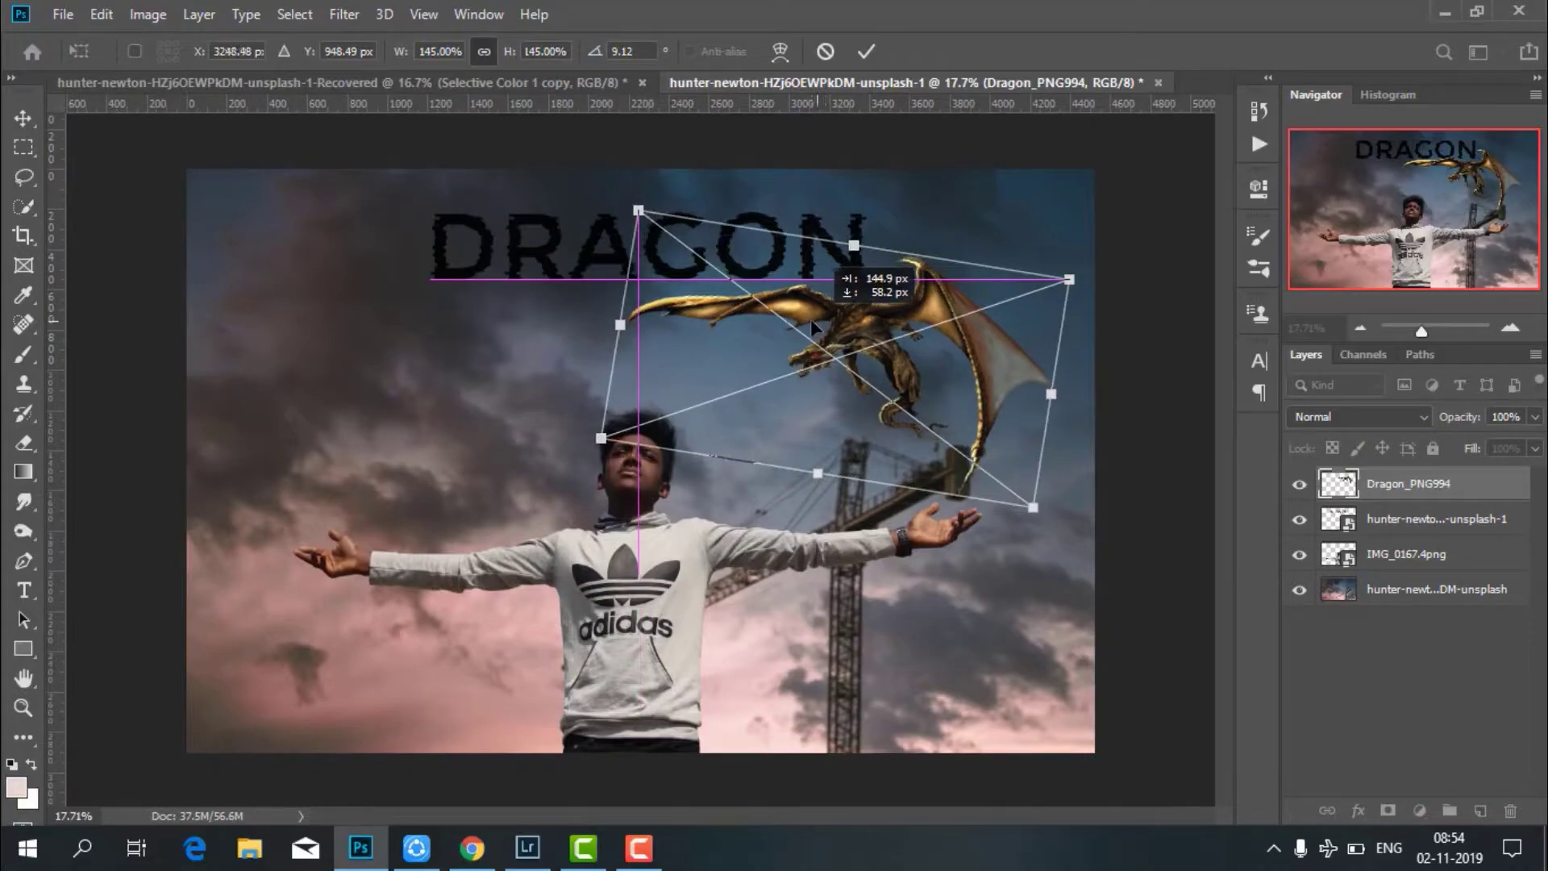
{"action": "left_click", "coordinate": [855, 57]}
{"action": "key", "text": "z"}
{"action": "right_click", "coordinate": [1427, 501]}
{"action": "left_click", "coordinate": [1195, 405]}
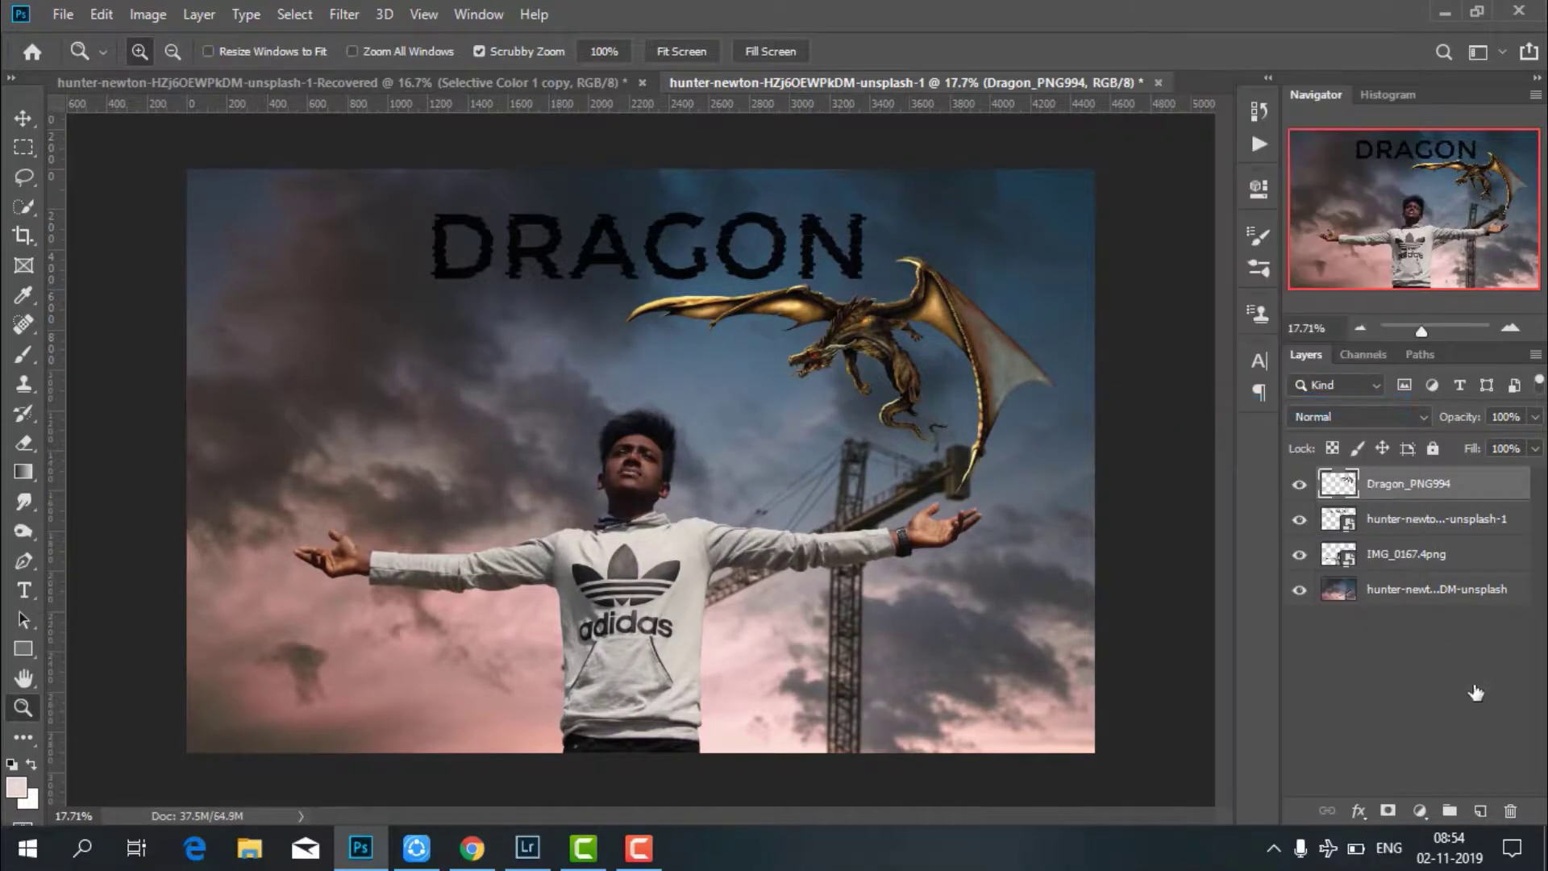
Clip a Vibrance -37 adjustment to the dragon and merge it down.
{"action": "left_click", "coordinate": [1420, 812]}
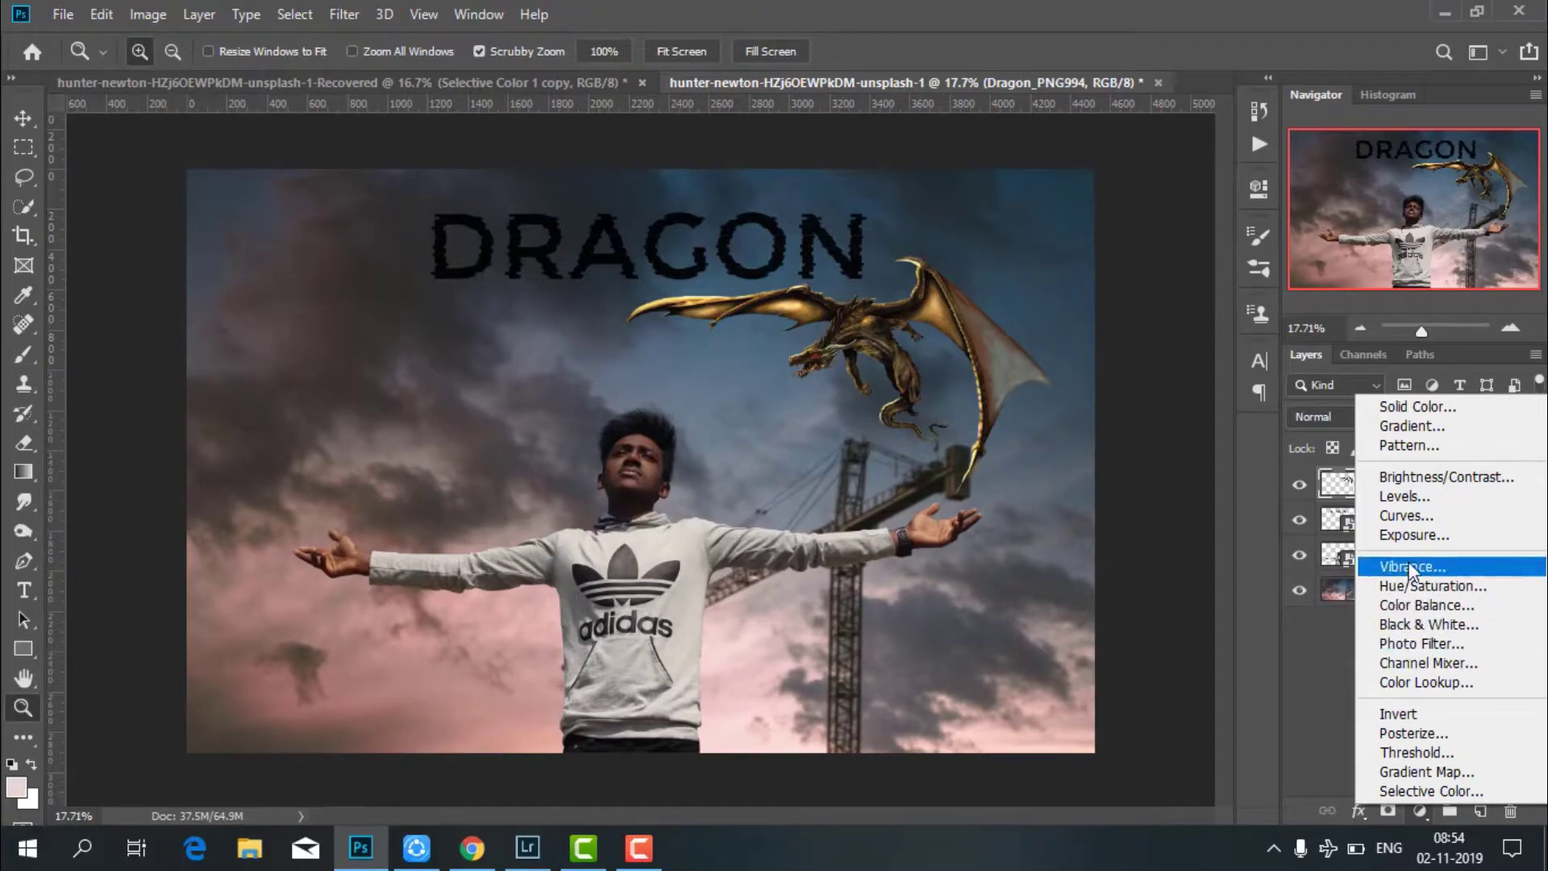
{"action": "left_click", "coordinate": [1383, 564]}
{"action": "left_click", "coordinate": [1064, 554]}
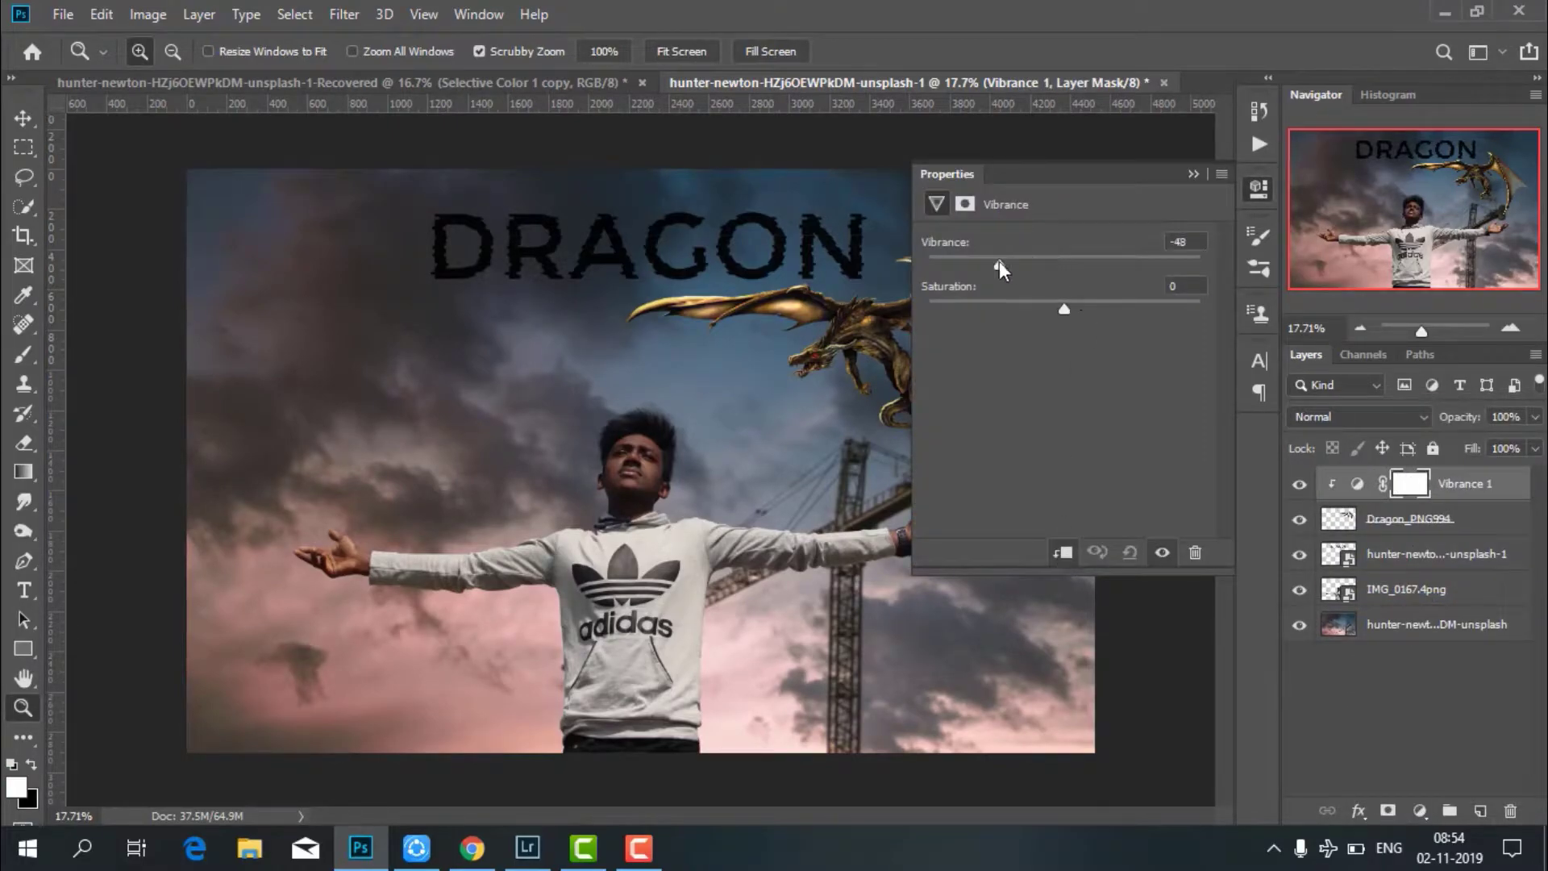
{"action": "left_click_drag", "start_coordinate": [999, 266], "coordinate": [1014, 266]}
{"action": "left_click", "coordinate": [1193, 174]}
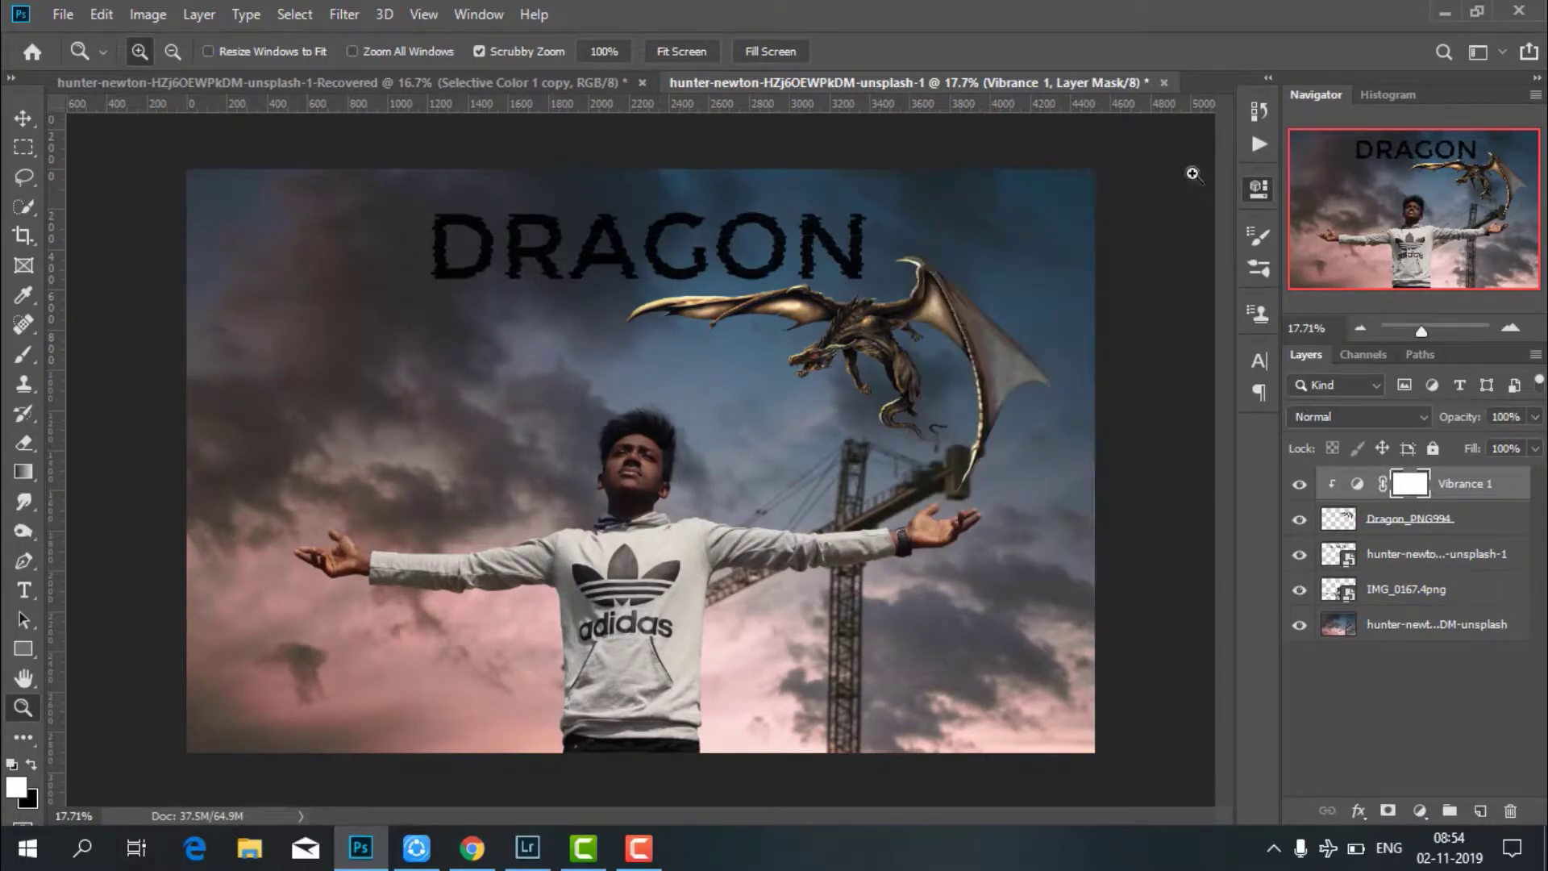
{"action": "right_click", "coordinate": [1458, 504]}
{"action": "left_click", "coordinate": [1227, 668]}
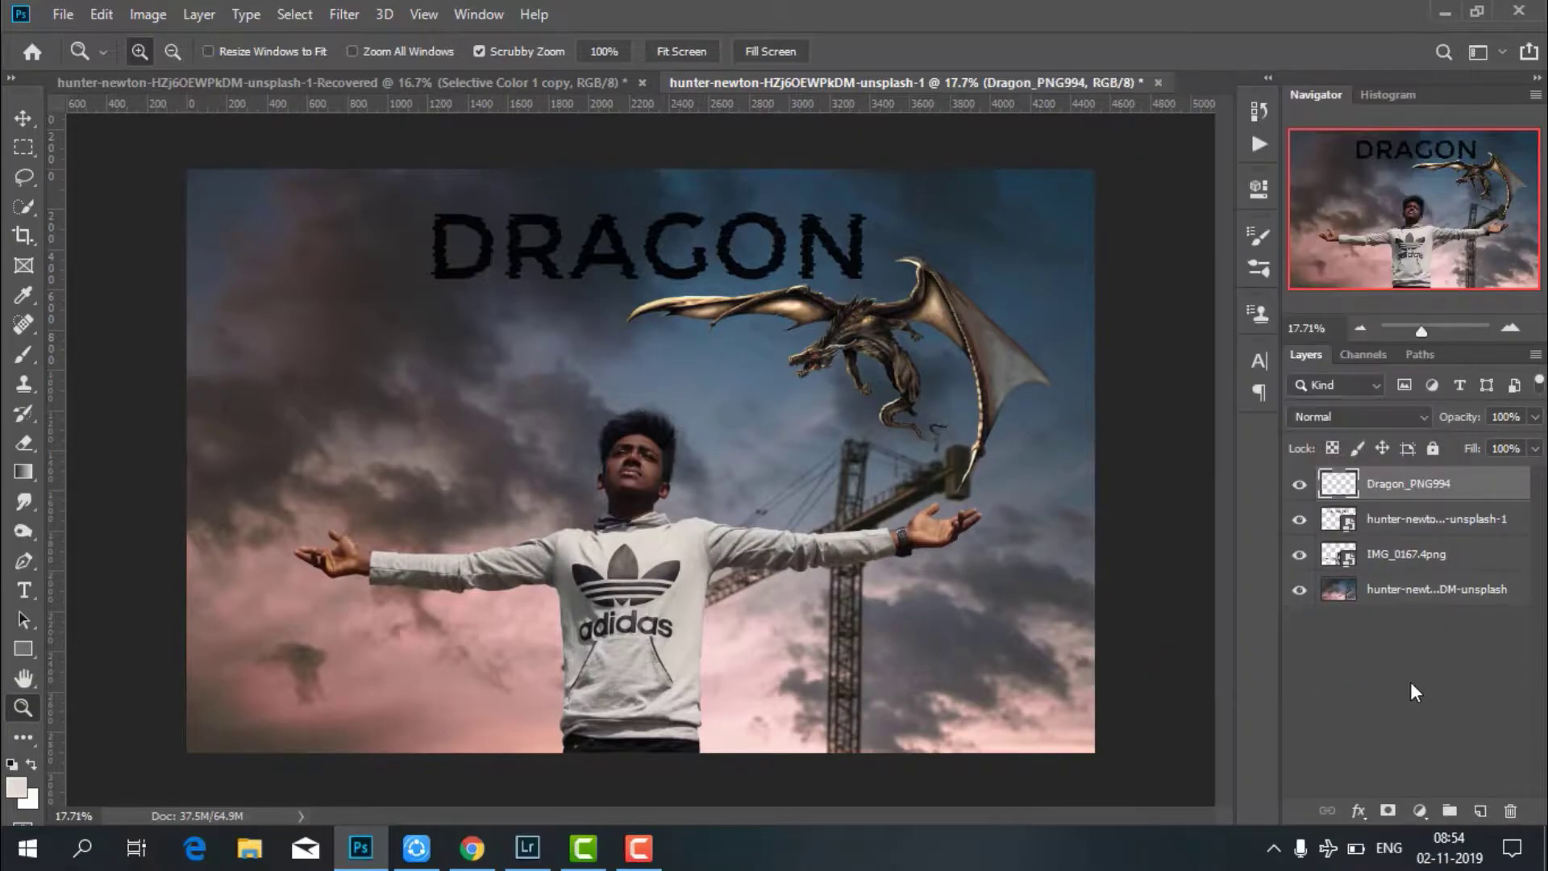
Clip a Levels adjustment with white values 211 to the dragon and merge it down.
{"action": "left_click", "coordinate": [1418, 810]}
{"action": "left_click", "coordinate": [1395, 494]}
{"action": "left_click", "coordinate": [1065, 553]}
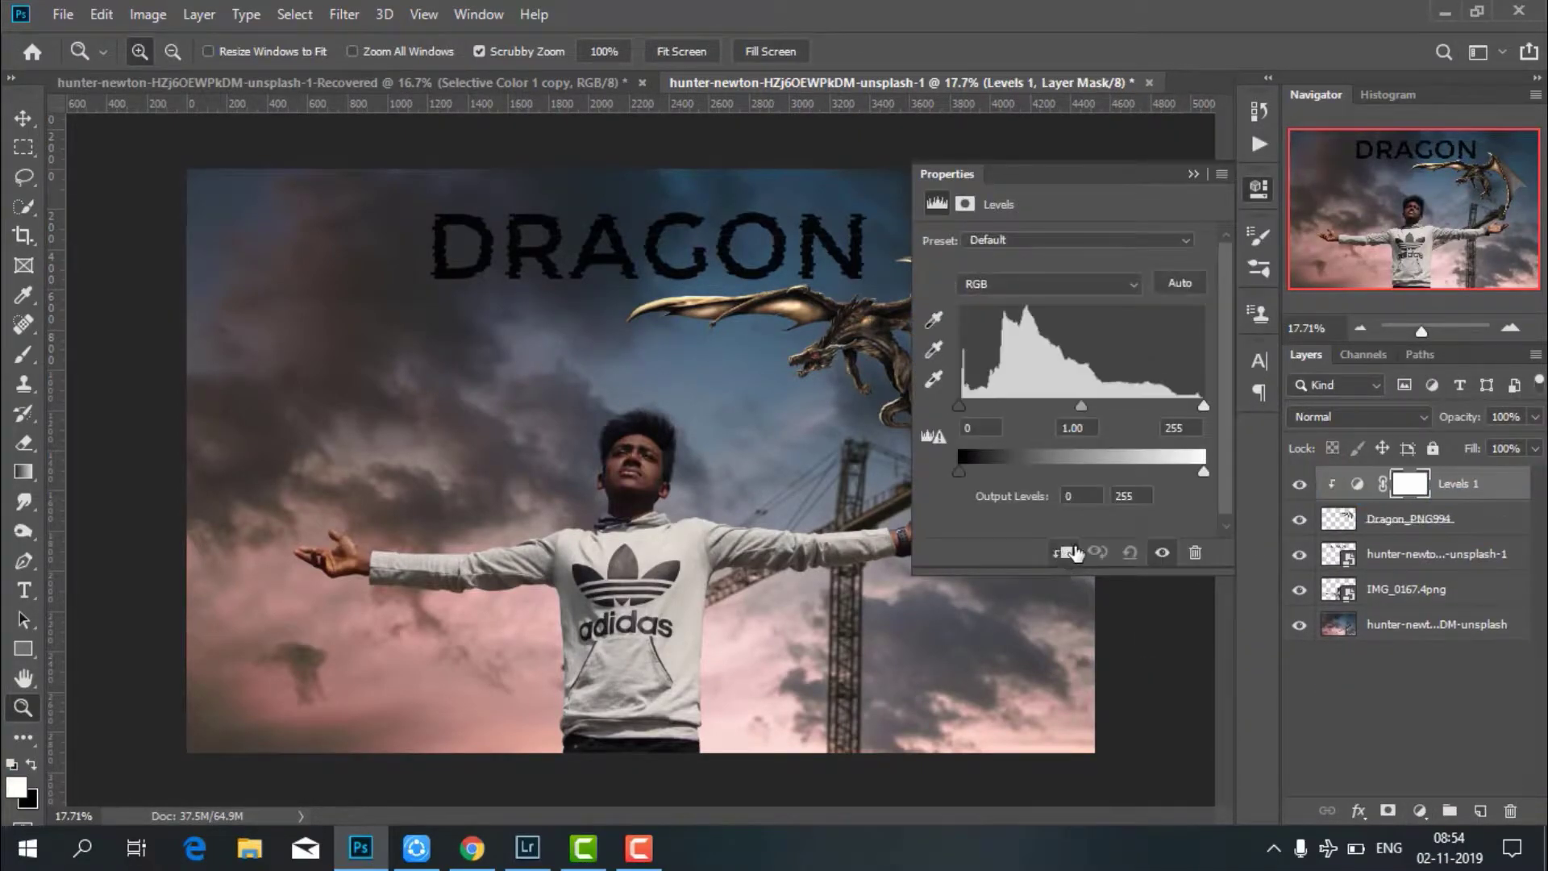
{"action": "left_click_drag", "start_coordinate": [1203, 471], "coordinate": [1161, 471]}
{"action": "left_click_drag", "start_coordinate": [1203, 405], "coordinate": [1174, 406]}
{"action": "left_click", "coordinate": [1193, 174]}
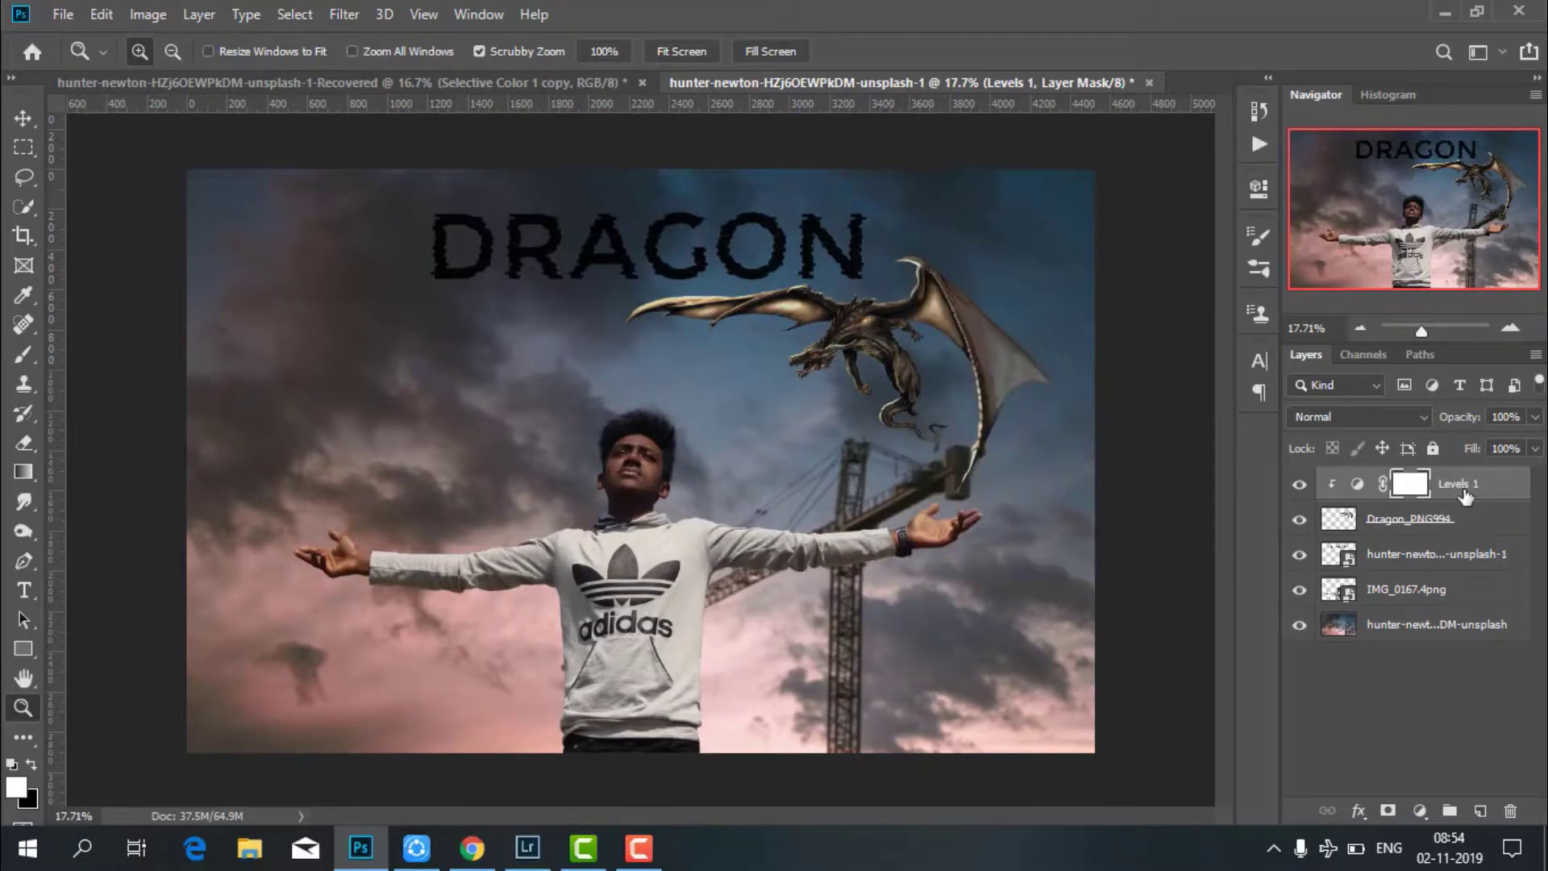
{"action": "right_click", "coordinate": [1463, 484]}
{"action": "left_click", "coordinate": [1242, 670]}
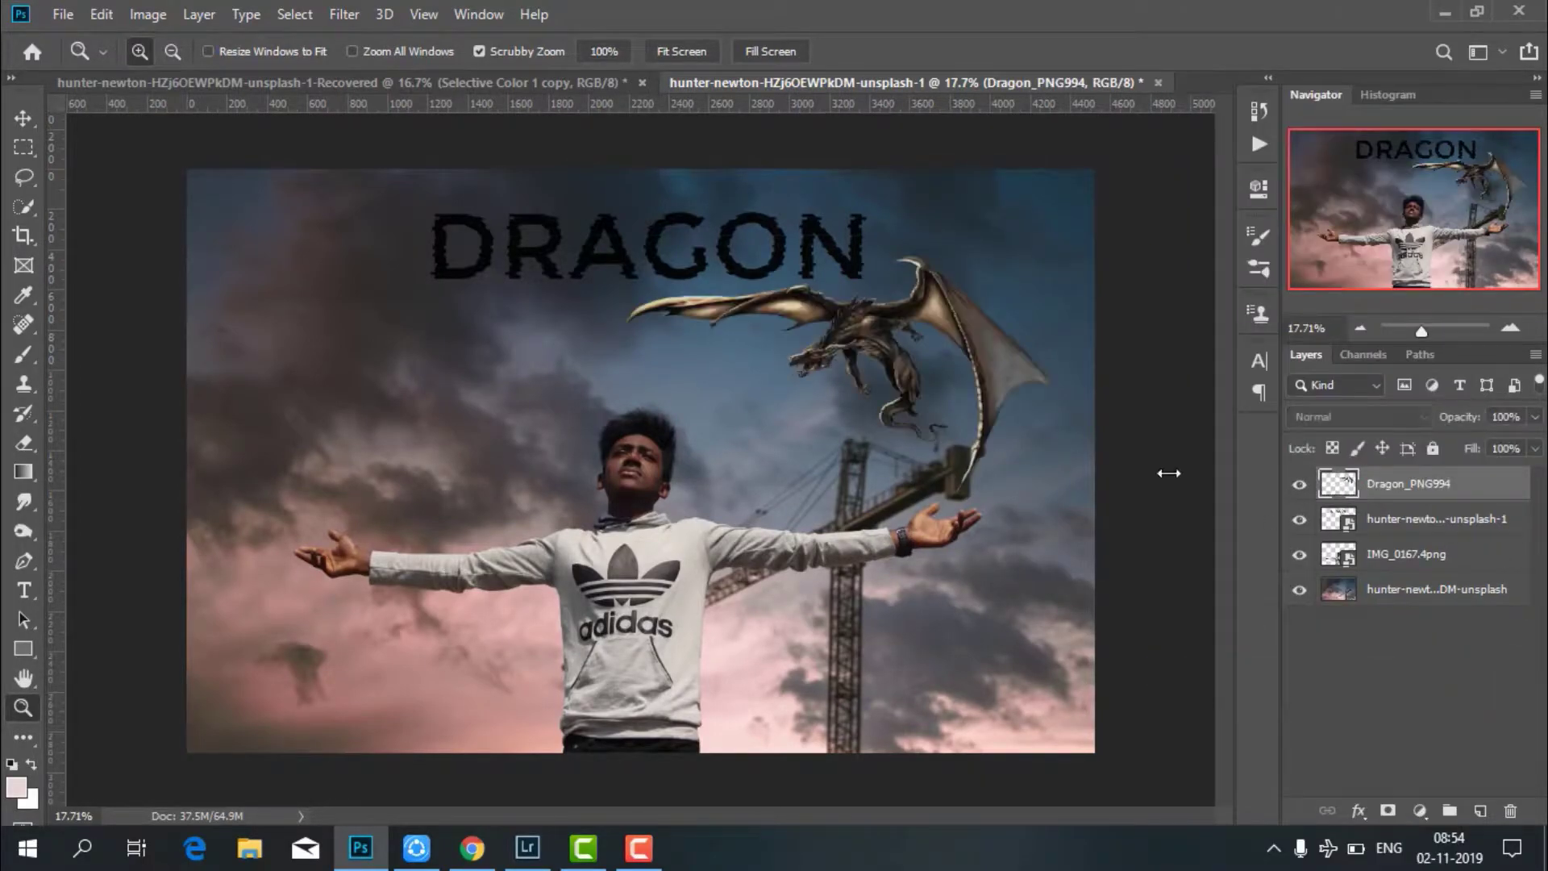
Embed the fire png by nsbpictures (8) image from Downloads and commit it.
{"action": "left_click", "coordinate": [72, 15]}
{"action": "left_click", "coordinate": [191, 405]}
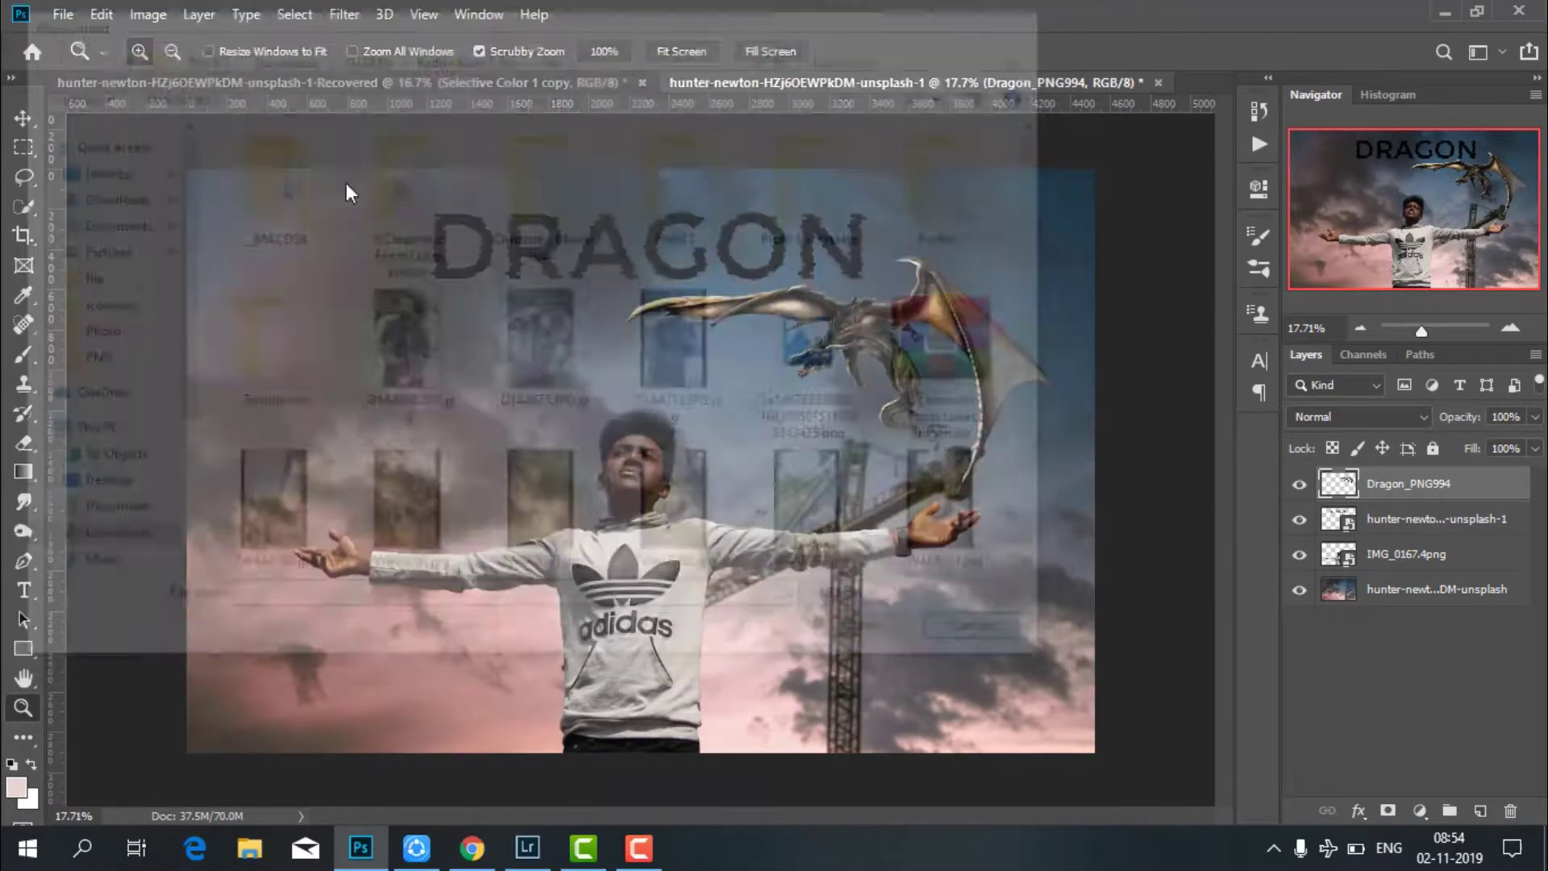
{"action": "left_click", "coordinate": [63, 15]}
{"action": "left_click", "coordinate": [208, 399]}
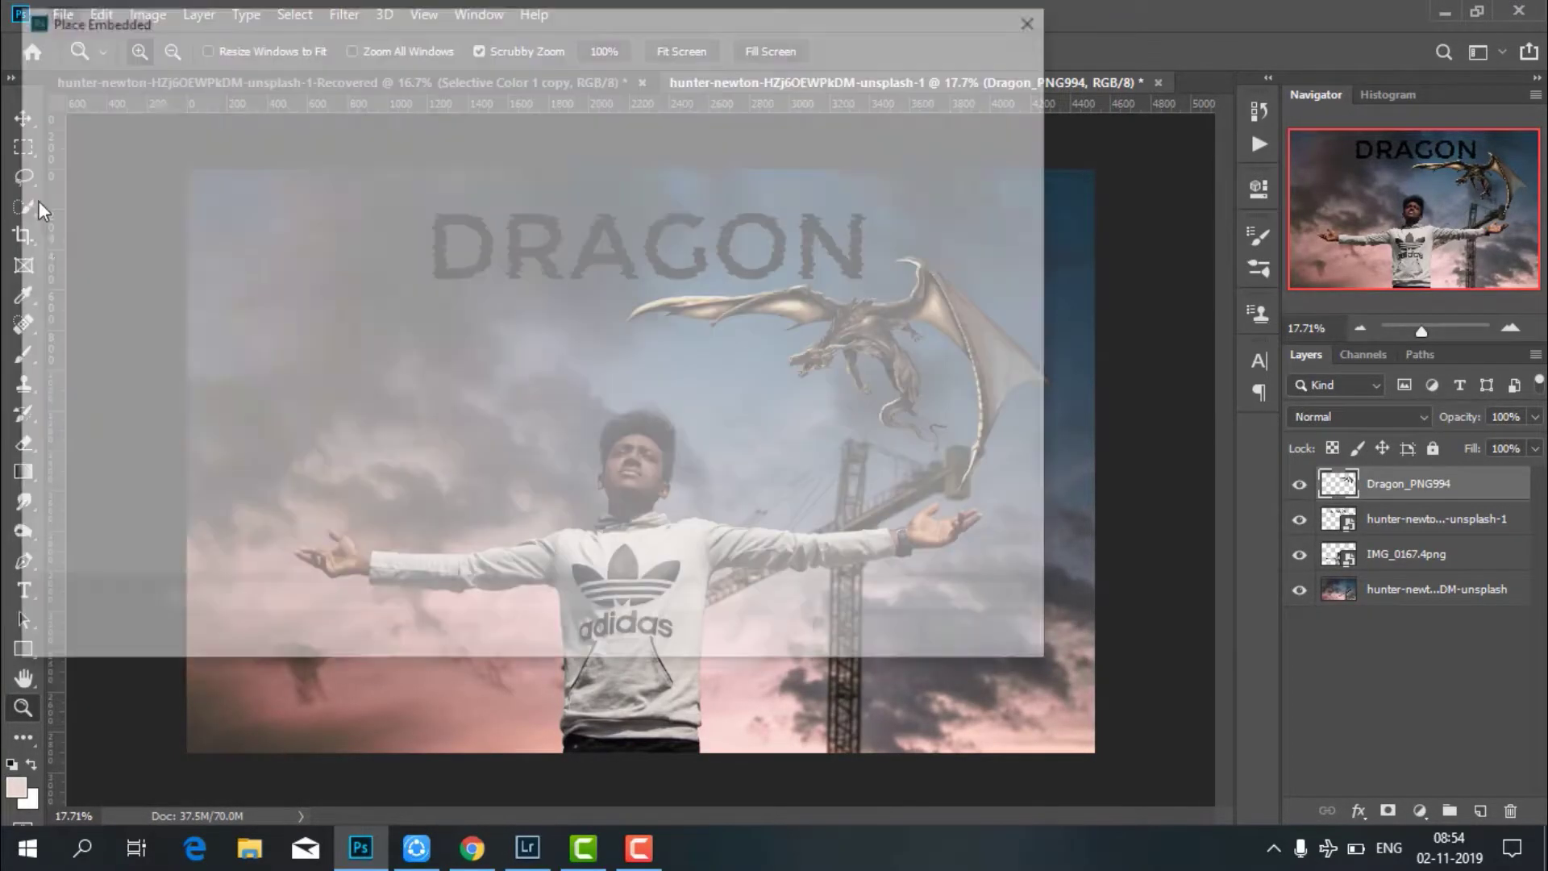
{"action": "left_click", "coordinate": [103, 359]}
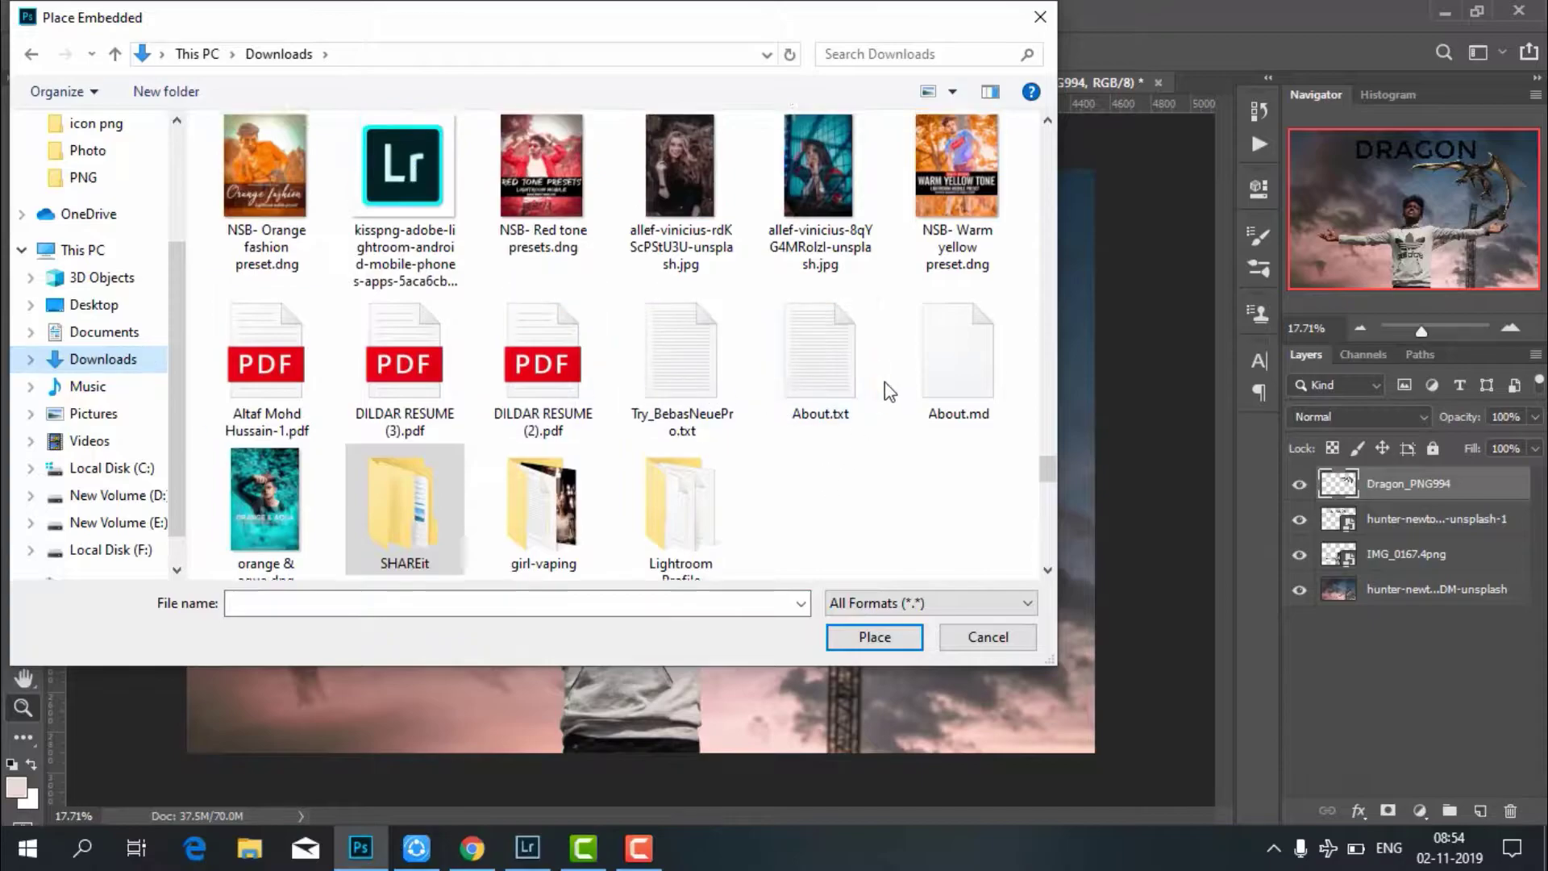
{"action": "scroll", "coordinate": [706, 403], "scroll_direction": "down", "scroll_amount": 5}
{"action": "scroll", "coordinate": [705, 404], "scroll_direction": "up", "scroll_amount": 3}
{"action": "scroll", "coordinate": [693, 403], "scroll_direction": "down", "scroll_amount": 2}
{"action": "scroll", "coordinate": [693, 403], "scroll_direction": "up", "scroll_amount": 2}
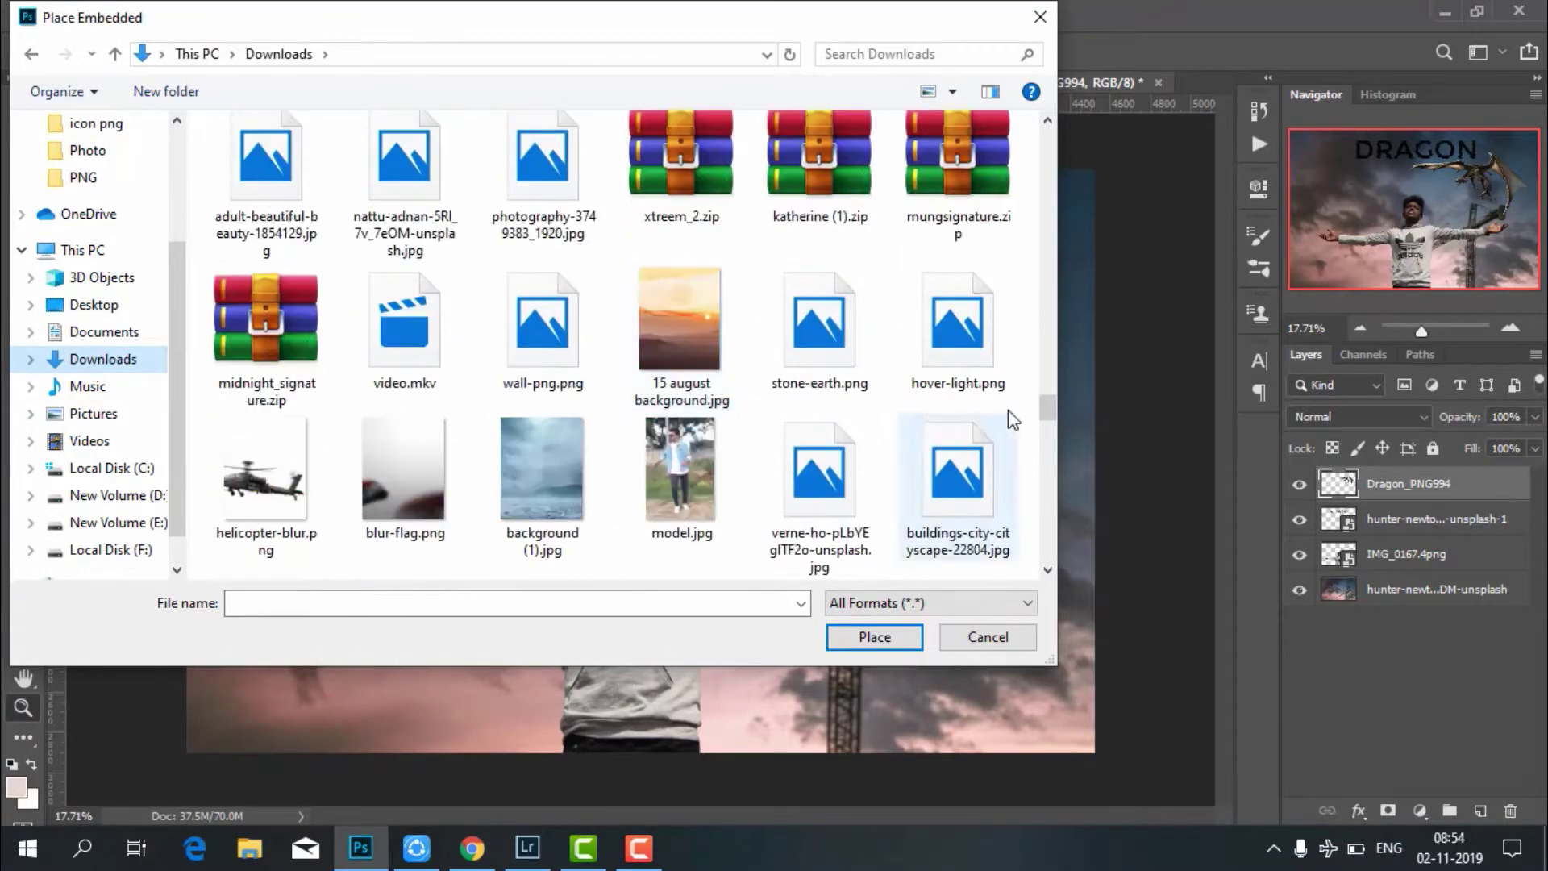
{"action": "left_click_drag", "start_coordinate": [1047, 407], "coordinate": [1049, 564]}
{"action": "left_click", "coordinate": [266, 338]}
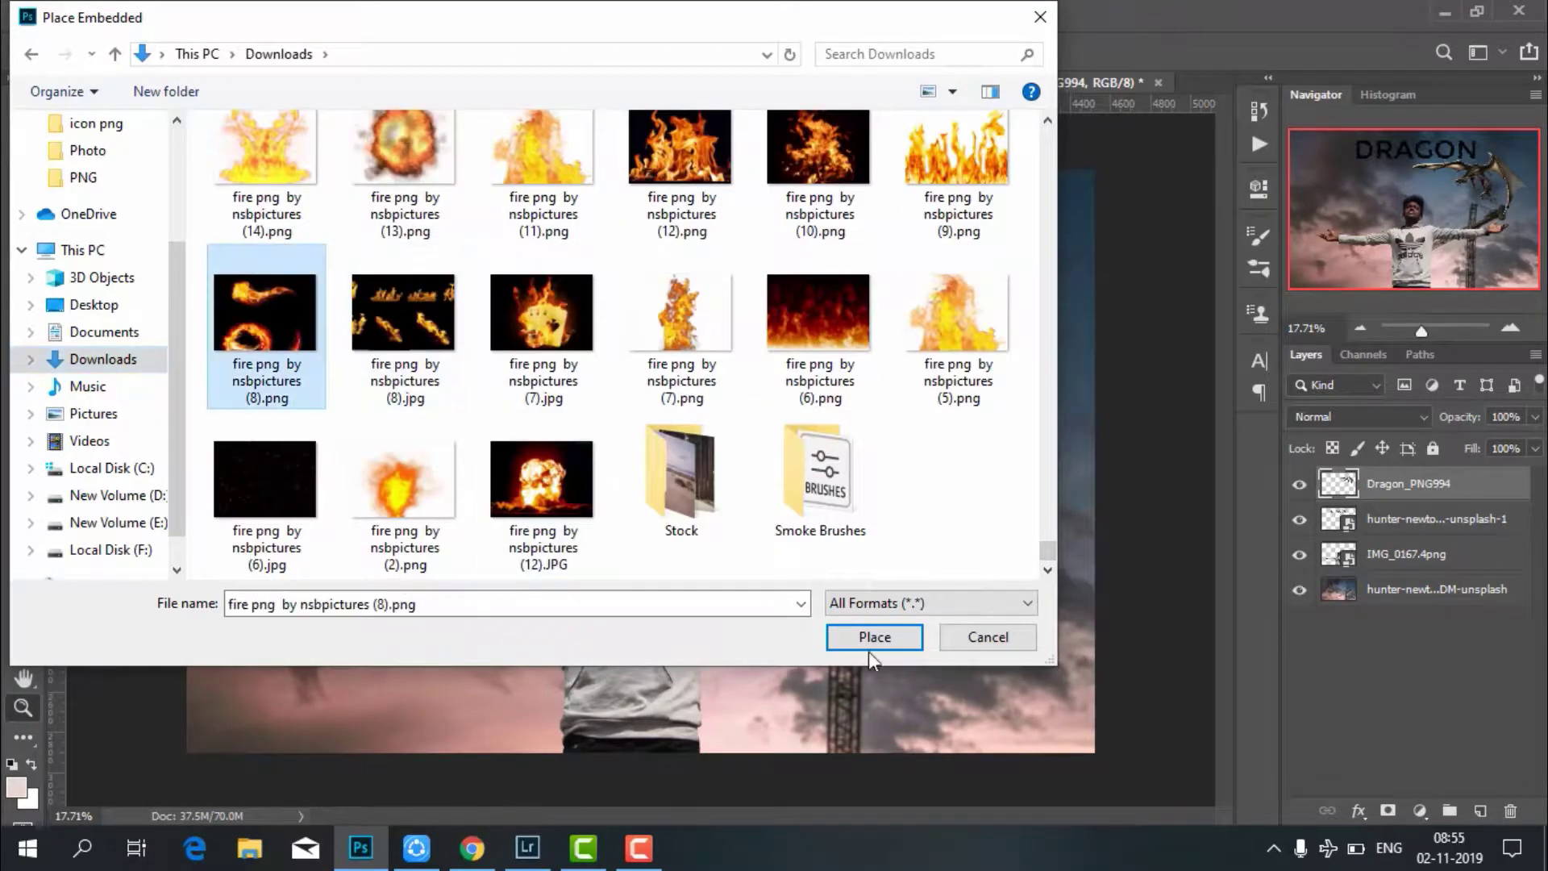
{"action": "left_click", "coordinate": [867, 639]}
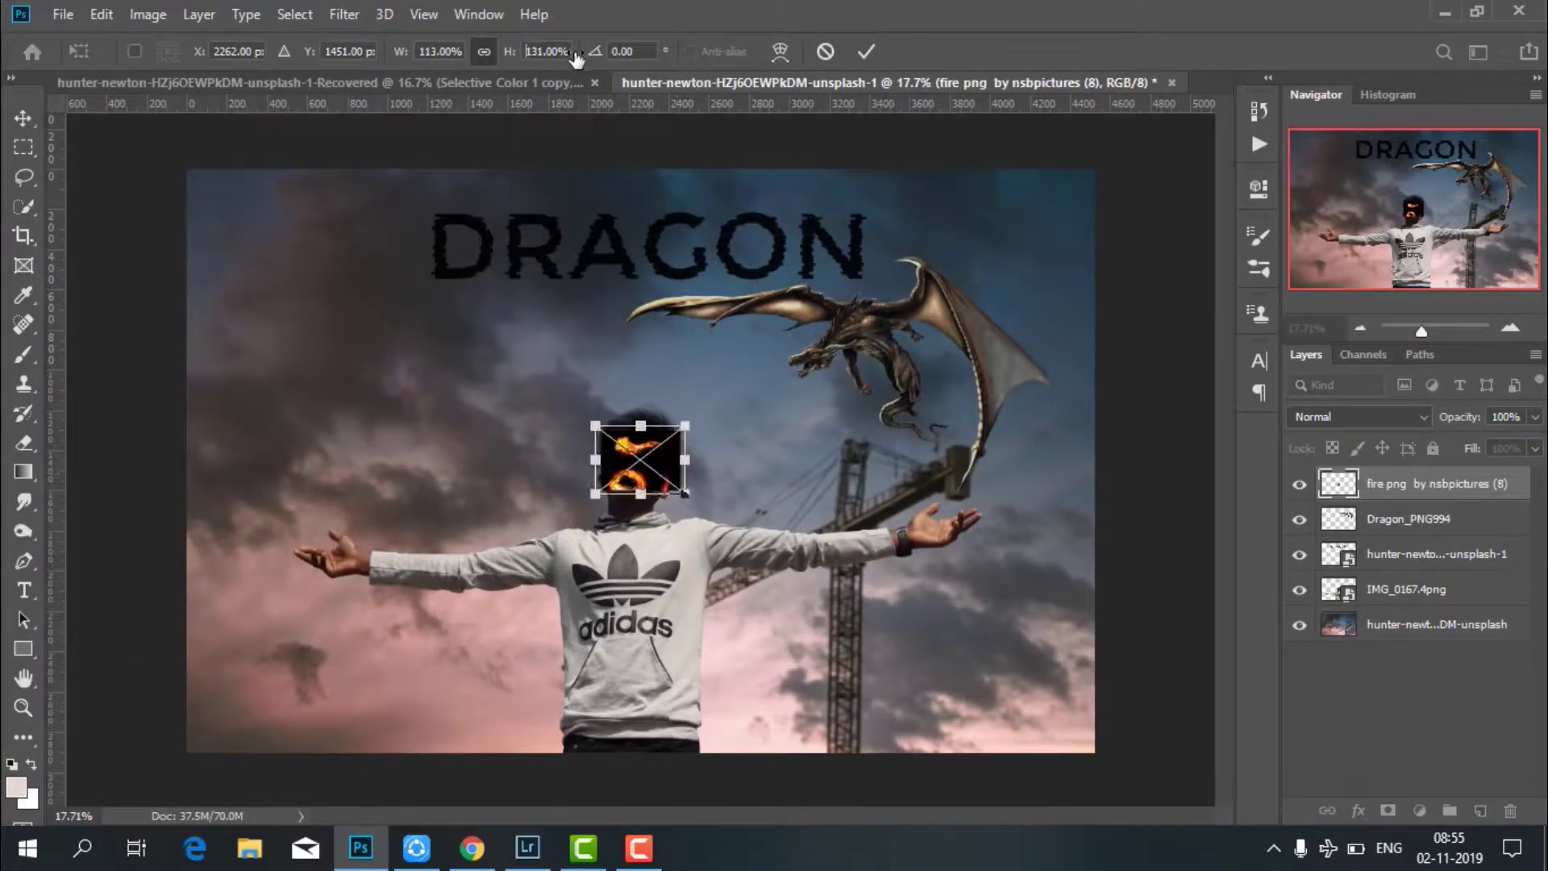
{"action": "left_click", "coordinate": [867, 51]}
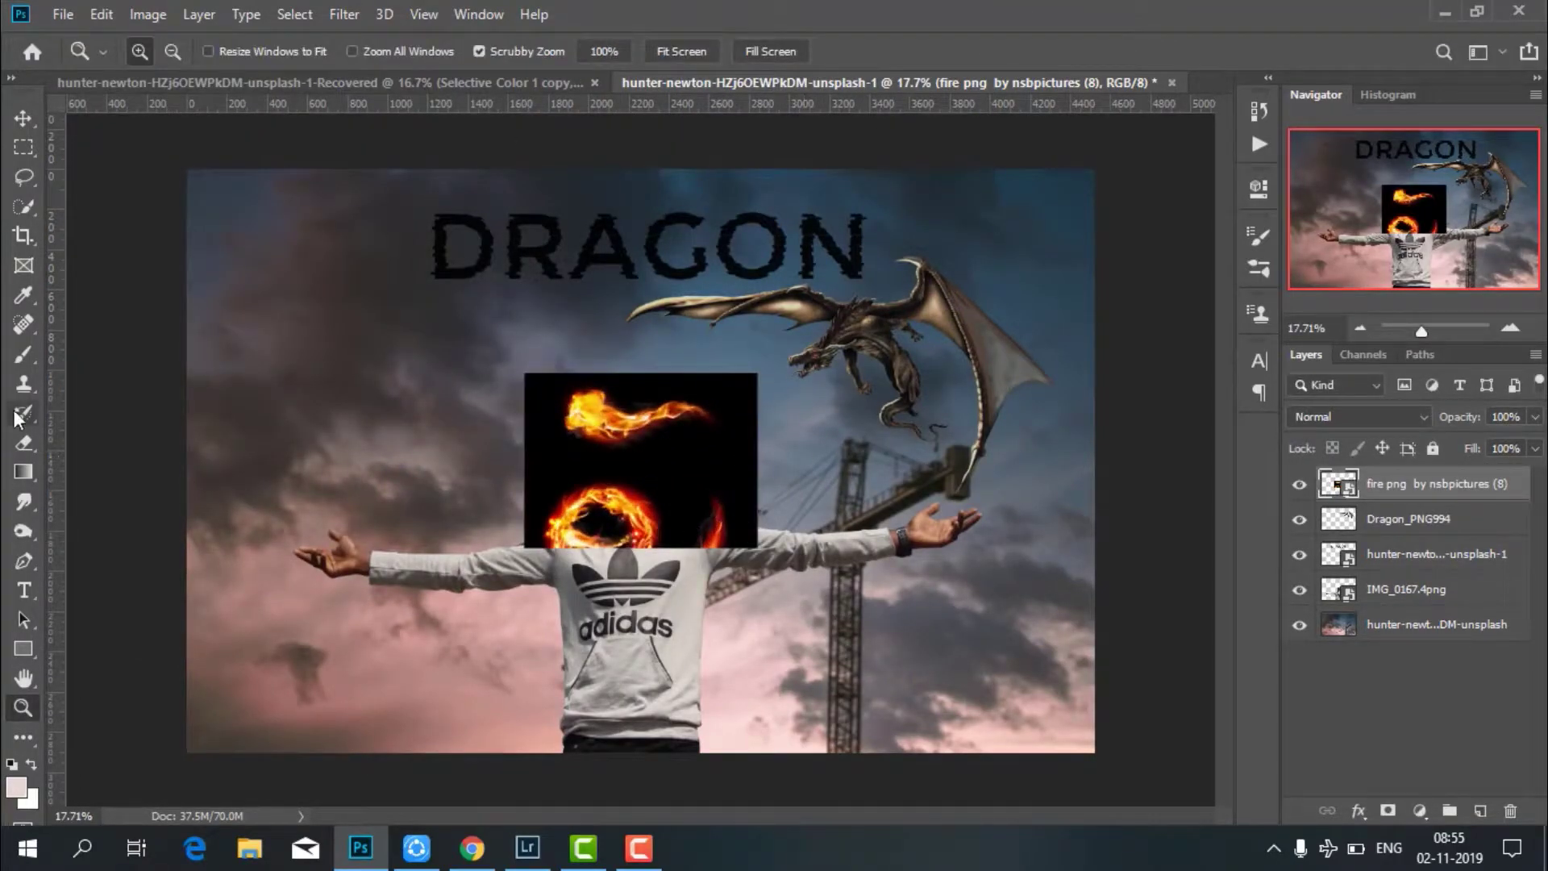
Rasterize the fire layer, erase its lower ring and black area, and set it to Screen.
{"action": "left_click", "coordinate": [24, 442]}
{"action": "right_click", "coordinate": [1403, 484]}
{"action": "left_click", "coordinate": [1145, 400]}
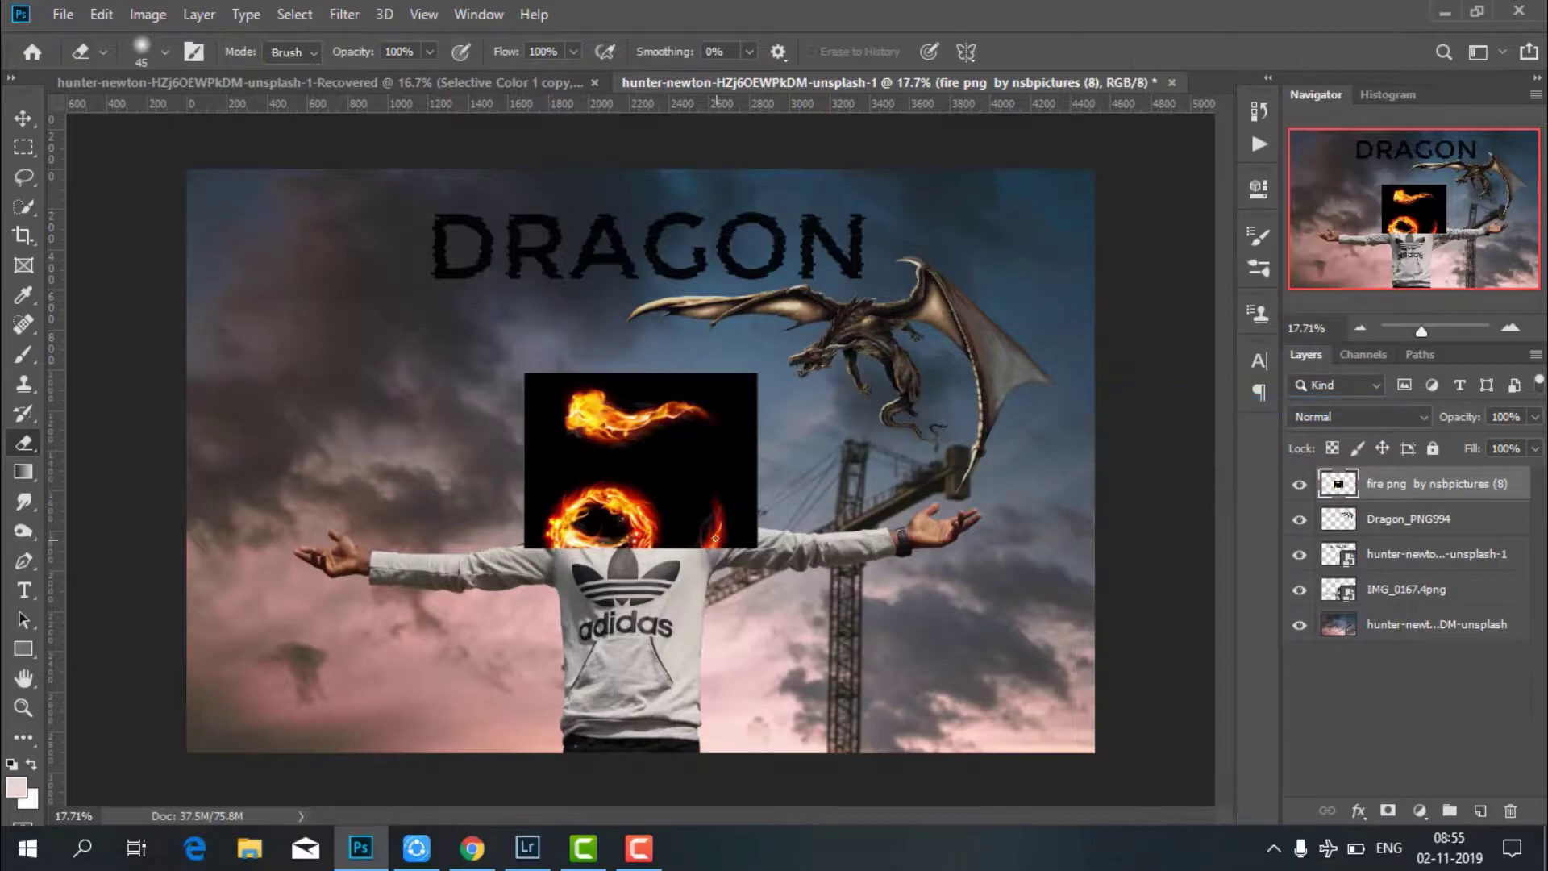
{"action": "left_click_drag", "start_coordinate": [716, 534], "coordinate": [695, 516]}
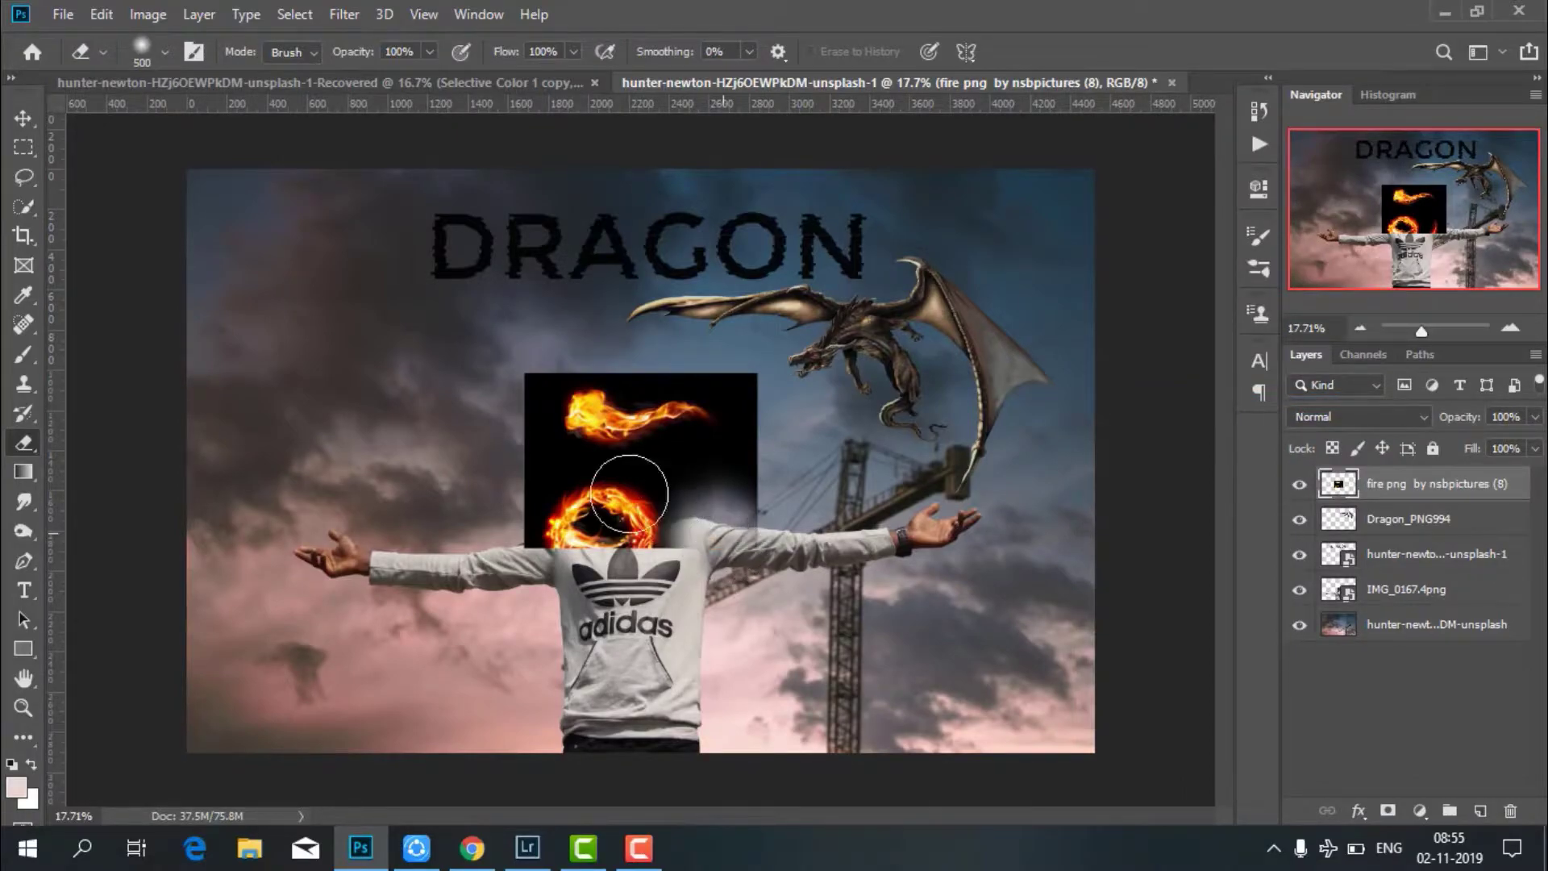
{"action": "left_click_drag", "start_coordinate": [564, 534], "coordinate": [574, 539]}
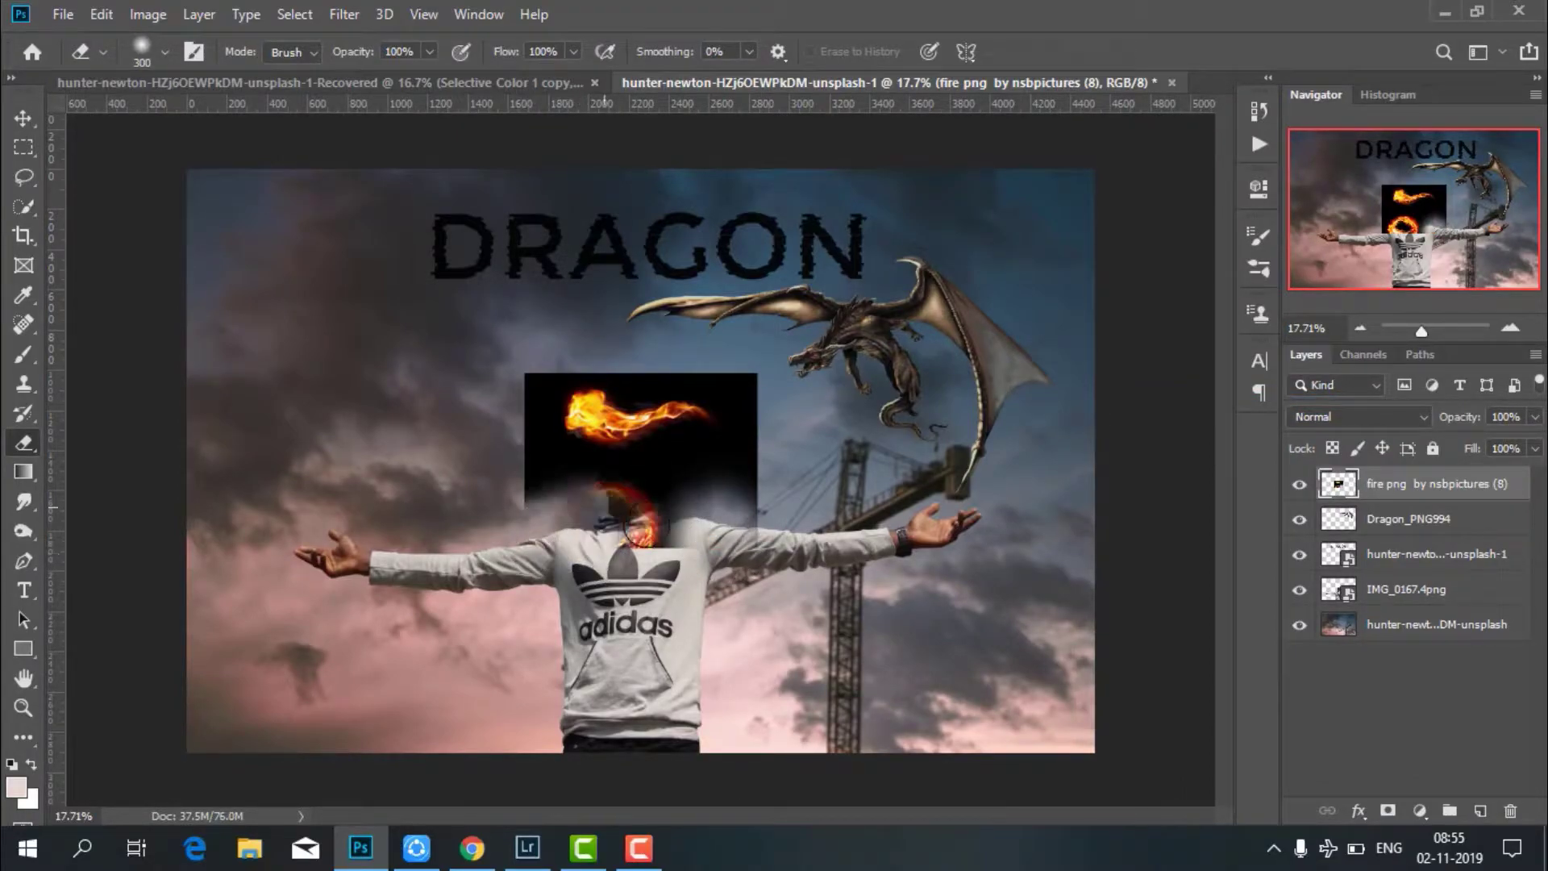
{"action": "left_click", "coordinate": [1305, 417]}
{"action": "left_click", "coordinate": [1355, 445]}
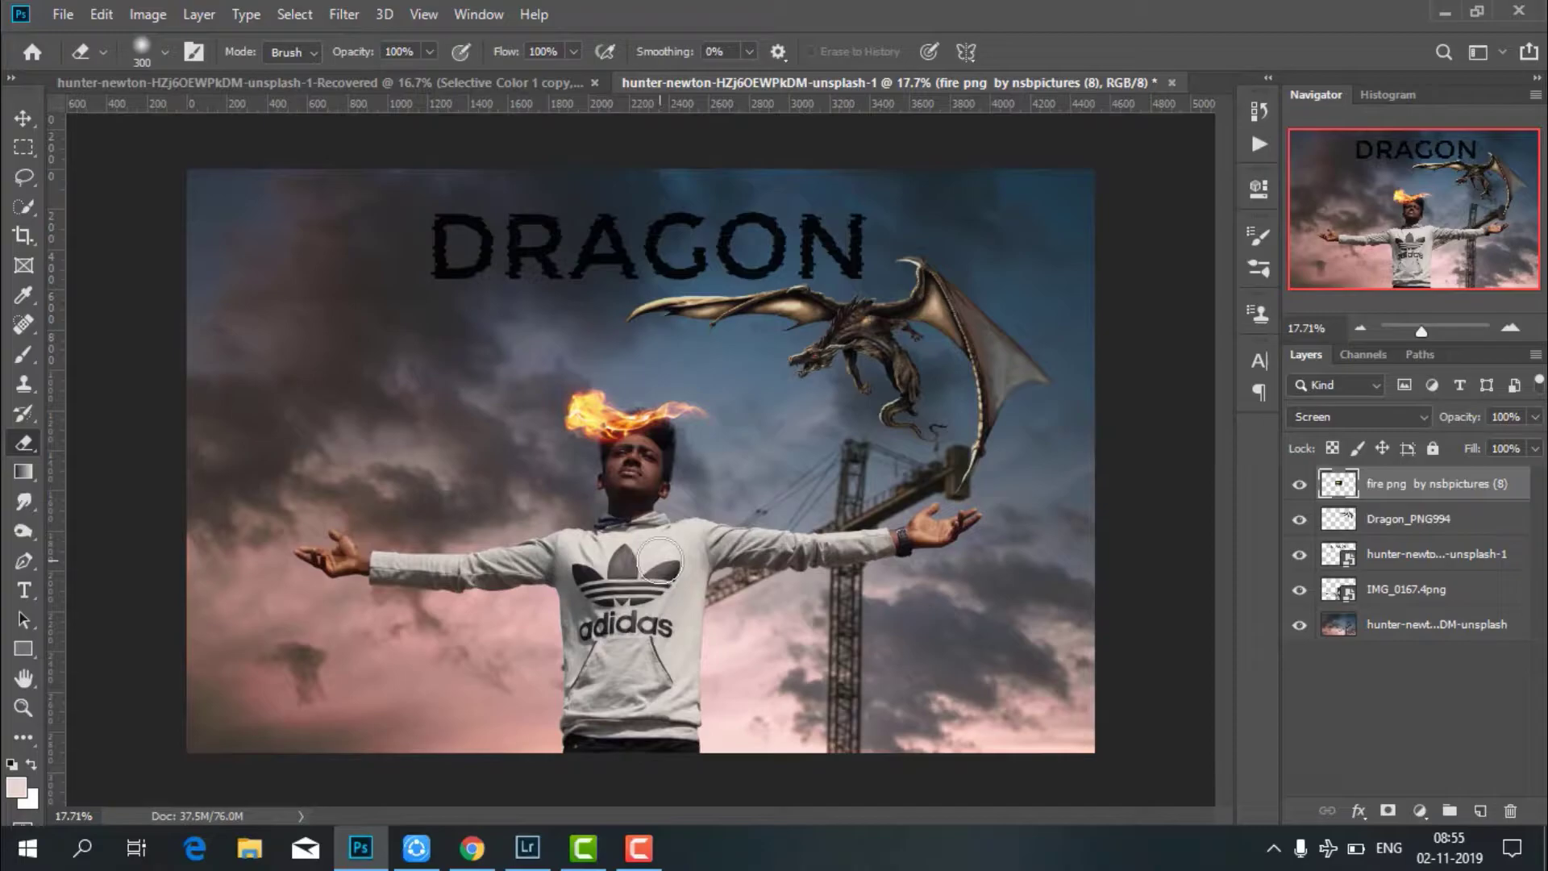
{"action": "key", "text": "ctrl+t"}
Rotate the fire to a steep diagonal, move it to the dragon's mouth, and zoom in.
{"action": "left_click_drag", "start_coordinate": [827, 419], "coordinate": [755, 300]}
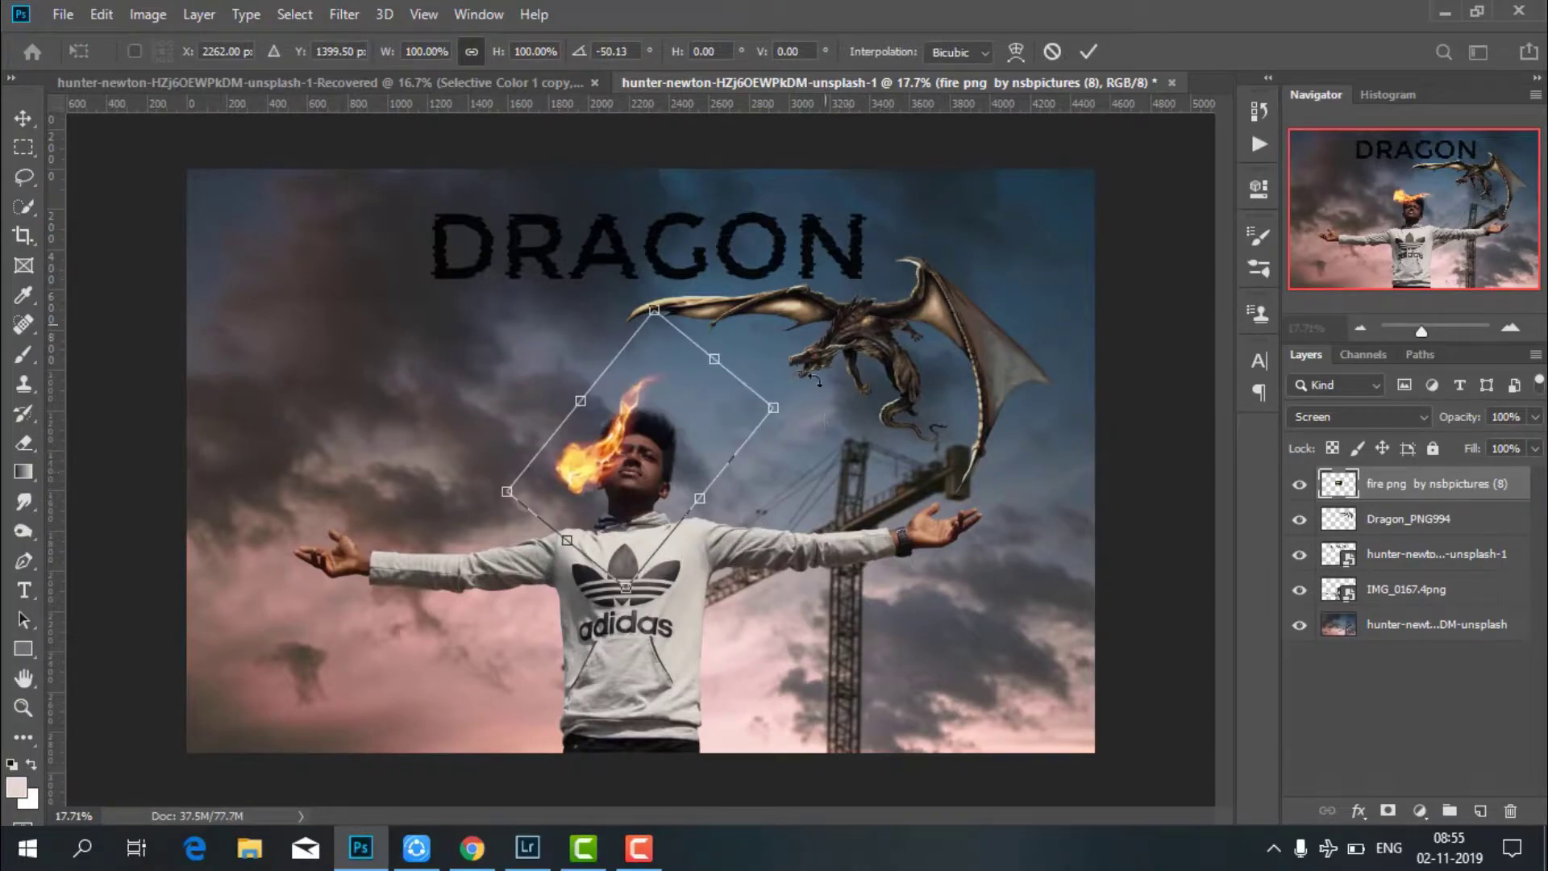
{"action": "left_click_drag", "start_coordinate": [693, 408], "coordinate": [788, 409]}
{"action": "left_click", "coordinate": [1079, 55]}
{"action": "key", "text": "e"}
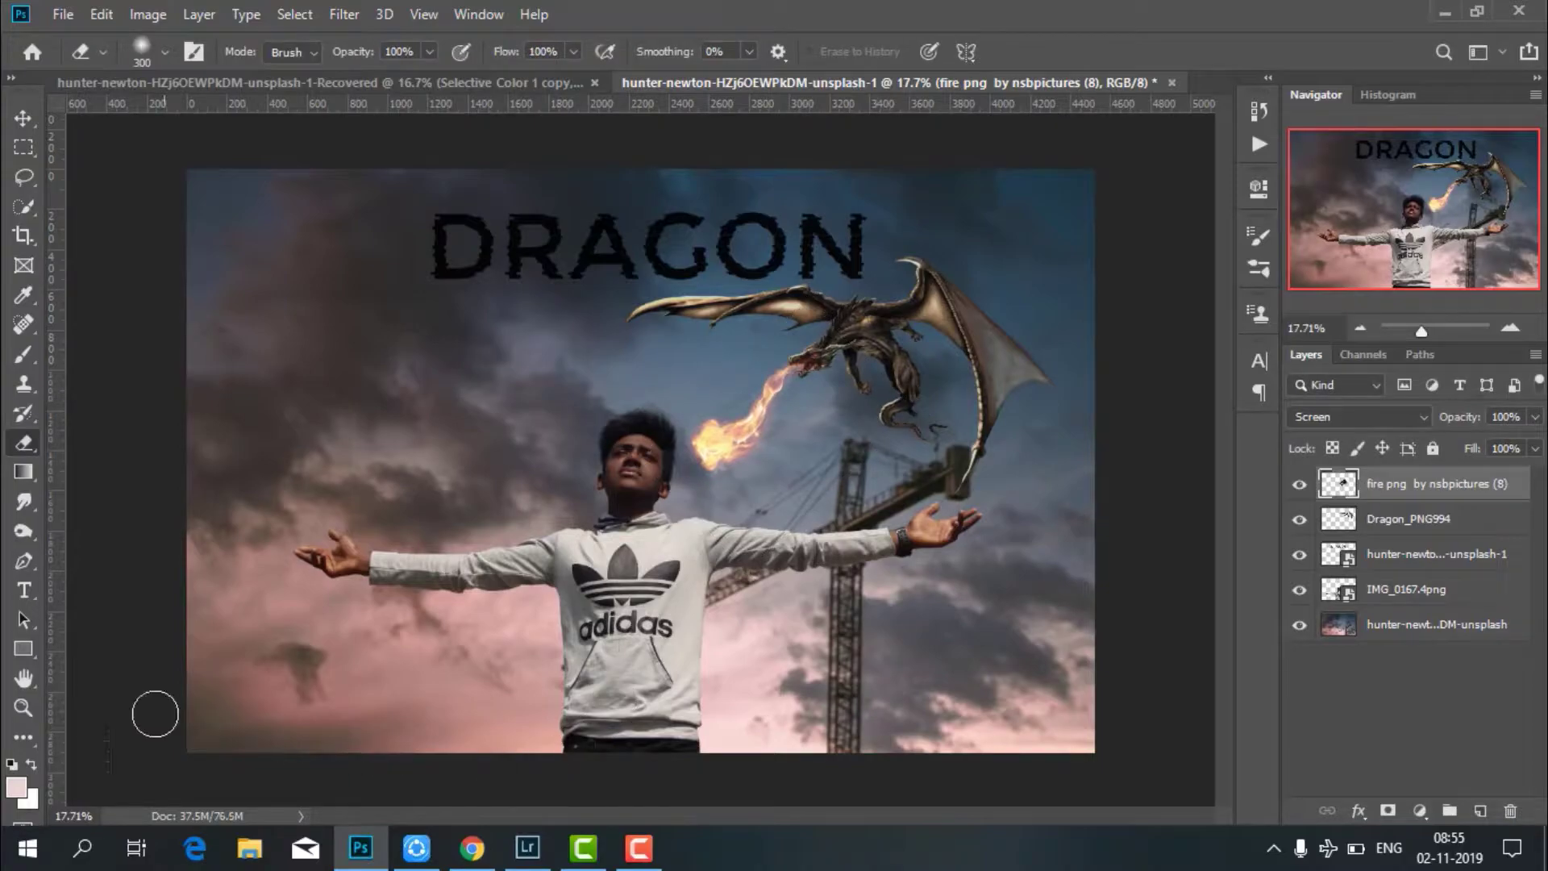
{"action": "left_click", "coordinate": [24, 706]}
{"action": "left_click_drag", "start_coordinate": [564, 507], "coordinate": [965, 442]}
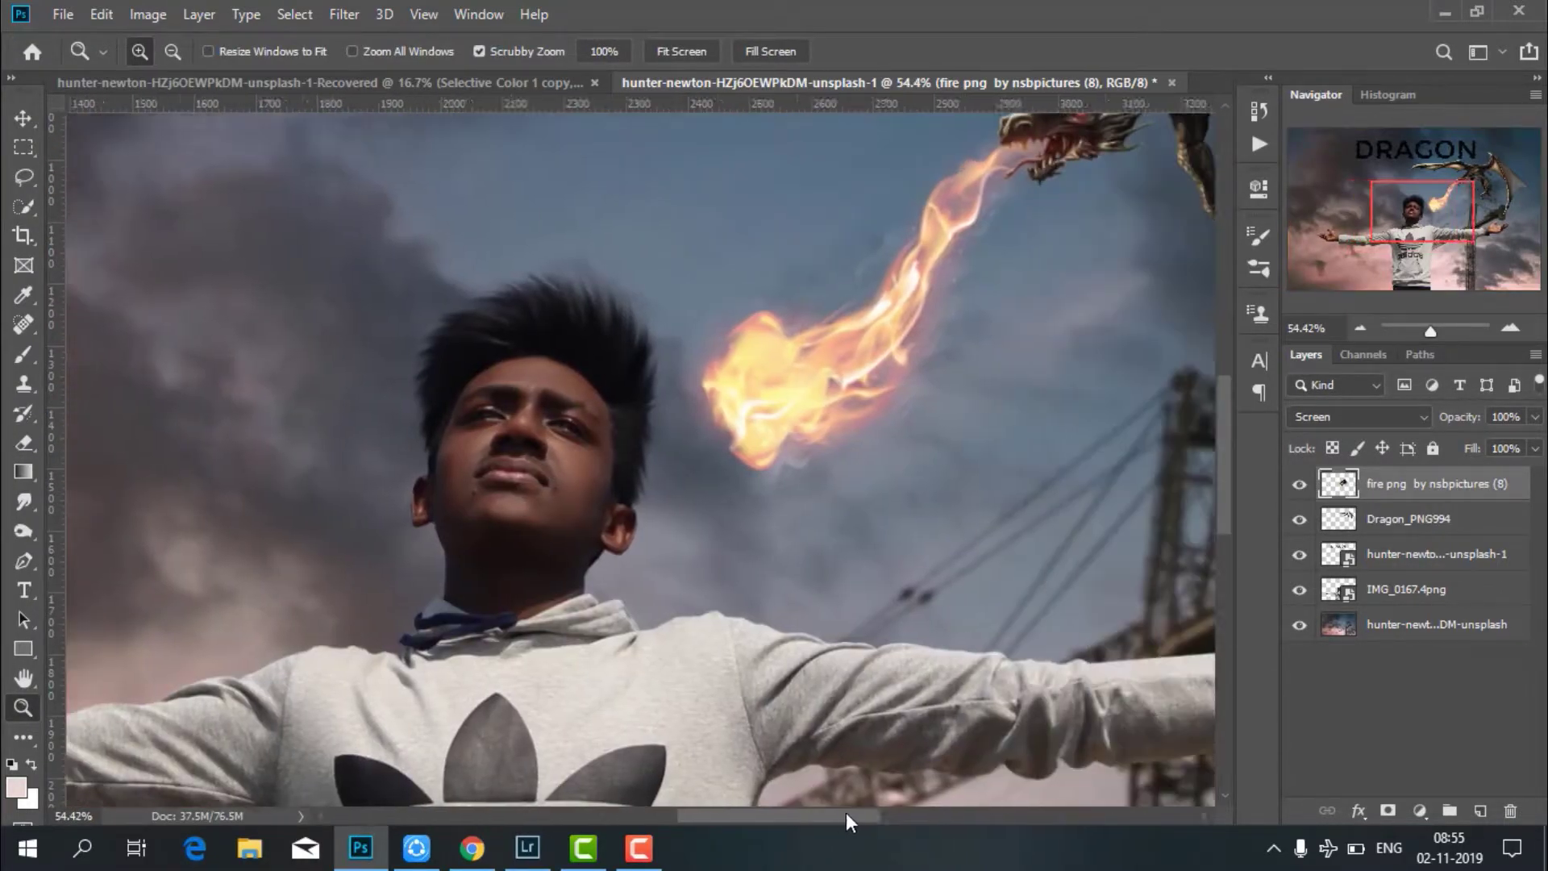
{"action": "left_click_drag", "start_coordinate": [800, 815], "coordinate": [873, 811]}
{"action": "scroll", "coordinate": [870, 726], "scroll_direction": "up", "scroll_amount": 3}
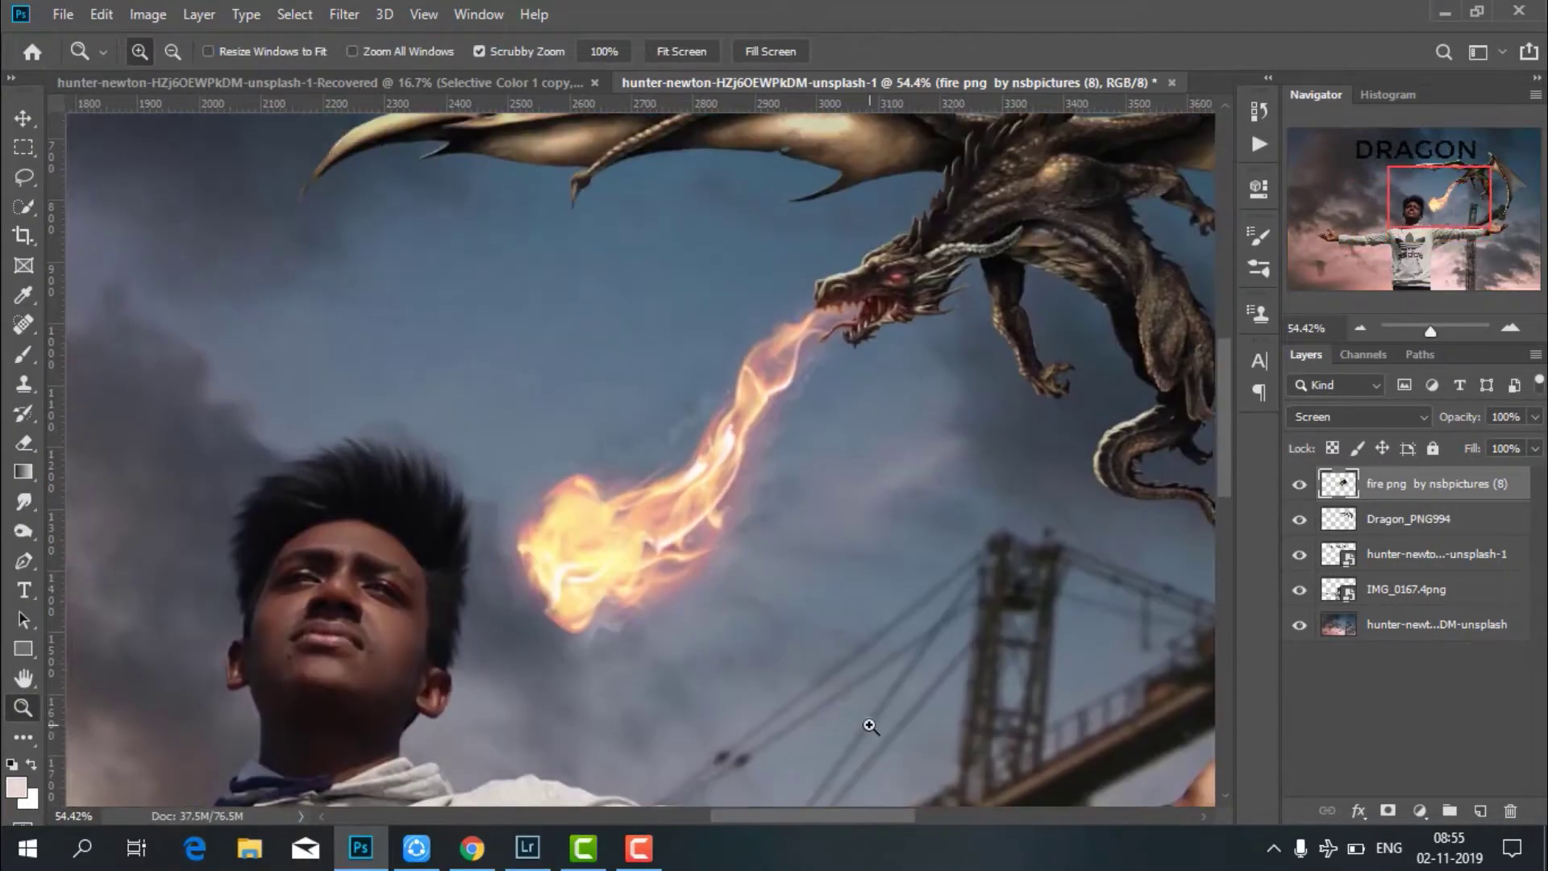
Scale the fire to 93%, tilt it -7.37°, and nudge it toward the mouth.
{"action": "key", "text": "ctrl+t"}
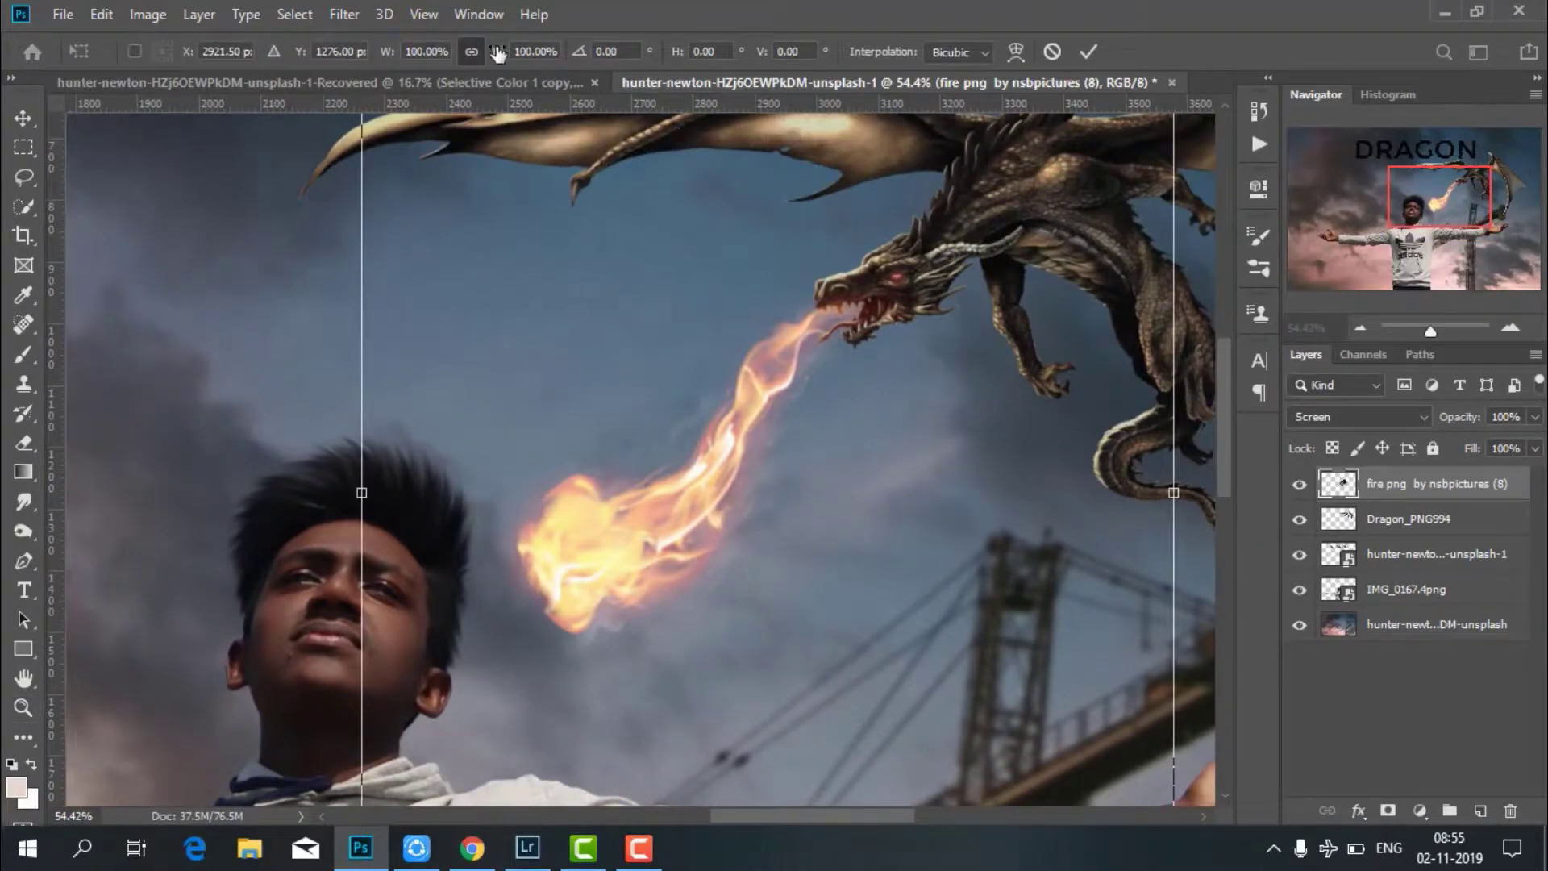
{"action": "left_click_drag", "start_coordinate": [497, 53], "coordinate": [488, 53]}
{"action": "left_click_drag", "start_coordinate": [1164, 588], "coordinate": [1173, 536]}
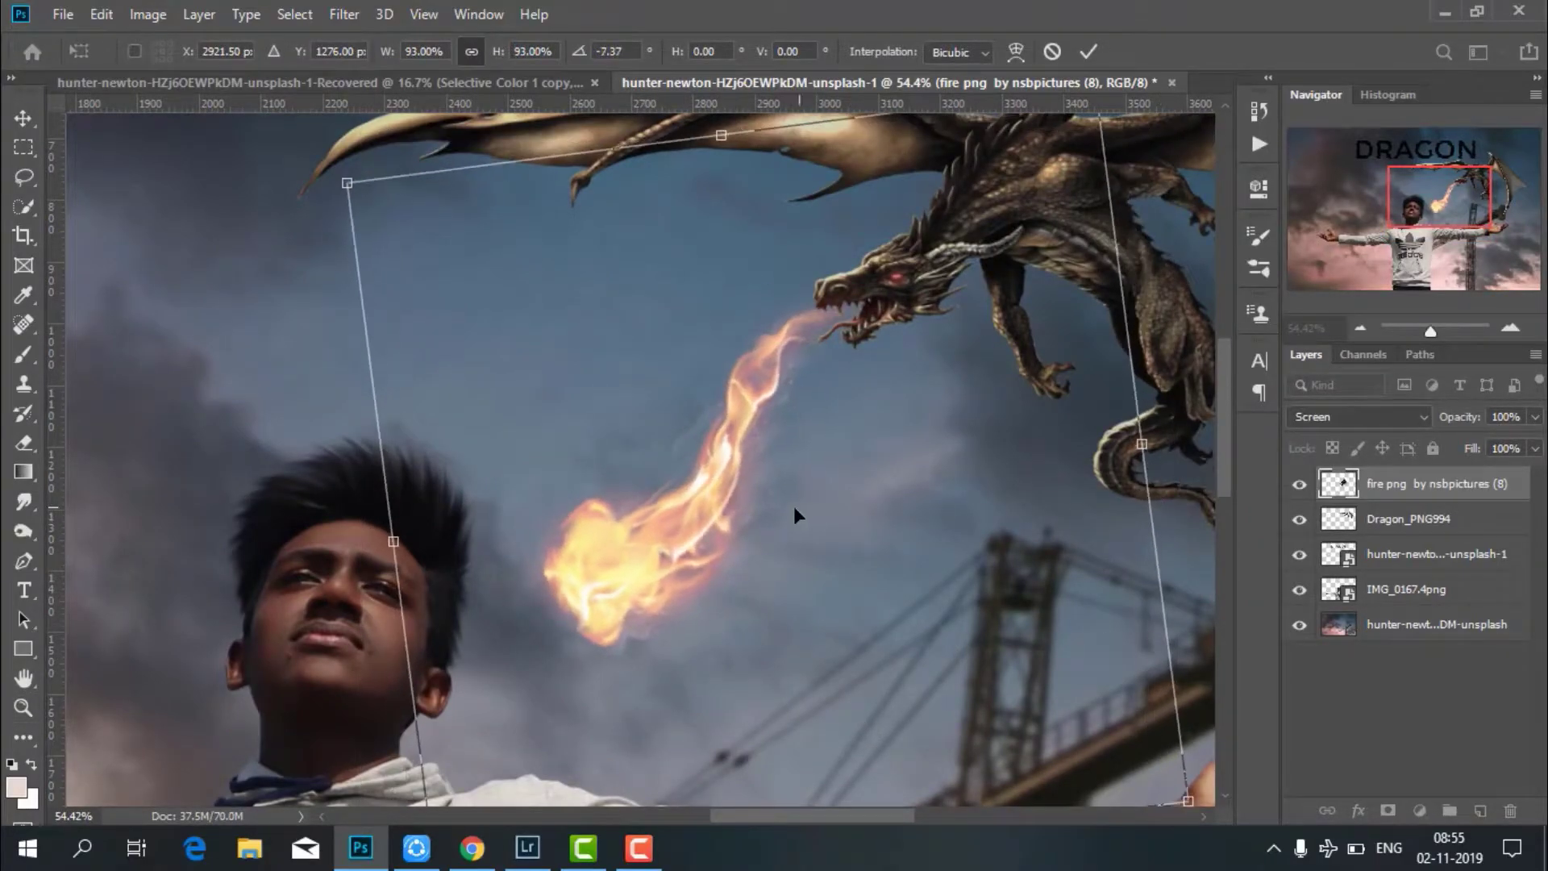
{"action": "left_click_drag", "start_coordinate": [794, 509], "coordinate": [819, 512]}
{"action": "left_click", "coordinate": [1087, 54]}
Erase stray fire edges with a smaller eraser brush and zoom out to the full composite.
{"action": "key", "text": "z"}
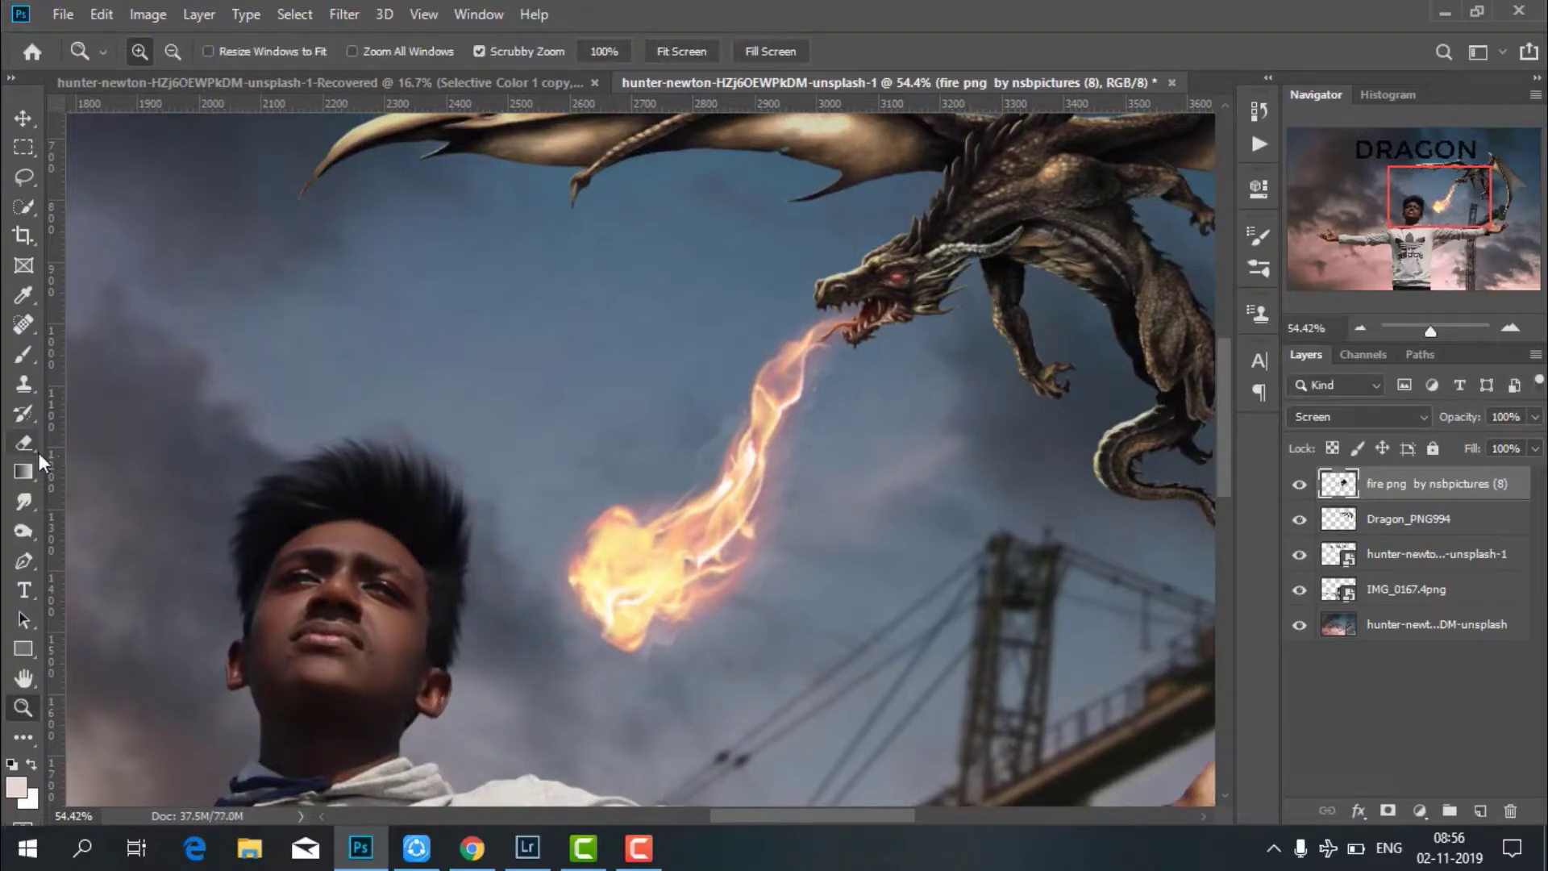
{"action": "left_click", "coordinate": [32, 446]}
{"action": "key", "text": "bracketleft"}
{"action": "key", "text": "bracketleft"}
{"action": "key", "text": "bracketleft"}
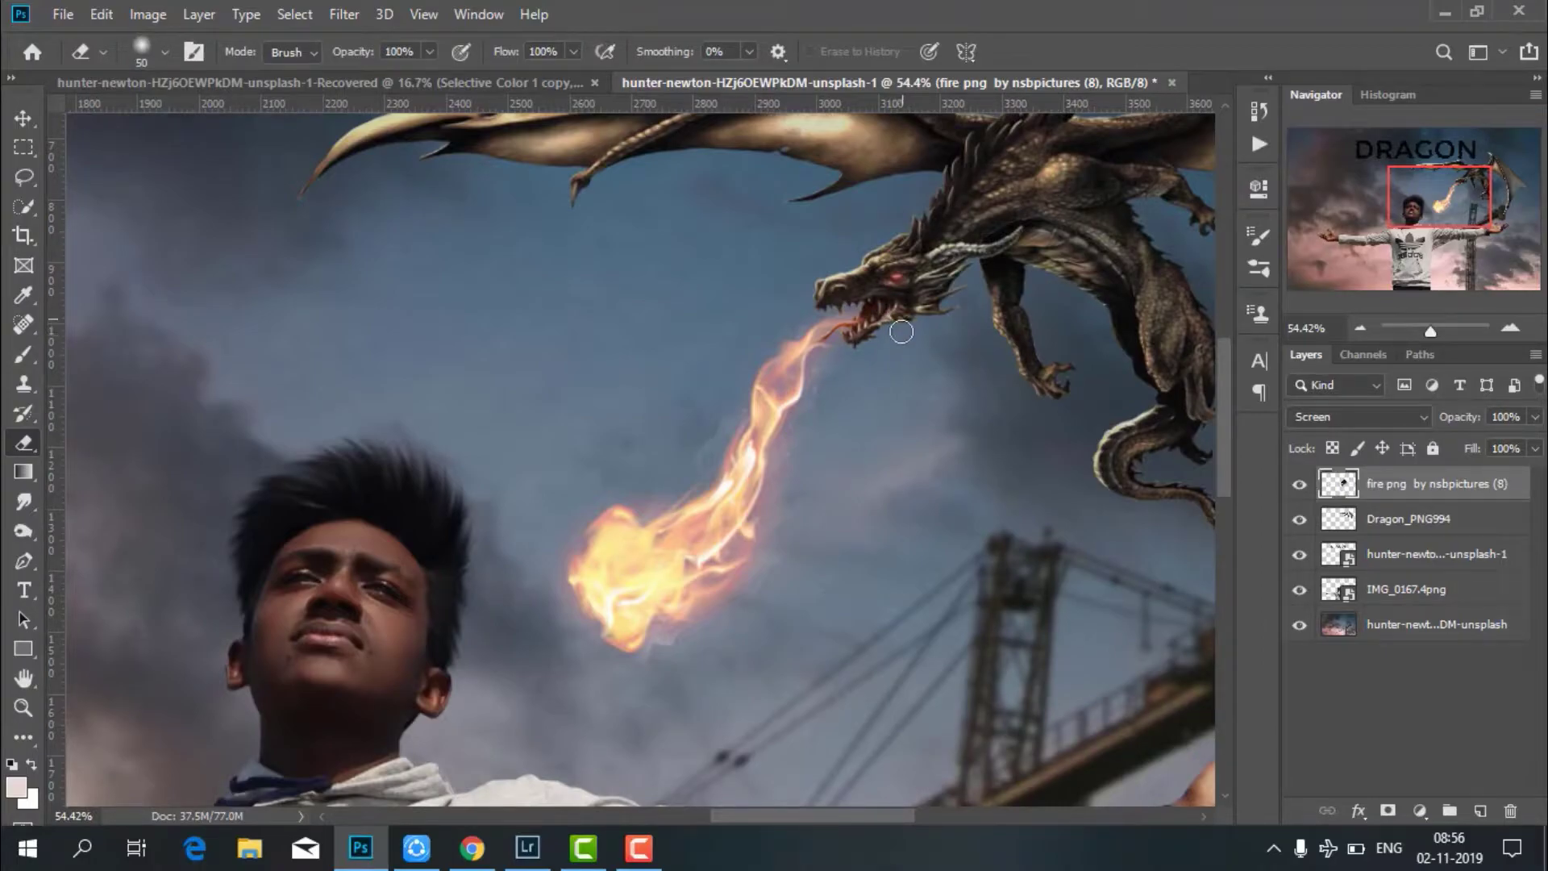
{"action": "scroll", "coordinate": [677, 590], "scroll_direction": "down", "scroll_amount": 2}
{"action": "key", "text": "z"}
{"action": "left_click", "coordinate": [676, 55]}
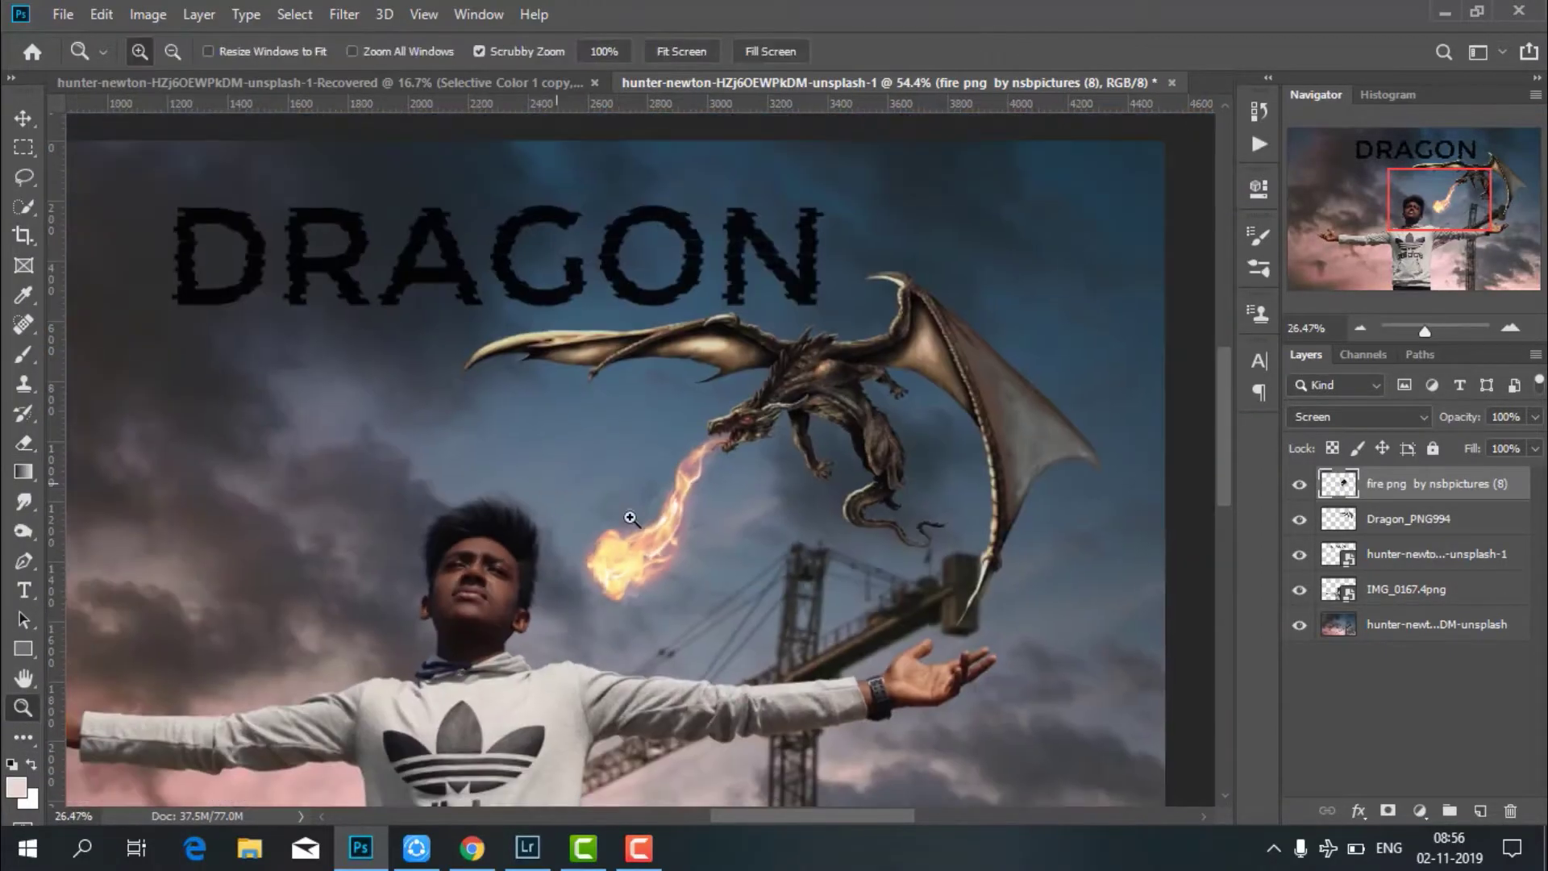
Clip a Selective Color adjustment with Reds Cyan -84 to the fire and merge it down.
{"action": "left_click", "coordinate": [677, 51]}
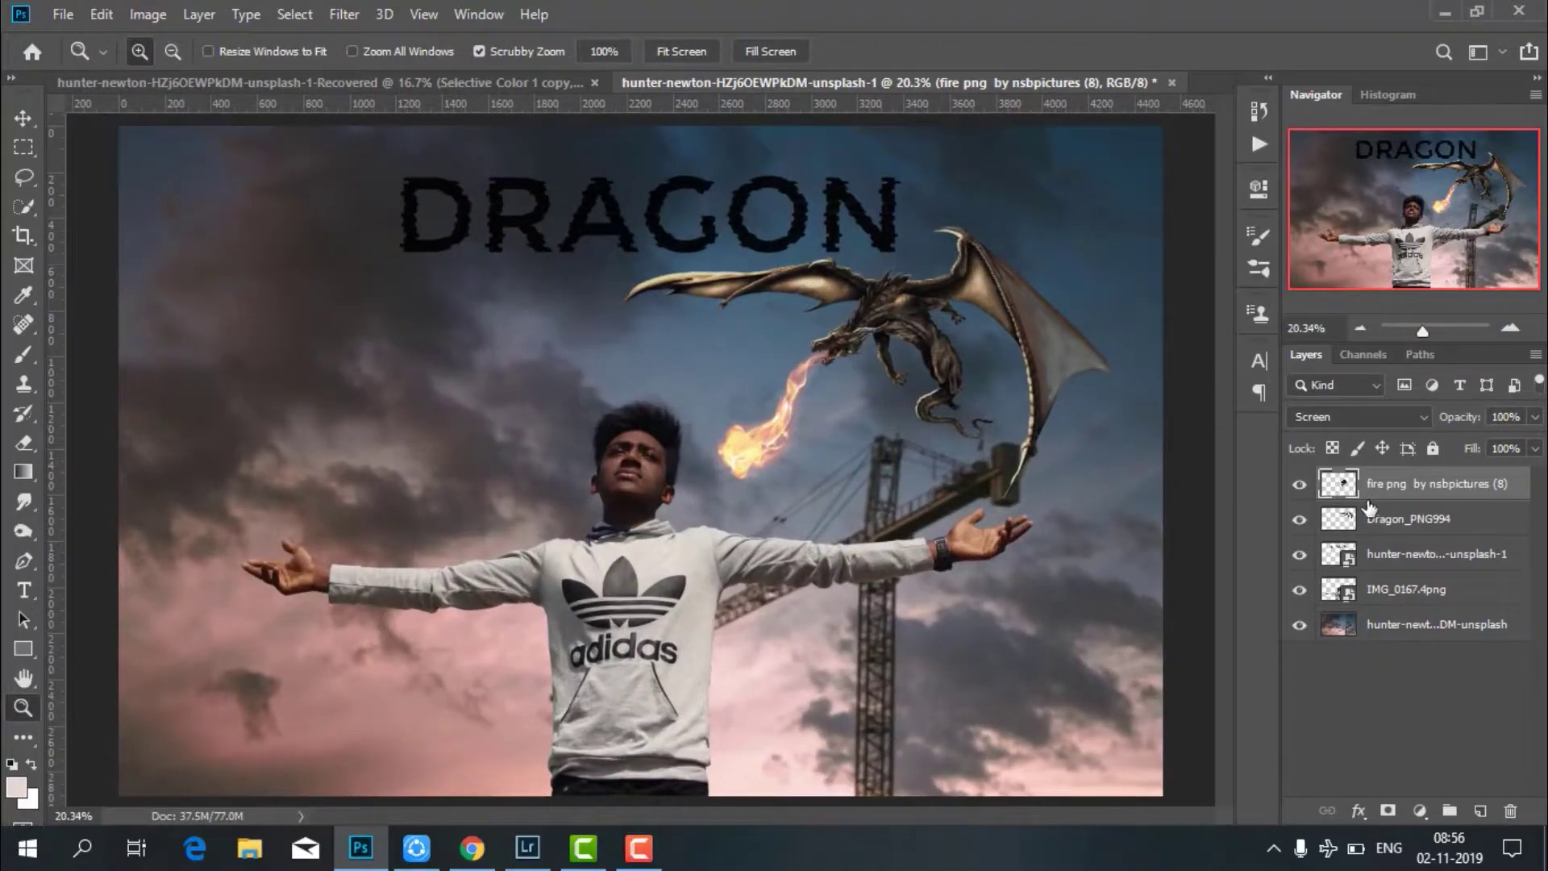
{"action": "left_click", "coordinate": [1419, 811]}
{"action": "left_click", "coordinate": [1410, 784]}
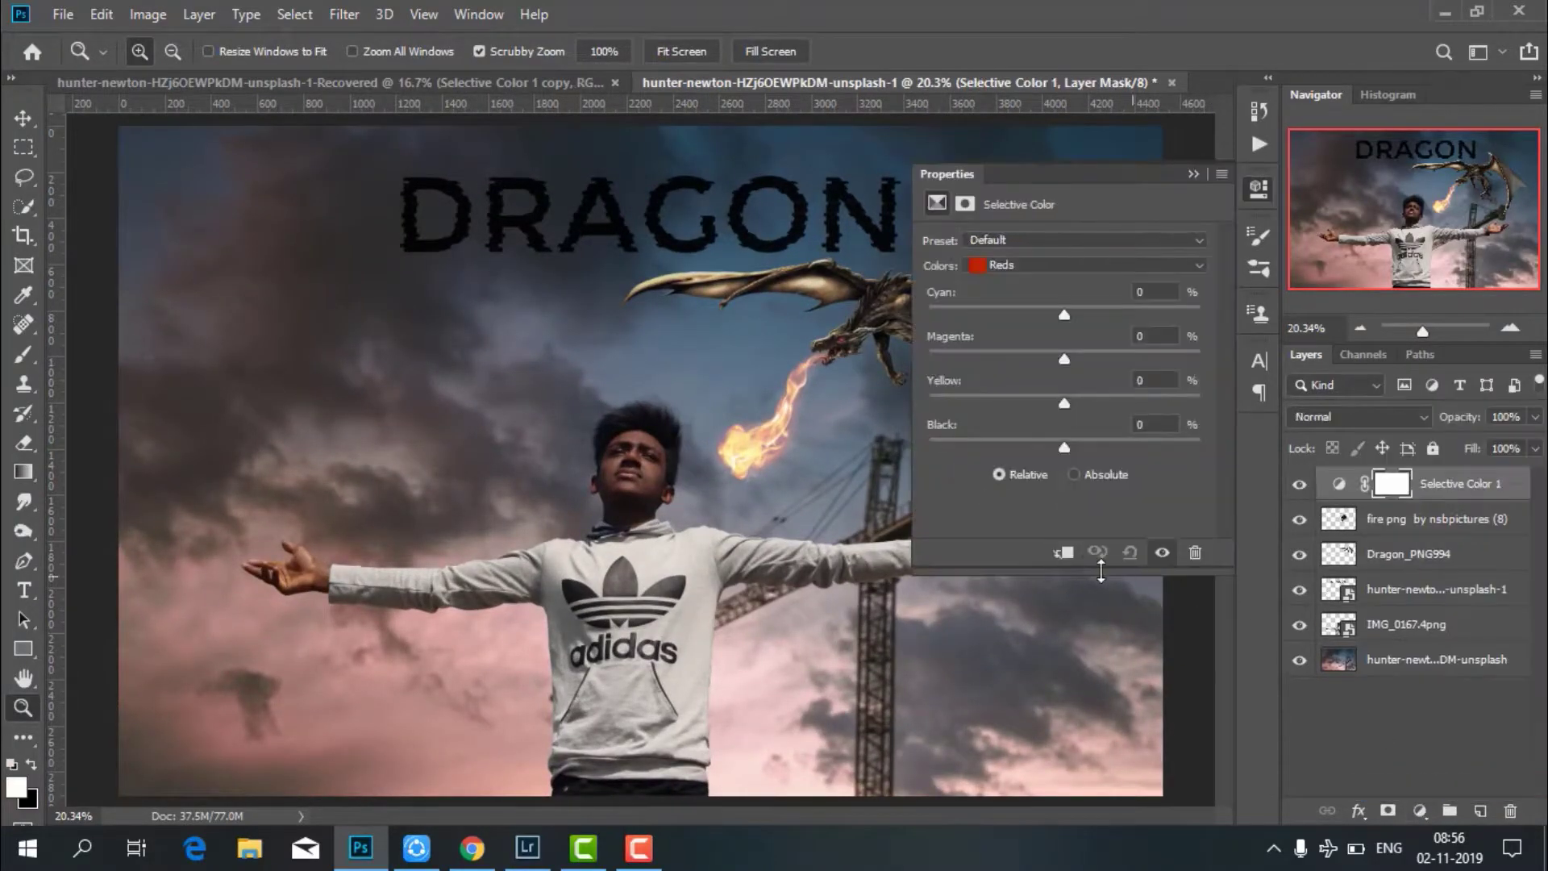
{"action": "left_click", "coordinate": [1065, 553]}
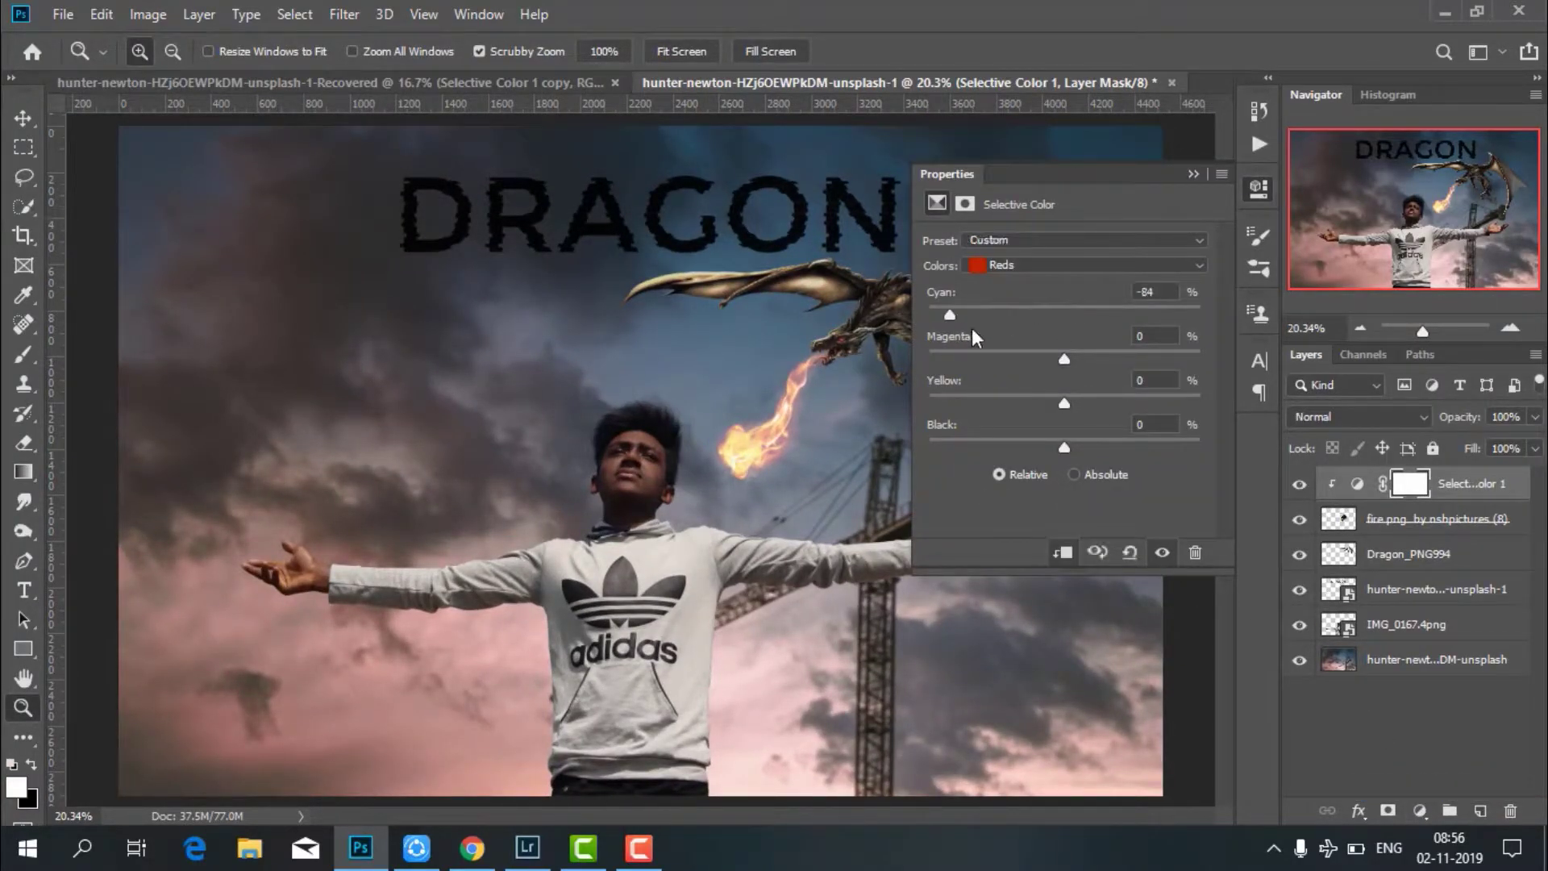
{"action": "left_click", "coordinate": [1202, 175]}
{"action": "right_click", "coordinate": [1468, 484]}
{"action": "left_click", "coordinate": [1193, 674]}
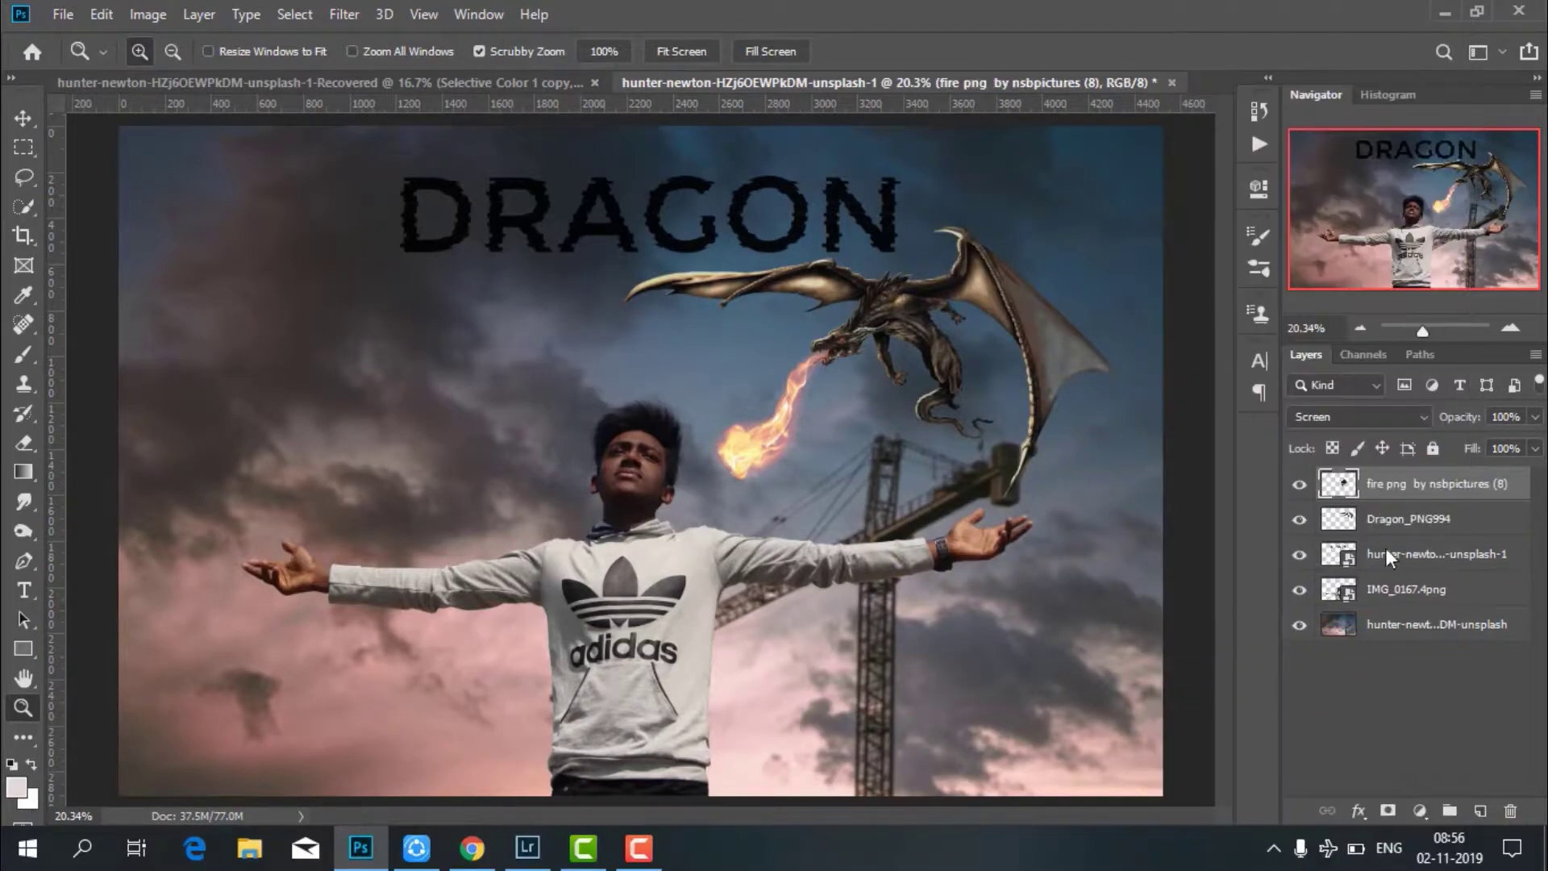
{"action": "right_click", "coordinate": [1381, 595]}
Rasterize the boy layer and add a Levels adjustment (output white 208, input white 236) with inverted mask.
{"action": "left_click", "coordinate": [1209, 400]}
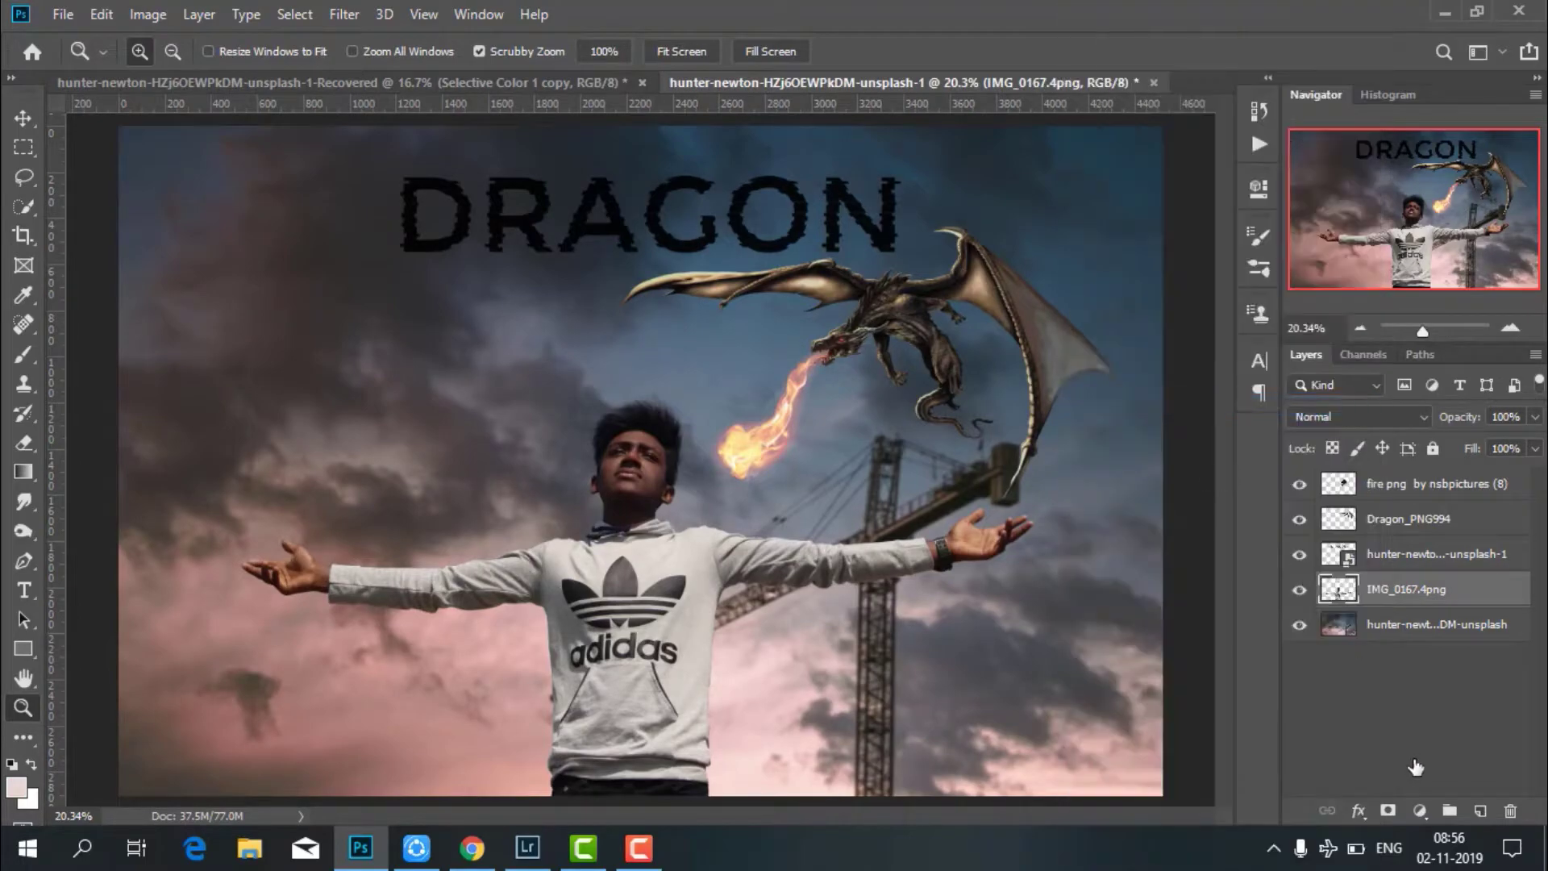
{"action": "left_click", "coordinate": [1419, 811]}
{"action": "left_click", "coordinate": [1403, 506]}
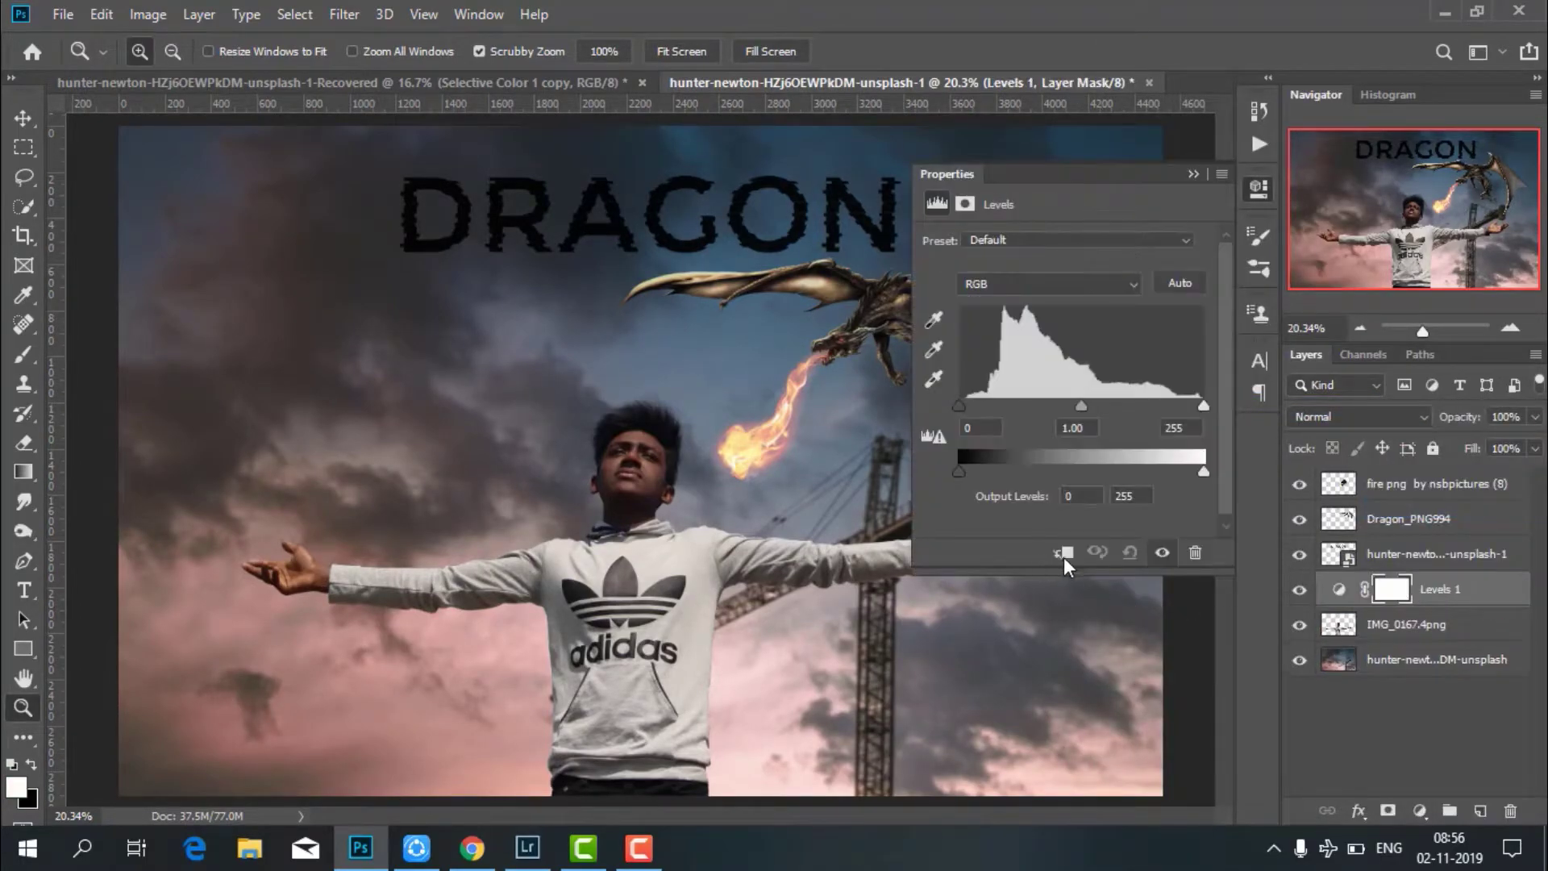
{"action": "left_click_drag", "start_coordinate": [1203, 472], "coordinate": [1158, 472]}
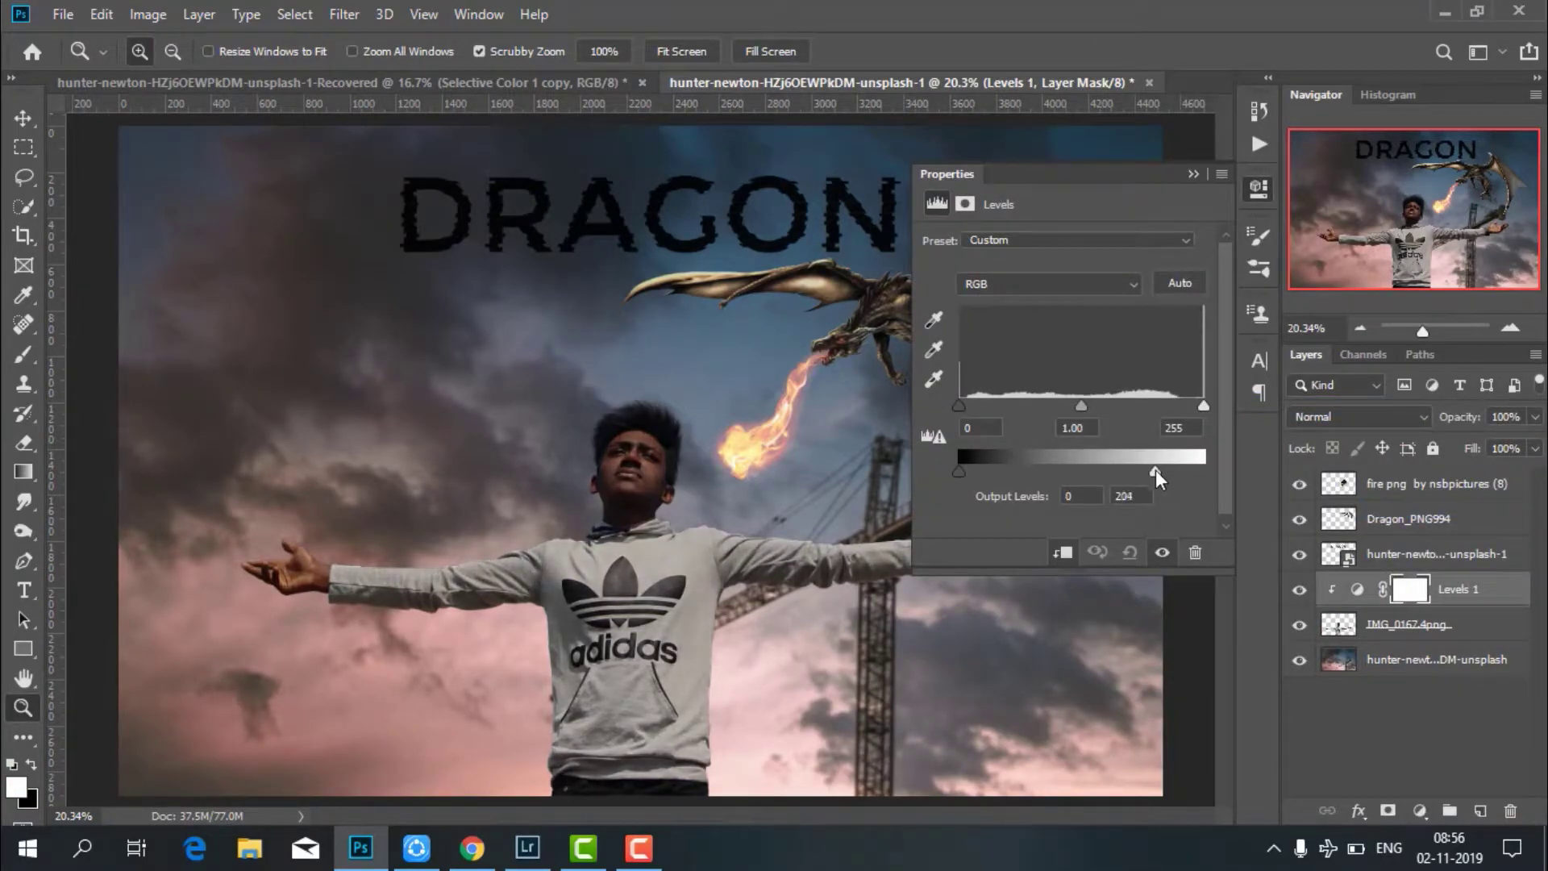
{"action": "left_click_drag", "start_coordinate": [1203, 405], "coordinate": [1186, 405]}
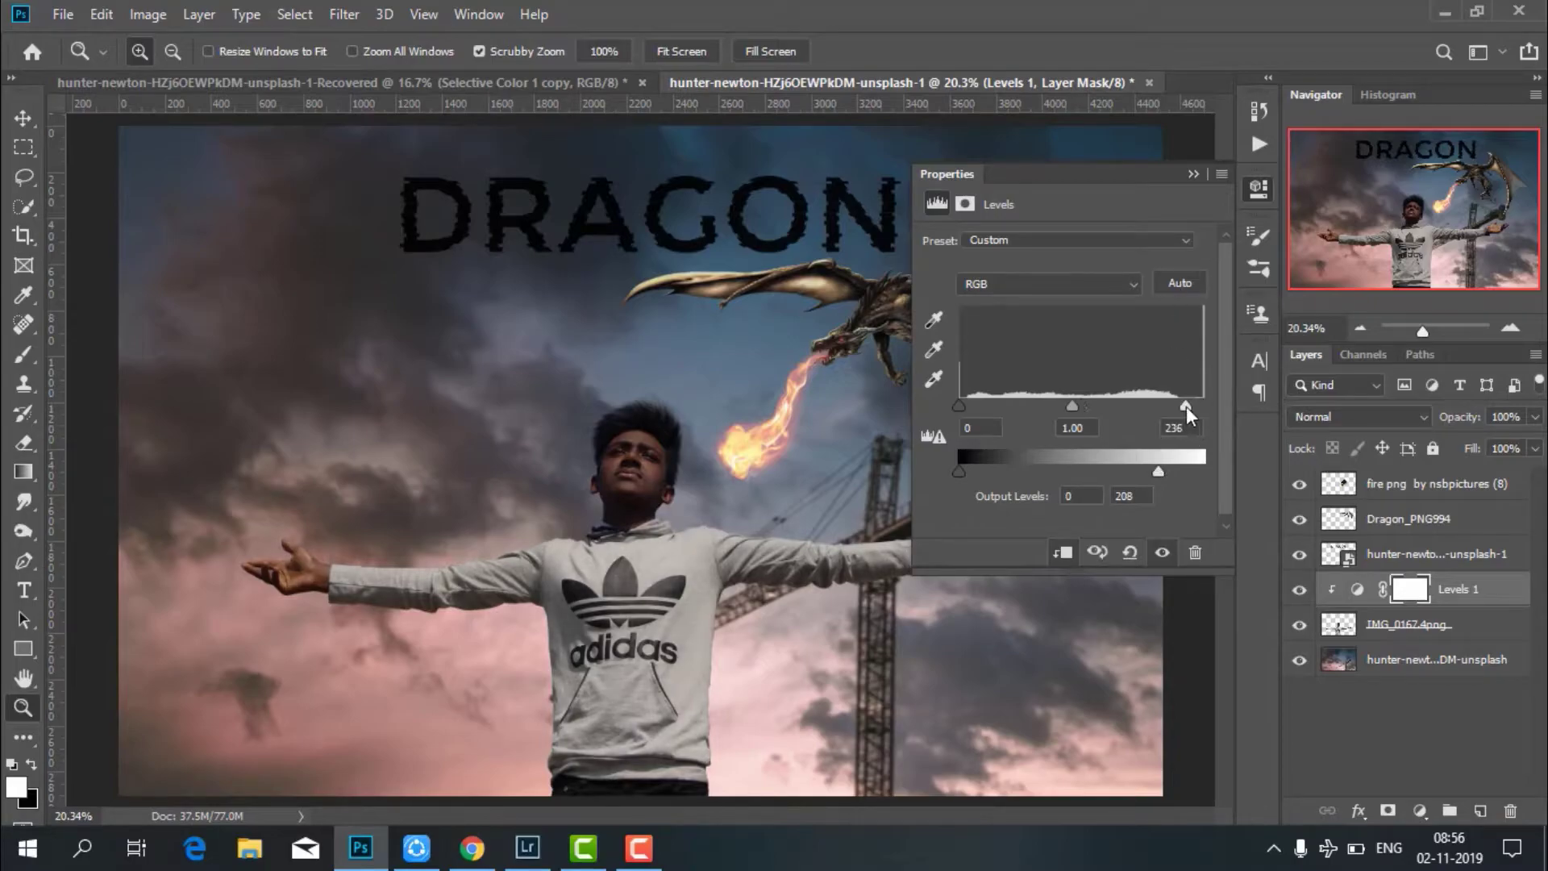
{"action": "left_click", "coordinate": [1192, 175]}
{"action": "key", "text": "ctrl+i"}
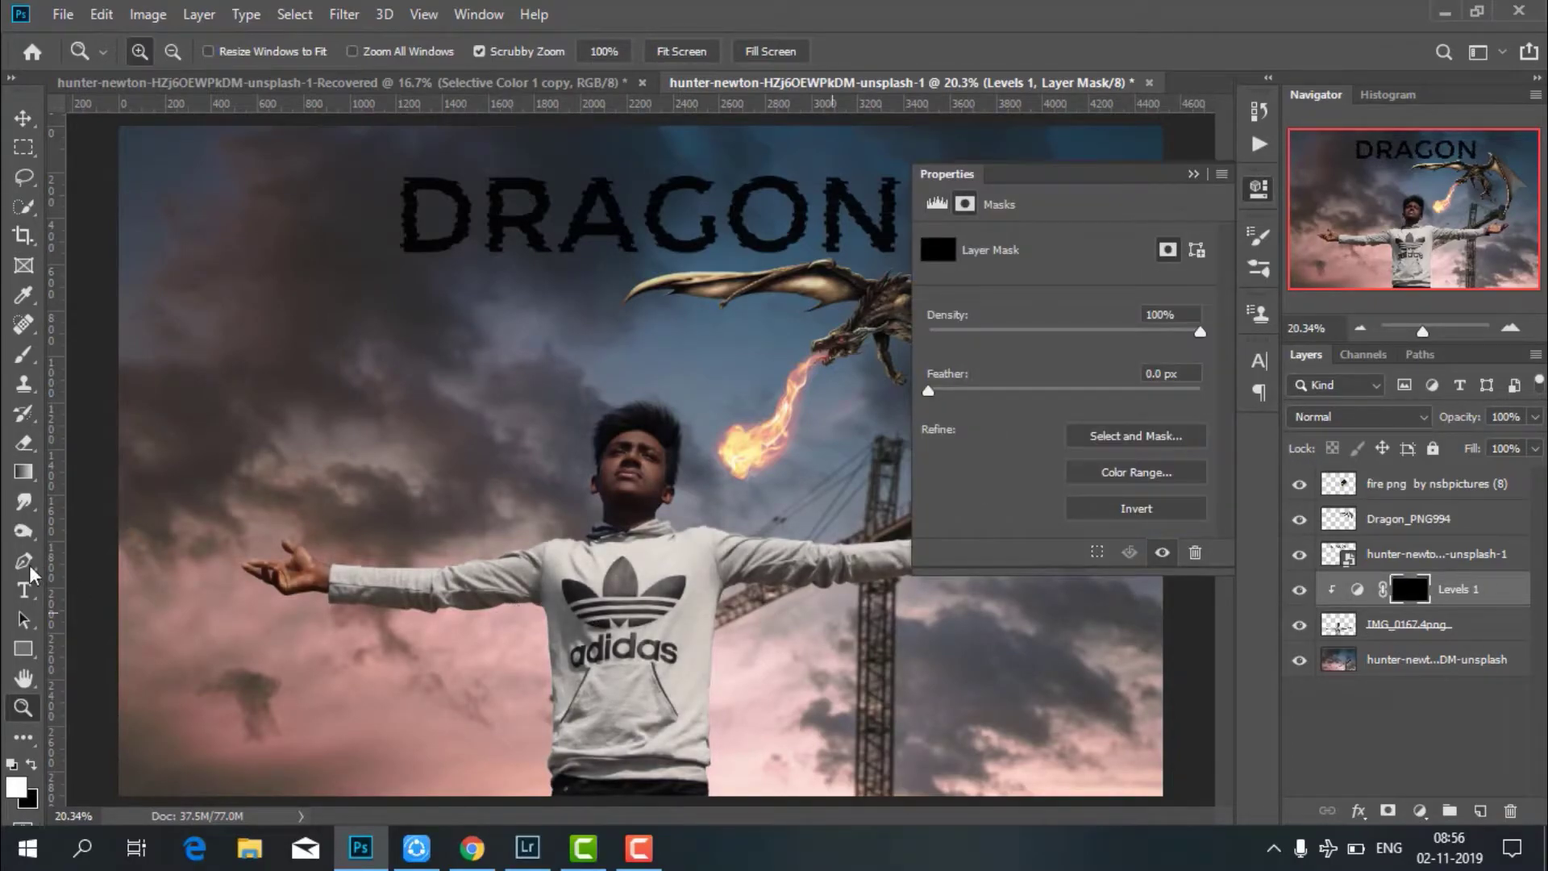
Paint the Levels mask over the boy's body and shoulder, then merge it into IMG_0167.4png.
{"action": "key", "text": "b"}
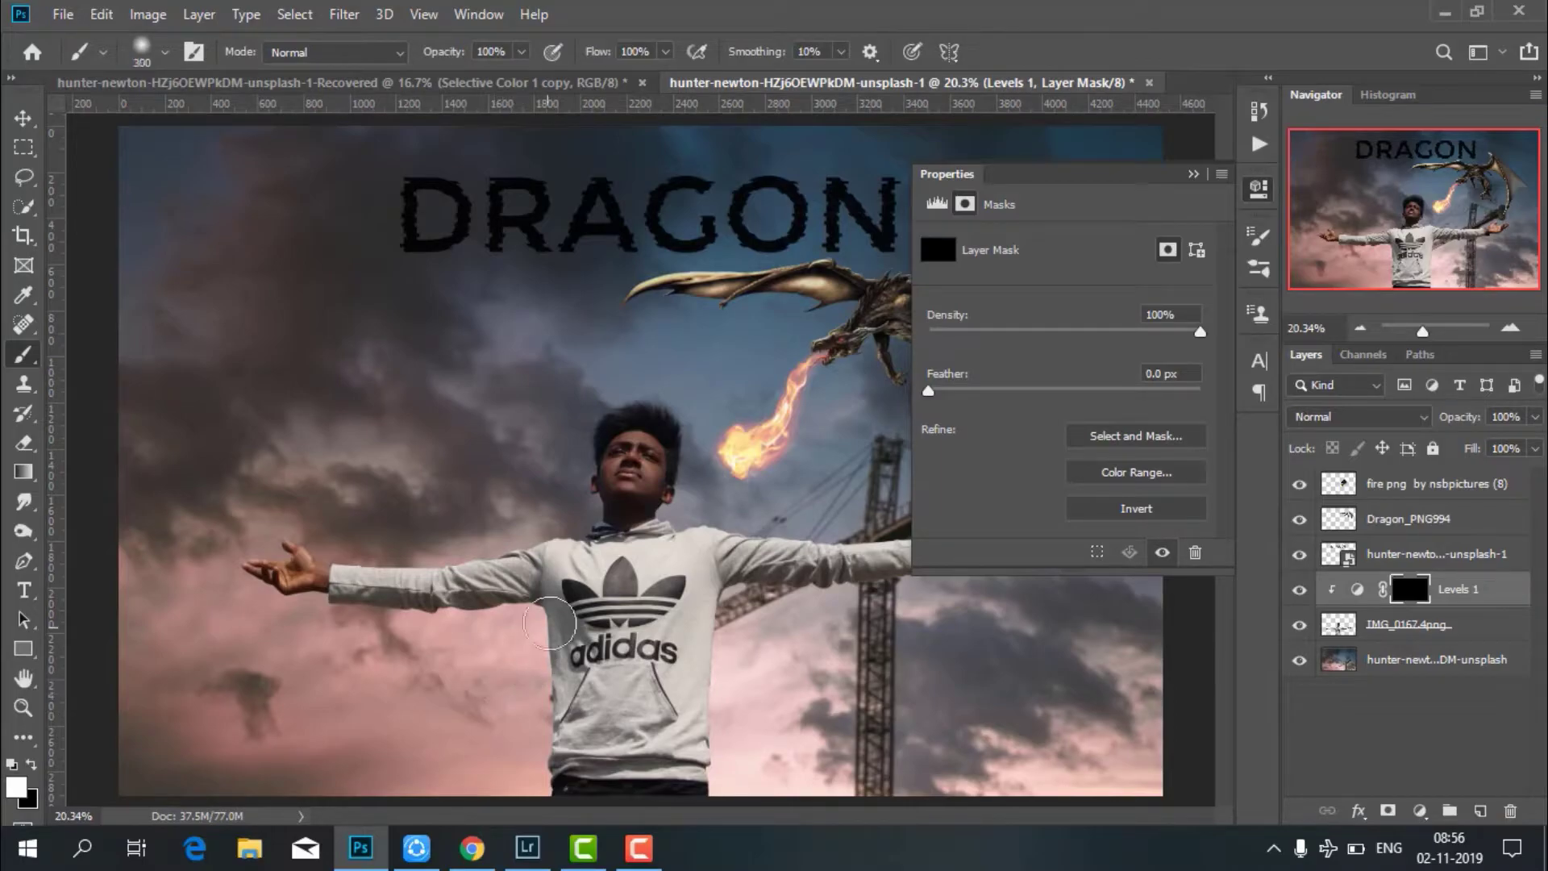
{"action": "left_click_drag", "start_coordinate": [648, 745], "coordinate": [880, 595]}
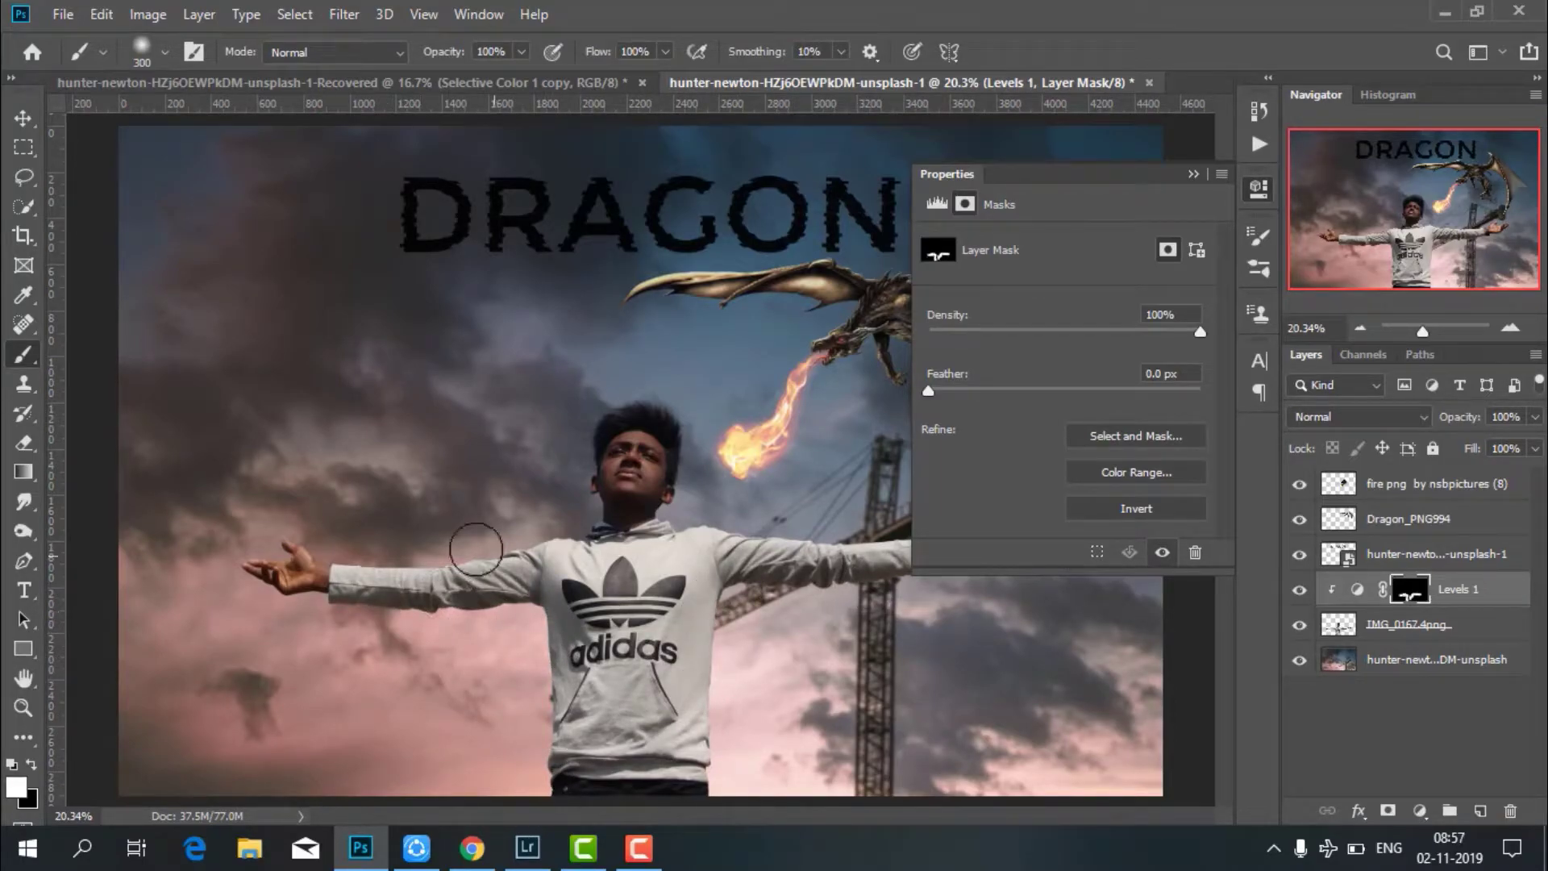
{"action": "left_click_drag", "start_coordinate": [476, 549], "coordinate": [557, 547]}
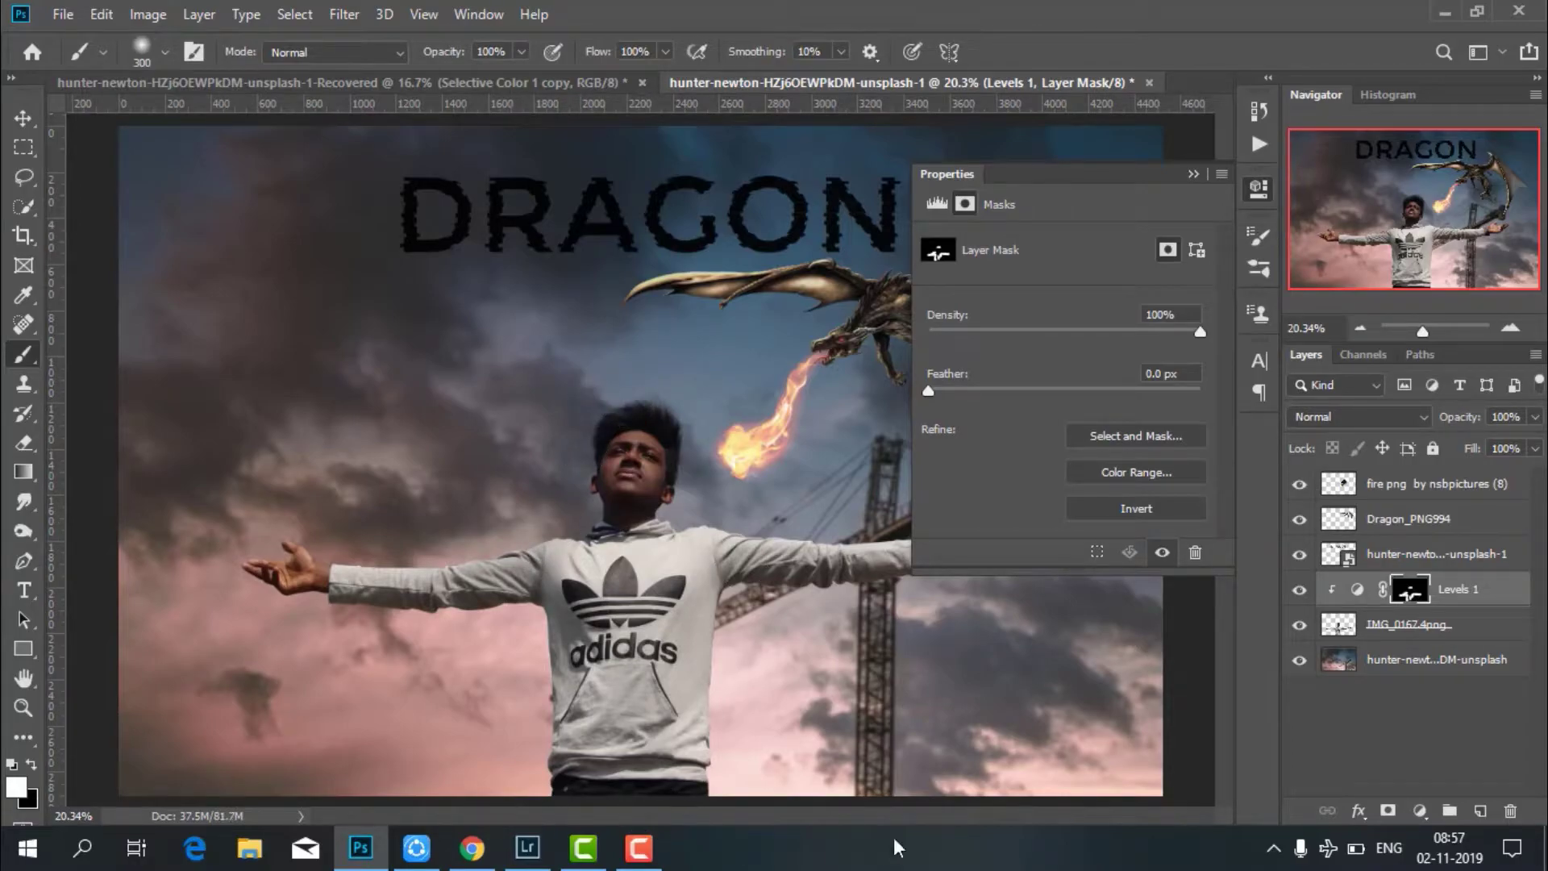
{"action": "left_click", "coordinate": [1193, 174]}
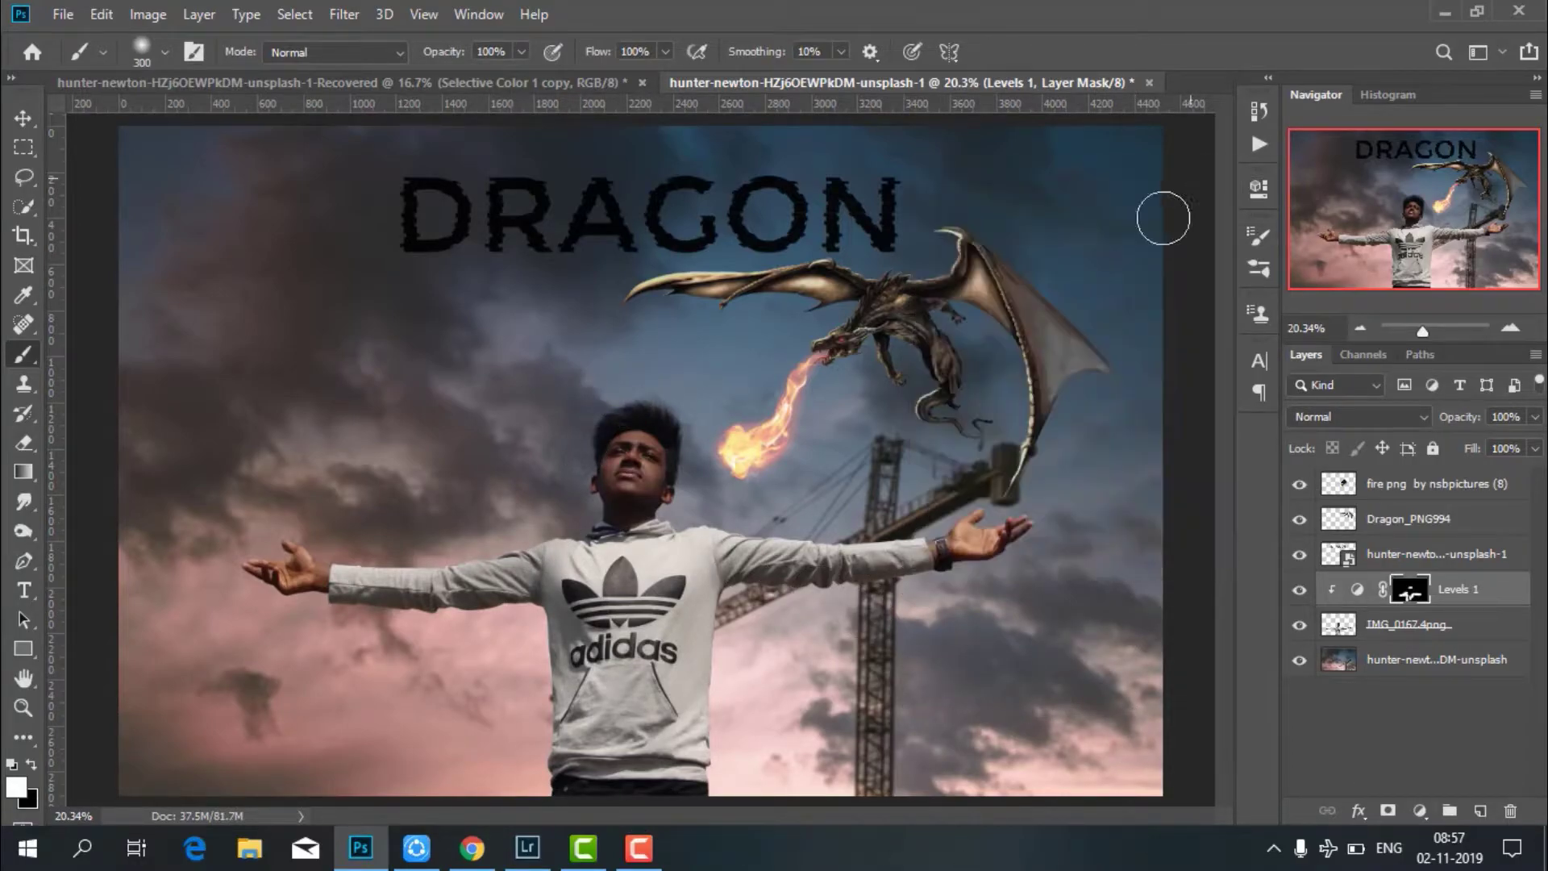
{"action": "key", "text": "z"}
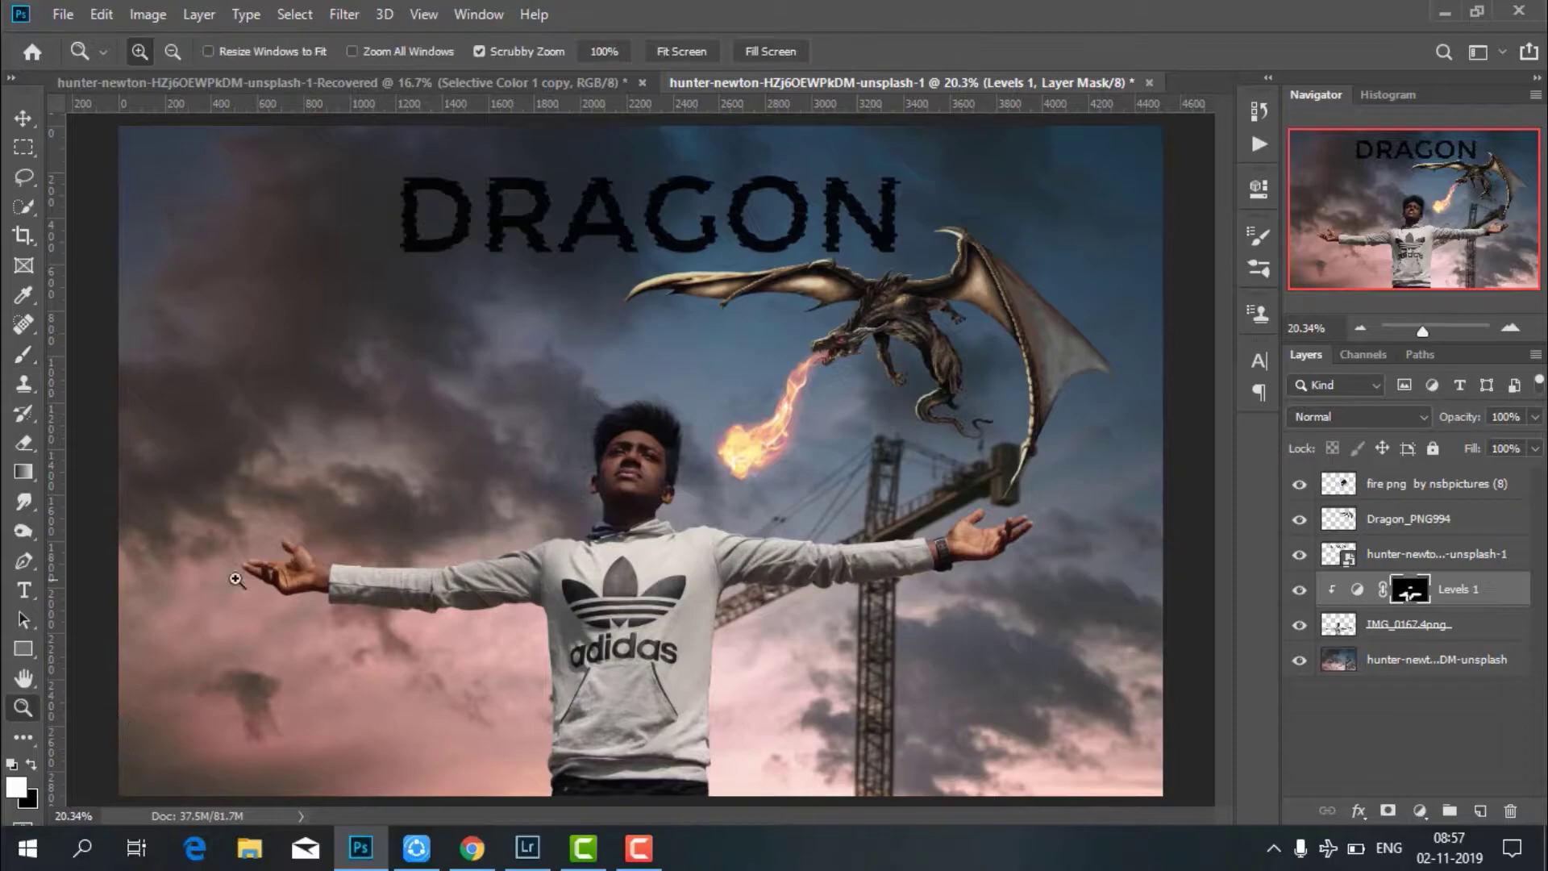
{"action": "left_click_drag", "start_coordinate": [640, 323], "coordinate": [677, 465]}
{"action": "left_click", "coordinate": [690, 51]}
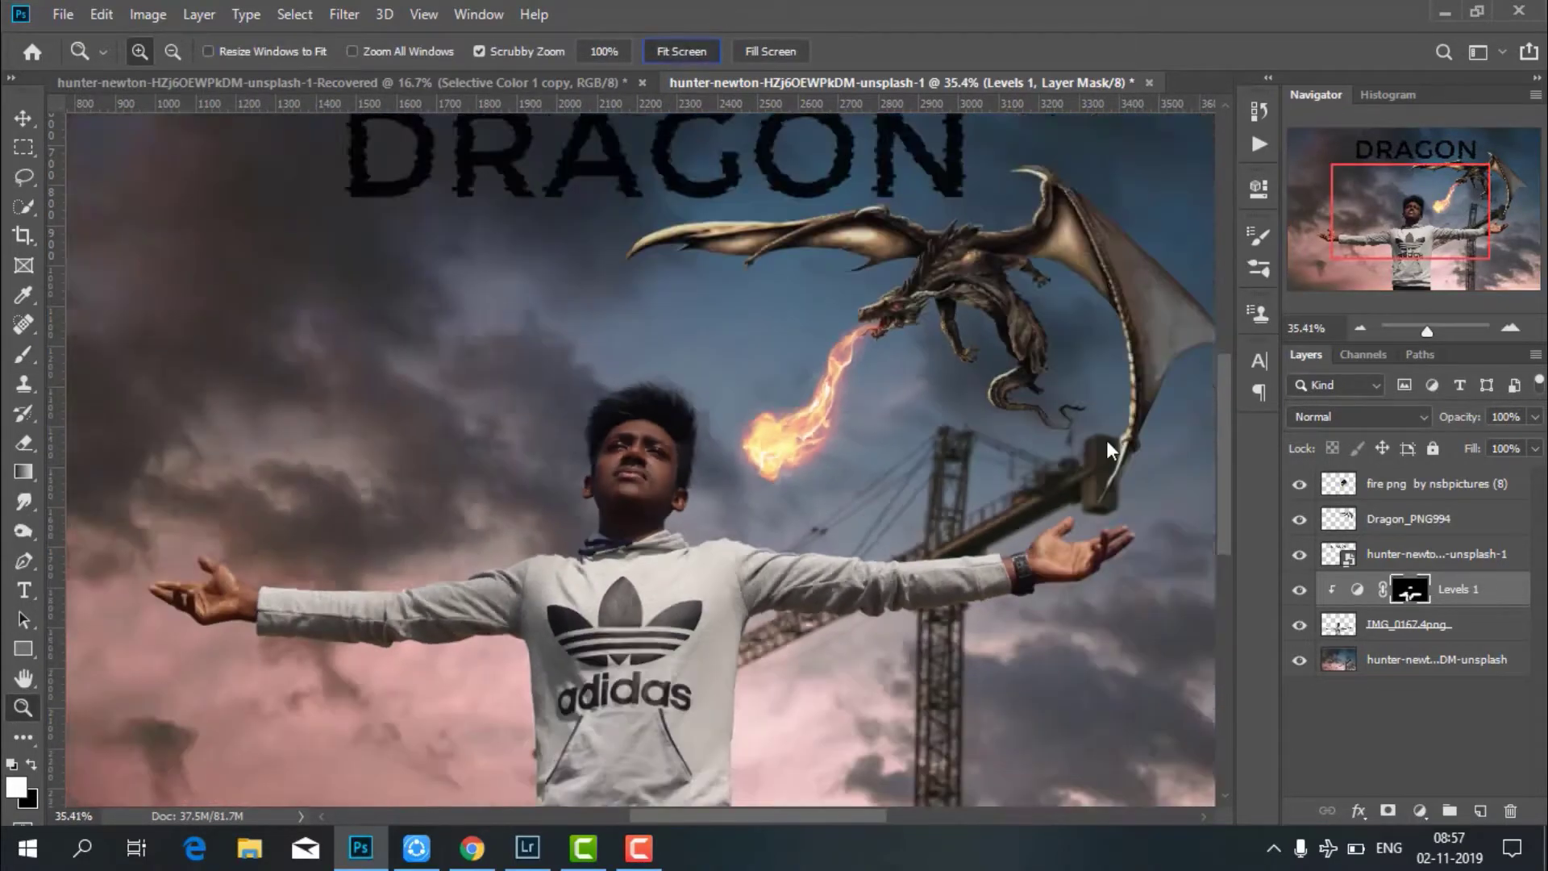
{"action": "right_click", "coordinate": [1467, 593]}
{"action": "left_click", "coordinate": [1225, 668]}
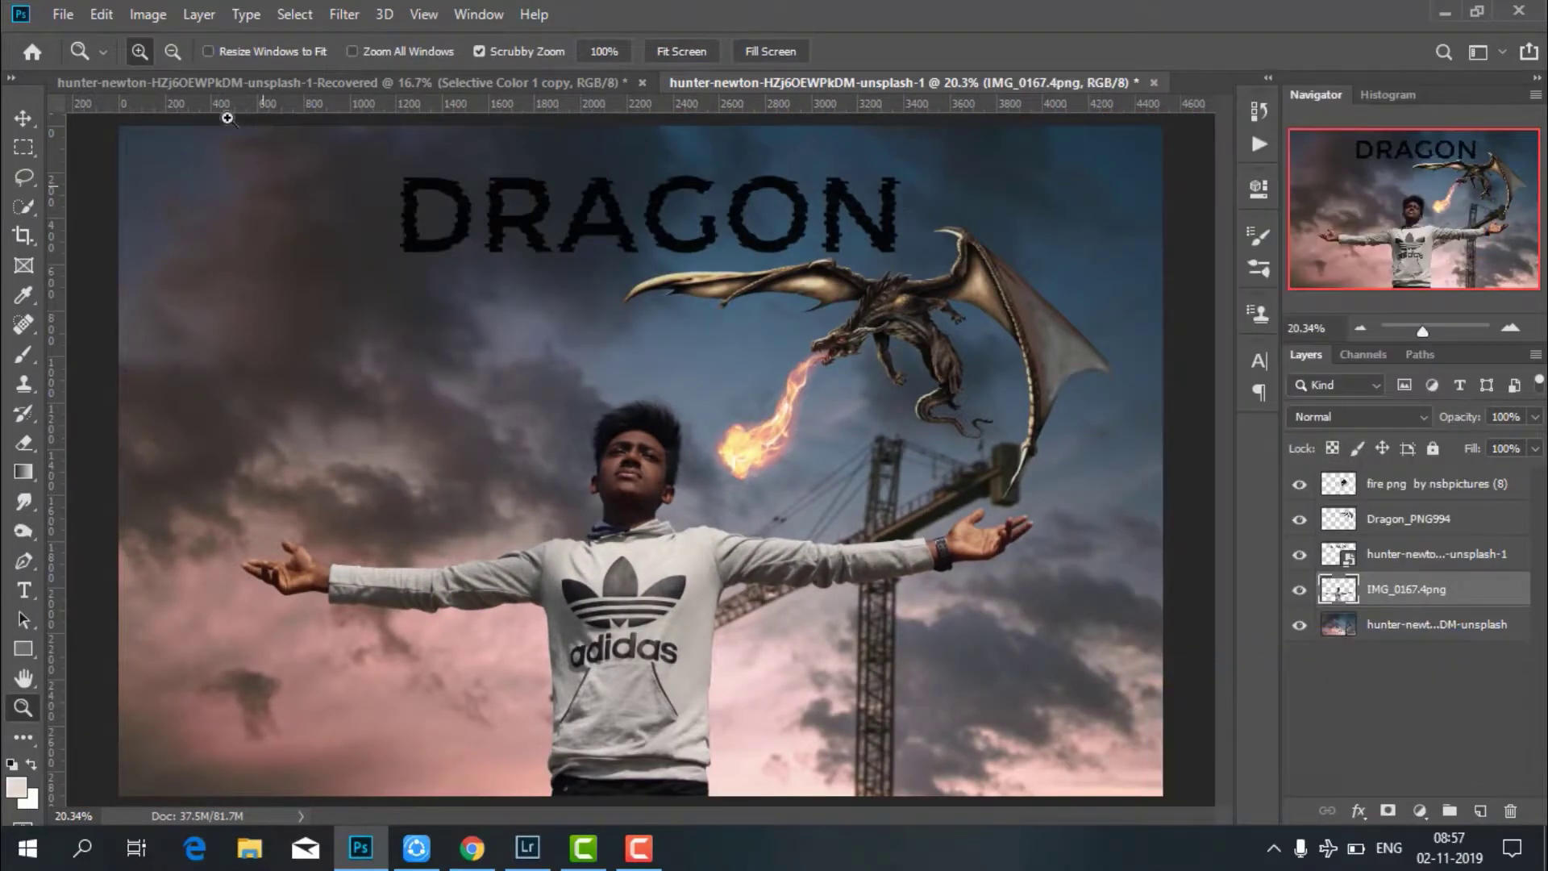
Apply Camera Raw to the boy: Oranges luminance +39, saturation -16, sharpening 26, grain 6.
{"action": "left_click", "coordinate": [344, 13]}
{"action": "left_click", "coordinate": [422, 147]}
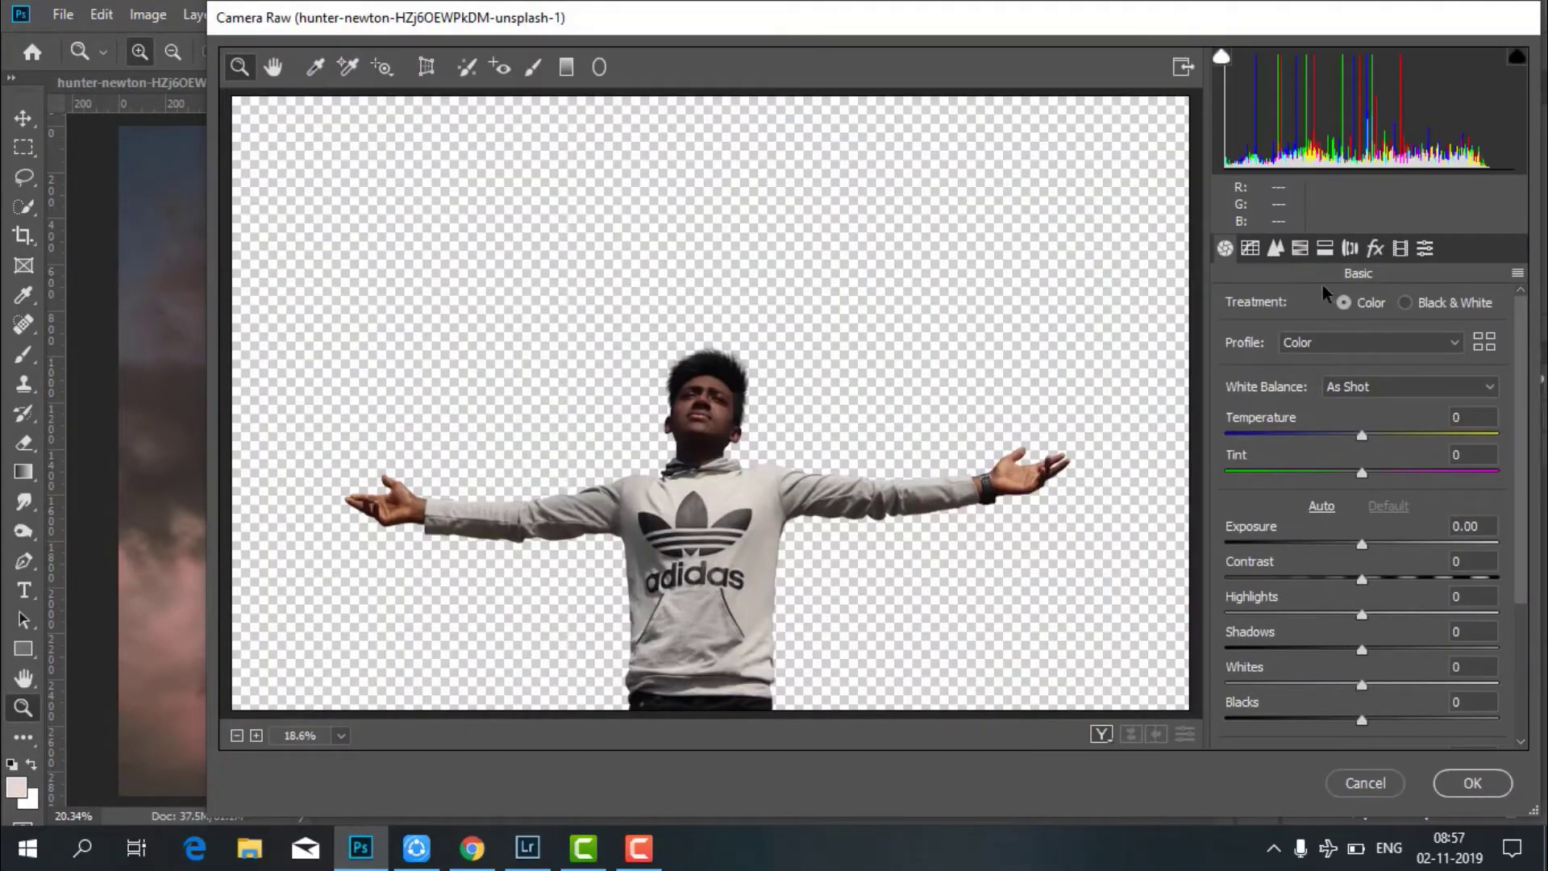
{"action": "left_click", "coordinate": [1300, 247]}
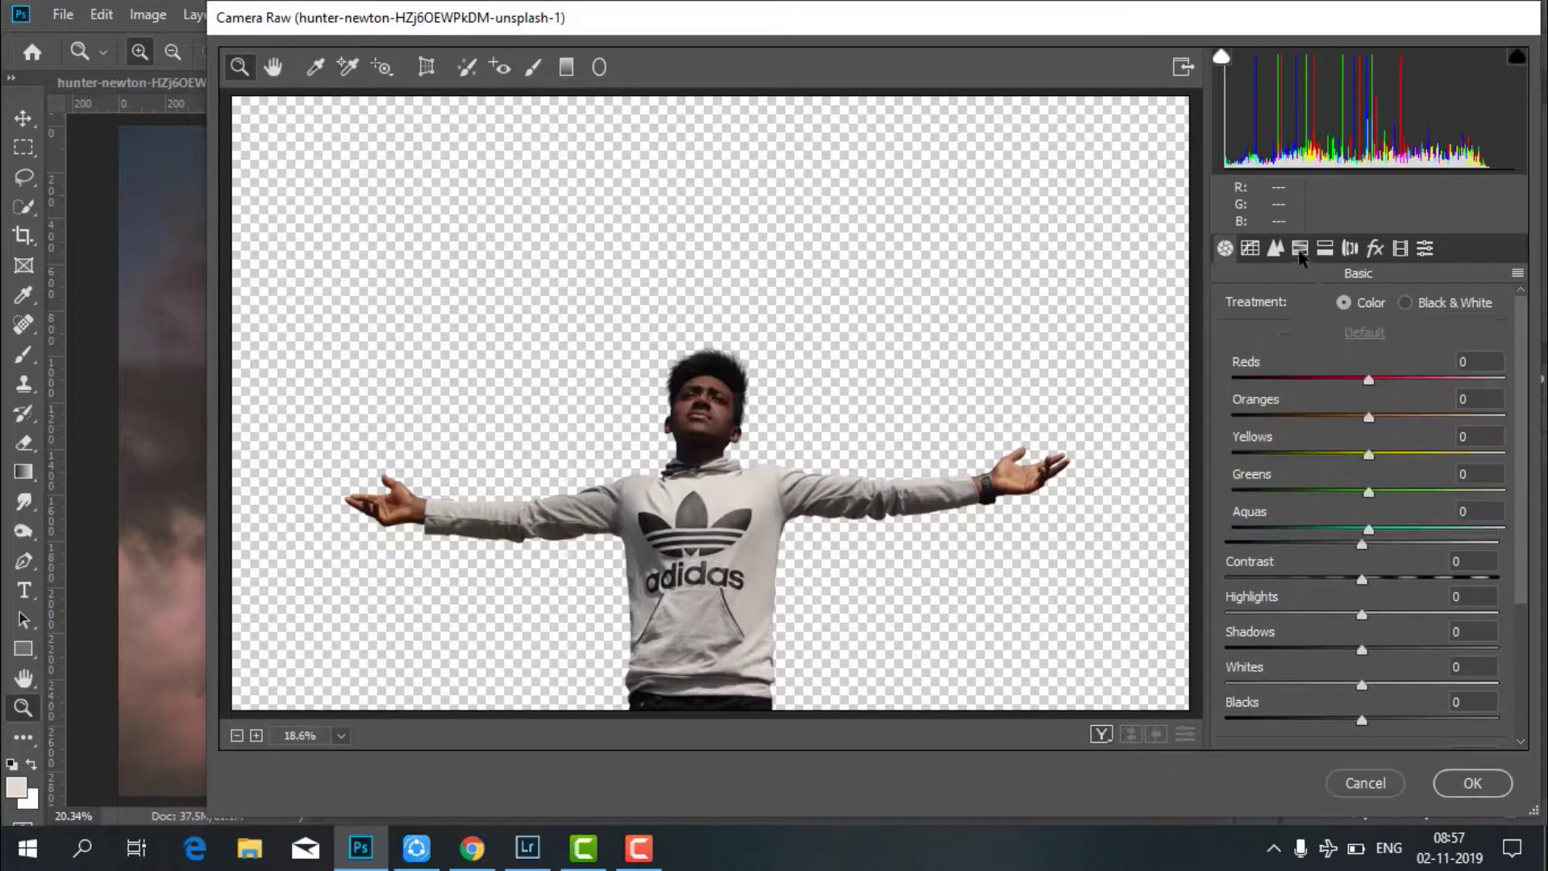
{"action": "left_click", "coordinate": [1384, 306]}
{"action": "mouse_move", "coordinate": [1373, 416]}
{"action": "left_mouse_down"}
{"action": "mouse_move", "coordinate": [1443, 413]}
{"action": "mouse_move", "coordinate": [1412, 438]}
{"action": "mouse_move", "coordinate": [1352, 418]}
{"action": "left_mouse_up"}
{"action": "left_click", "coordinate": [1299, 303]}
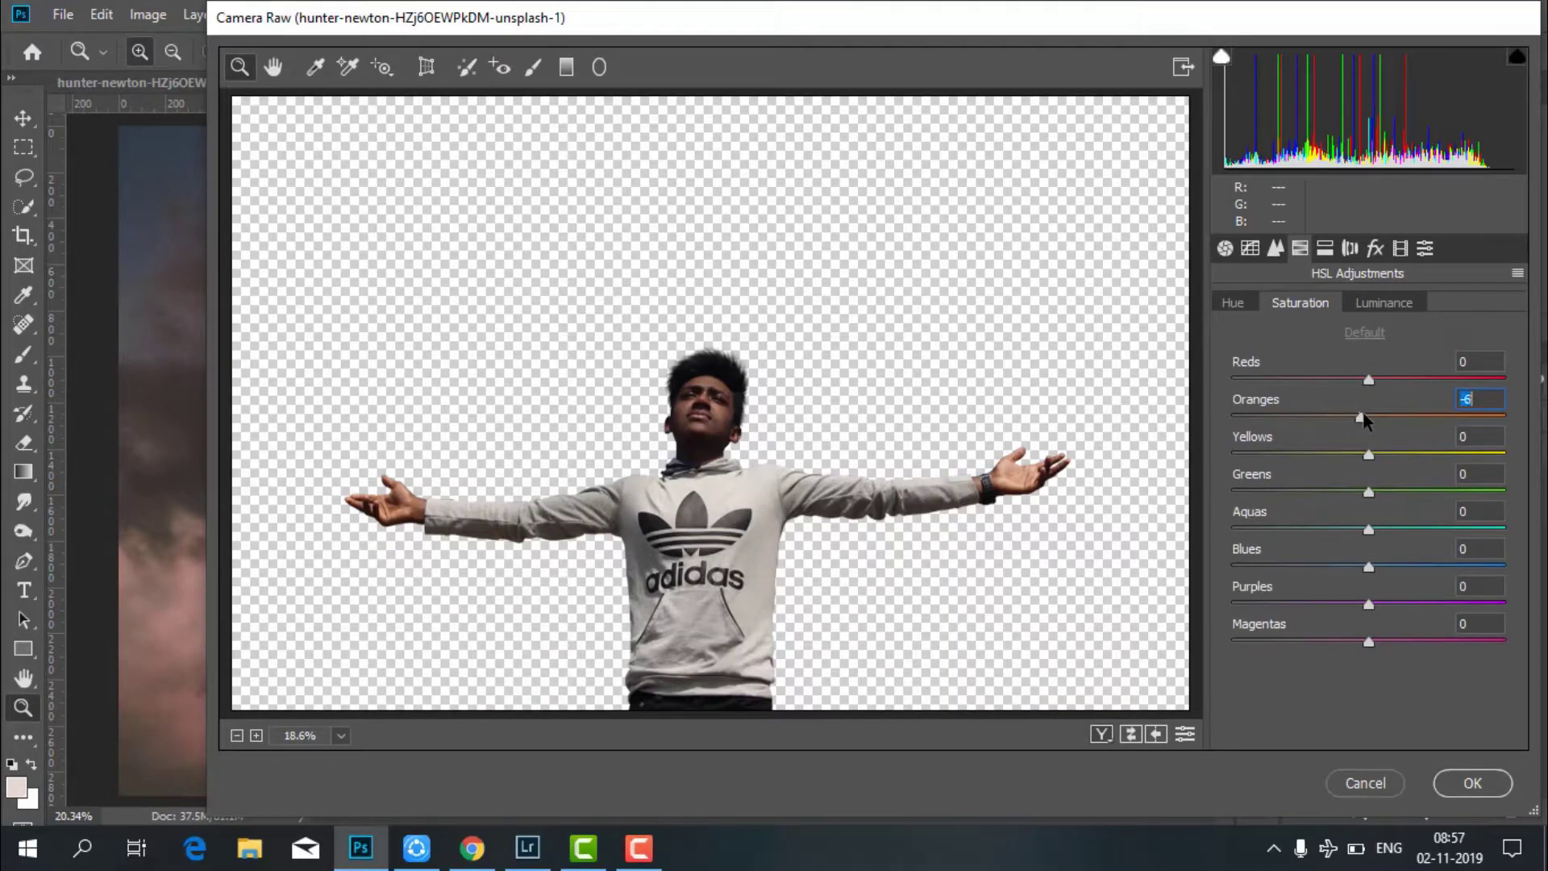
{"action": "left_click", "coordinate": [1276, 249]}
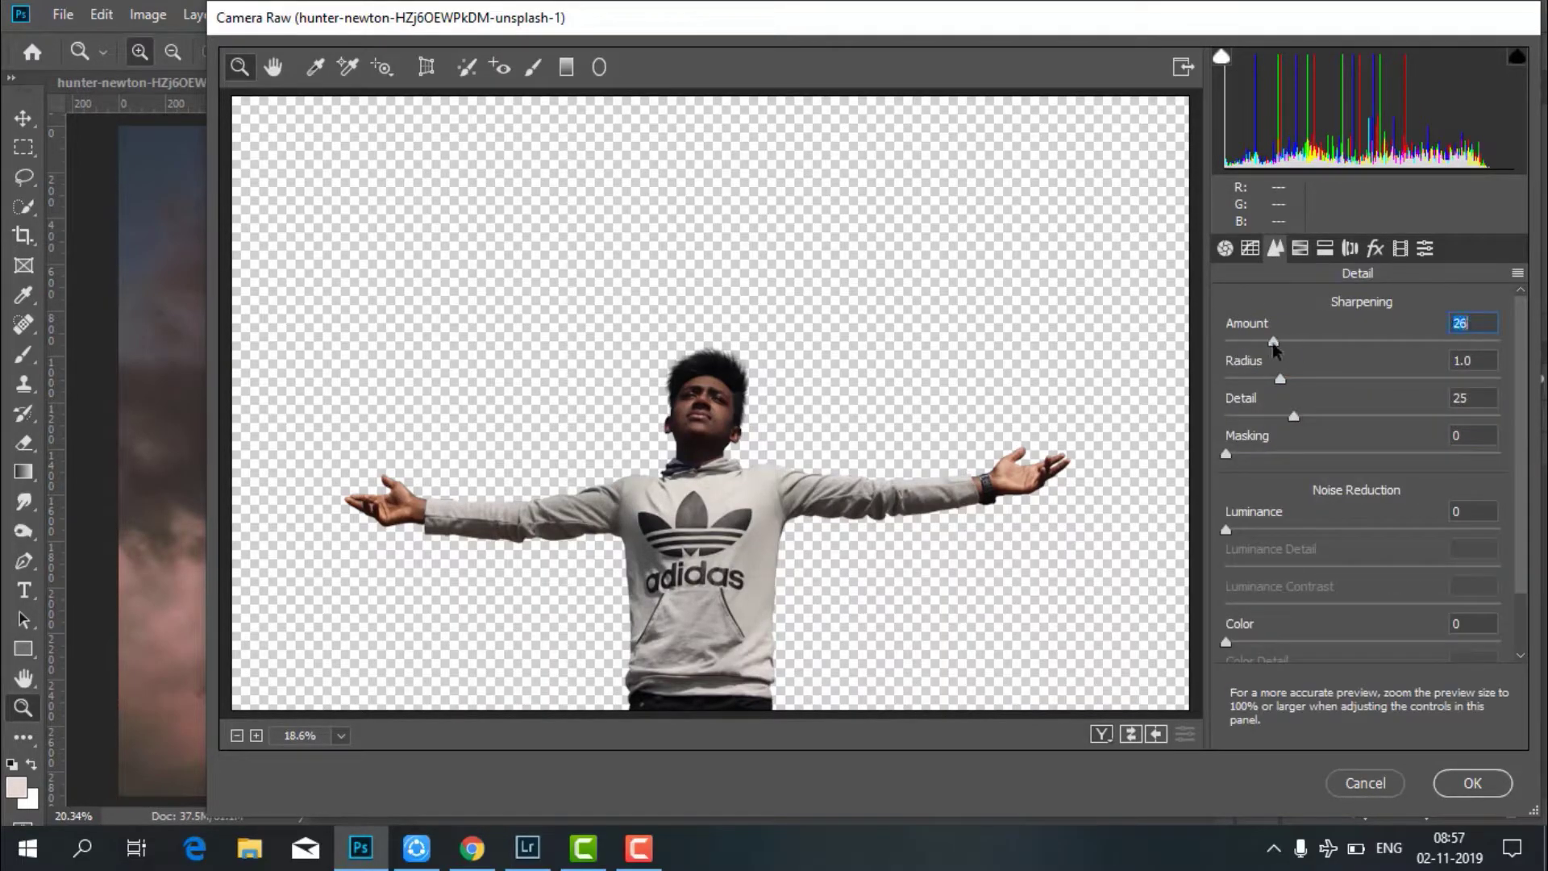
{"action": "left_click", "coordinate": [1376, 249]}
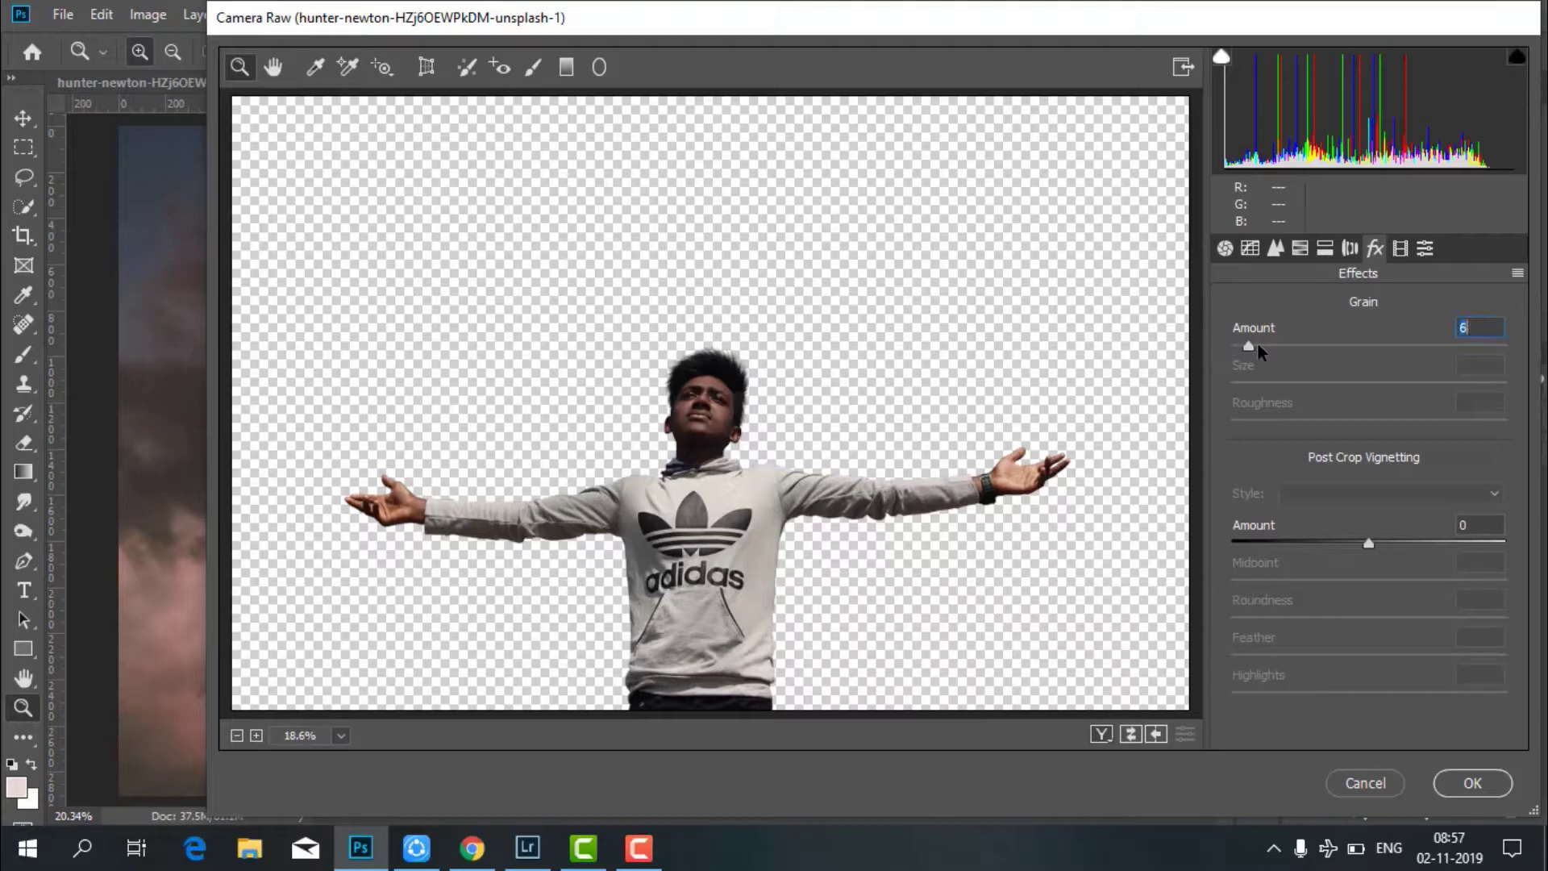
{"action": "left_click", "coordinate": [1466, 781]}
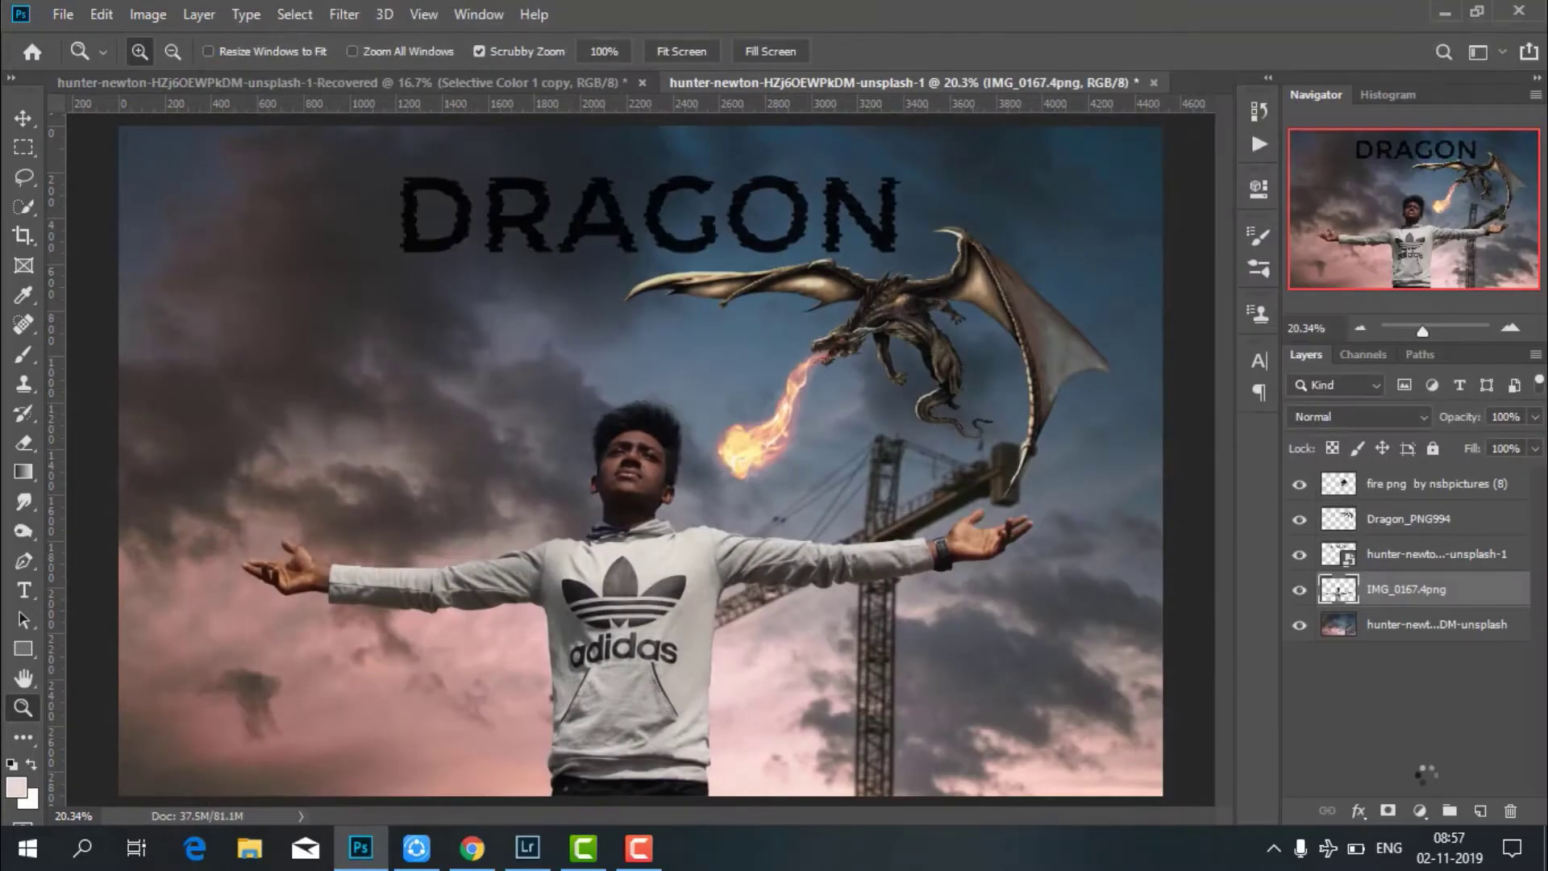
Select the Dragon_PNG994 layer, then the fire layer at the top of the stack.
{"action": "left_click", "coordinate": [1381, 524]}
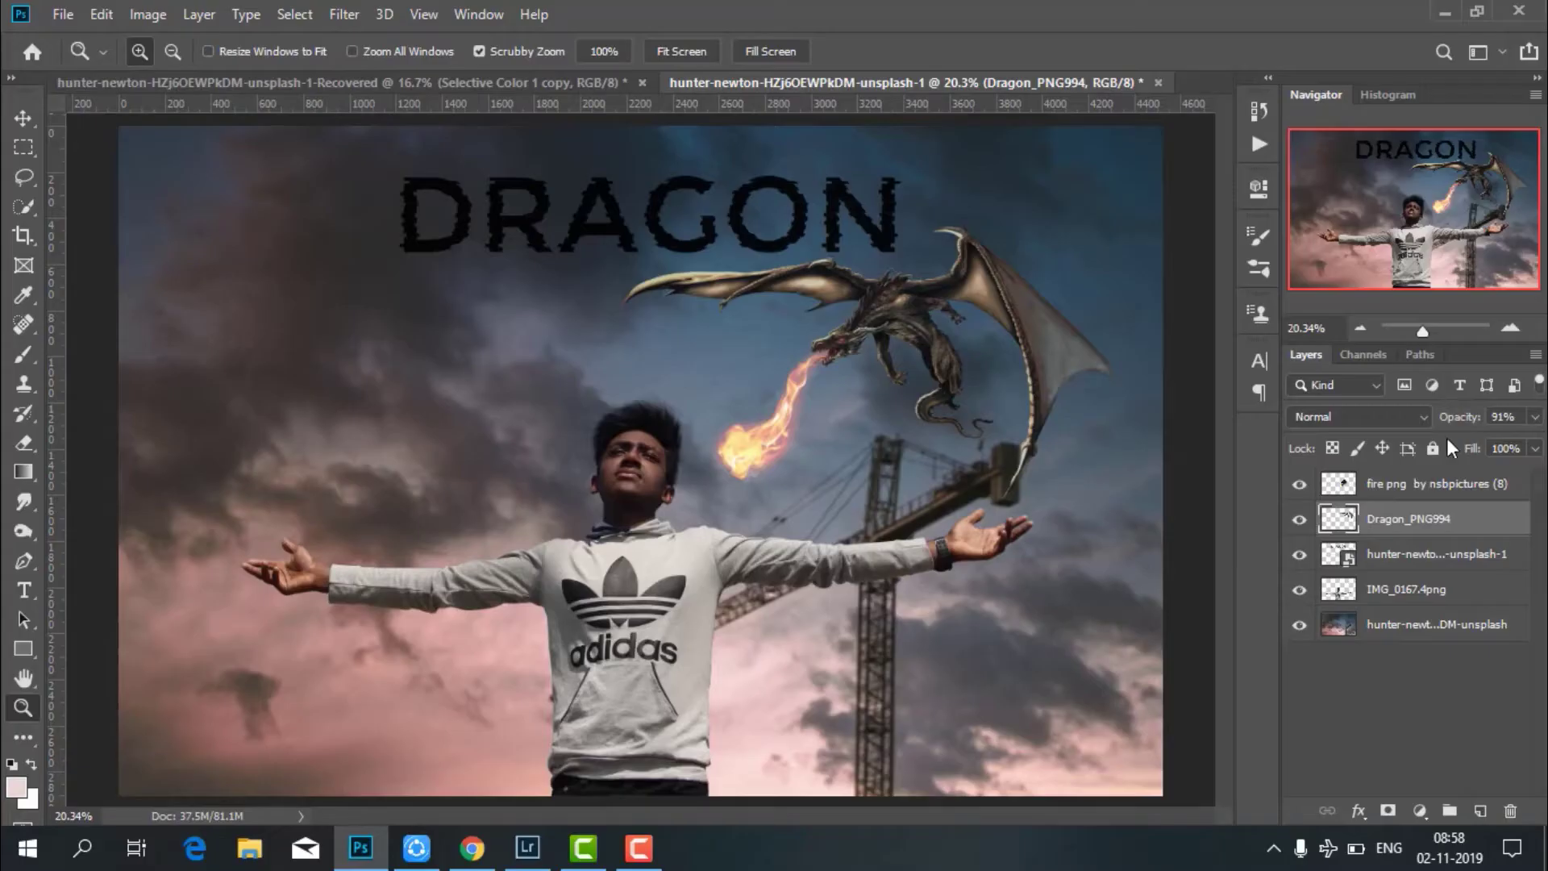
{"action": "left_click", "coordinate": [1409, 483]}
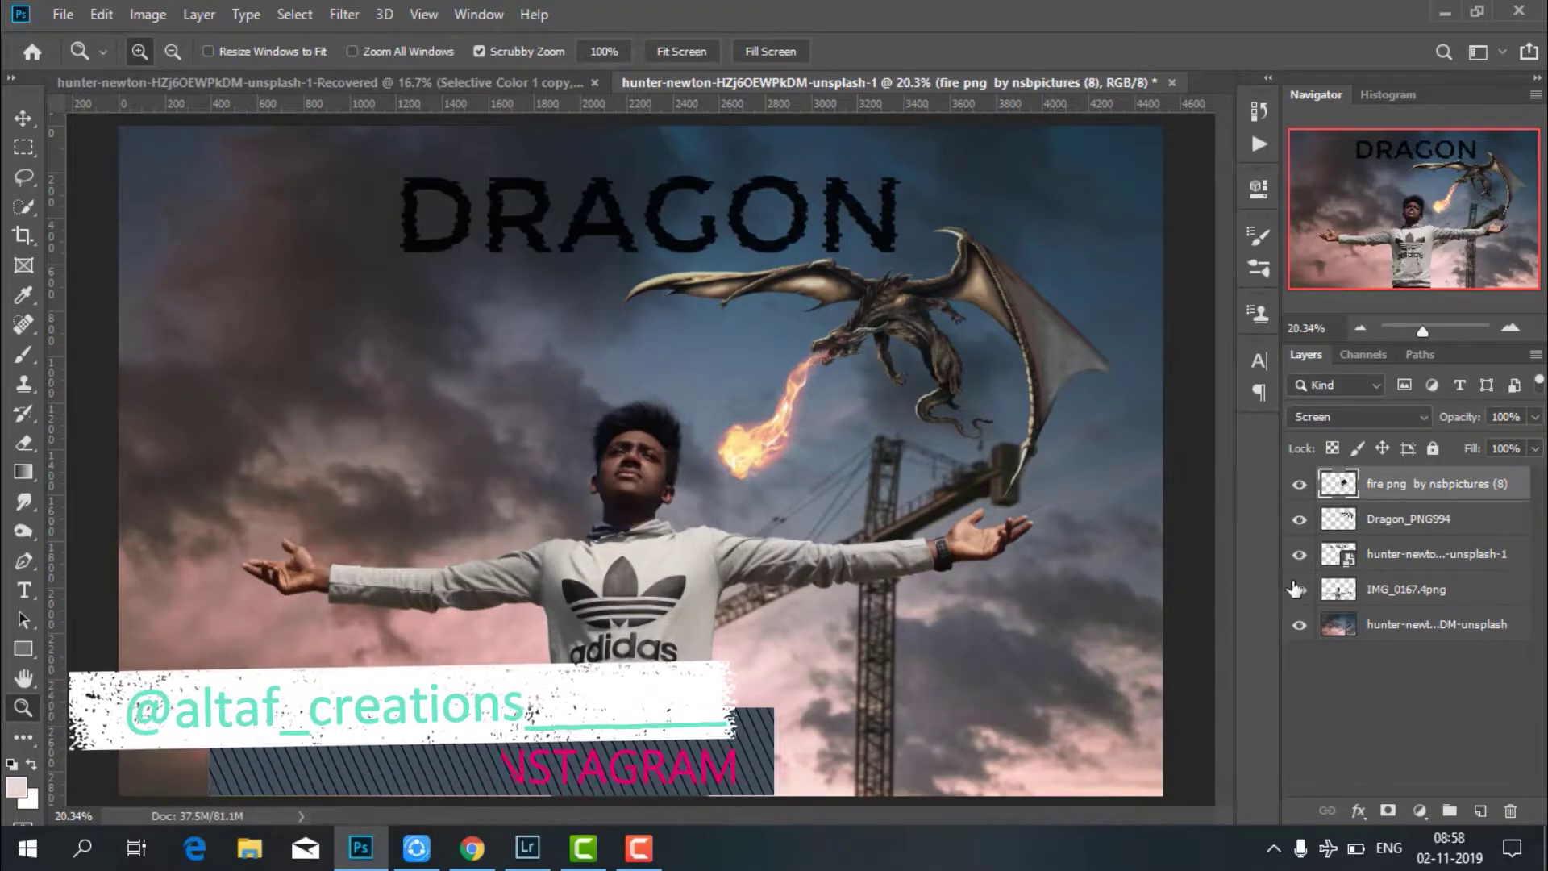
Stamp all visible layers into a new layer and duplicate it.
{"action": "key", "text": "ctrl+shift+alt+e"}
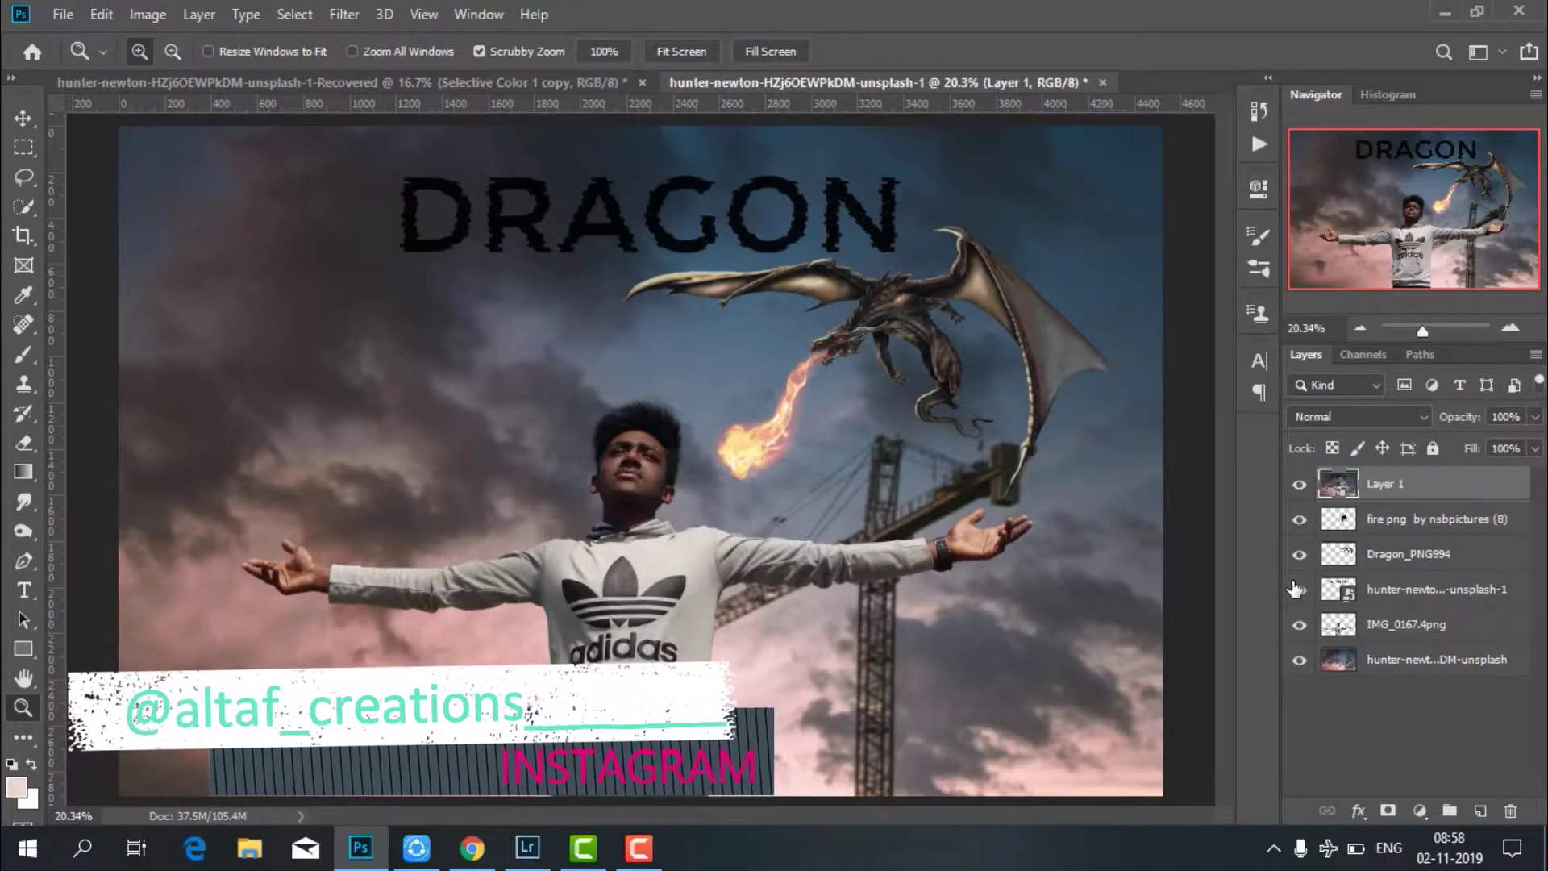
{"action": "left_click", "coordinate": [1421, 810]}
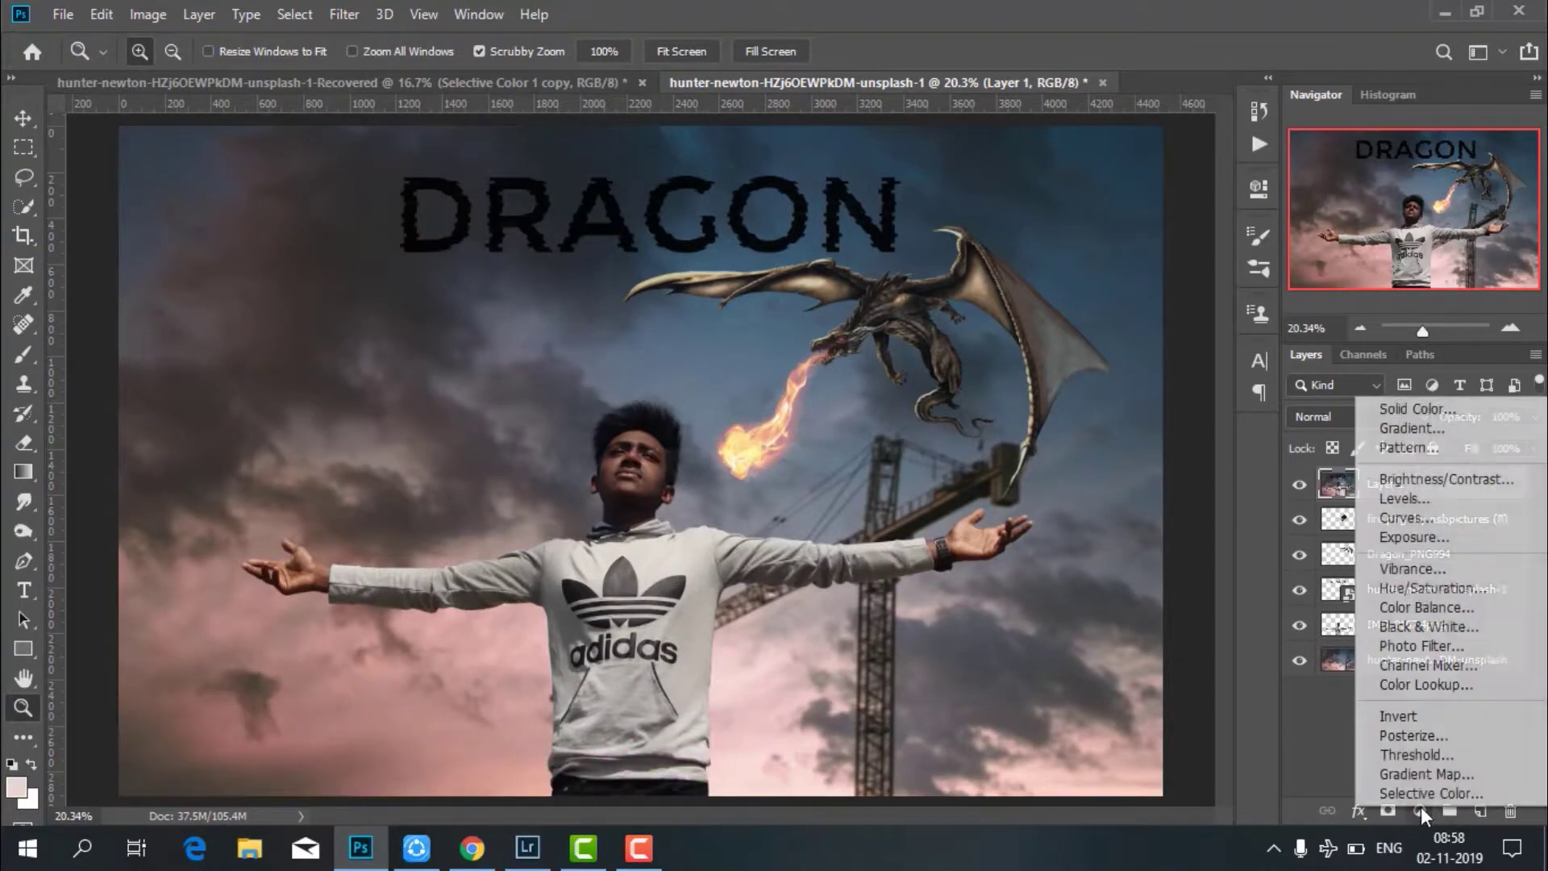
{"action": "left_click", "coordinate": [1320, 738]}
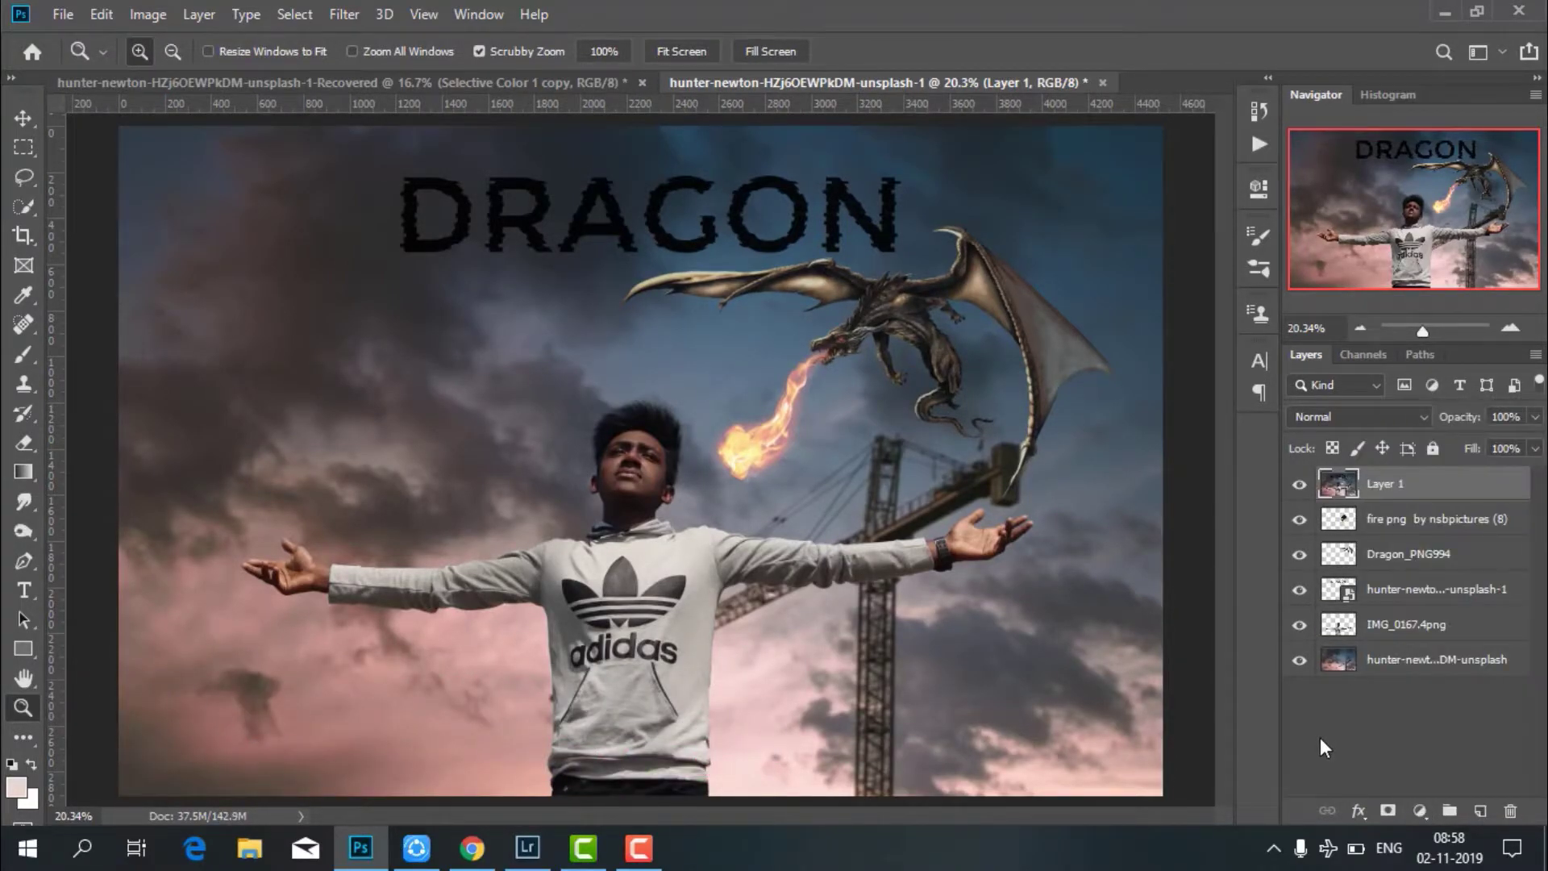
{"action": "key", "text": "ctrl+j"}
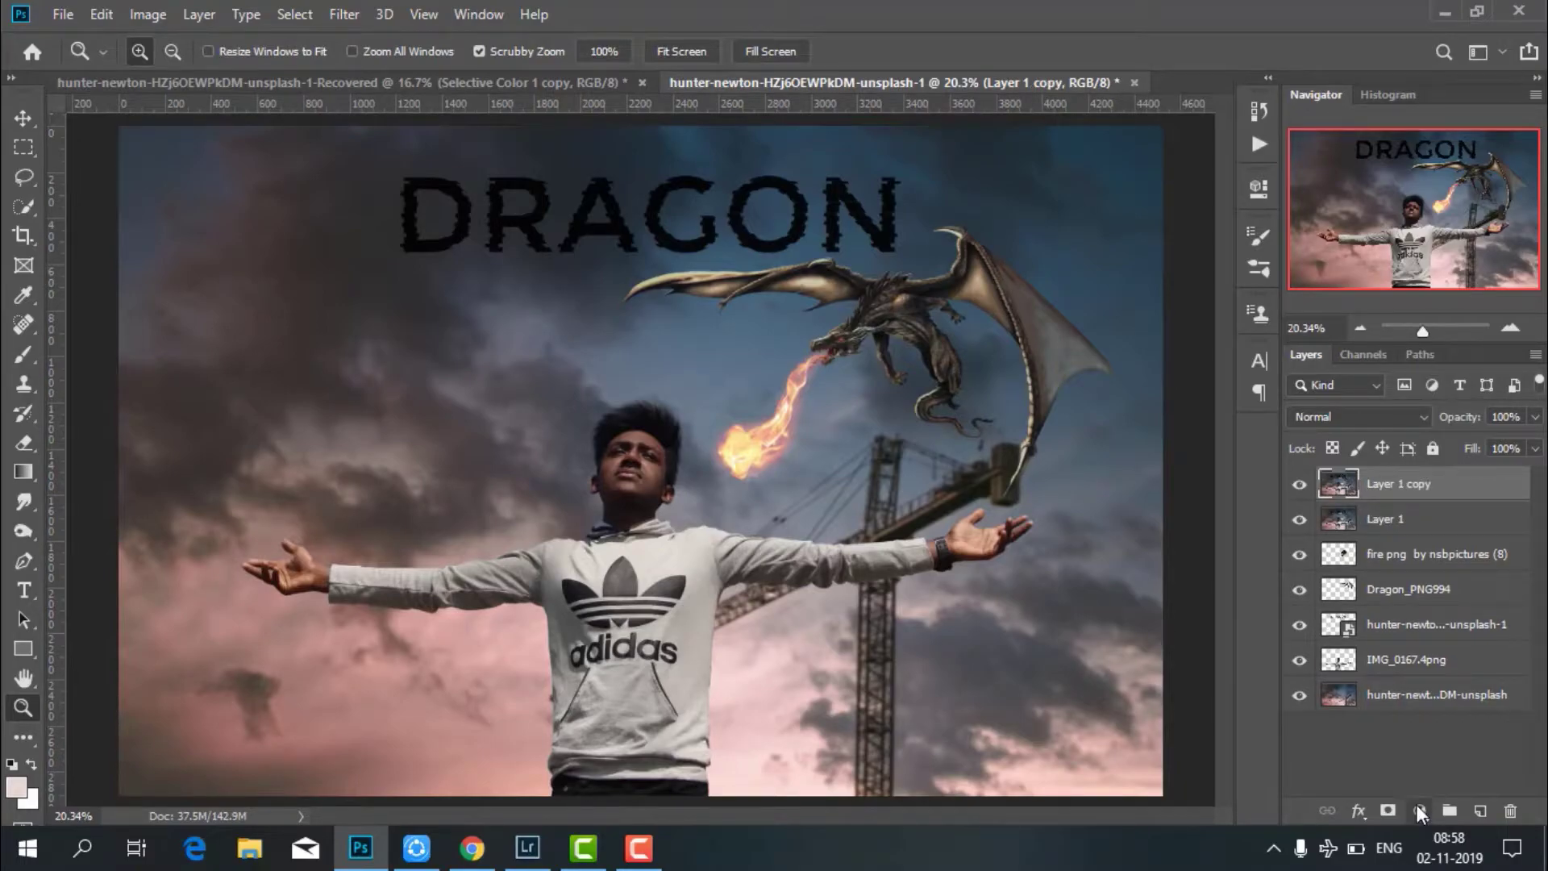
Add a Channel Mixer with Blue output Red -50, Green +150, Blue 0.
{"action": "left_click", "coordinate": [1421, 810]}
{"action": "left_click", "coordinate": [1395, 662]}
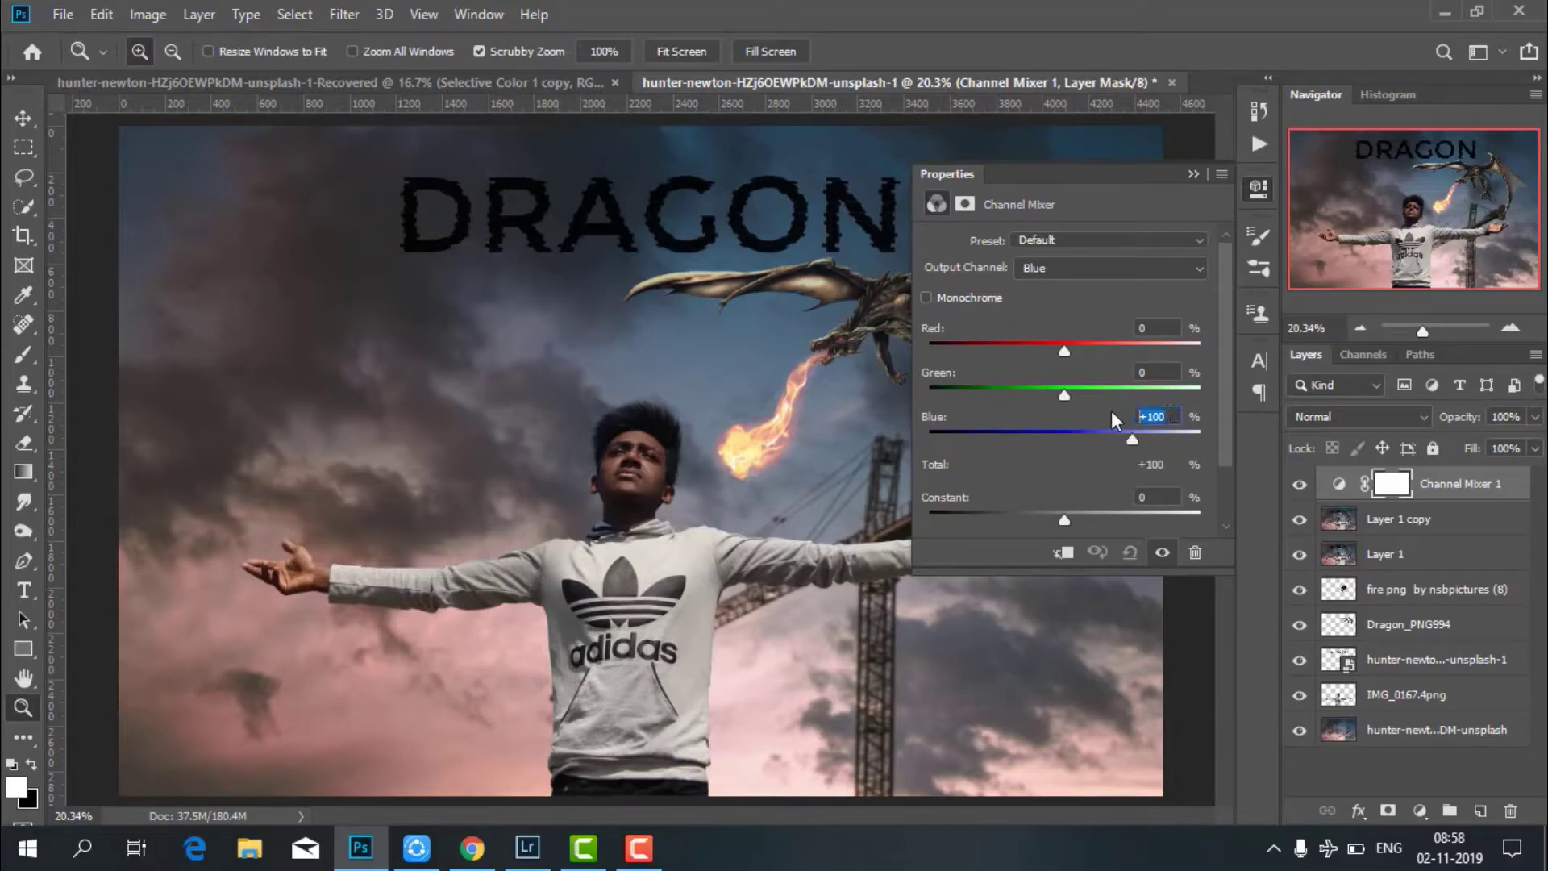
{"action": "type", "text": "0"}
{"action": "left_click", "coordinate": [1158, 372]}
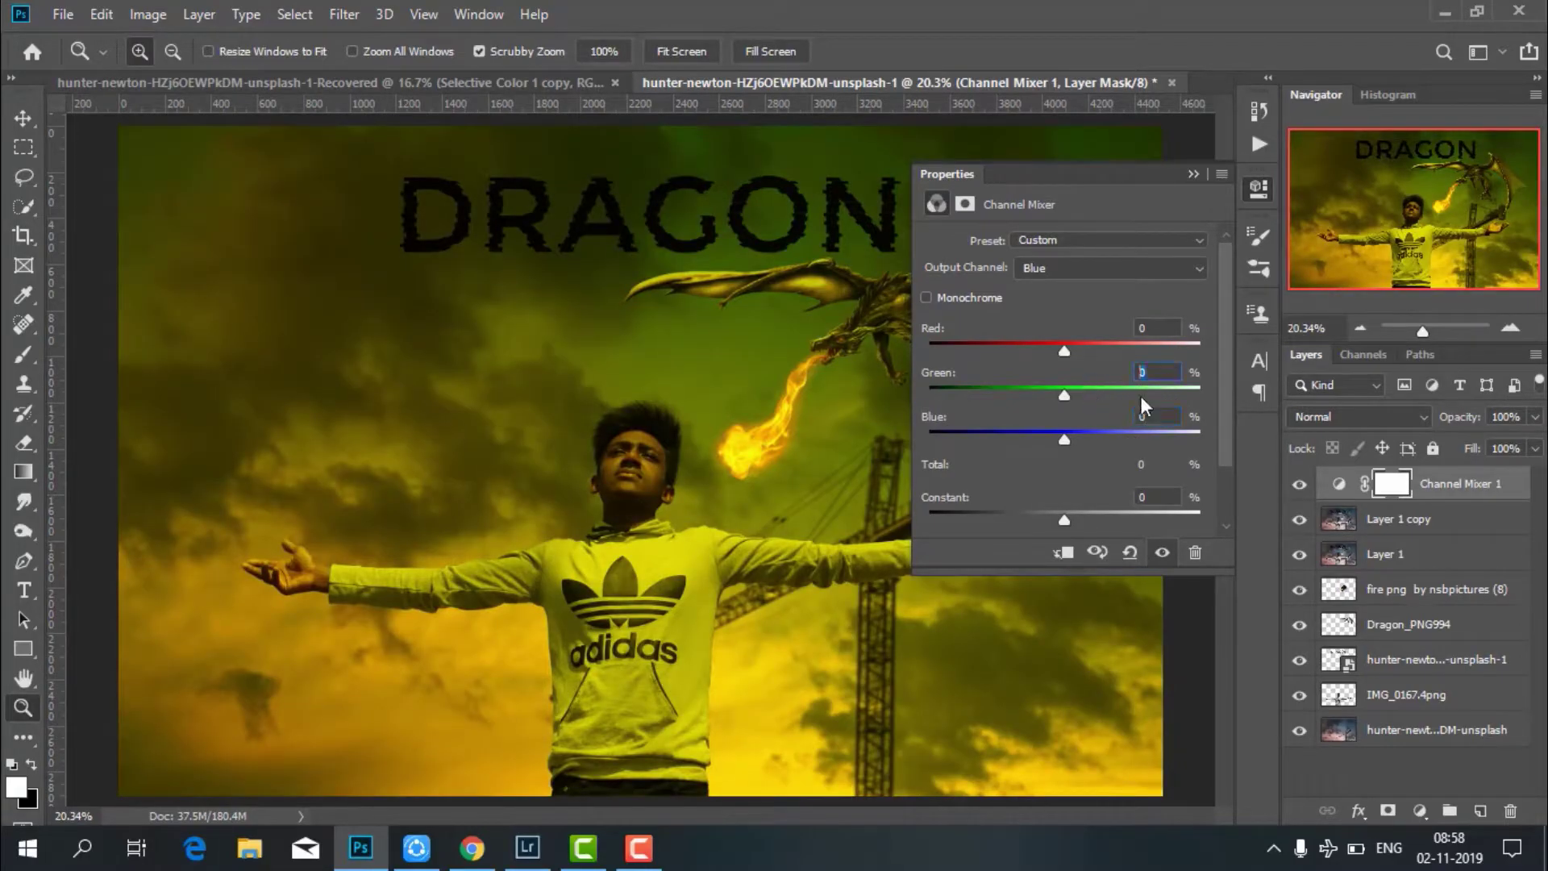
{"action": "type", "text": "50"}
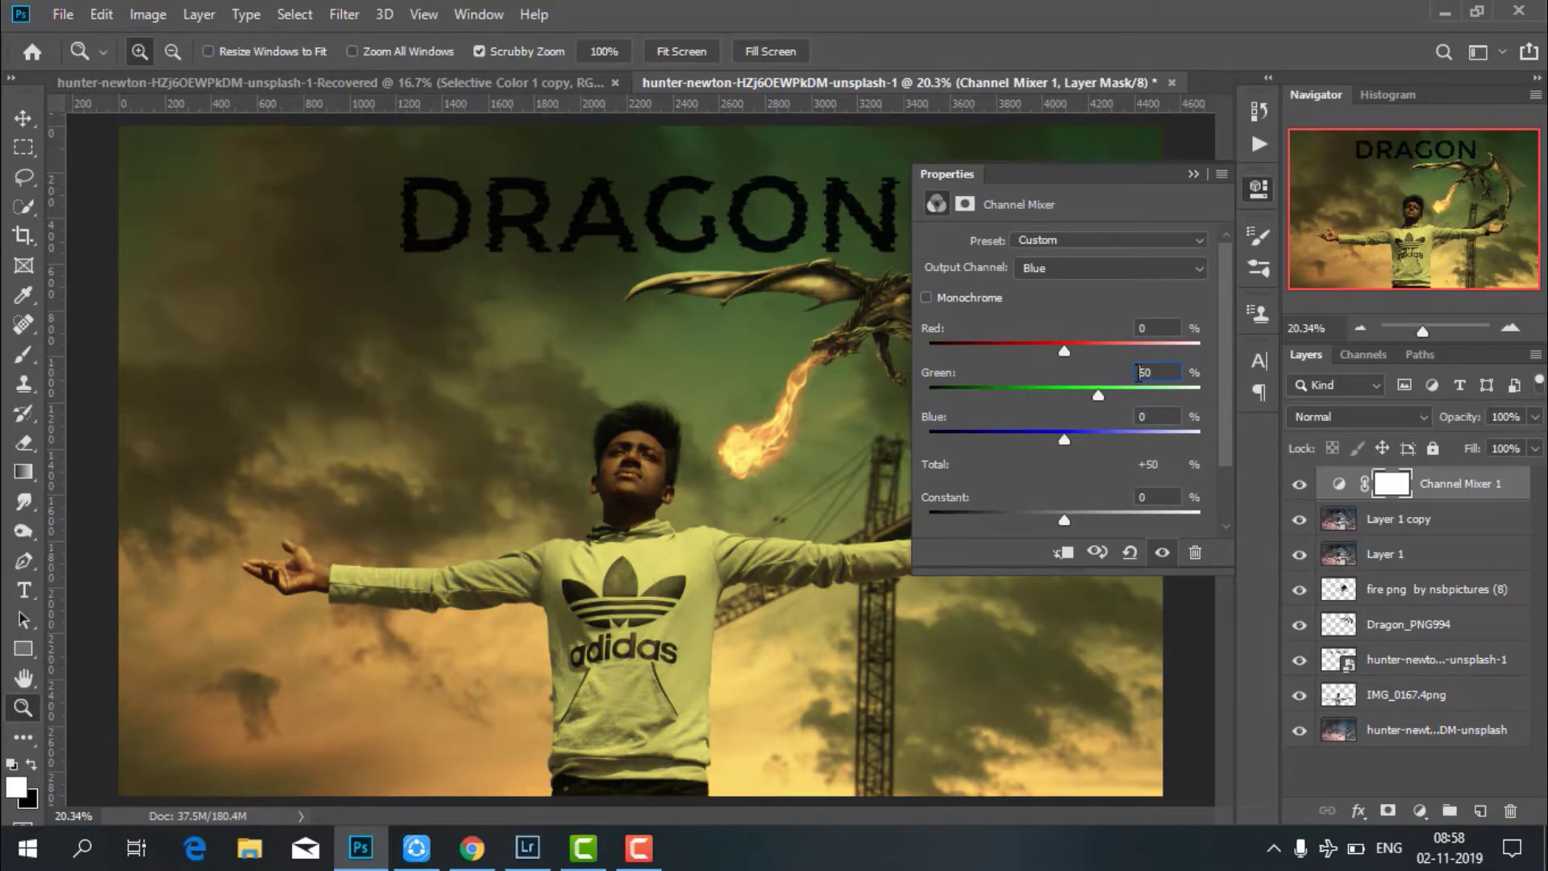
{"action": "type", "text": "1"}
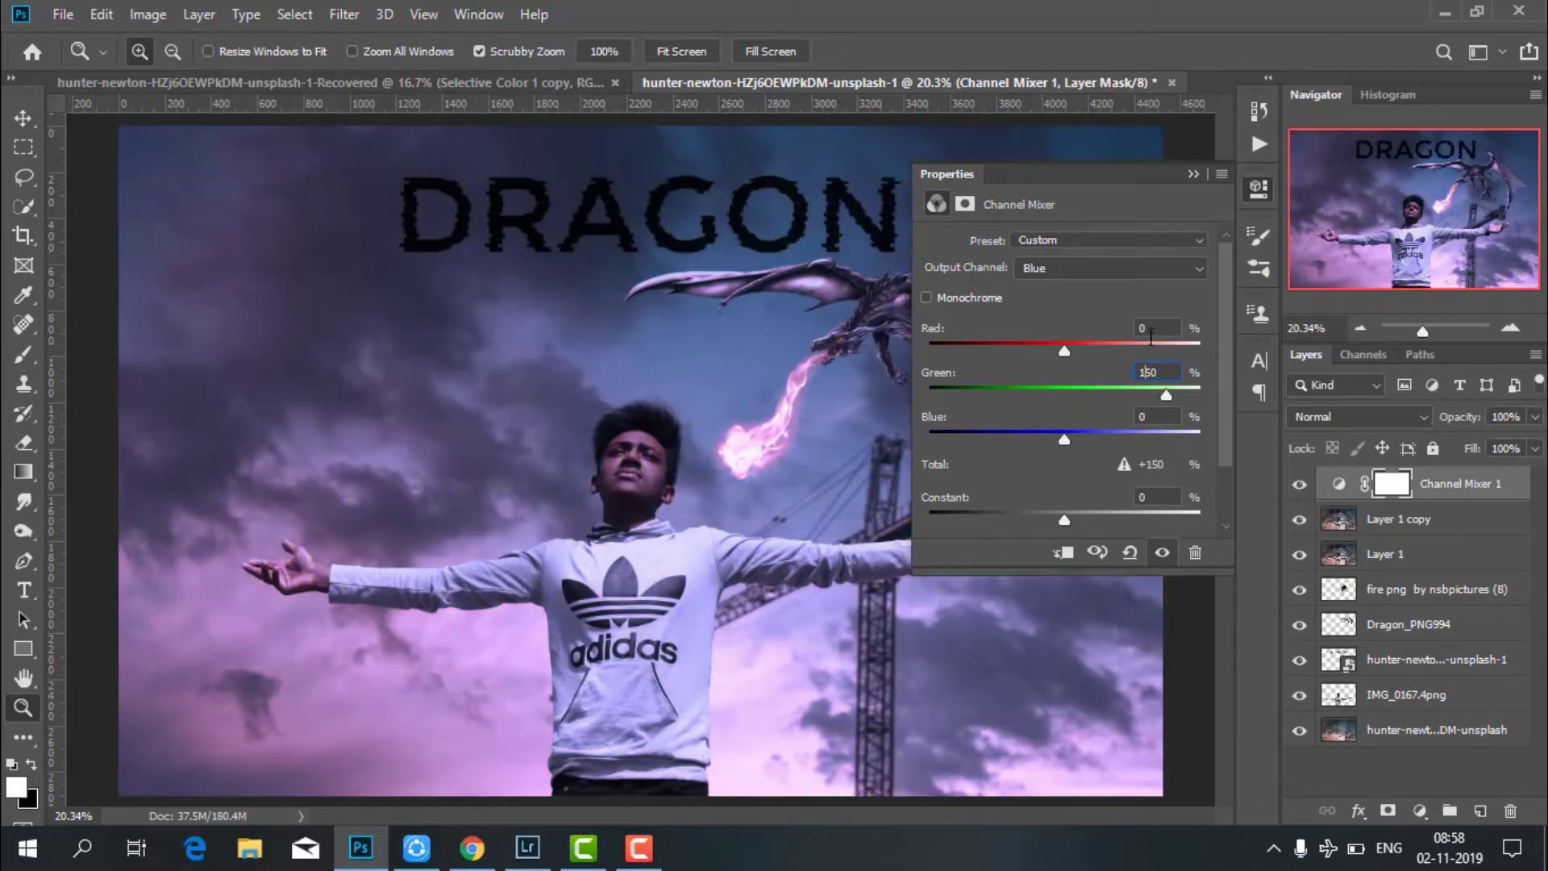
{"action": "left_click", "coordinate": [1151, 330]}
{"action": "type", "text": "50"}
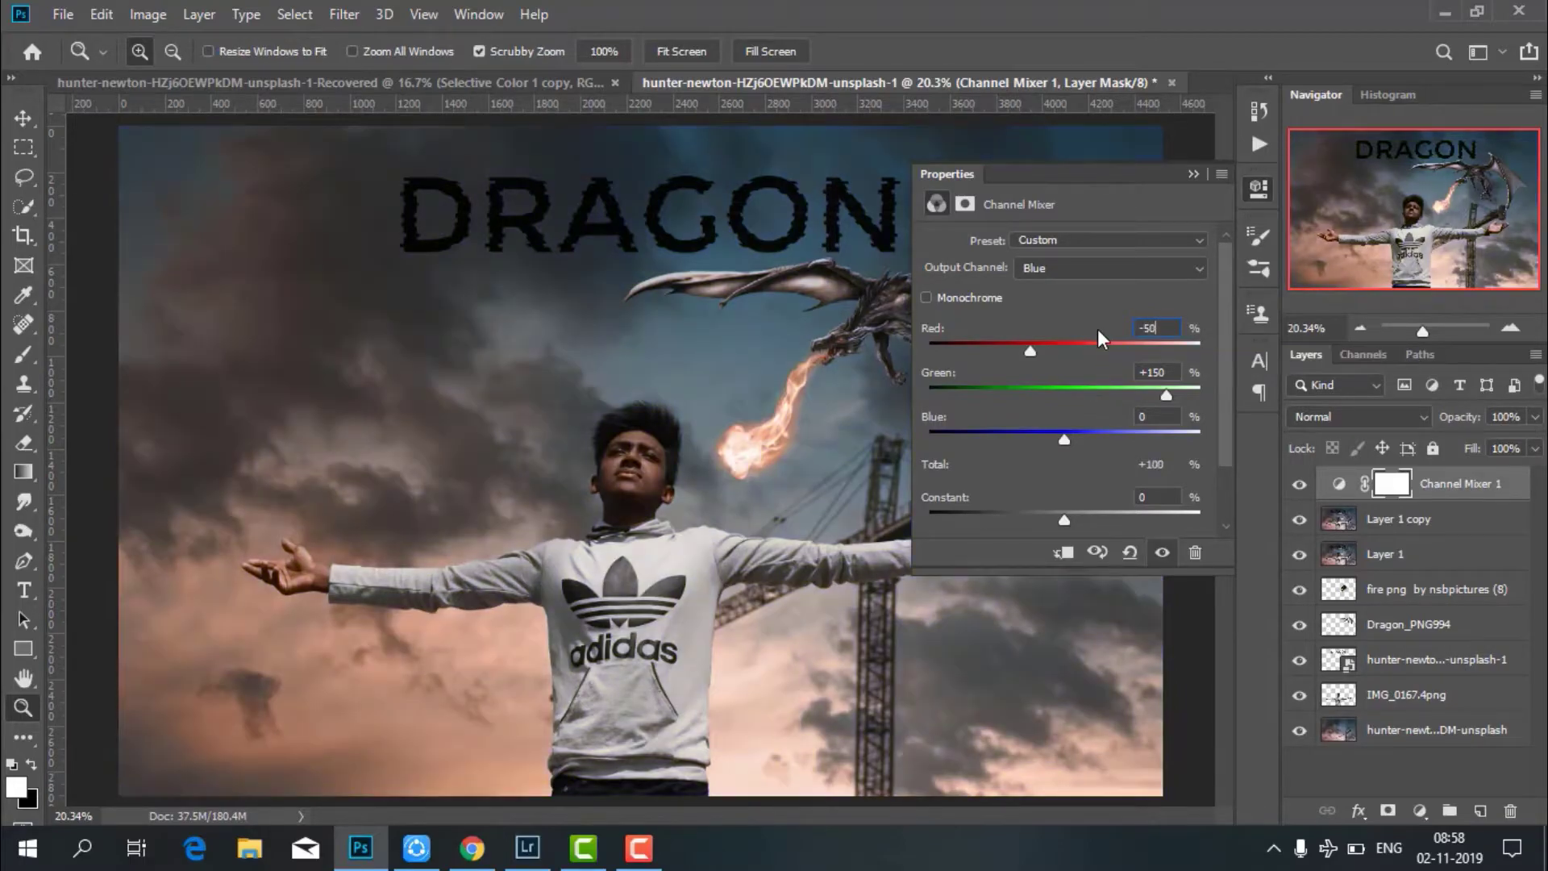
{"action": "left_click", "coordinate": [1189, 177]}
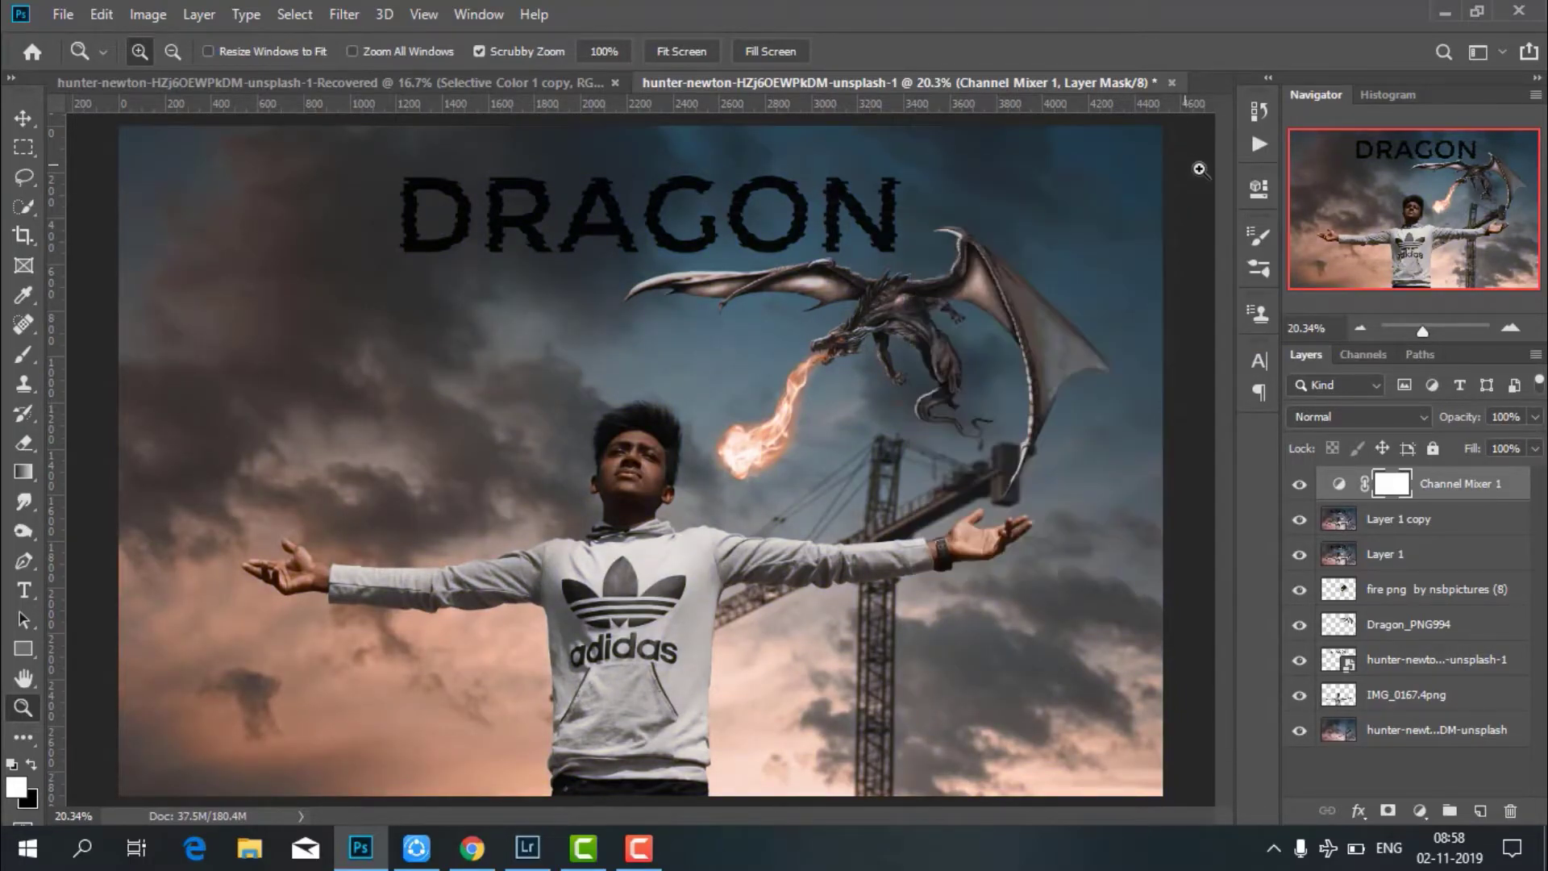
Compare the Channel Mixer tint on and off, then lower its opacity to 76%.
{"action": "left_click", "coordinate": [1301, 485]}
{"action": "left_click", "coordinate": [1300, 485]}
{"action": "mouse_move", "coordinate": [1480, 420]}
{"action": "left_mouse_down"}
{"action": "mouse_move", "coordinate": [1435, 428]}
{"action": "mouse_move", "coordinate": [1452, 424]}
{"action": "left_mouse_up"}
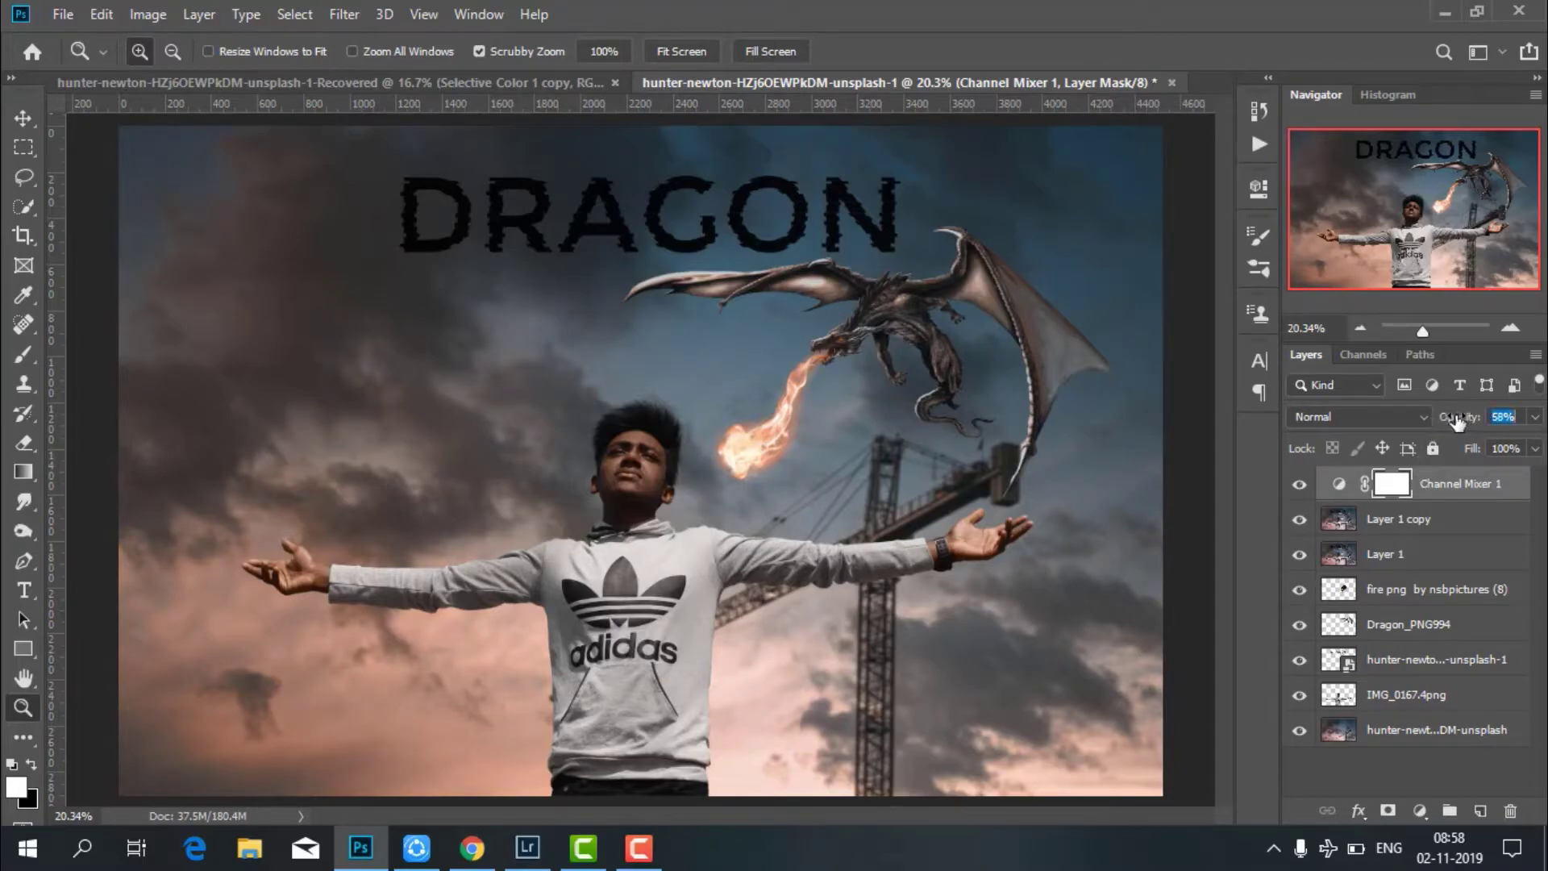
Merge the Channel Mixer and Layer 1 copy down into Layer 1, then duplicate Layer 1.
{"action": "right_click", "coordinate": [1431, 484]}
{"action": "left_click", "coordinate": [1199, 672]}
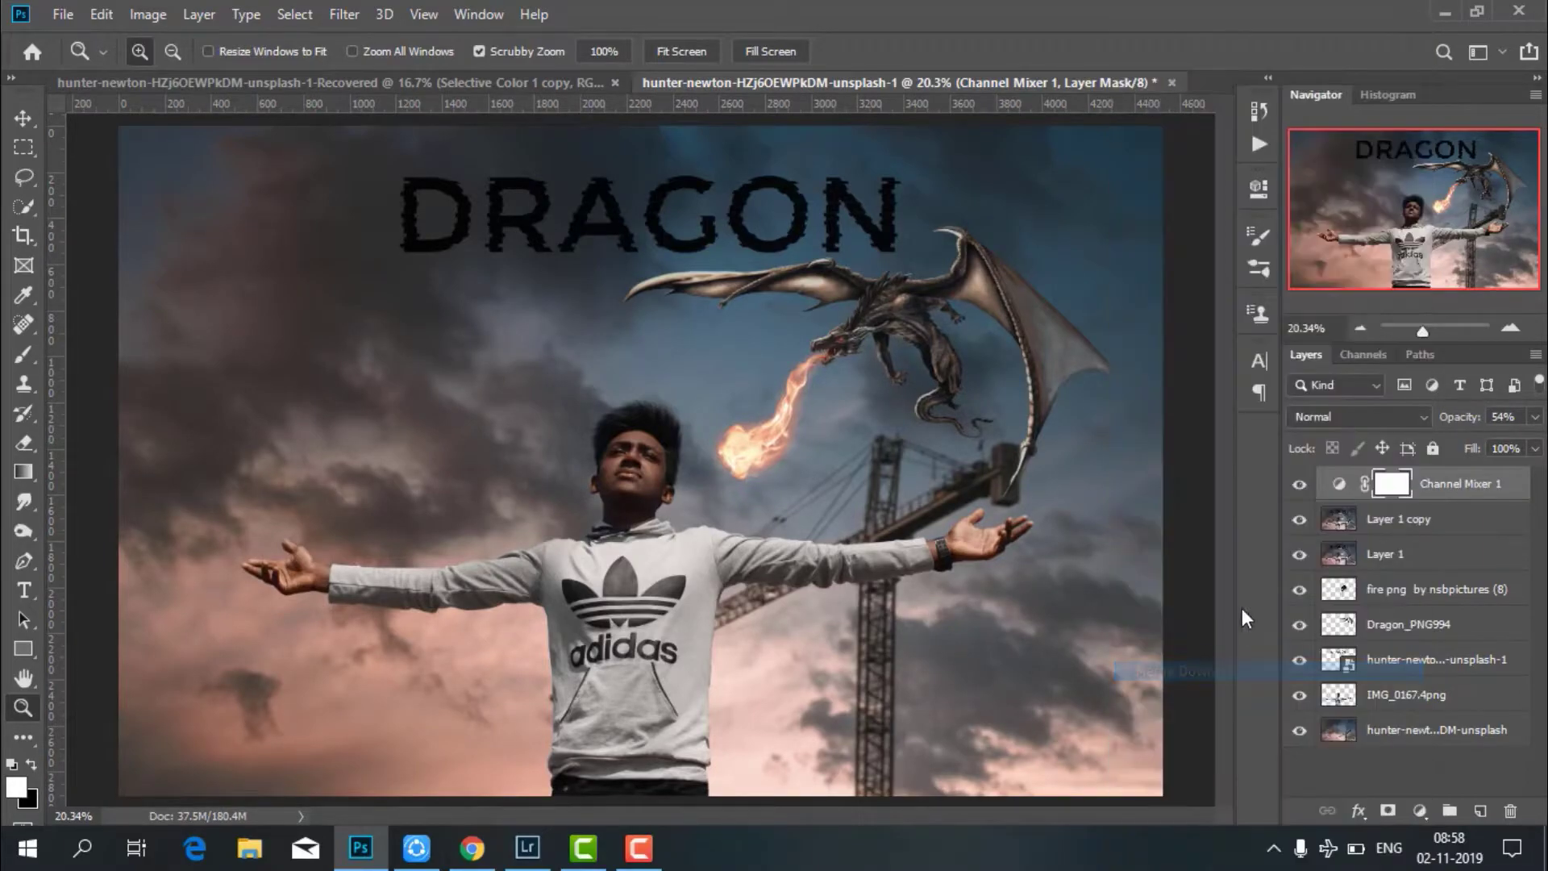
{"action": "left_click", "coordinate": [1300, 483]}
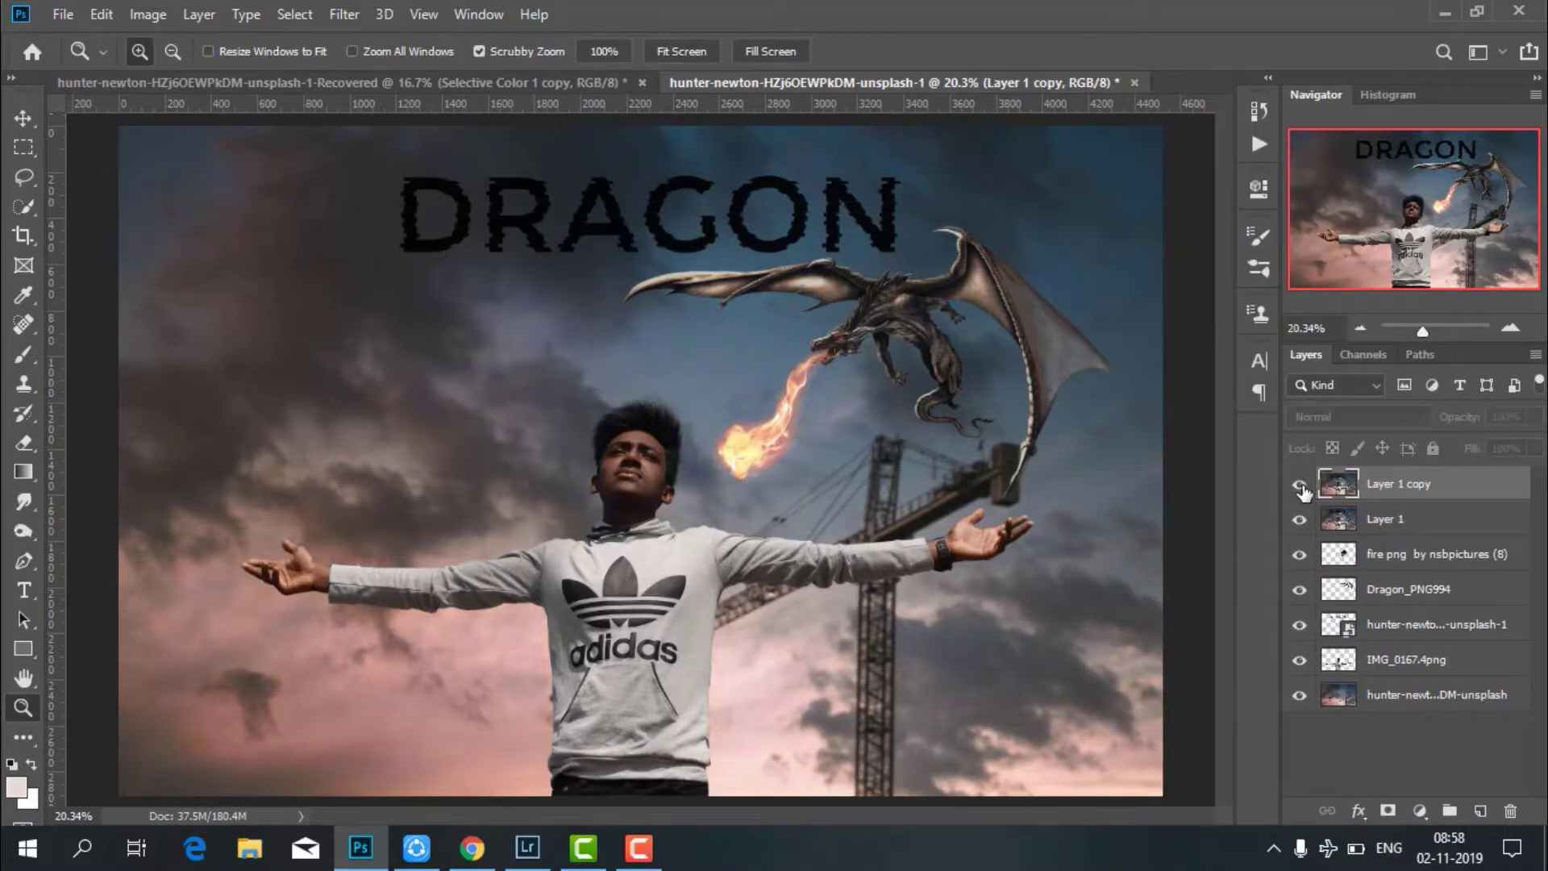
{"action": "left_click", "coordinate": [1300, 484]}
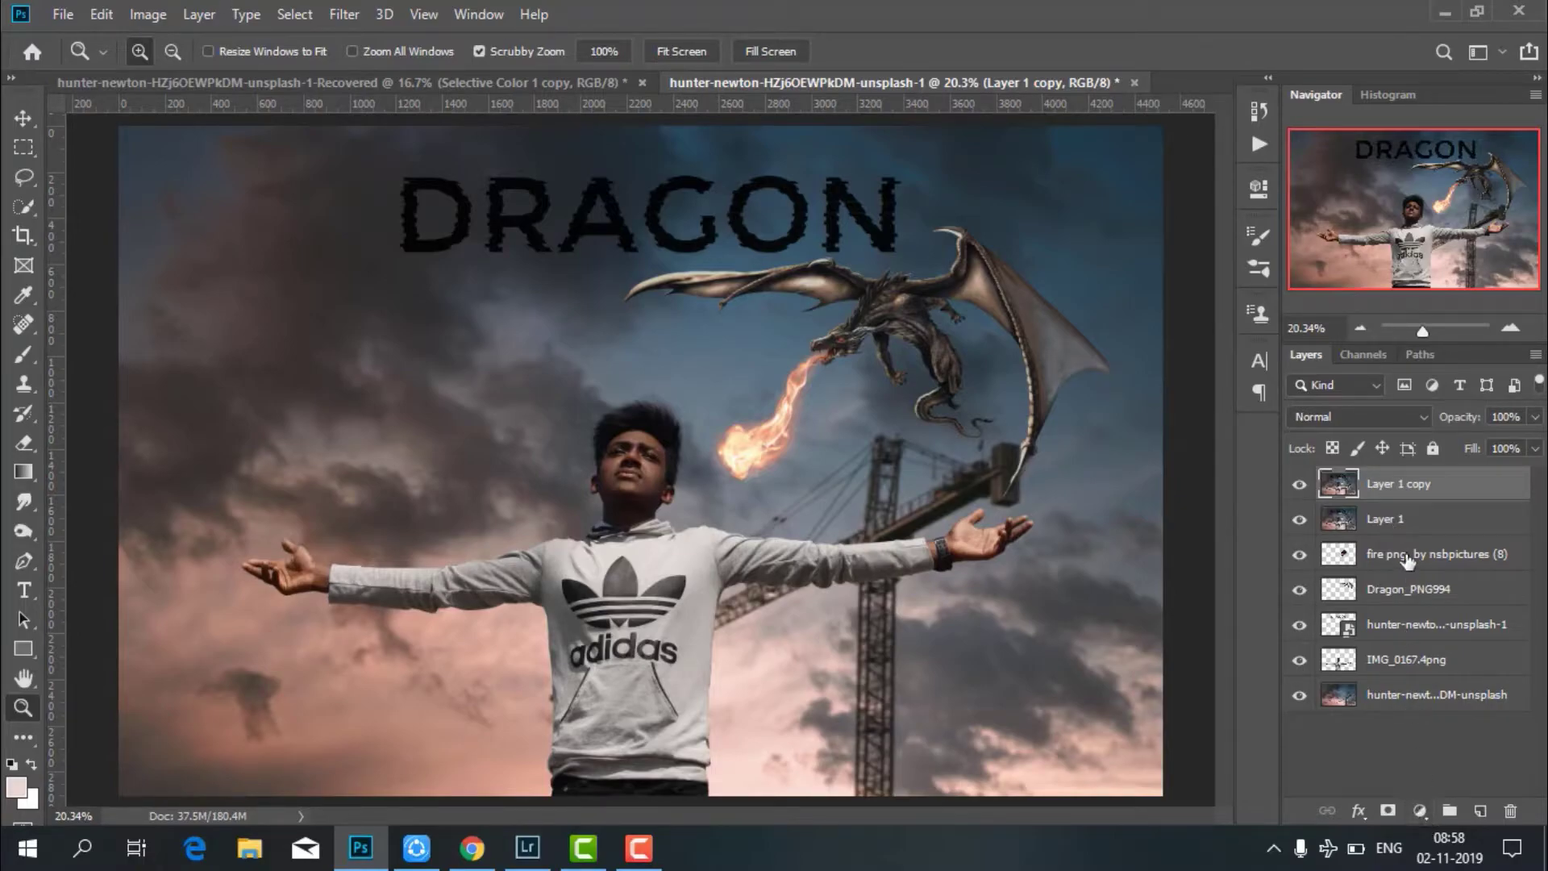
{"action": "right_click", "coordinate": [1422, 484]}
{"action": "left_click", "coordinate": [1166, 672]}
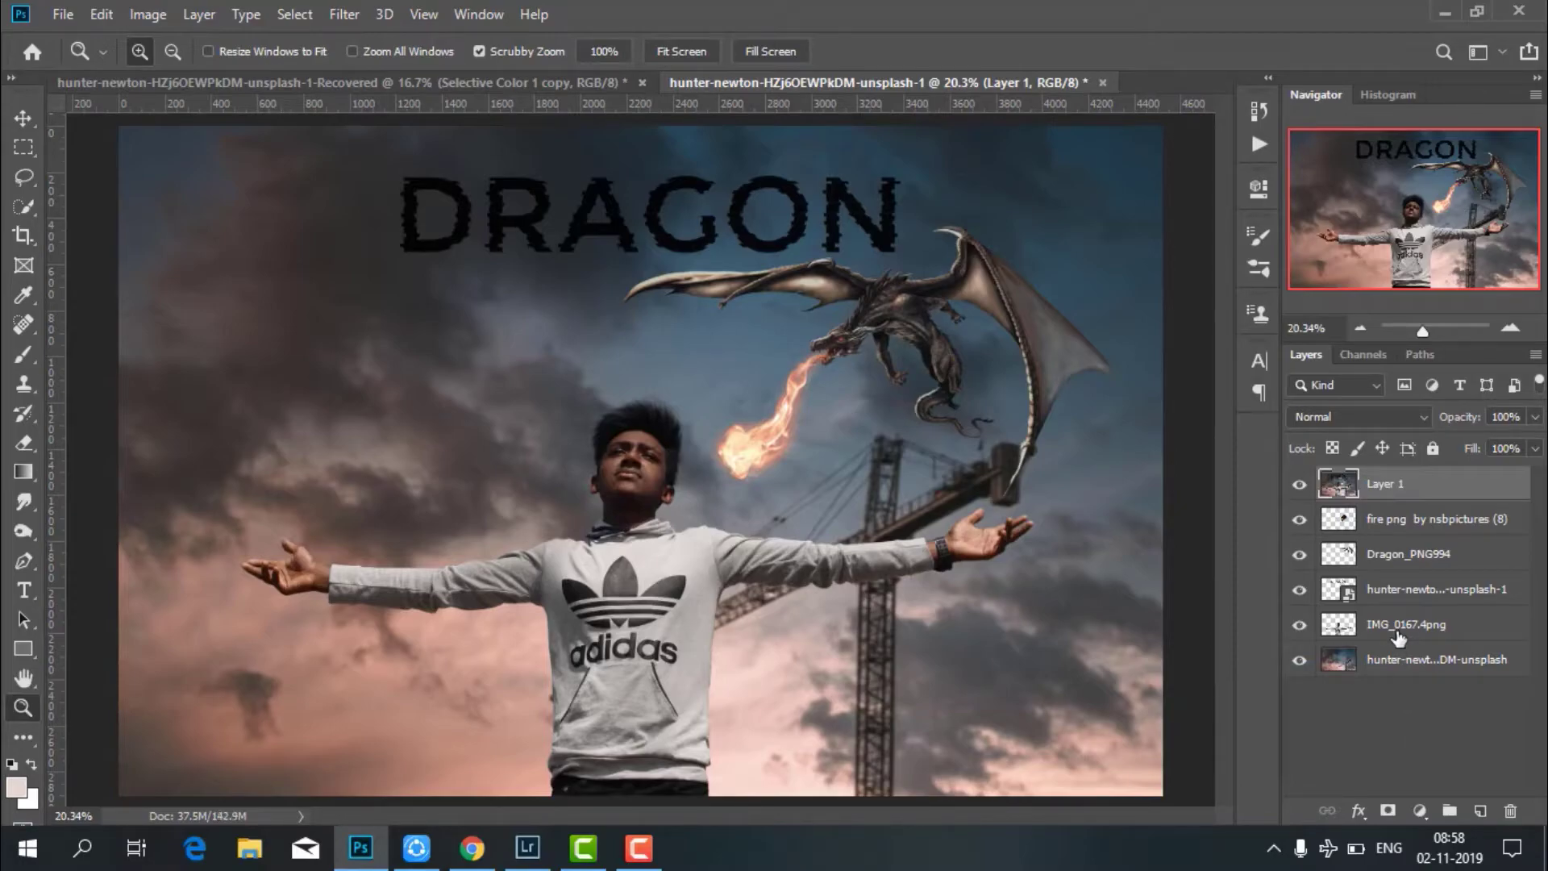
{"action": "key", "text": "ctrl+j"}
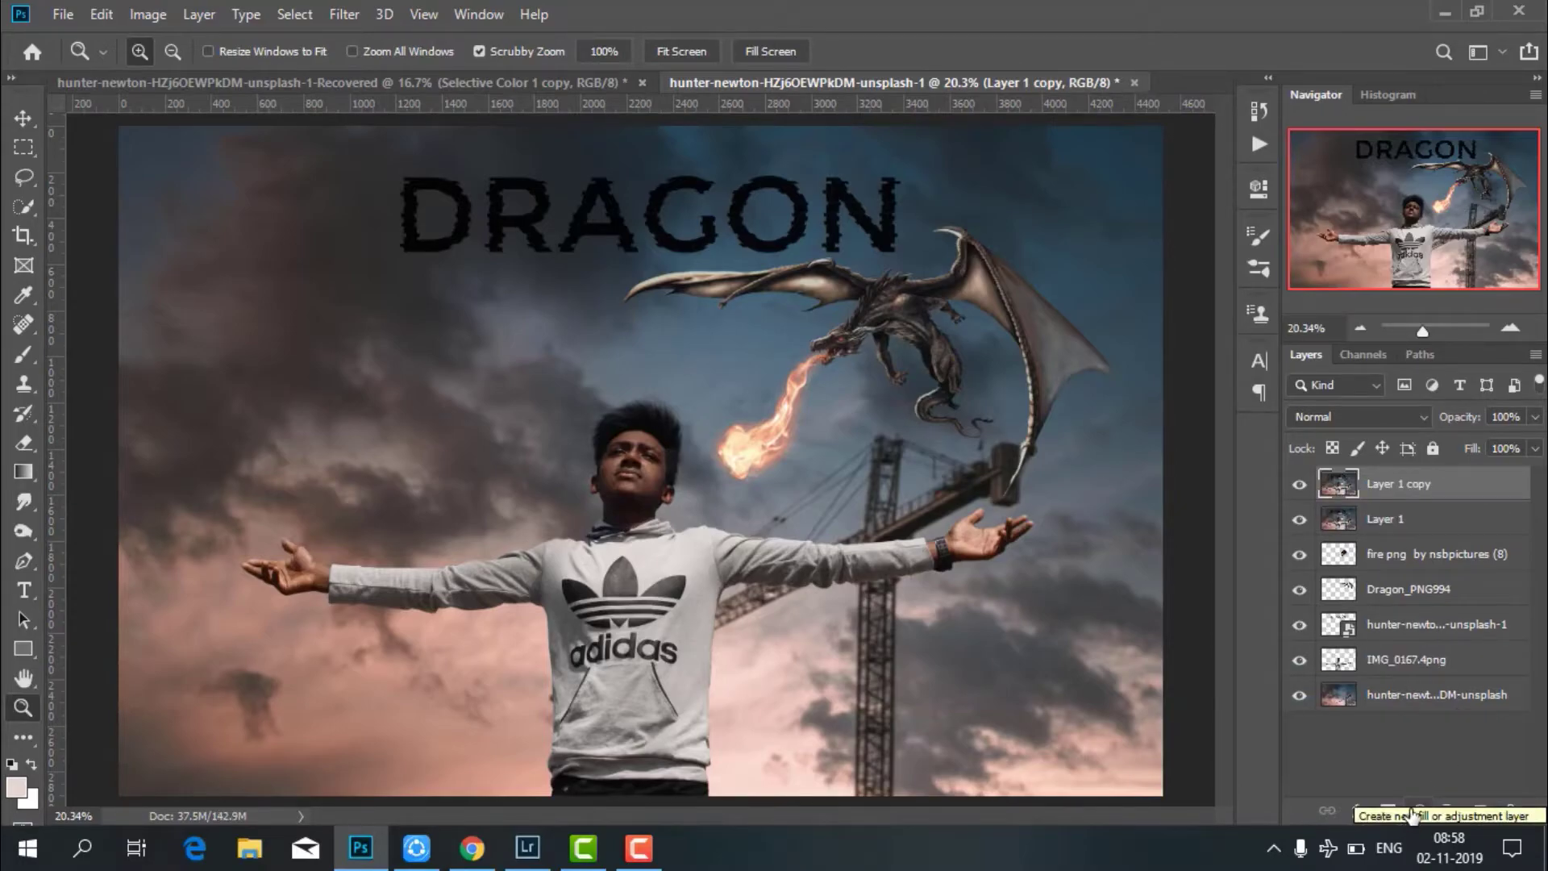
Add a Curves adjustment with tightened black and white points and shadow, midtone, highlight points.
{"action": "left_click", "coordinate": [1416, 811]}
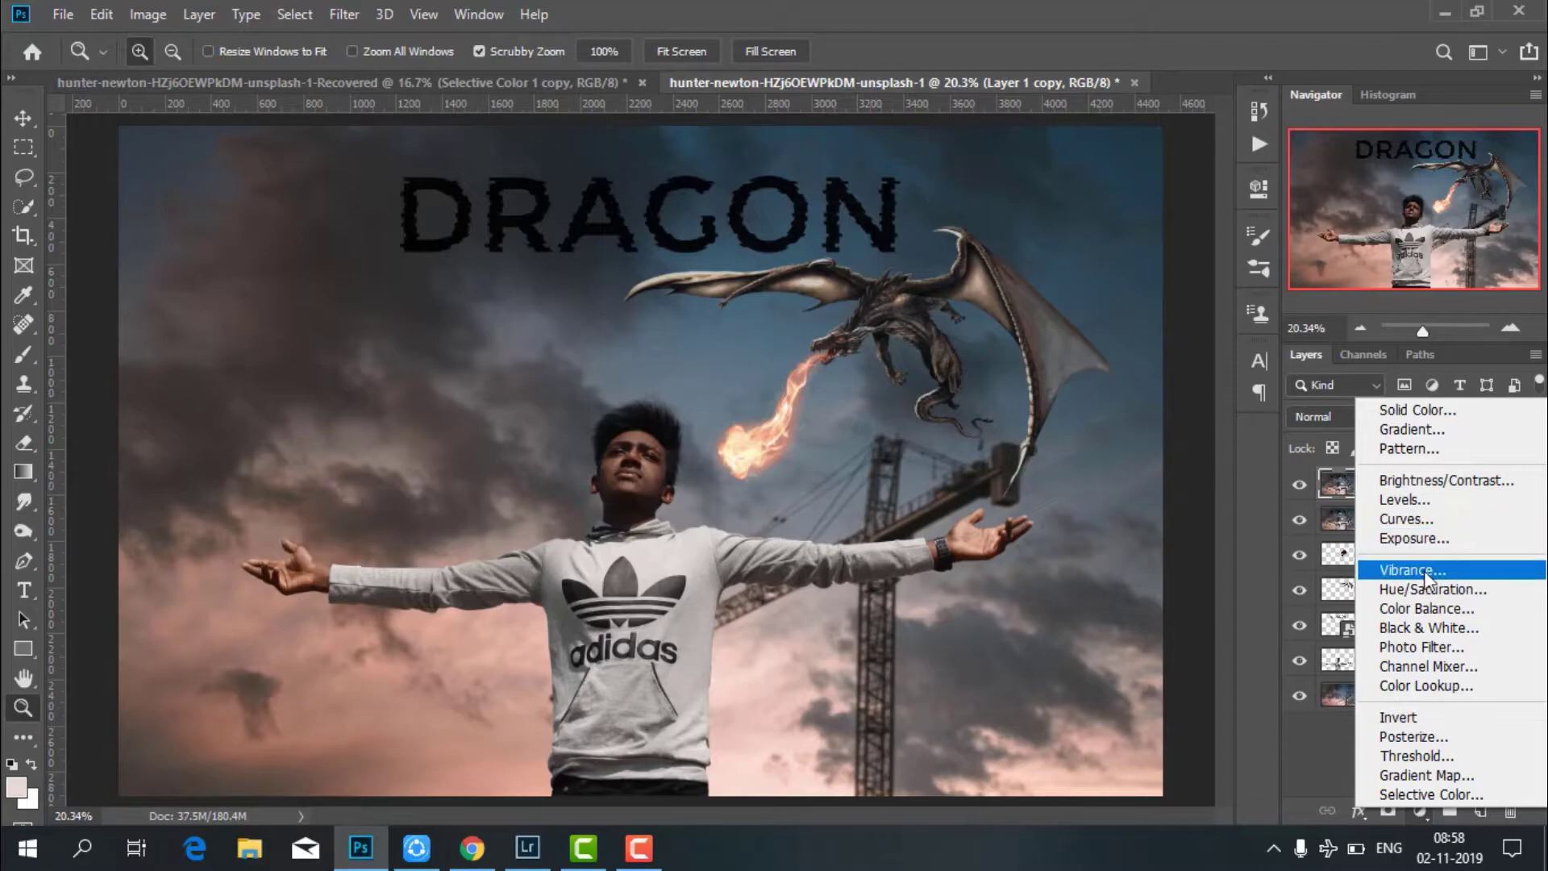
{"action": "left_click", "coordinate": [1410, 520]}
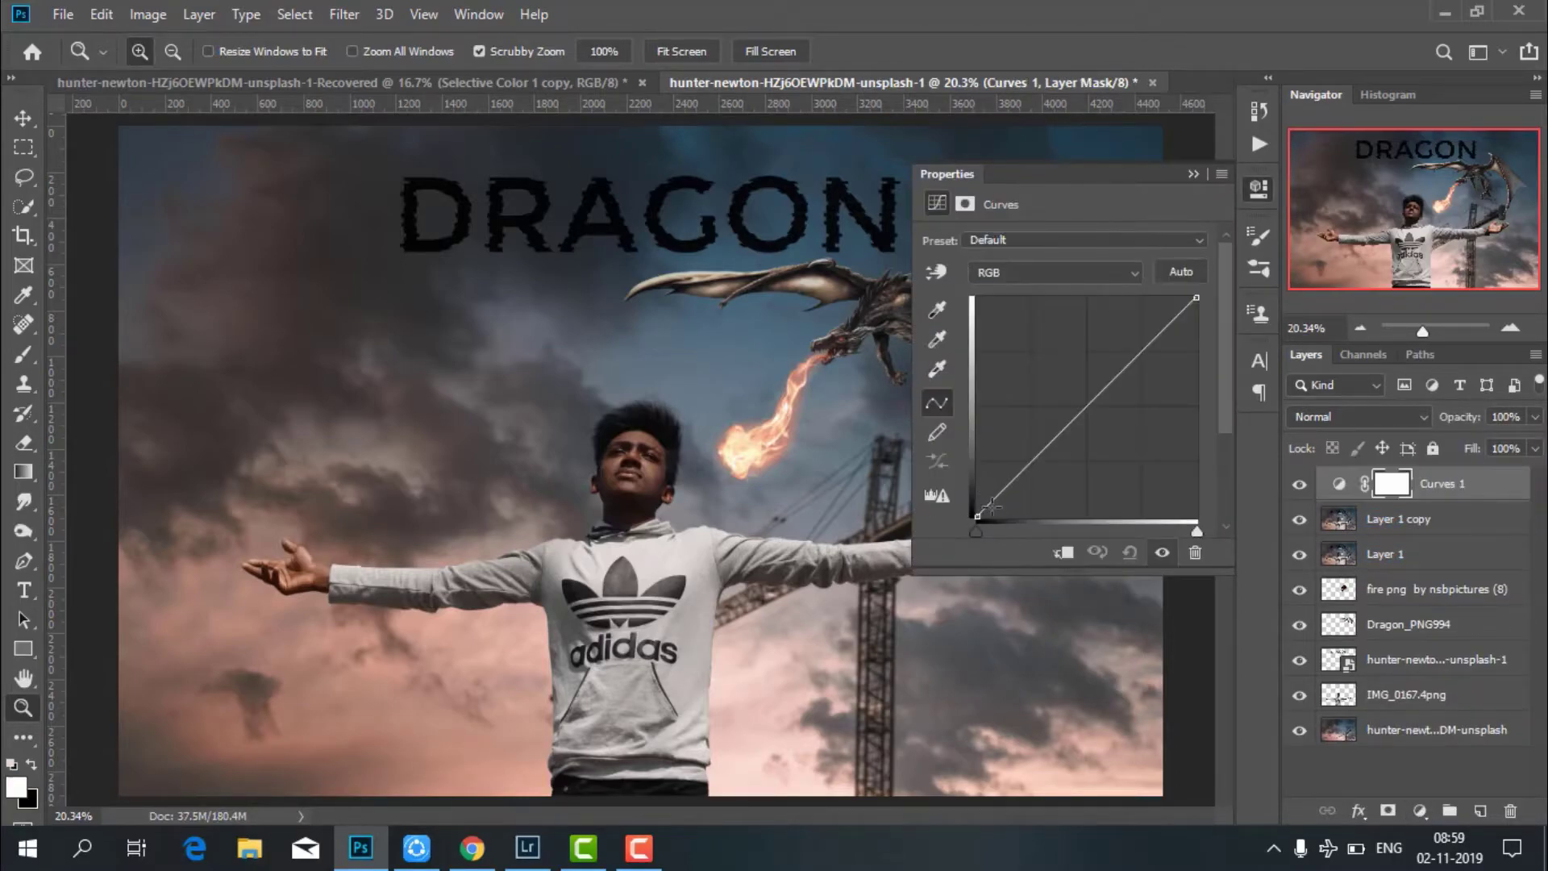
{"action": "left_click_drag", "start_coordinate": [975, 515], "coordinate": [978, 502]}
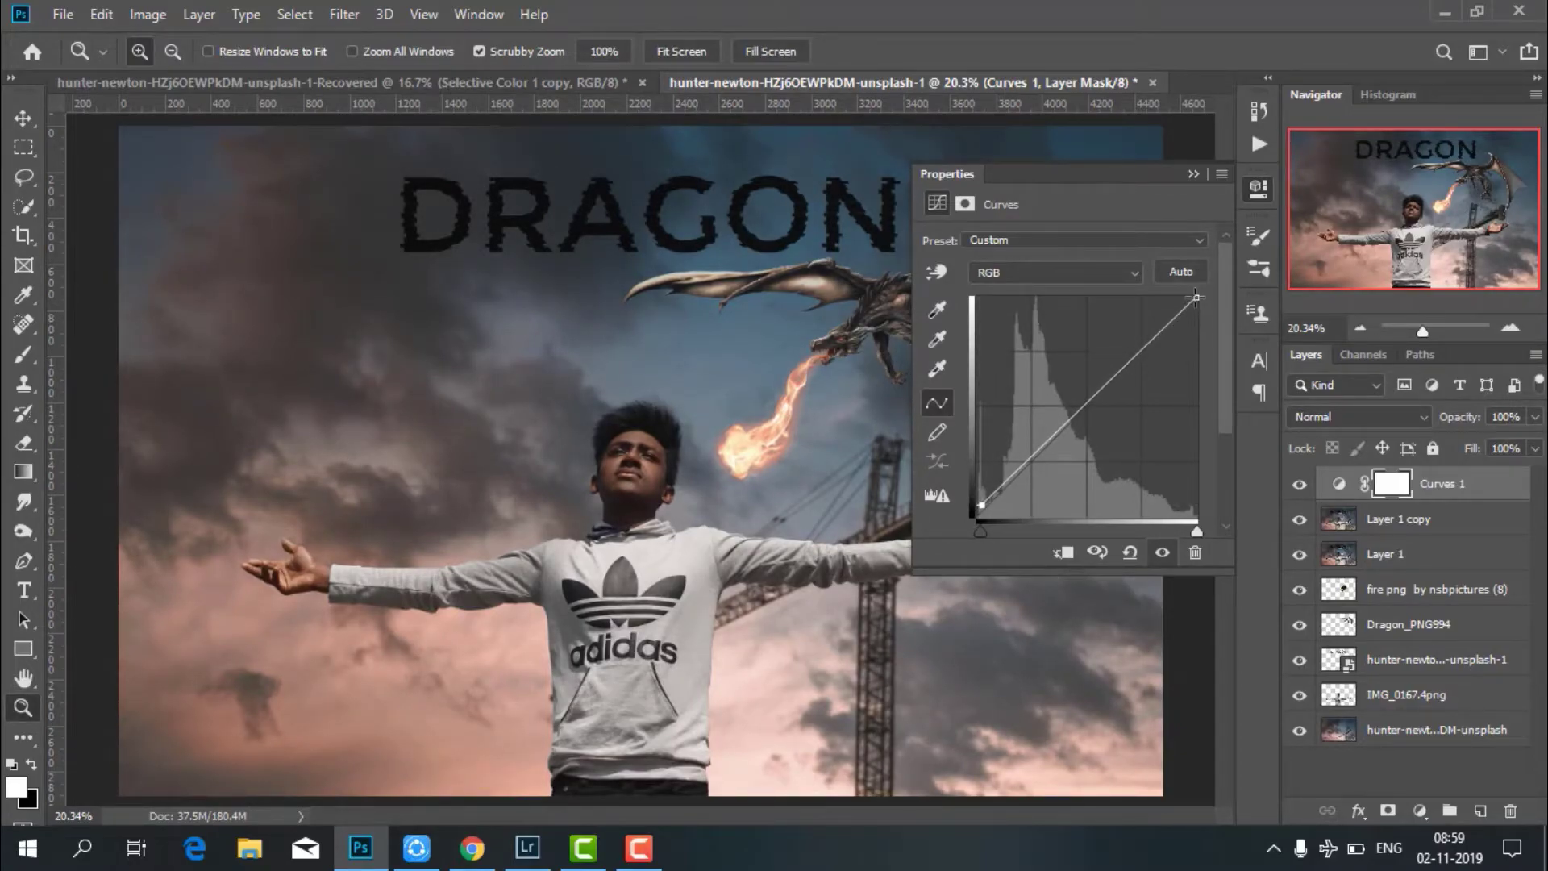
{"action": "left_click_drag", "start_coordinate": [1196, 298], "coordinate": [1191, 304]}
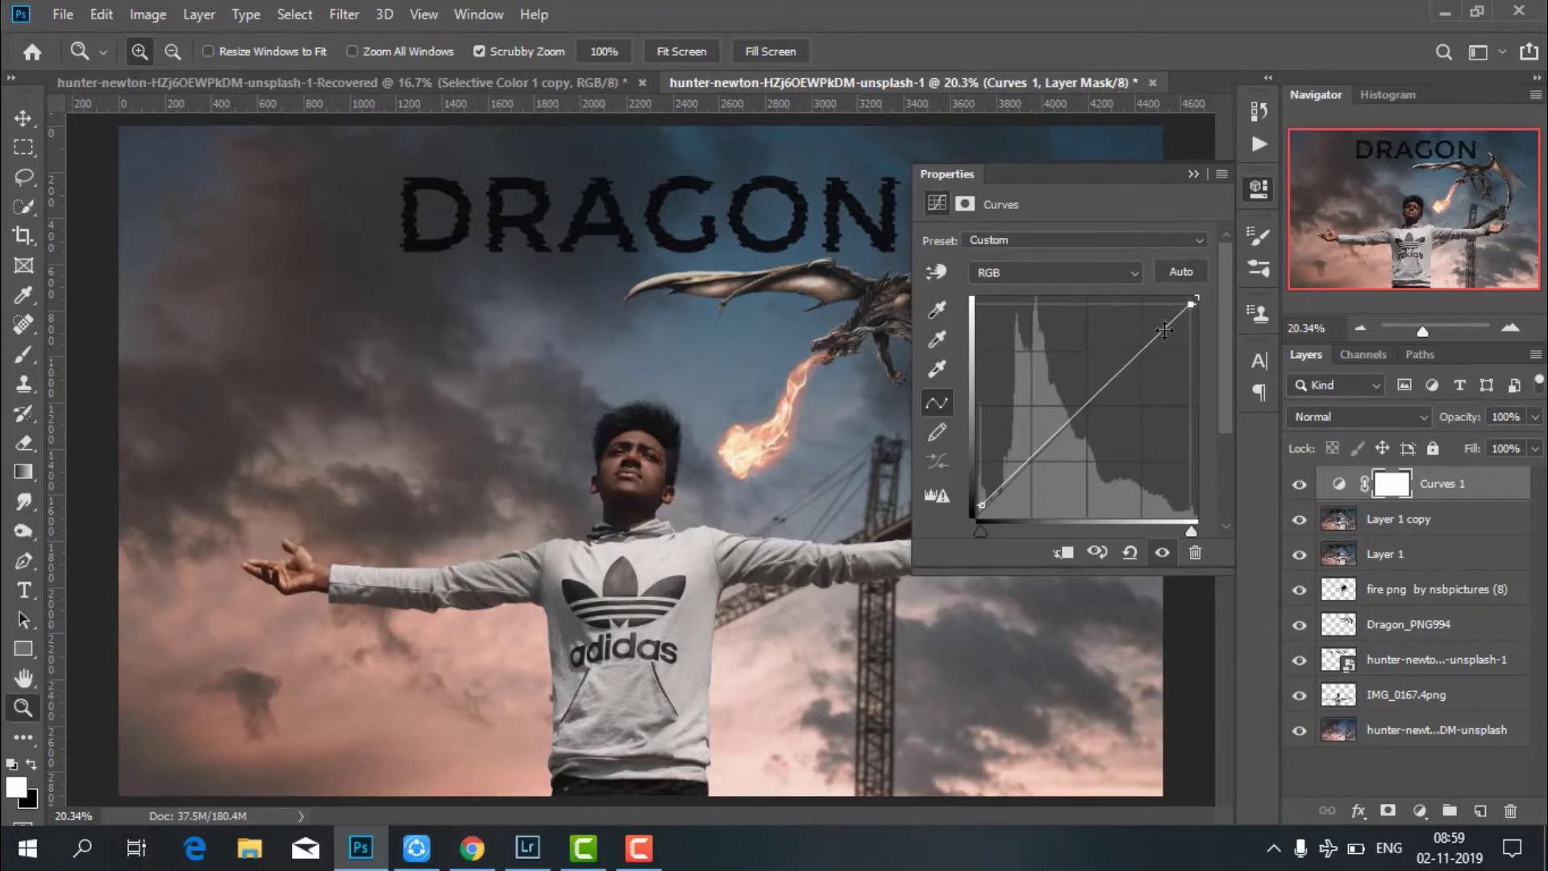
{"action": "left_click", "coordinate": [1091, 405]}
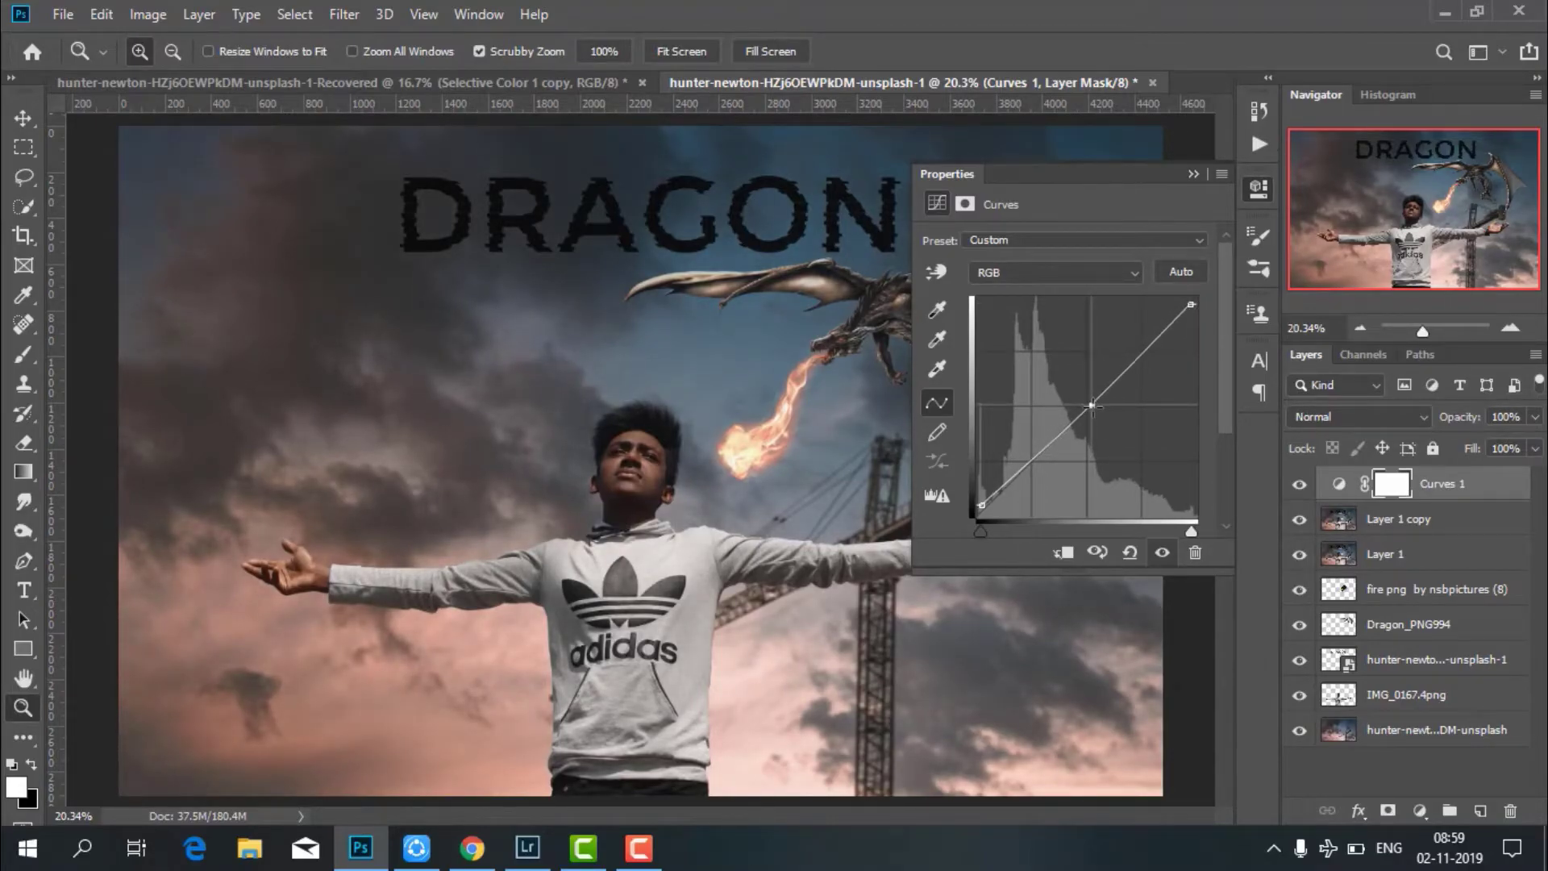
{"action": "left_click_drag", "start_coordinate": [1091, 405], "coordinate": [1088, 401]}
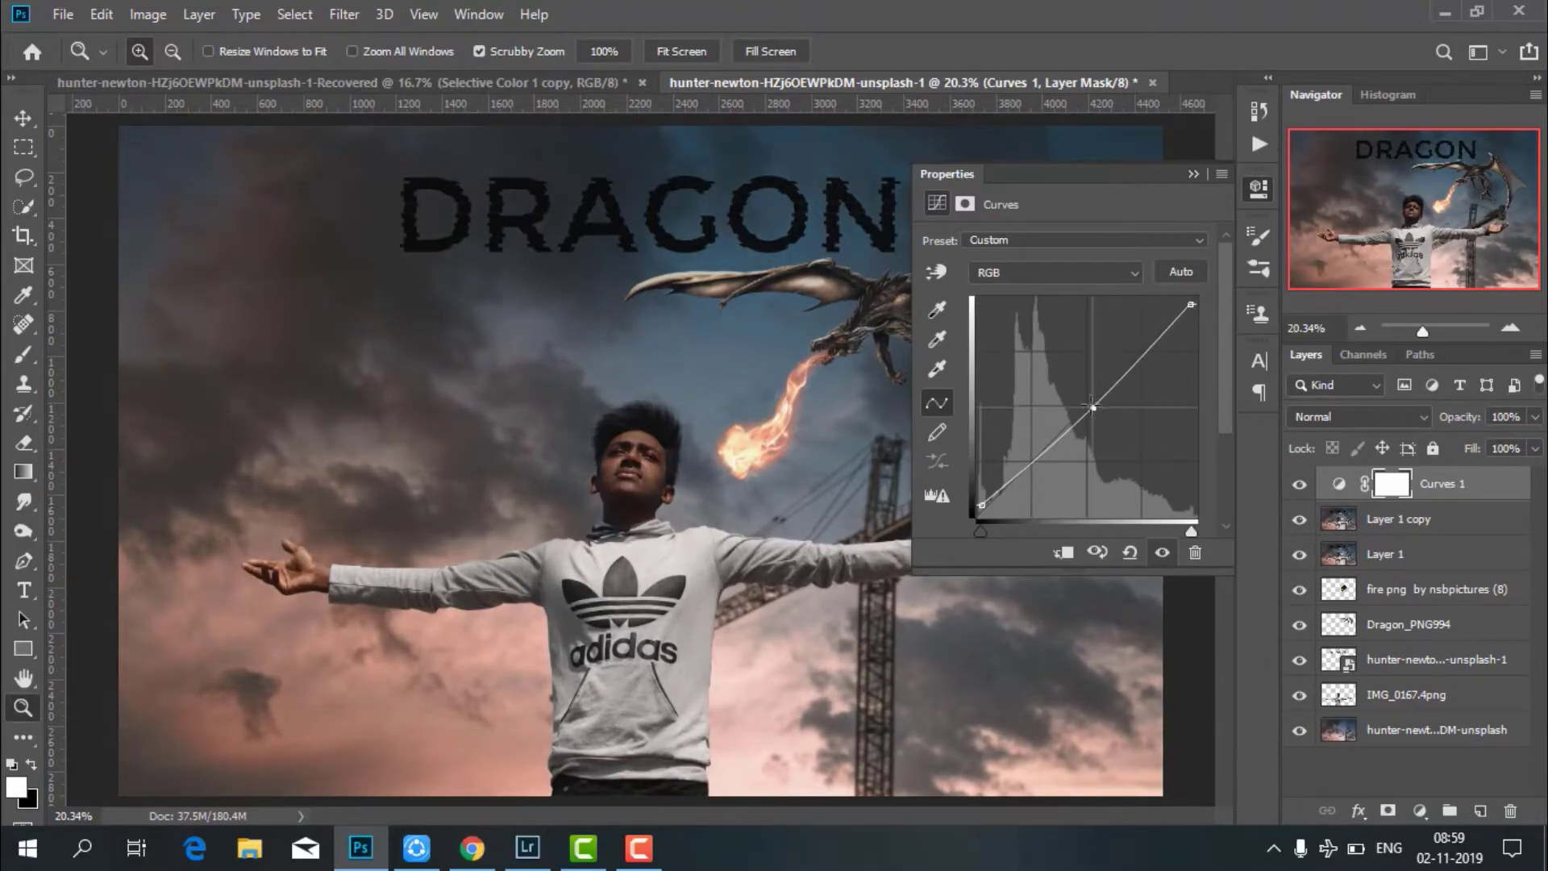
{"action": "left_click", "coordinate": [1033, 456]}
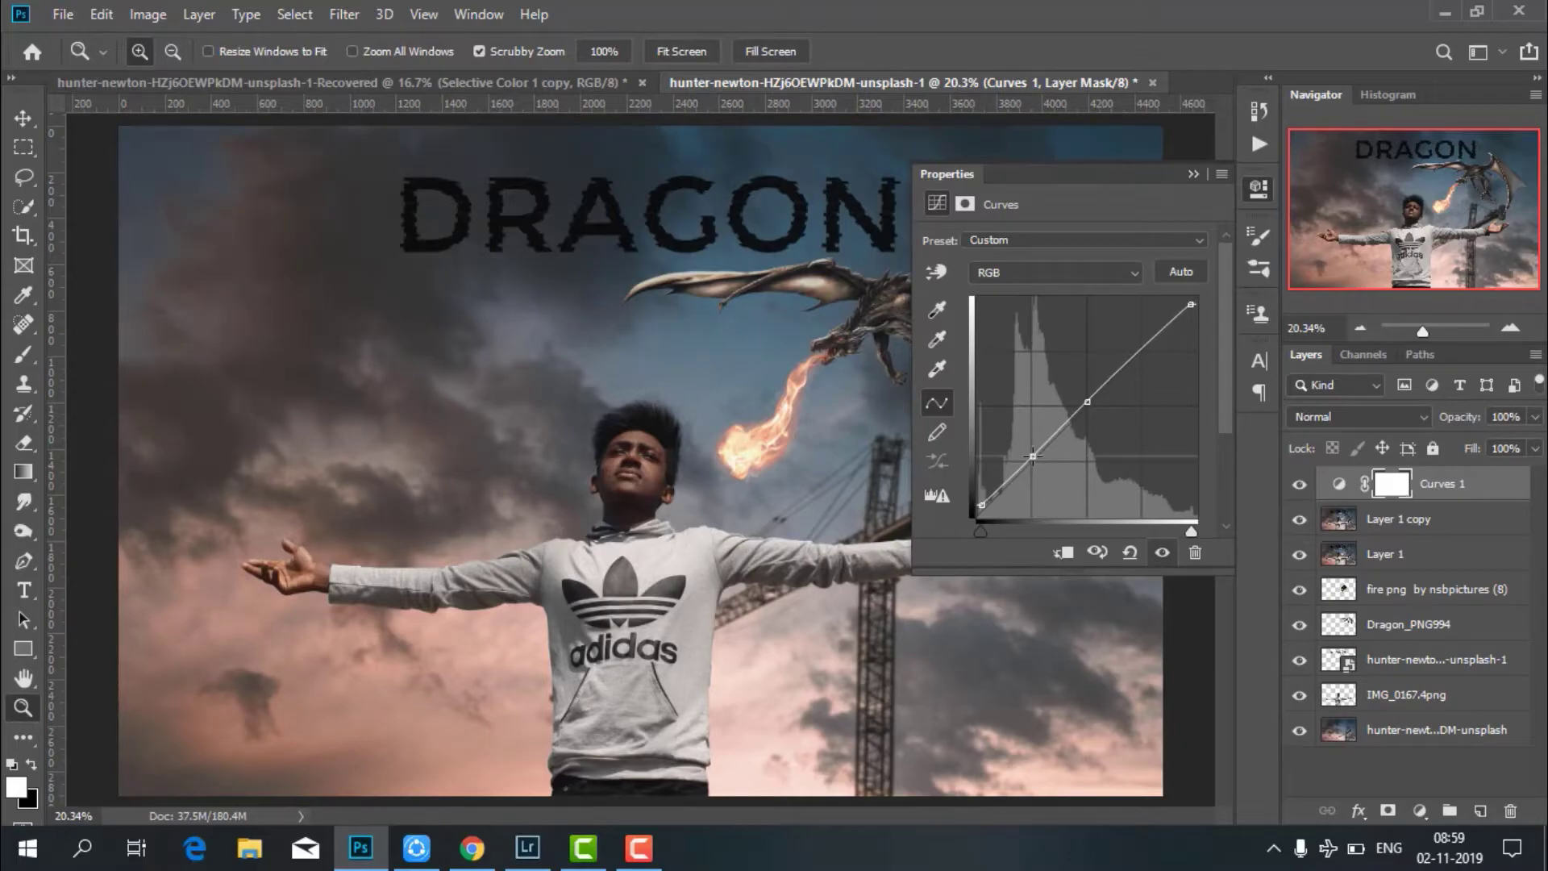
{"action": "left_click", "coordinate": [1140, 347]}
Lift the Red channel curve to warm the highlights.
{"action": "left_click", "coordinate": [1089, 274]}
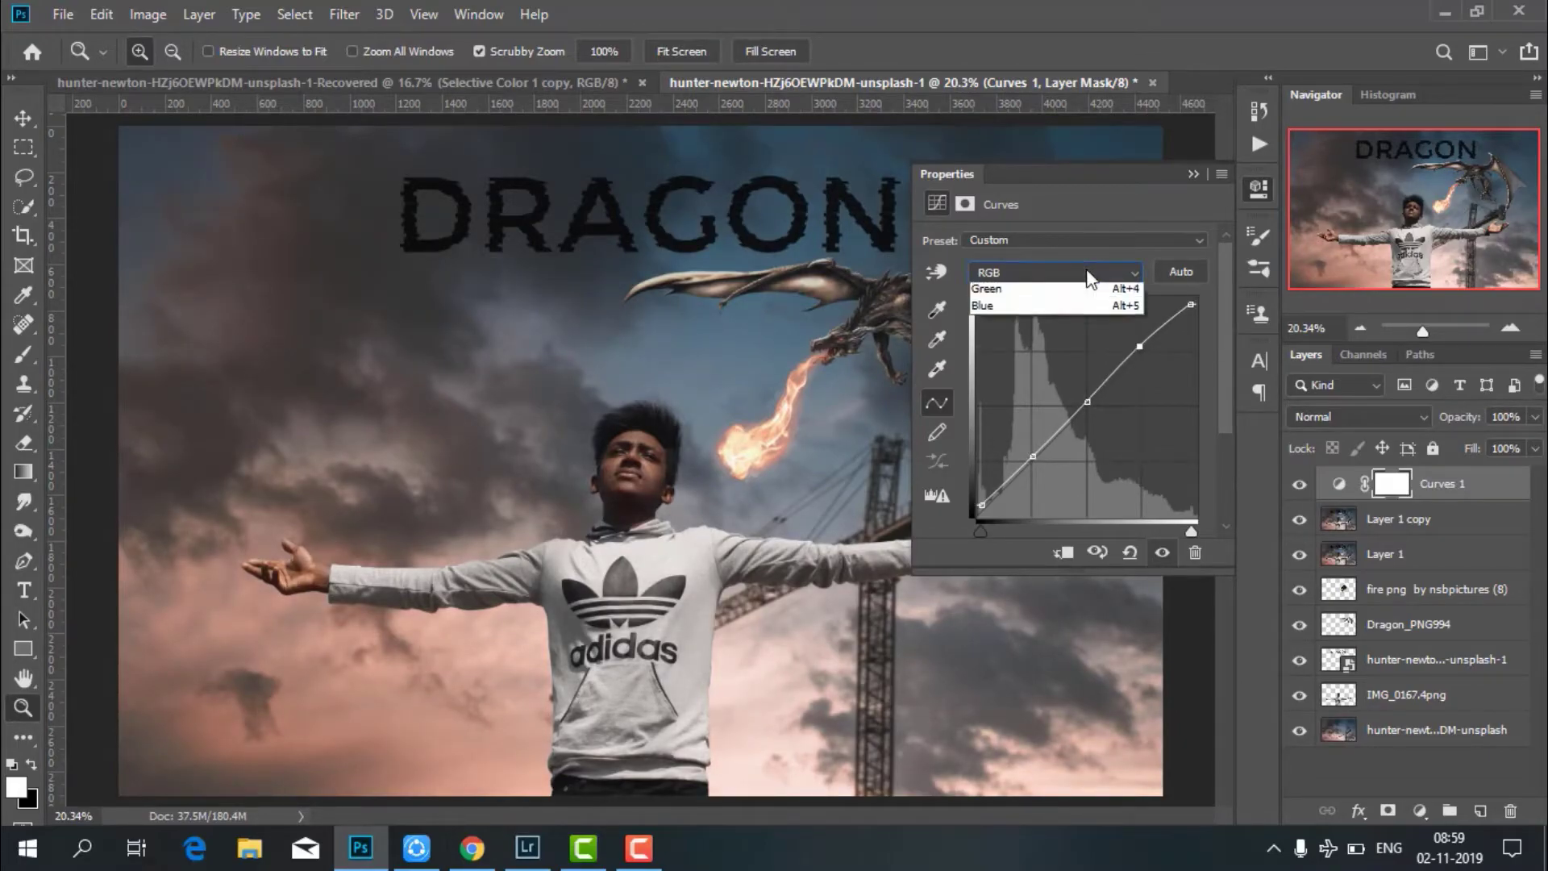
{"action": "left_click", "coordinate": [1012, 295]}
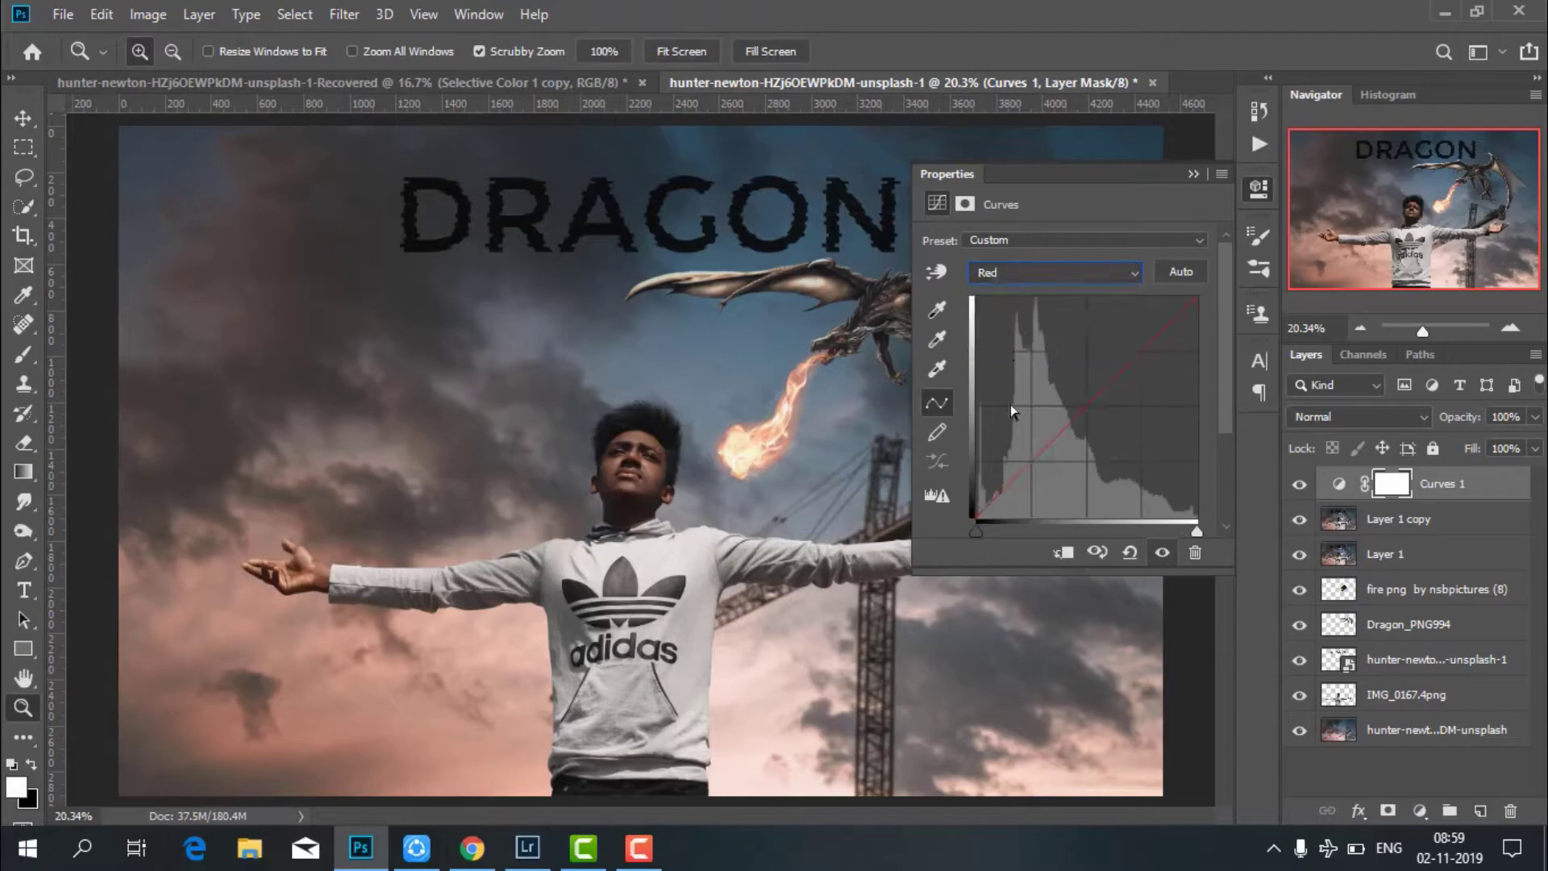
{"action": "left_click", "coordinate": [976, 513]}
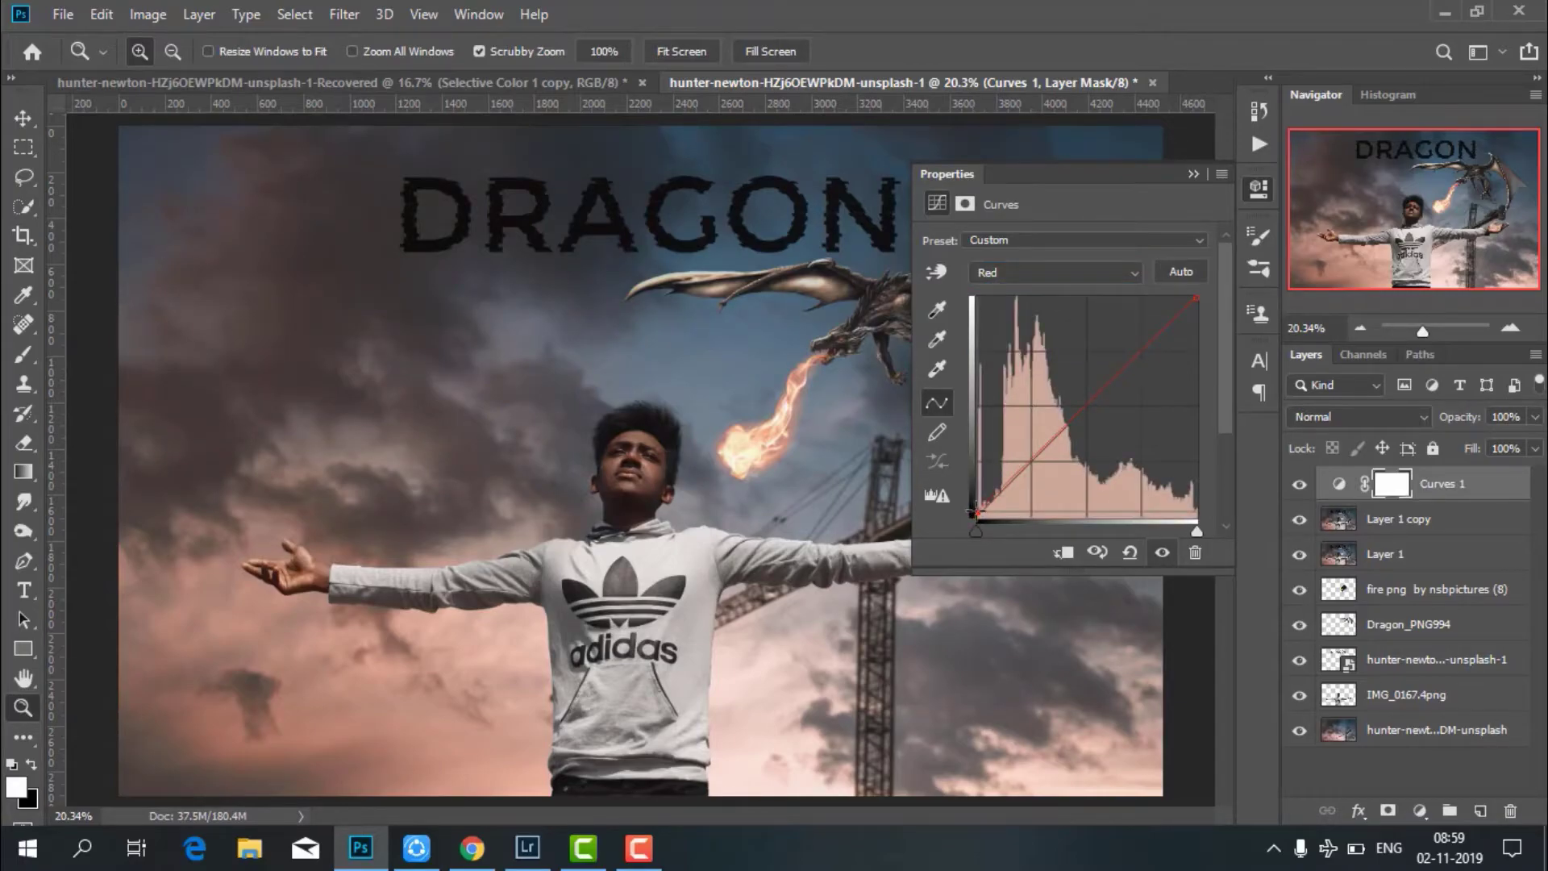
{"action": "left_click", "coordinate": [1084, 410]}
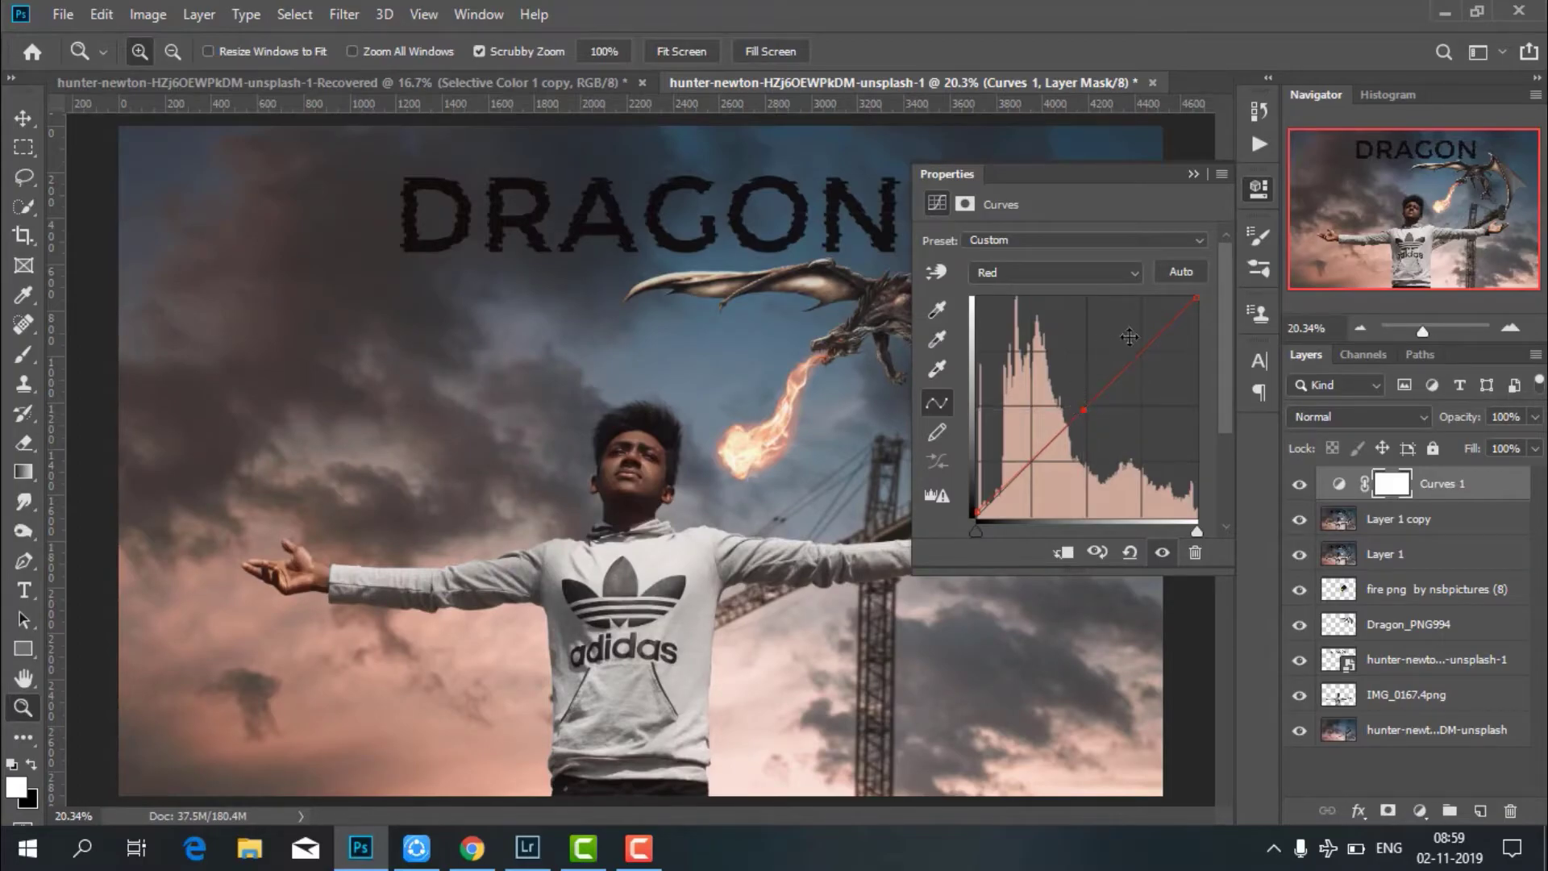
{"action": "left_click_drag", "start_coordinate": [1138, 355], "coordinate": [1141, 349]}
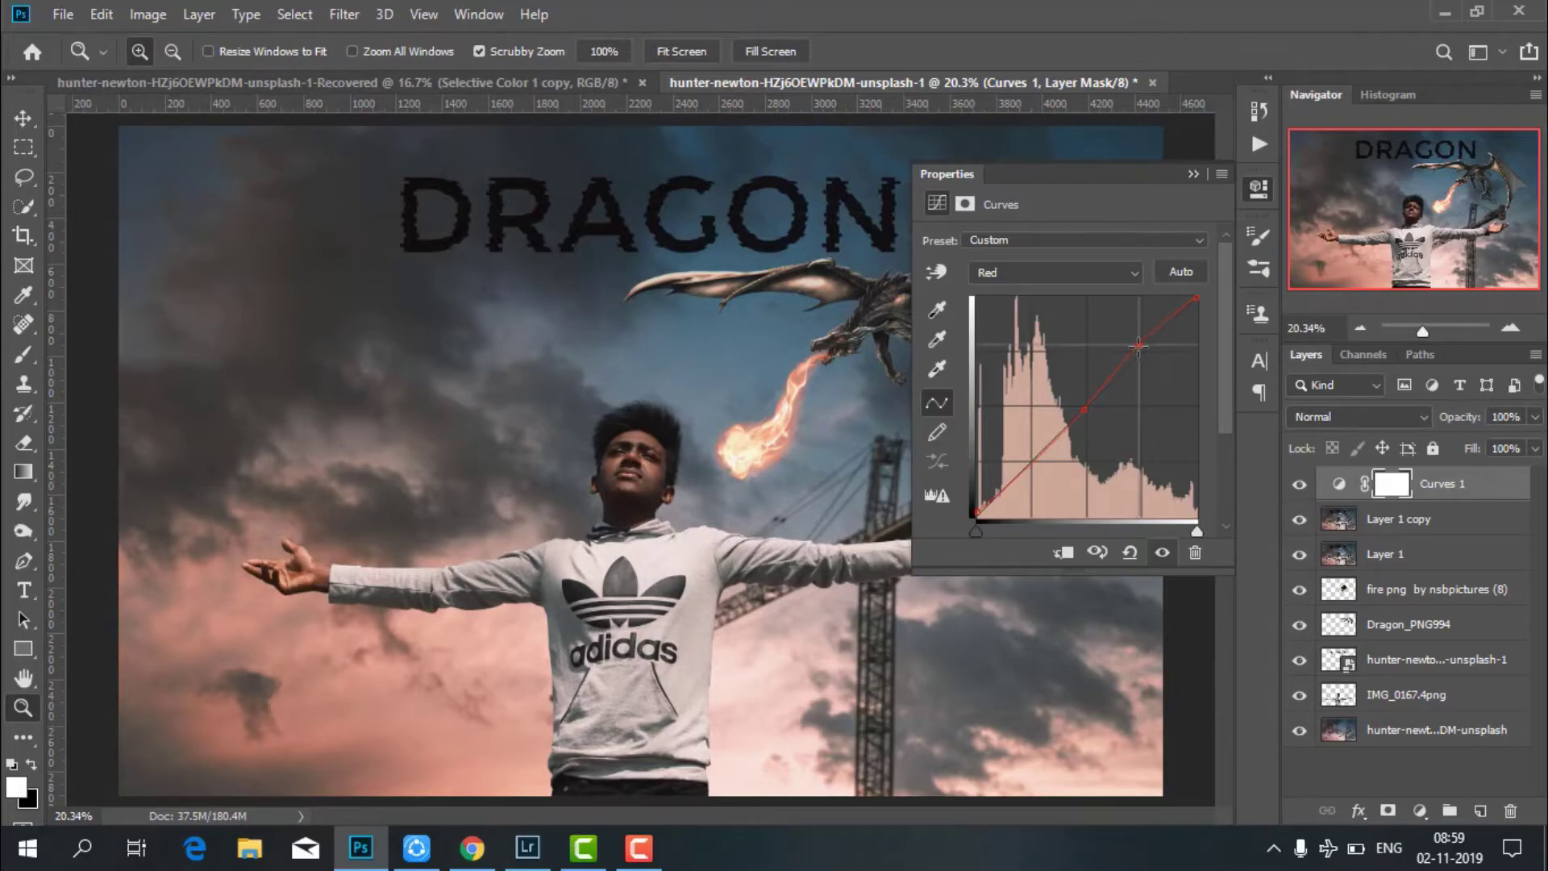
Raise the Blue curve's black point for bluer shadows, then merge Curves 1 into Layer 1 copy.
{"action": "left_click", "coordinate": [1052, 271]}
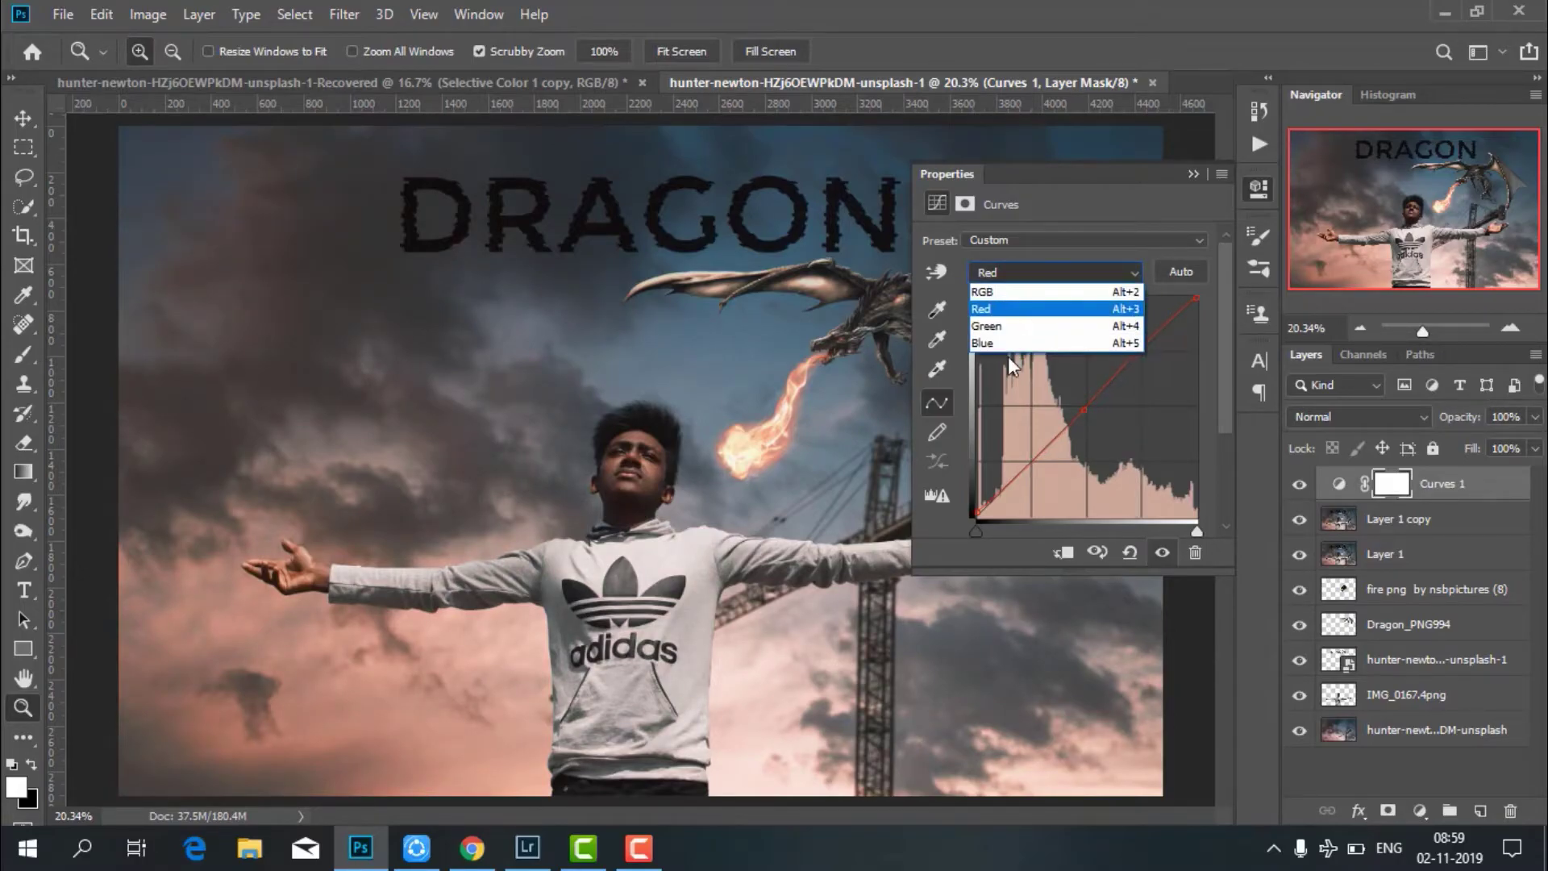
{"action": "left_click", "coordinate": [1005, 341]}
{"action": "left_click_drag", "start_coordinate": [1086, 403], "coordinate": [1084, 409]}
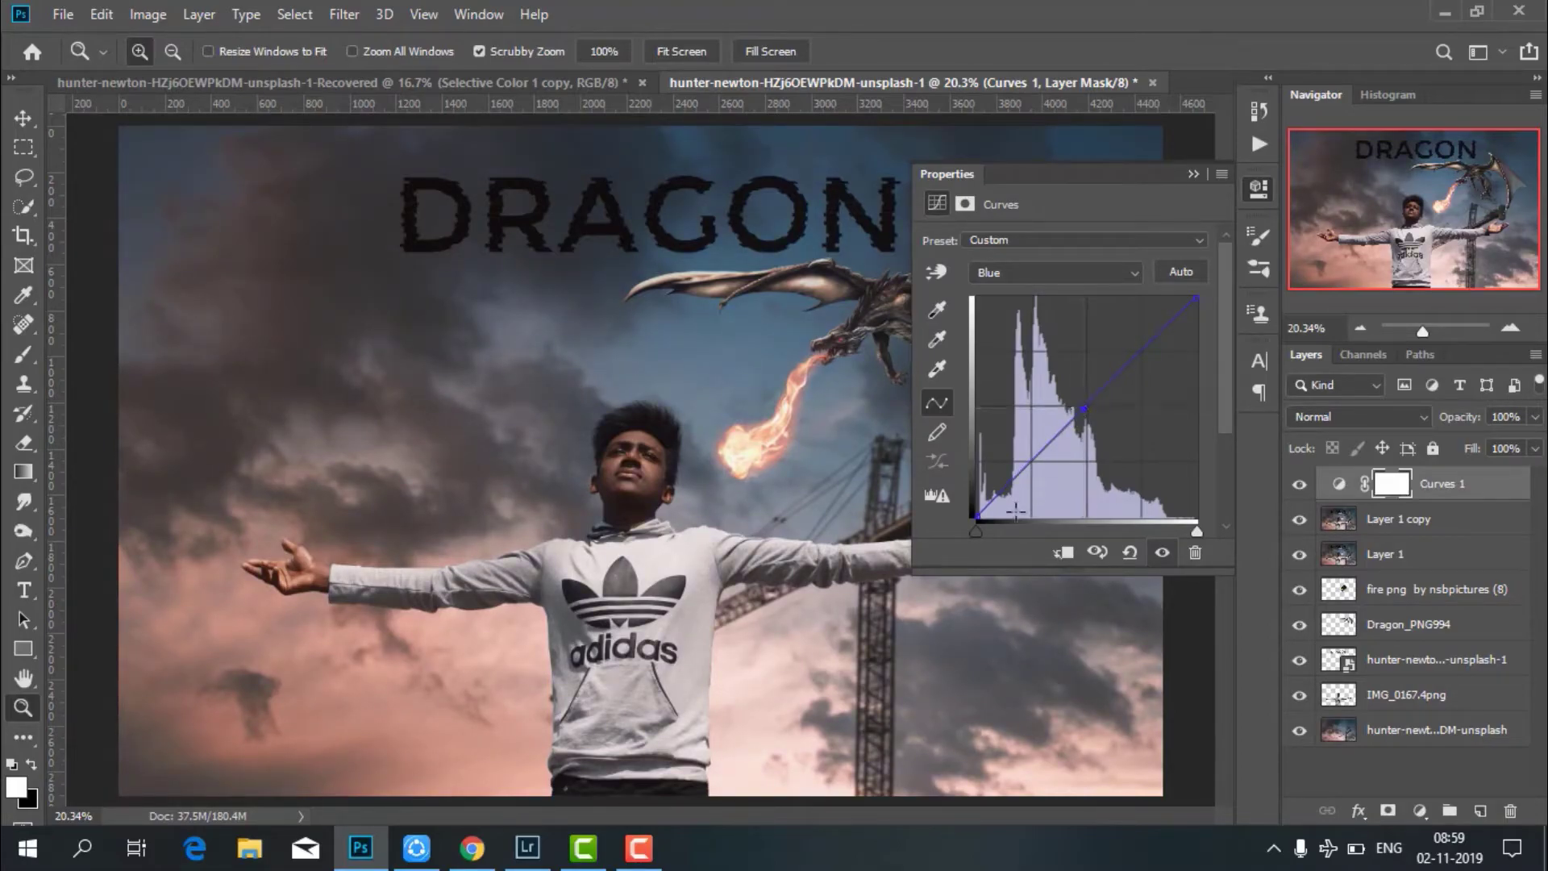
{"action": "left_click_drag", "start_coordinate": [976, 514], "coordinate": [987, 511]}
{"action": "left_click", "coordinate": [1192, 175]}
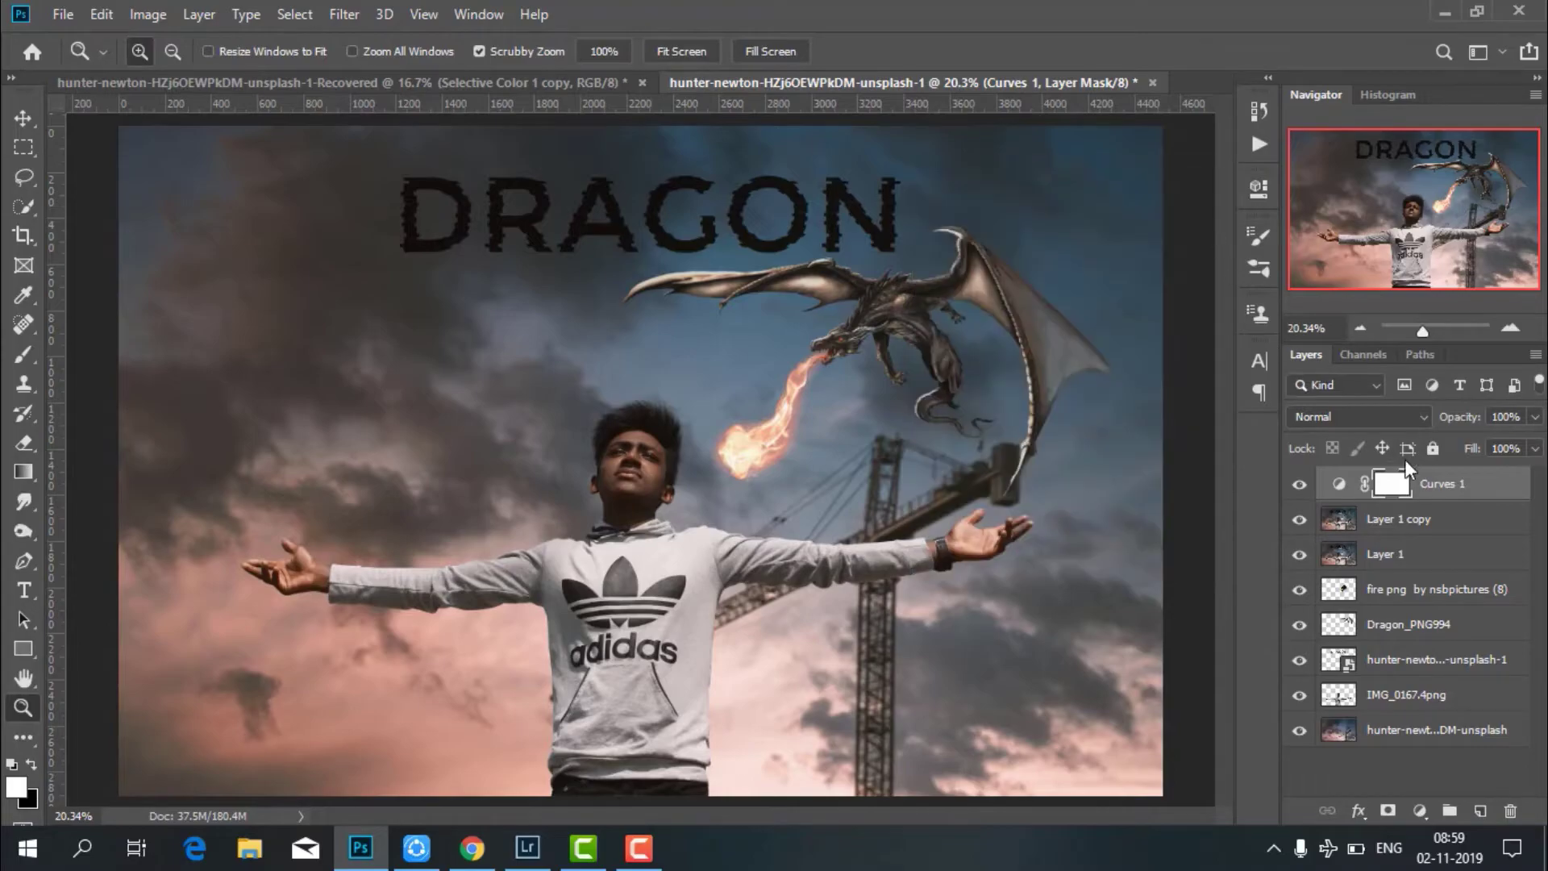
{"action": "right_click", "coordinate": [1440, 486]}
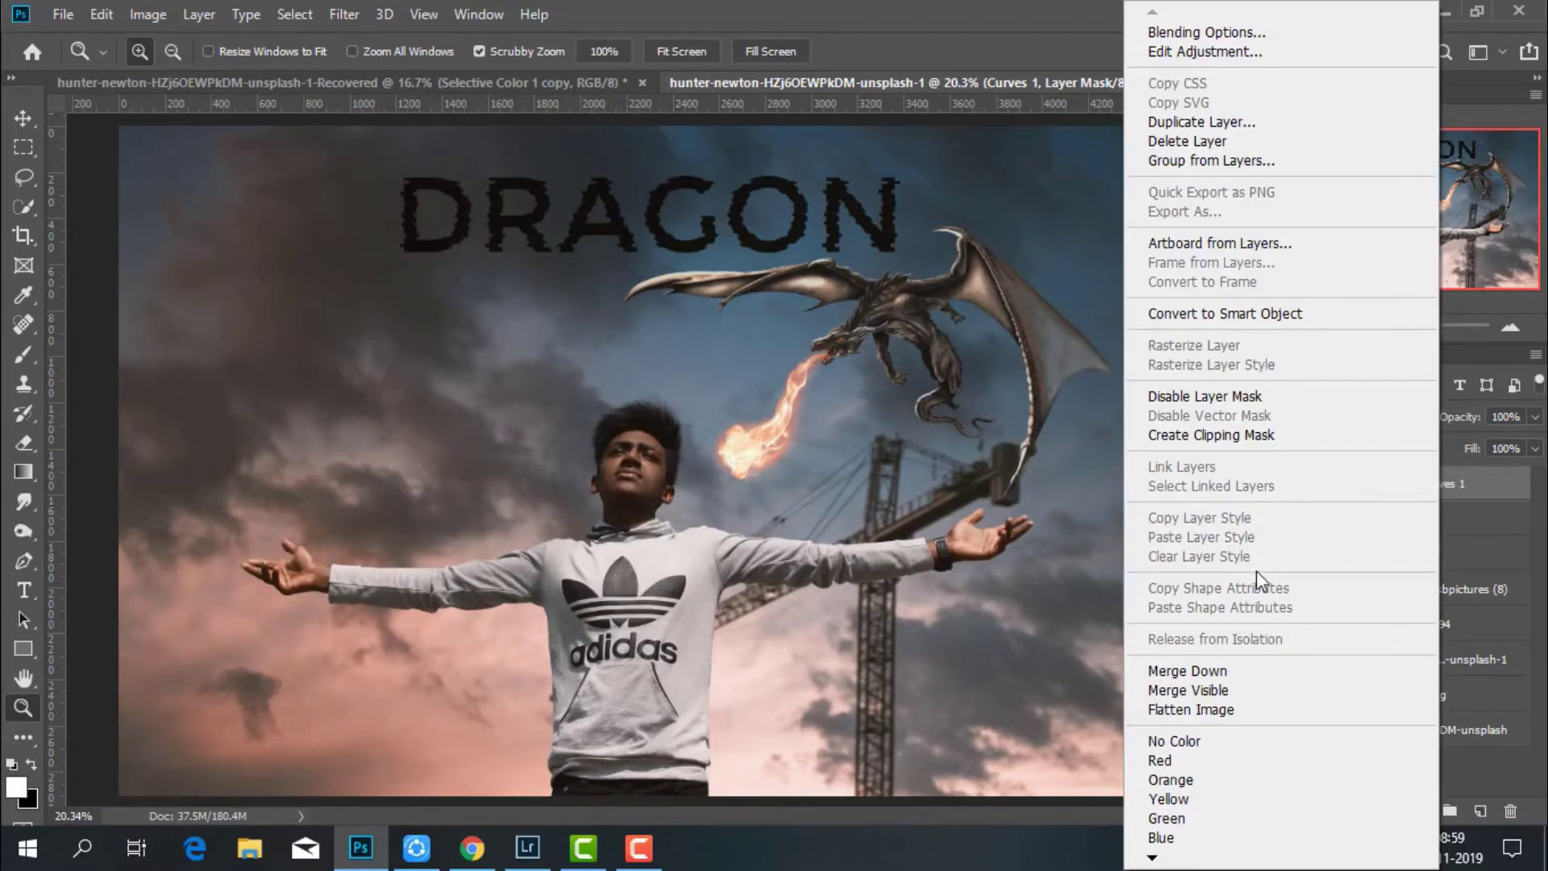
{"action": "left_click", "coordinate": [1218, 672]}
Duplicate Layer 1 copy and set Contrast to -11 in the Camera Raw Filter.
{"action": "left_click", "coordinate": [1299, 485]}
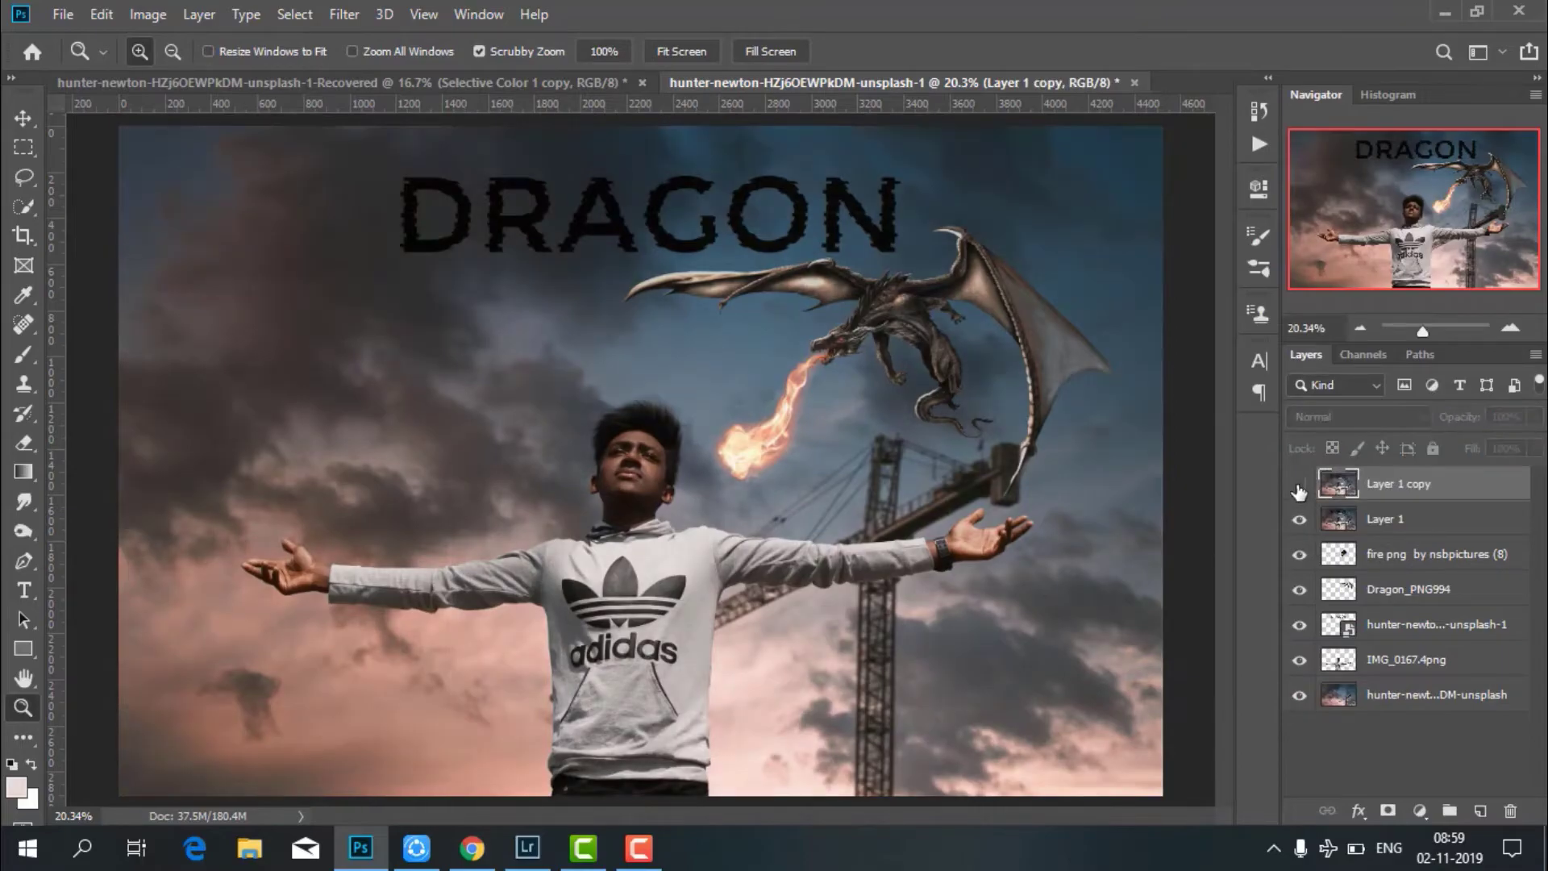
{"action": "left_click", "coordinate": [1299, 485]}
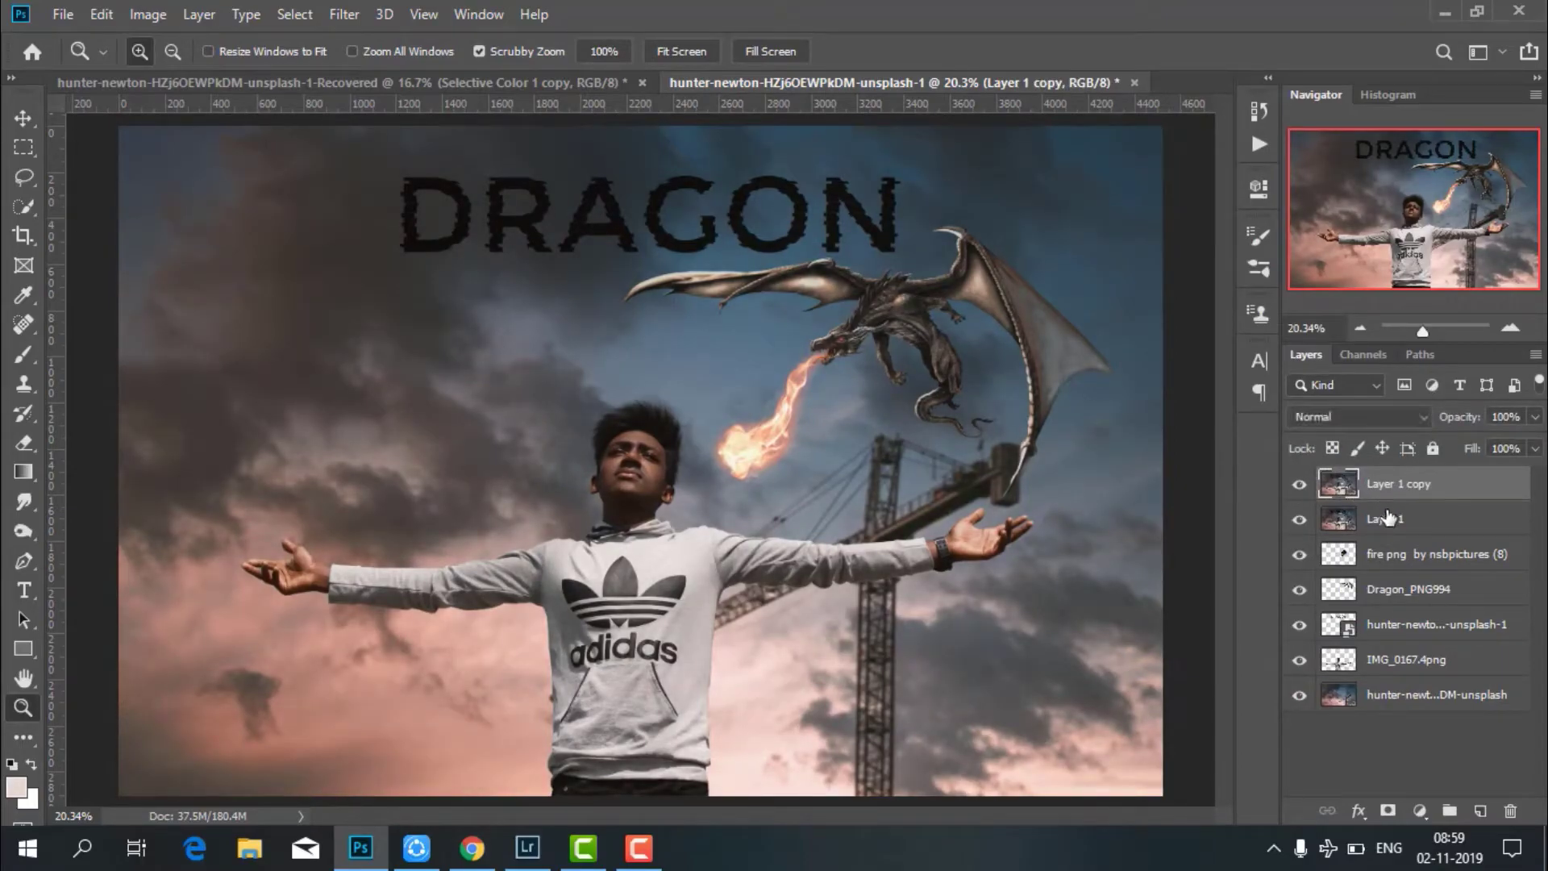
{"action": "key", "text": "ctrl+j"}
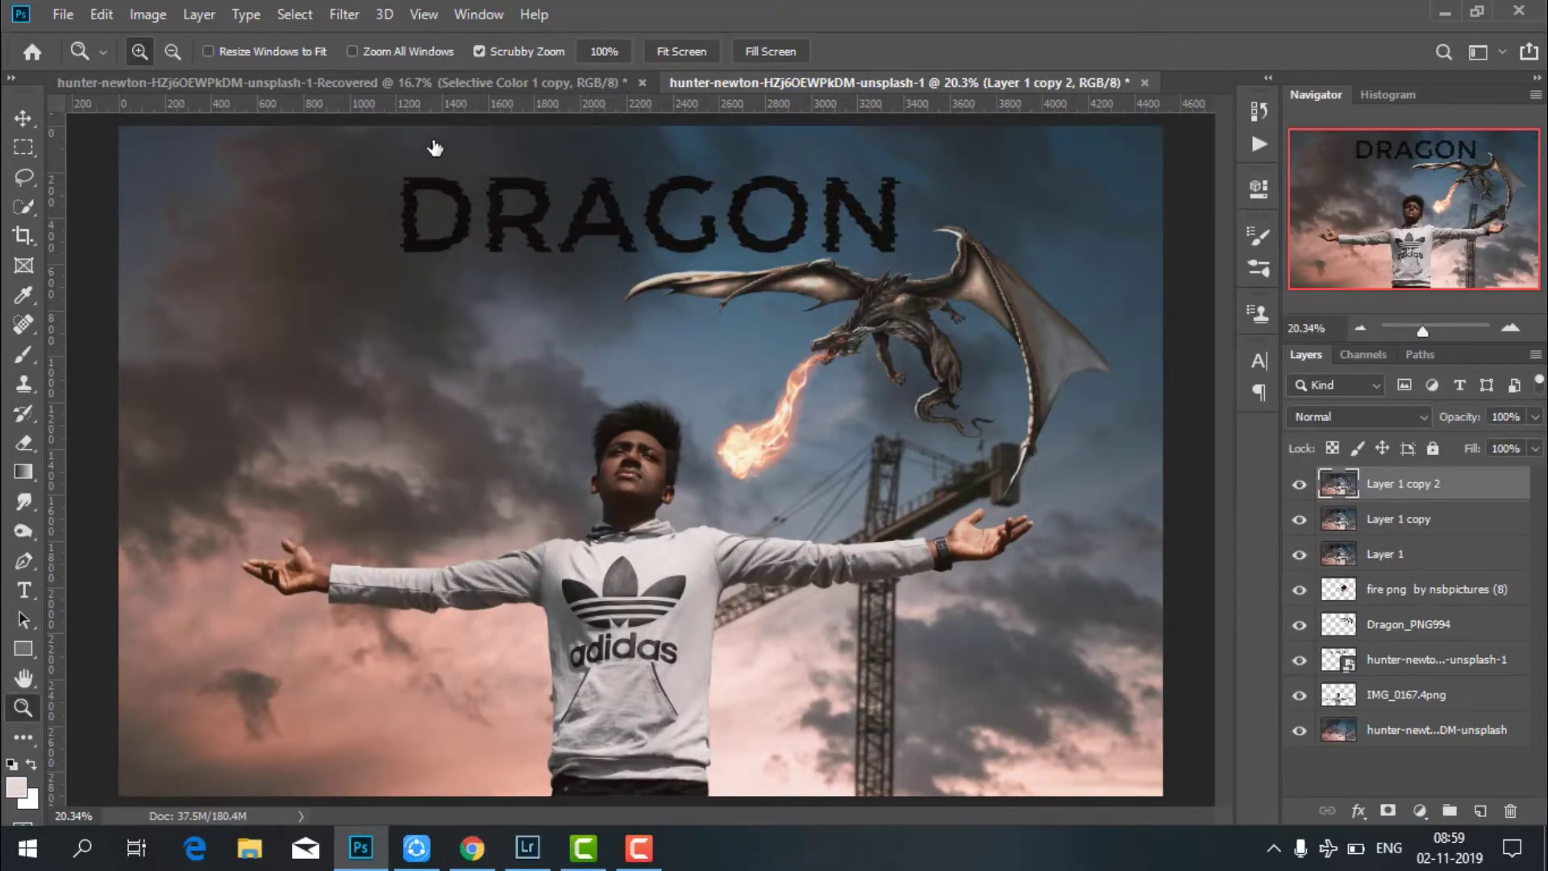
{"action": "left_click", "coordinate": [358, 12]}
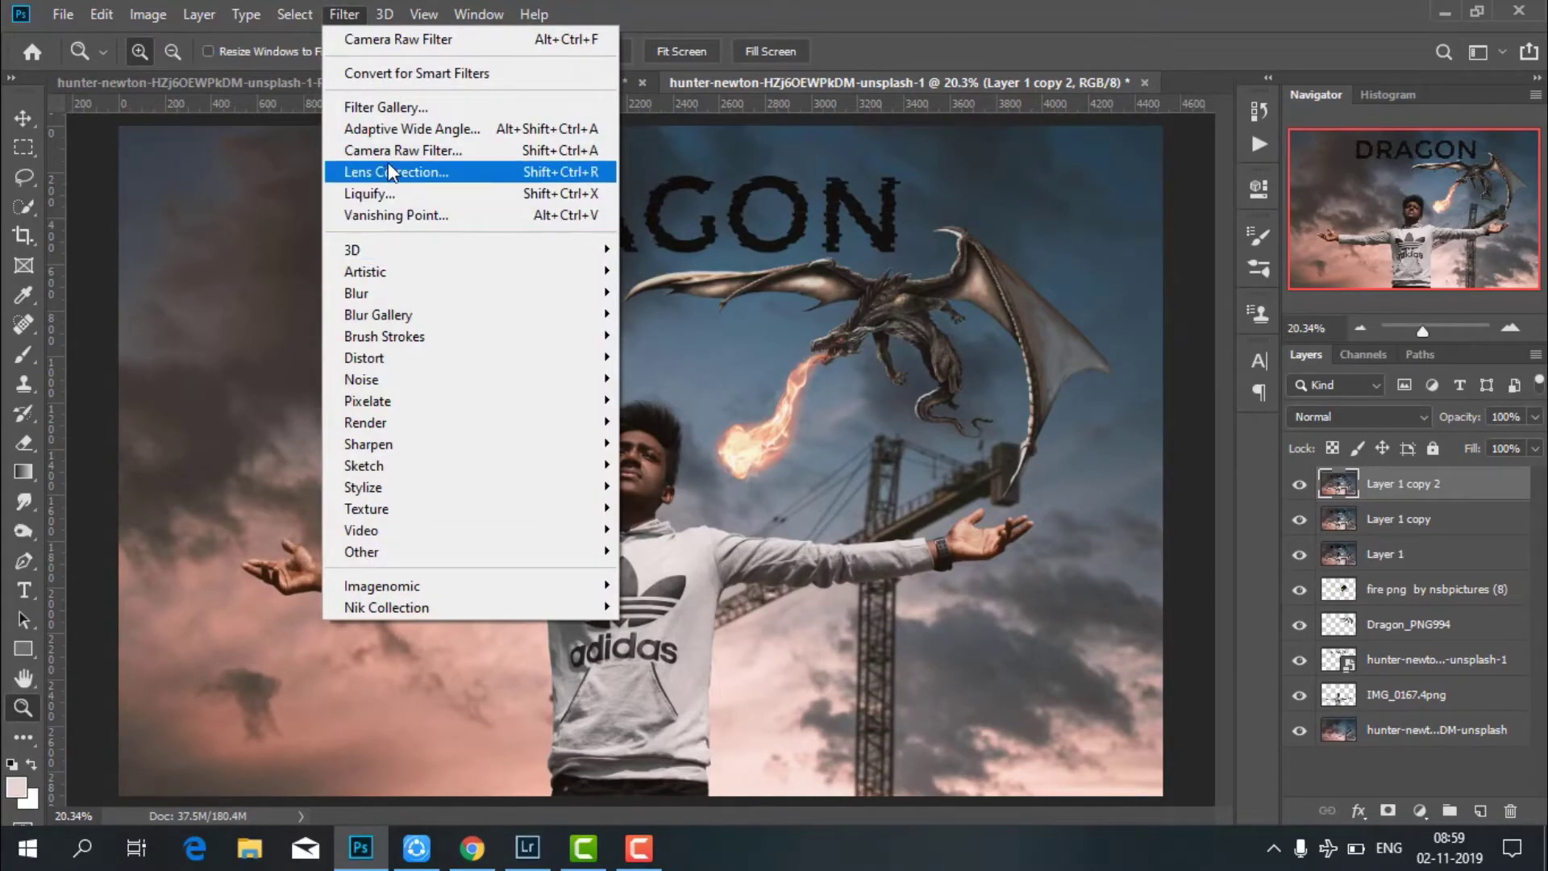
{"action": "left_click", "coordinate": [394, 152]}
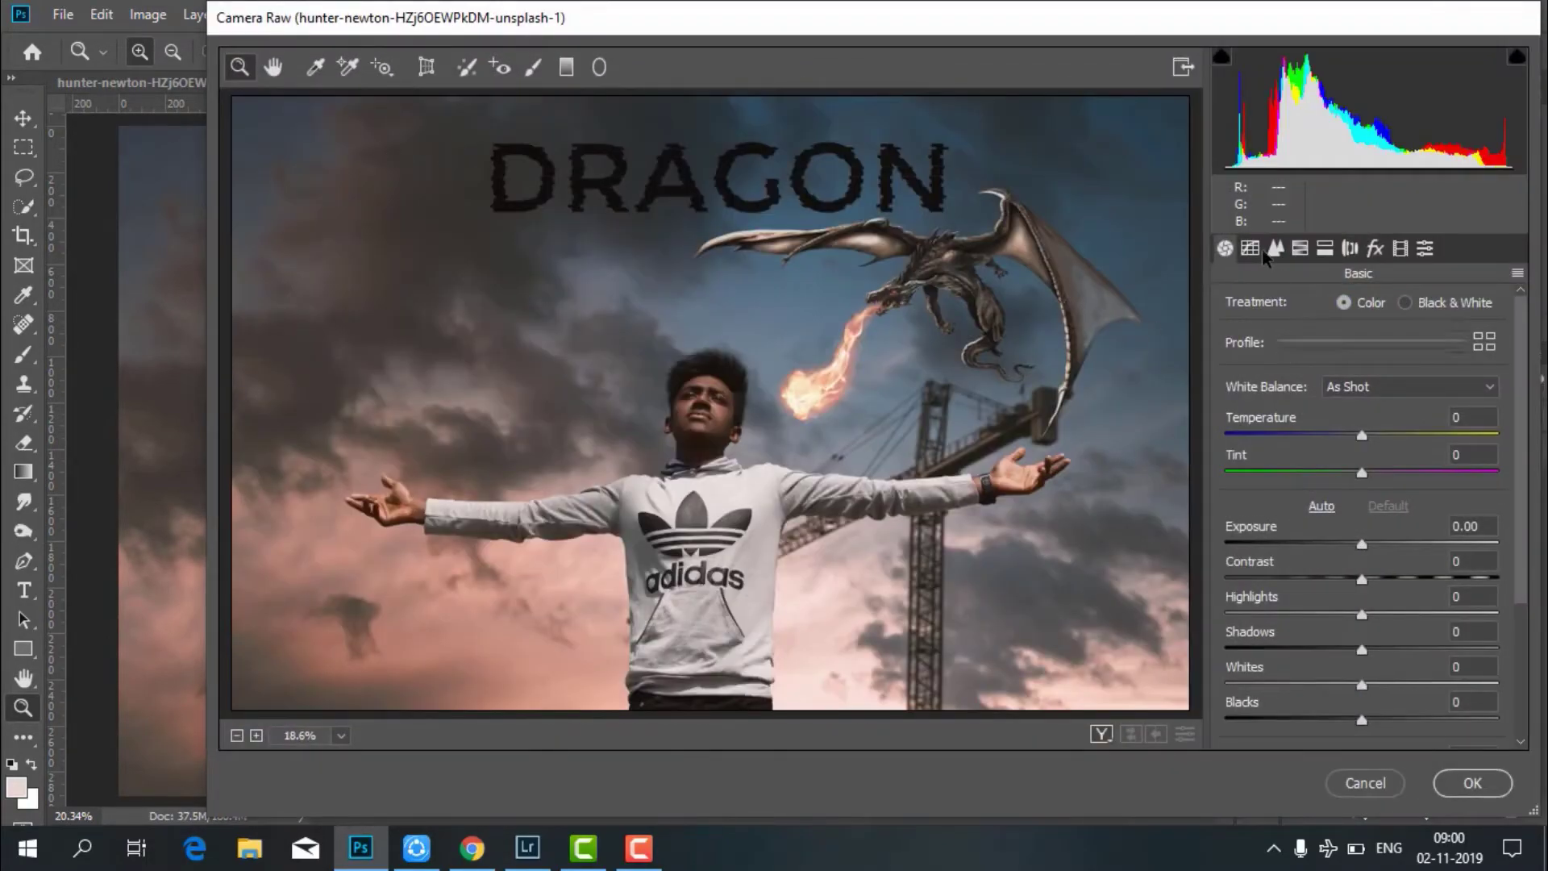
{"action": "left_click", "coordinate": [1274, 248]}
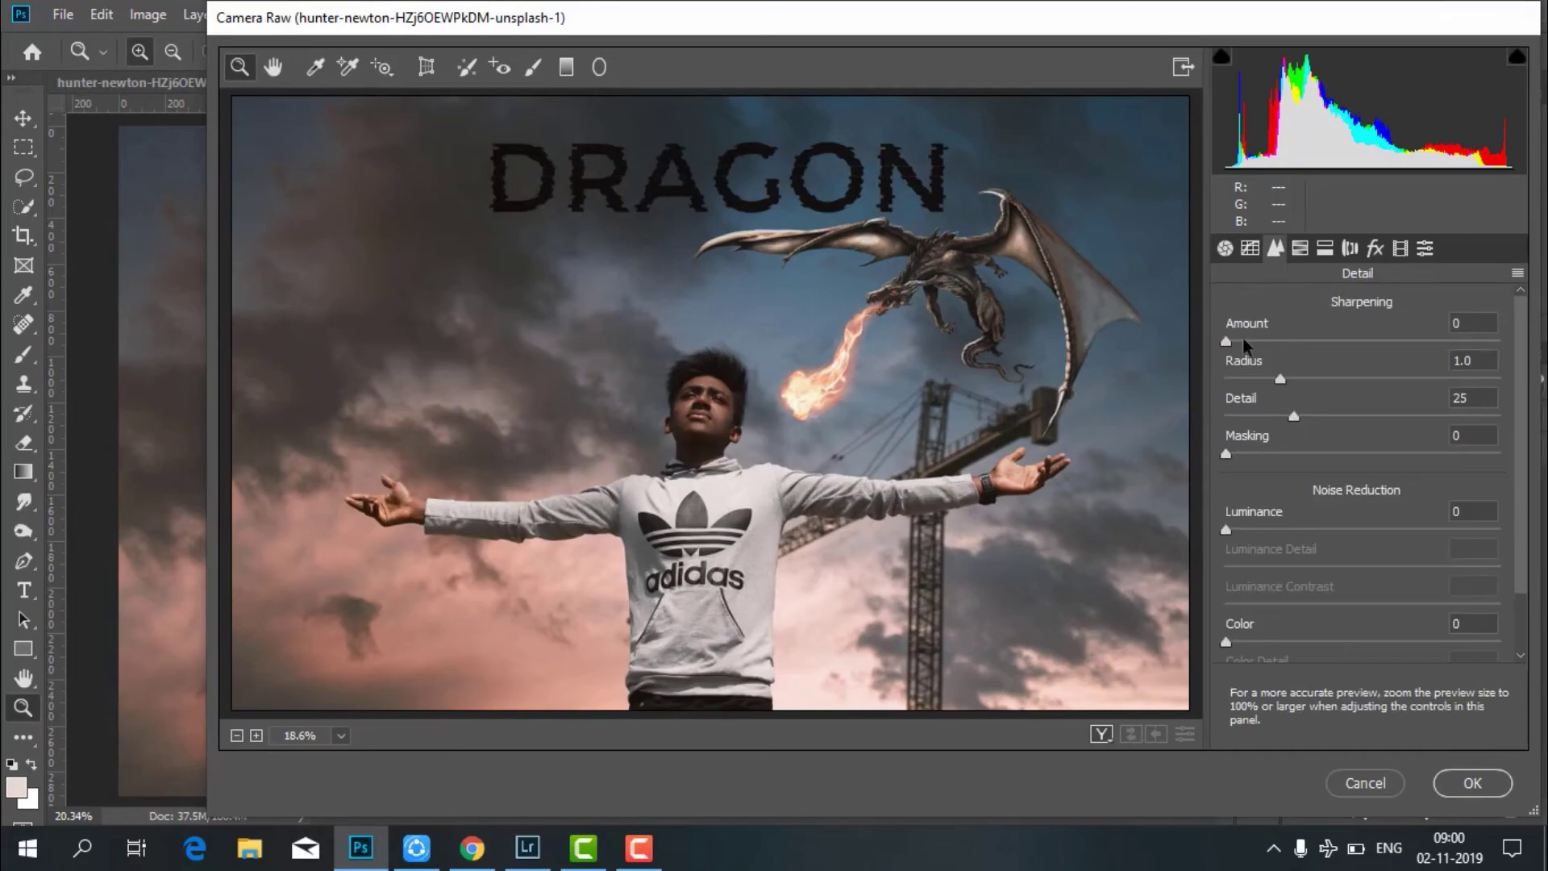
{"action": "left_click", "coordinate": [1224, 249]}
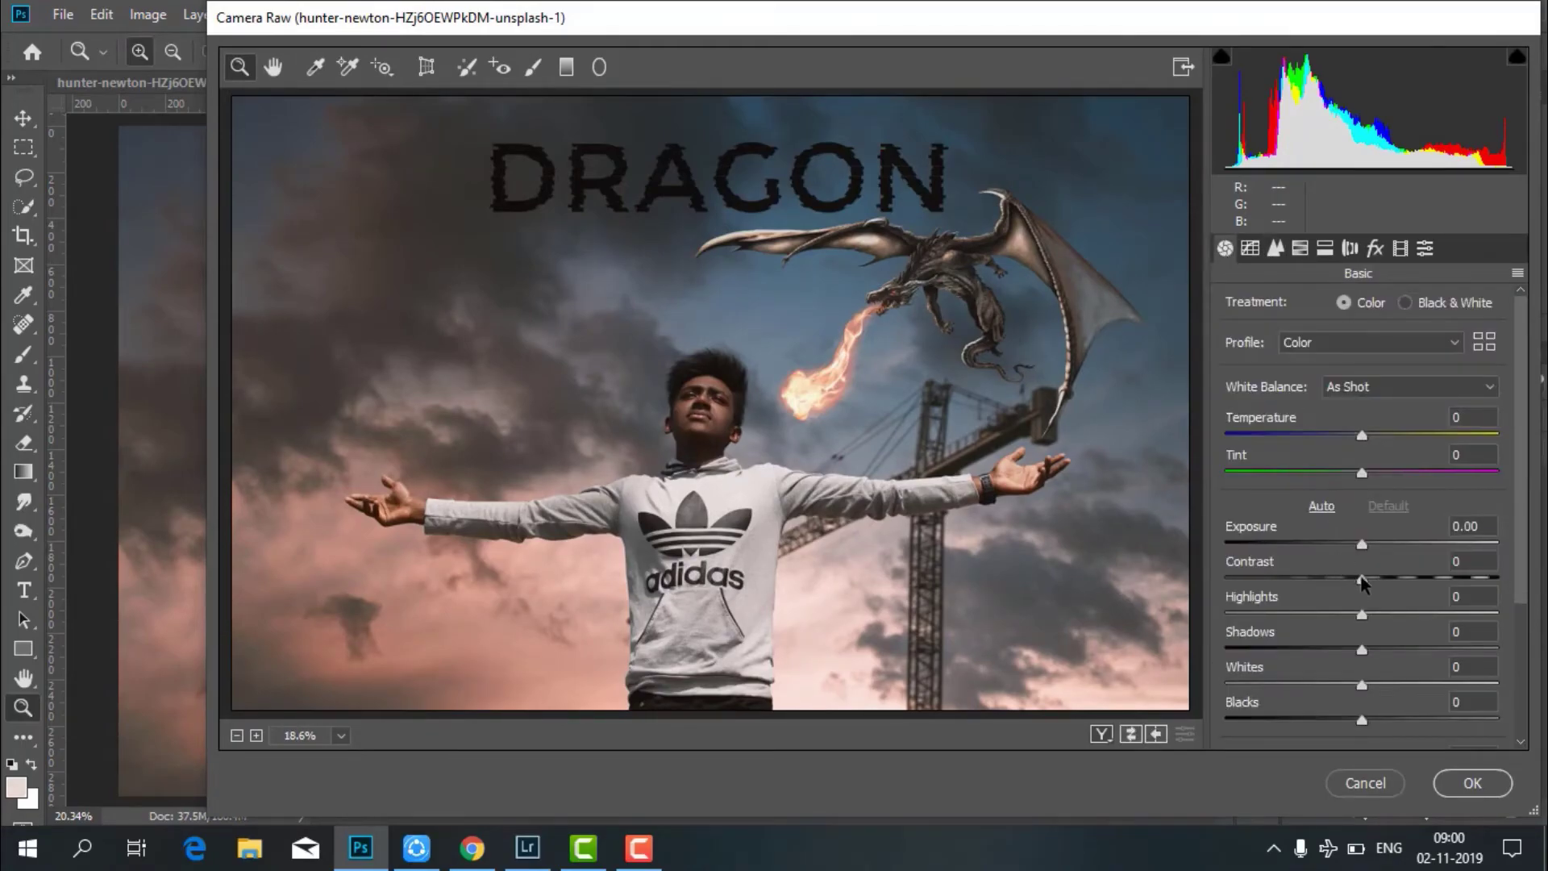
{"action": "mouse_move", "coordinate": [1362, 579]}
{"action": "left_mouse_down"}
{"action": "mouse_move", "coordinate": [1345, 579]}
{"action": "mouse_move", "coordinate": [1380, 605]}
{"action": "mouse_move", "coordinate": [1368, 571]}
{"action": "left_mouse_up"}
{"action": "scroll", "coordinate": [1358, 483], "scroll_direction": "down", "scroll_amount": 3}
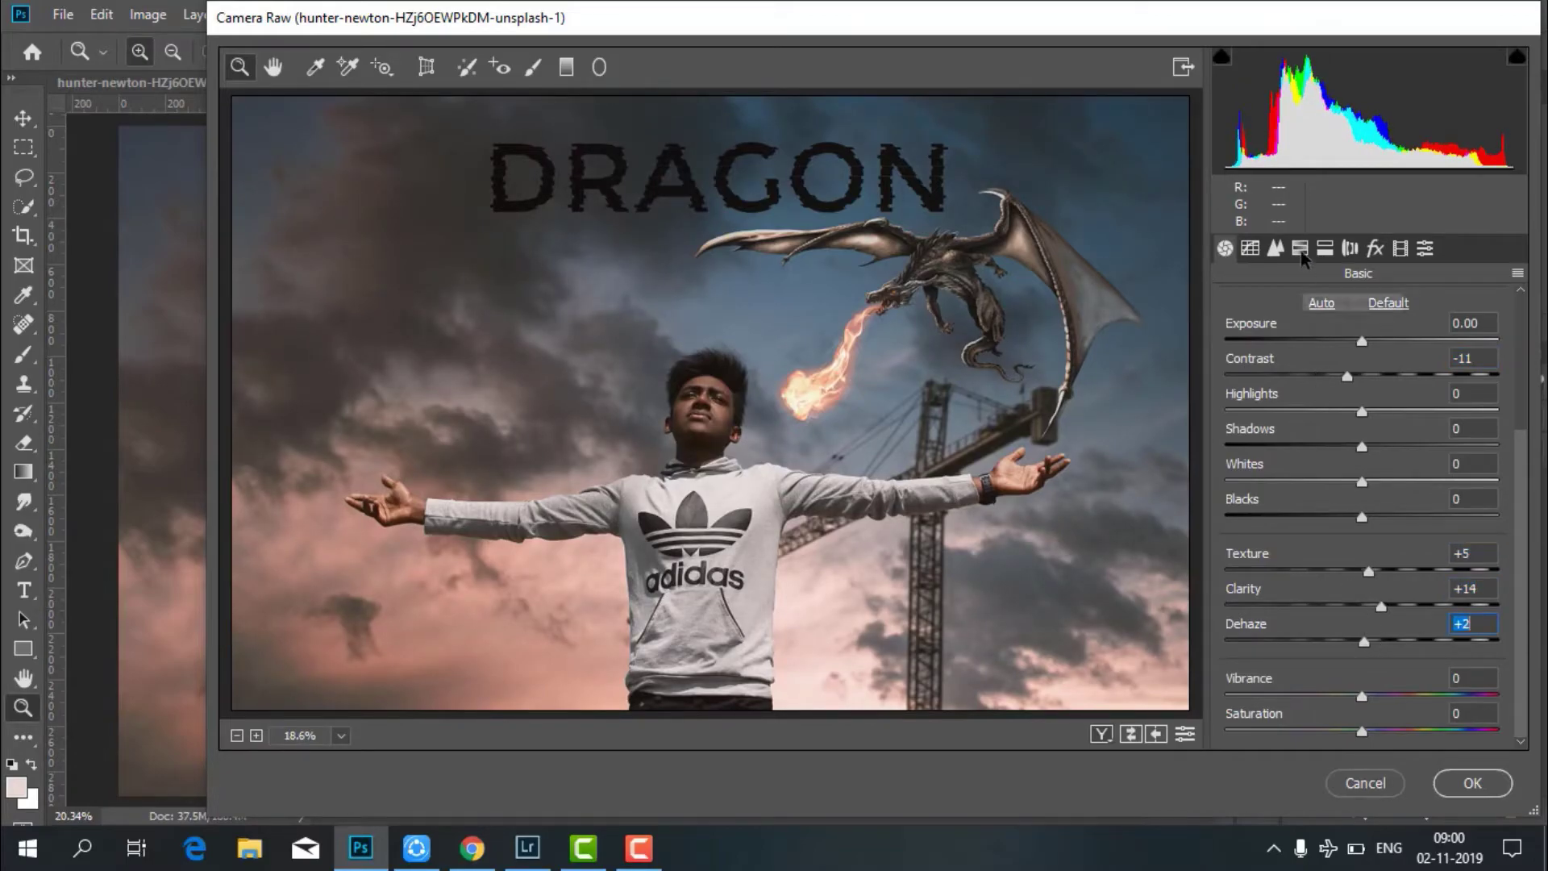
Retune HSL hues and boost saturation: reds +26, yellows +43, blues +28.
{"action": "left_click", "coordinate": [1300, 248]}
{"action": "left_click", "coordinate": [1383, 303]}
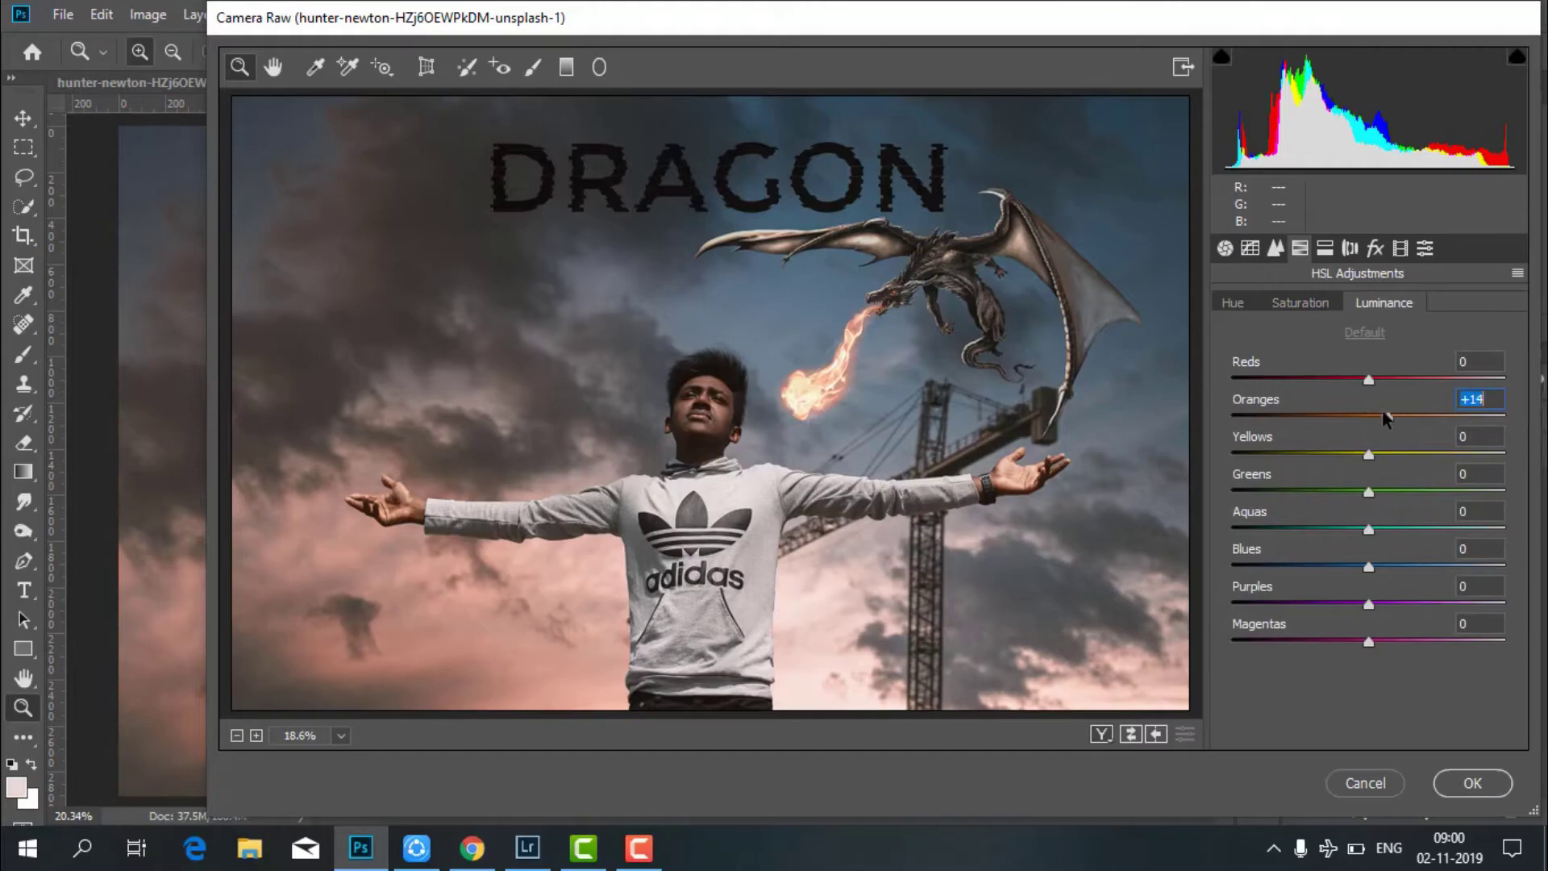
{"action": "left_click", "coordinate": [1311, 303]}
{"action": "left_click_drag", "start_coordinate": [1369, 417], "coordinate": [1274, 454]}
{"action": "left_click", "coordinate": [1233, 303]}
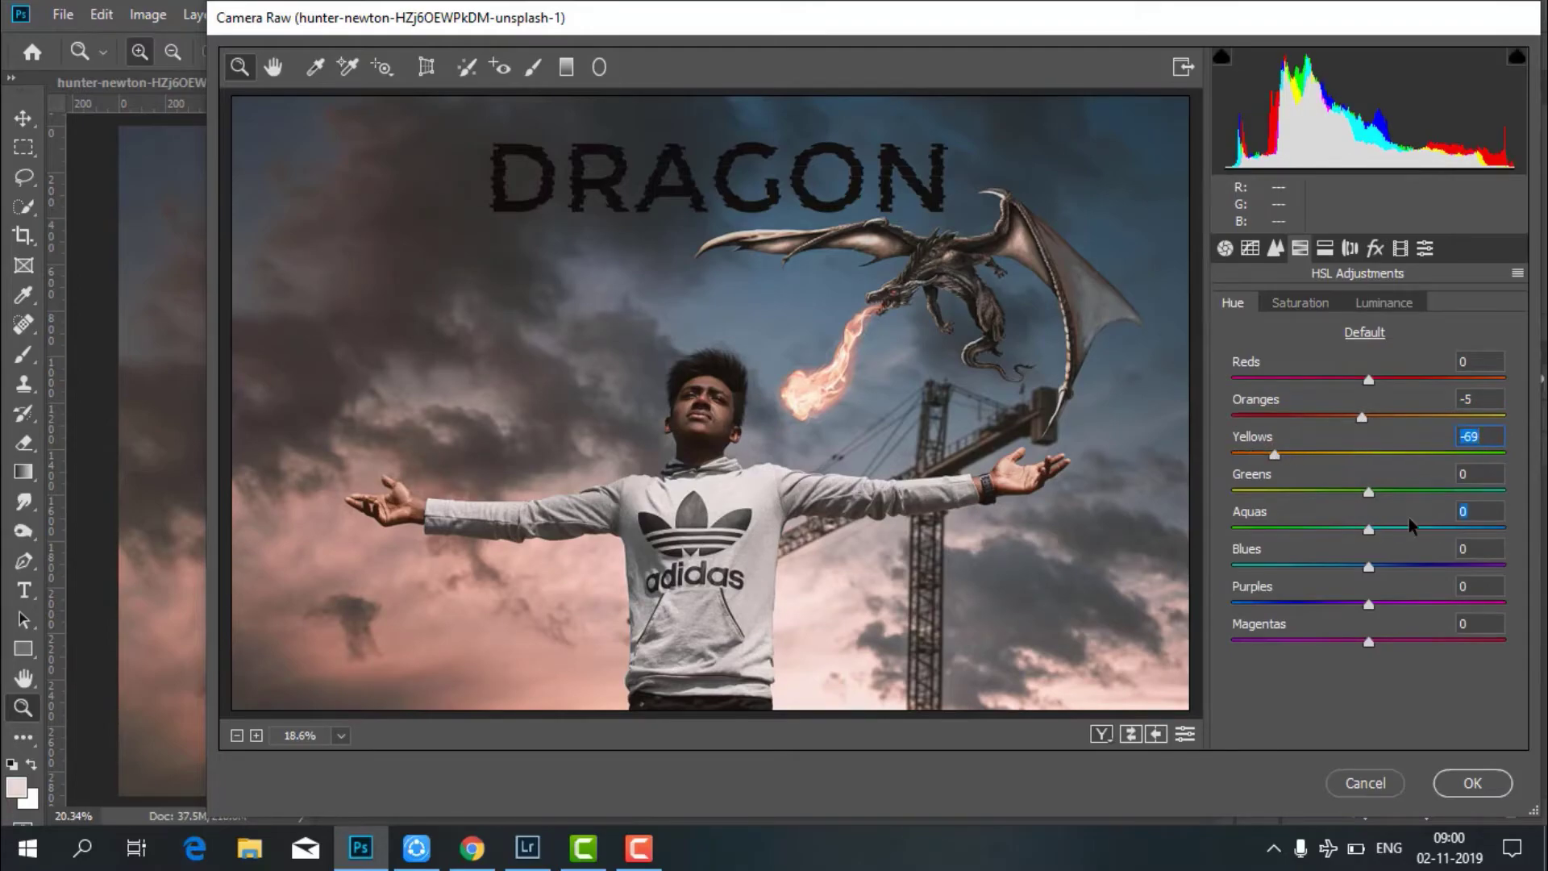
{"action": "left_click_drag", "start_coordinate": [1368, 529], "coordinate": [1375, 566]}
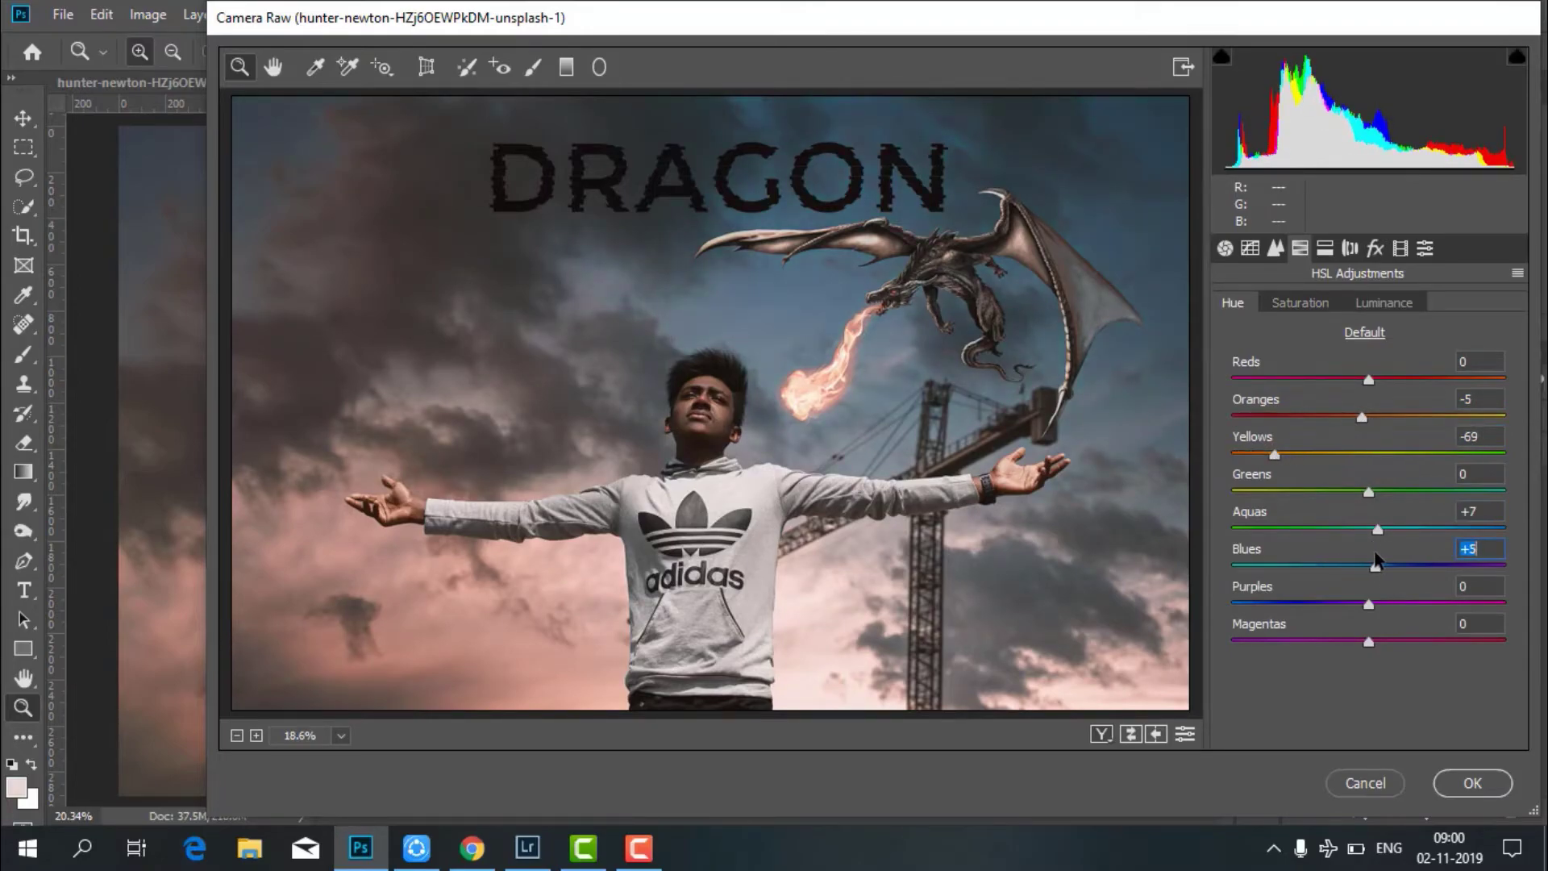
{"action": "left_click", "coordinate": [1300, 303]}
{"action": "mouse_move", "coordinate": [1368, 566]}
{"action": "left_mouse_down"}
{"action": "mouse_move", "coordinate": [1414, 566]}
{"action": "mouse_move", "coordinate": [1397, 557]}
{"action": "left_mouse_up"}
{"action": "left_click_drag", "start_coordinate": [1368, 454], "coordinate": [1432, 454]}
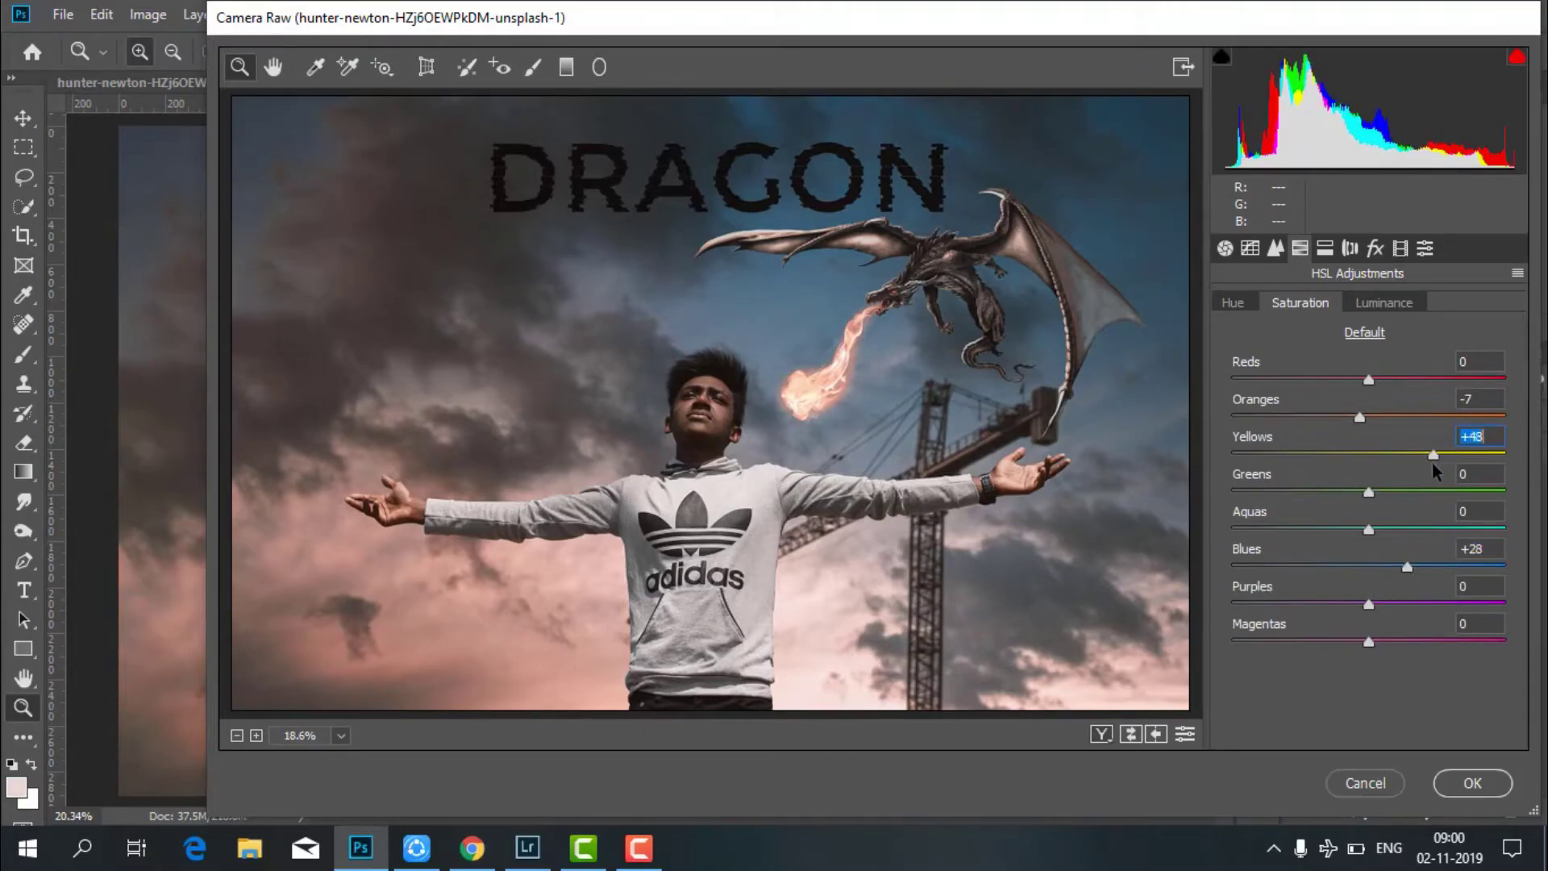
{"action": "left_click_drag", "start_coordinate": [1368, 379], "coordinate": [1419, 379]}
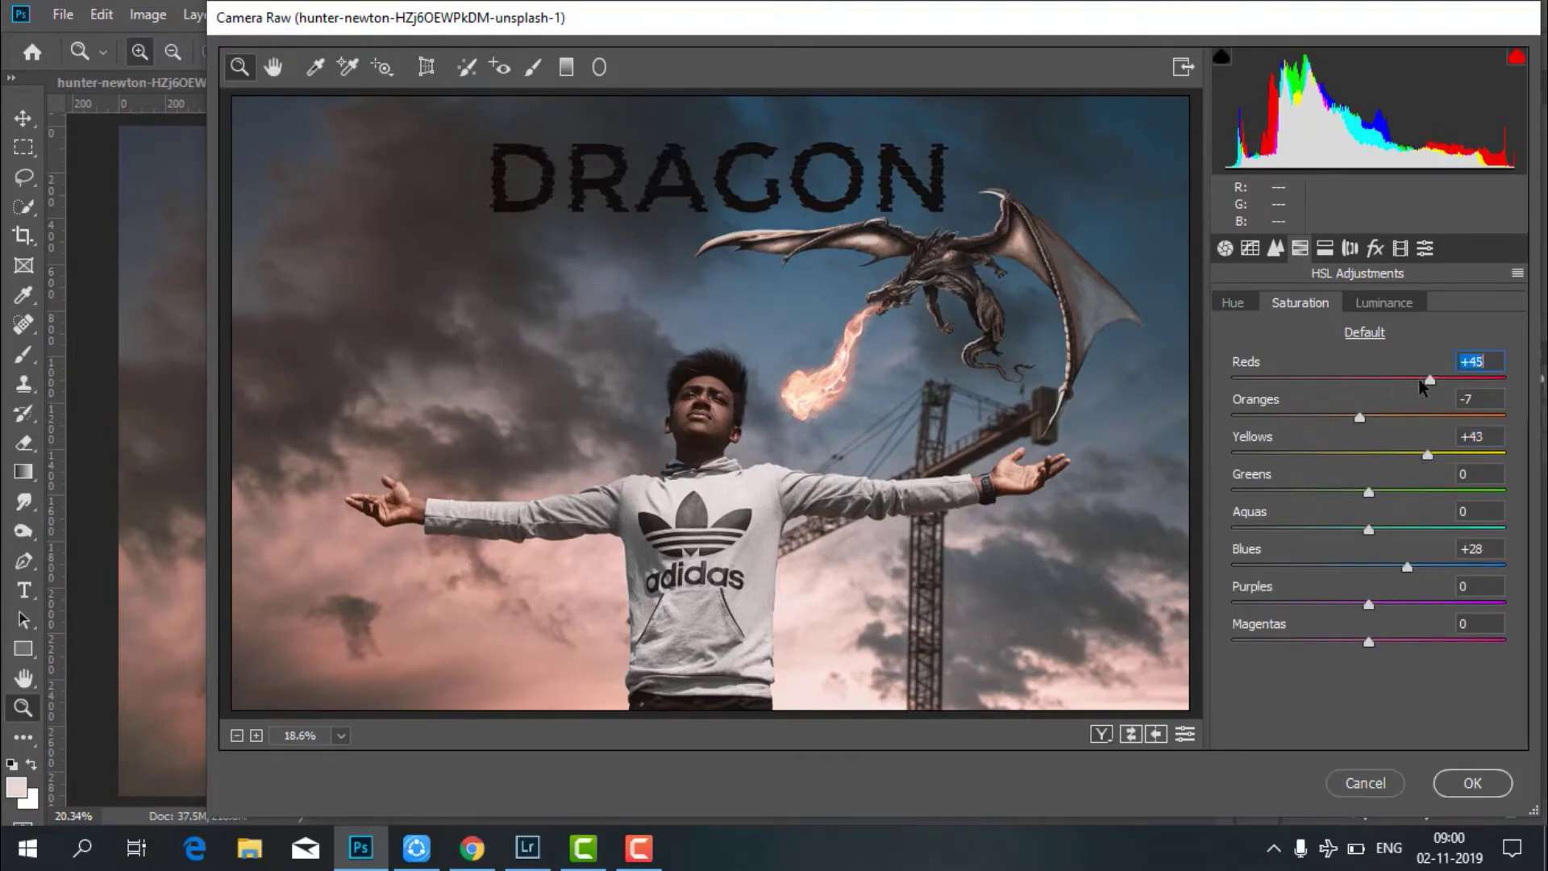
Add split toning with a lightly saturated cool cyan highlight tint and a warm shadow hue.
{"action": "left_click", "coordinate": [1325, 247]}
{"action": "left_click_drag", "start_coordinate": [1232, 338], "coordinate": [1372, 340]}
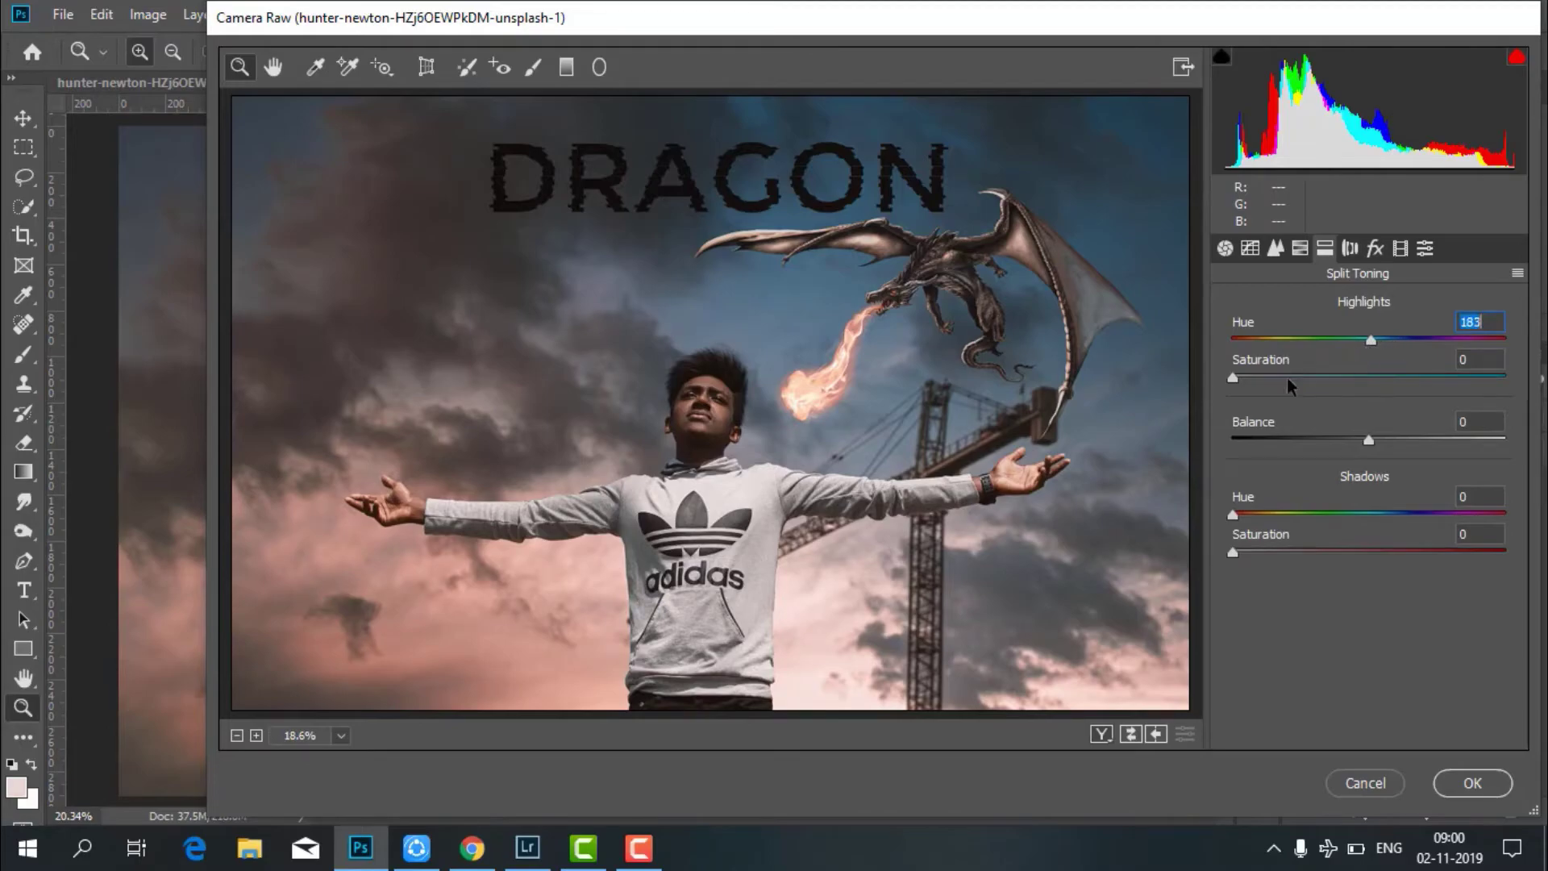
{"action": "left_click_drag", "start_coordinate": [1233, 377], "coordinate": [1251, 383]}
{"action": "mouse_move", "coordinate": [1232, 514]}
{"action": "left_mouse_down"}
{"action": "mouse_move", "coordinate": [1250, 515]}
{"action": "mouse_move", "coordinate": [1238, 552]}
{"action": "left_mouse_up"}
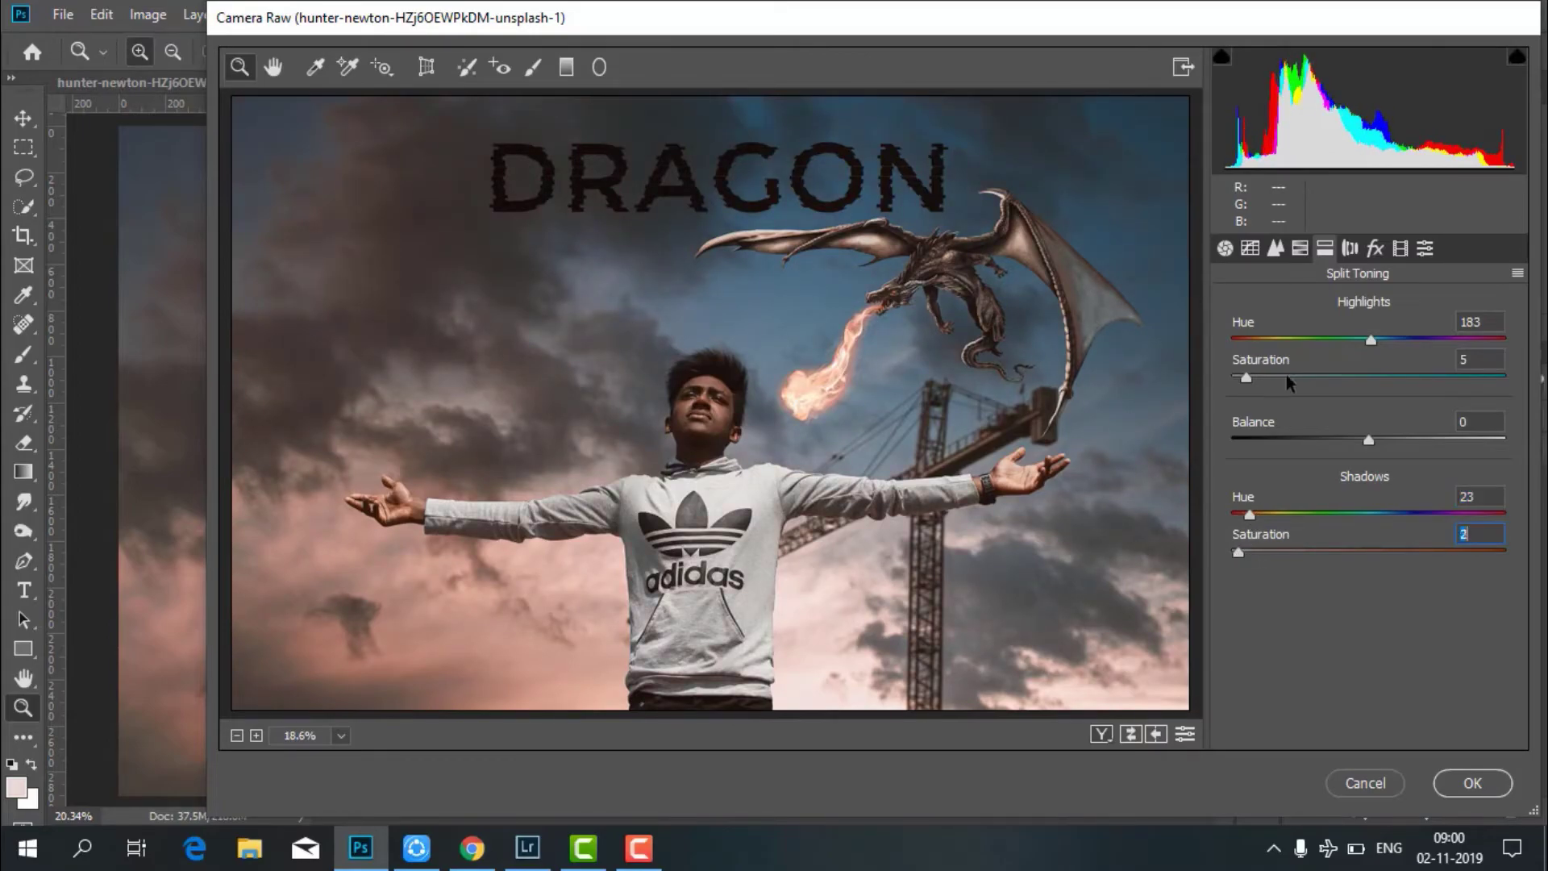
Add grain 13 and a slight -6 vignette in Effects.
{"action": "left_click", "coordinate": [1375, 248]}
{"action": "left_click_drag", "start_coordinate": [1369, 541], "coordinate": [1361, 543]}
{"action": "left_click_drag", "start_coordinate": [1243, 347], "coordinate": [1262, 346]}
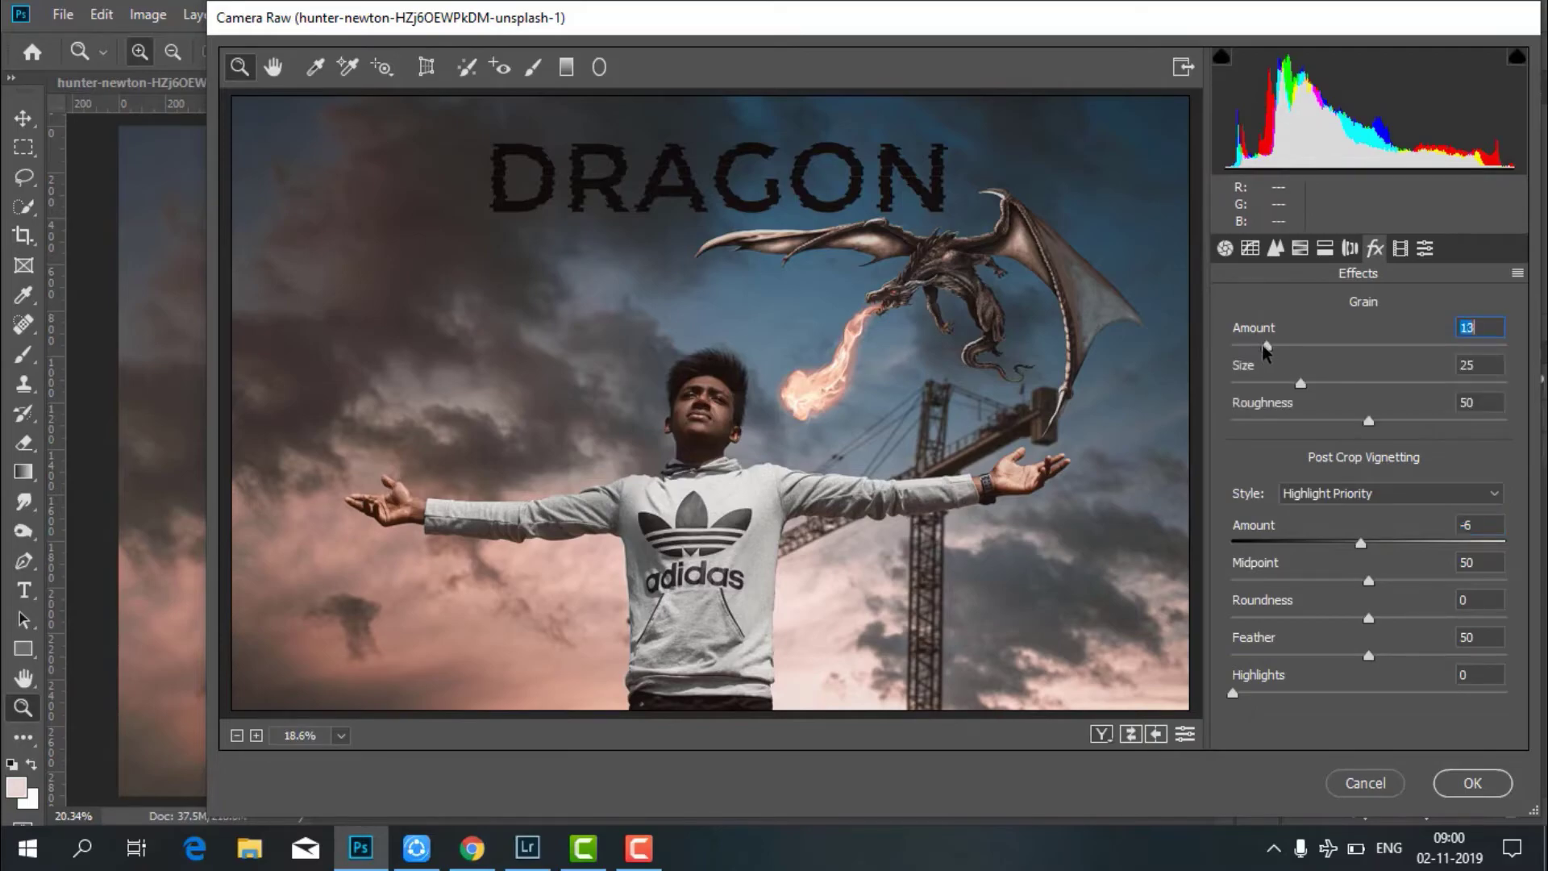
Shift calibration Blue Primary hue to -5 and Green Primary to -7, then apply the grade.
{"action": "left_click", "coordinate": [1400, 247]}
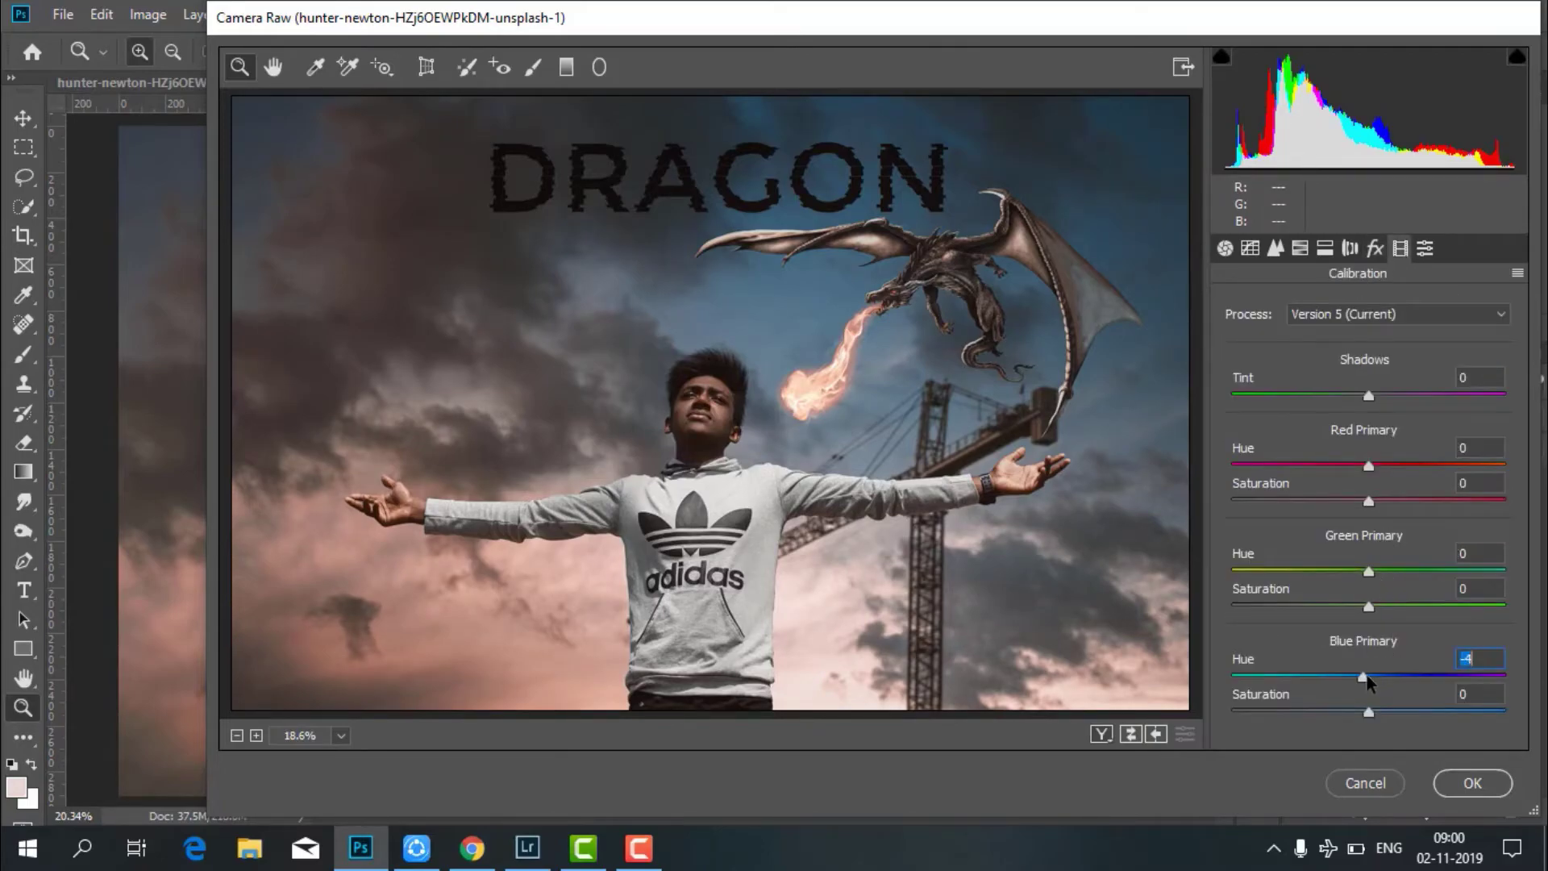
{"action": "left_click_drag", "start_coordinate": [1367, 675], "coordinate": [1364, 675]}
{"action": "left_click_drag", "start_coordinate": [1369, 572], "coordinate": [1359, 572]}
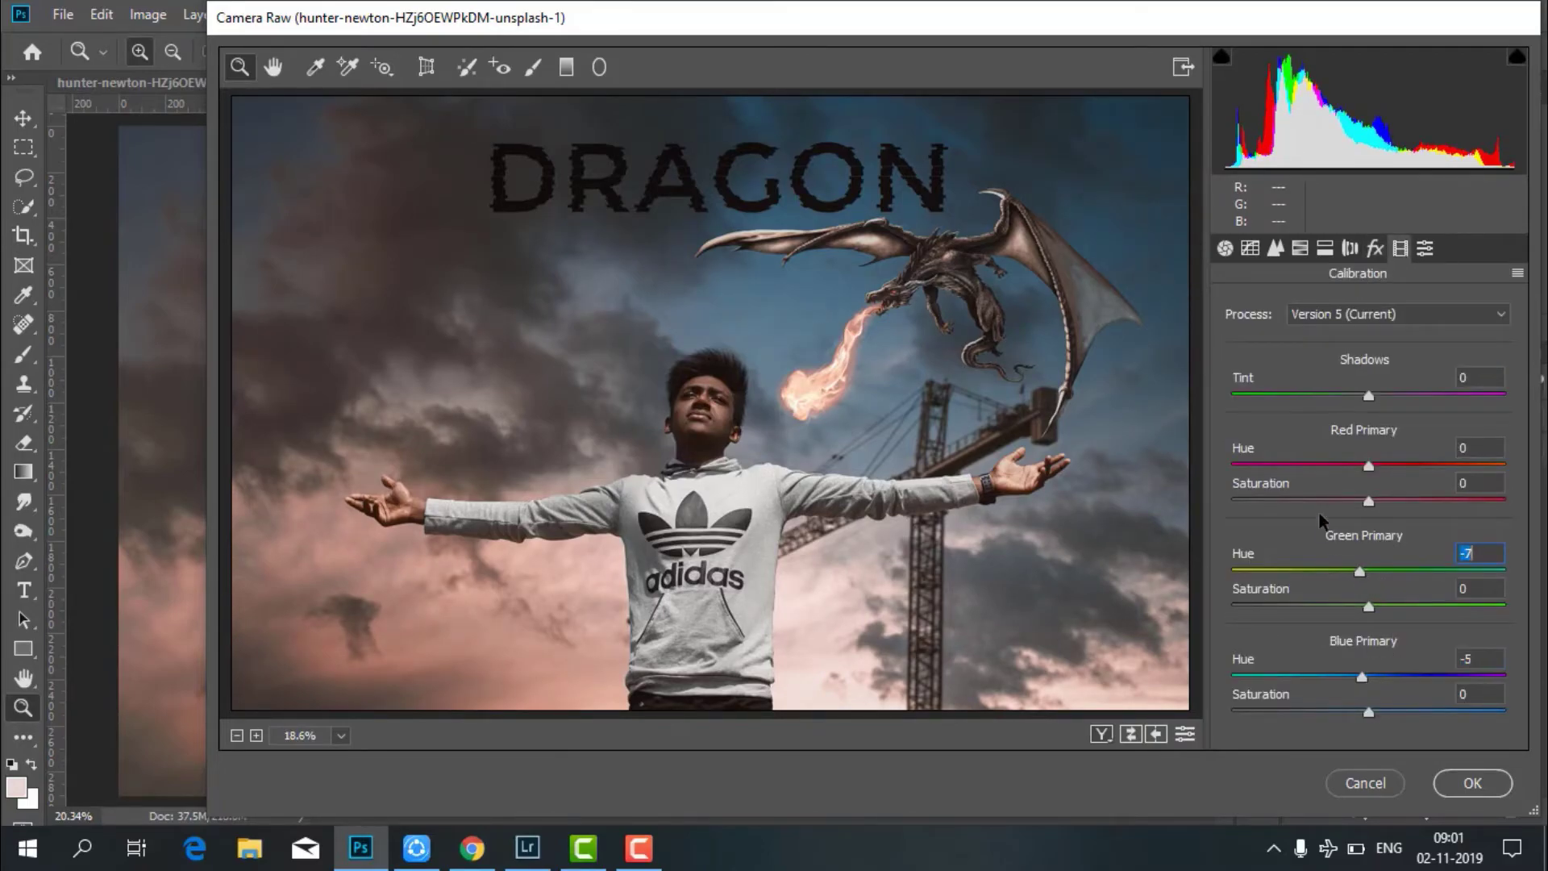
{"action": "left_click", "coordinate": [1224, 248]}
{"action": "scroll", "coordinate": [1355, 459], "scroll_direction": "up", "scroll_amount": 1}
{"action": "scroll", "coordinate": [1353, 458], "scroll_direction": "up", "scroll_amount": 3}
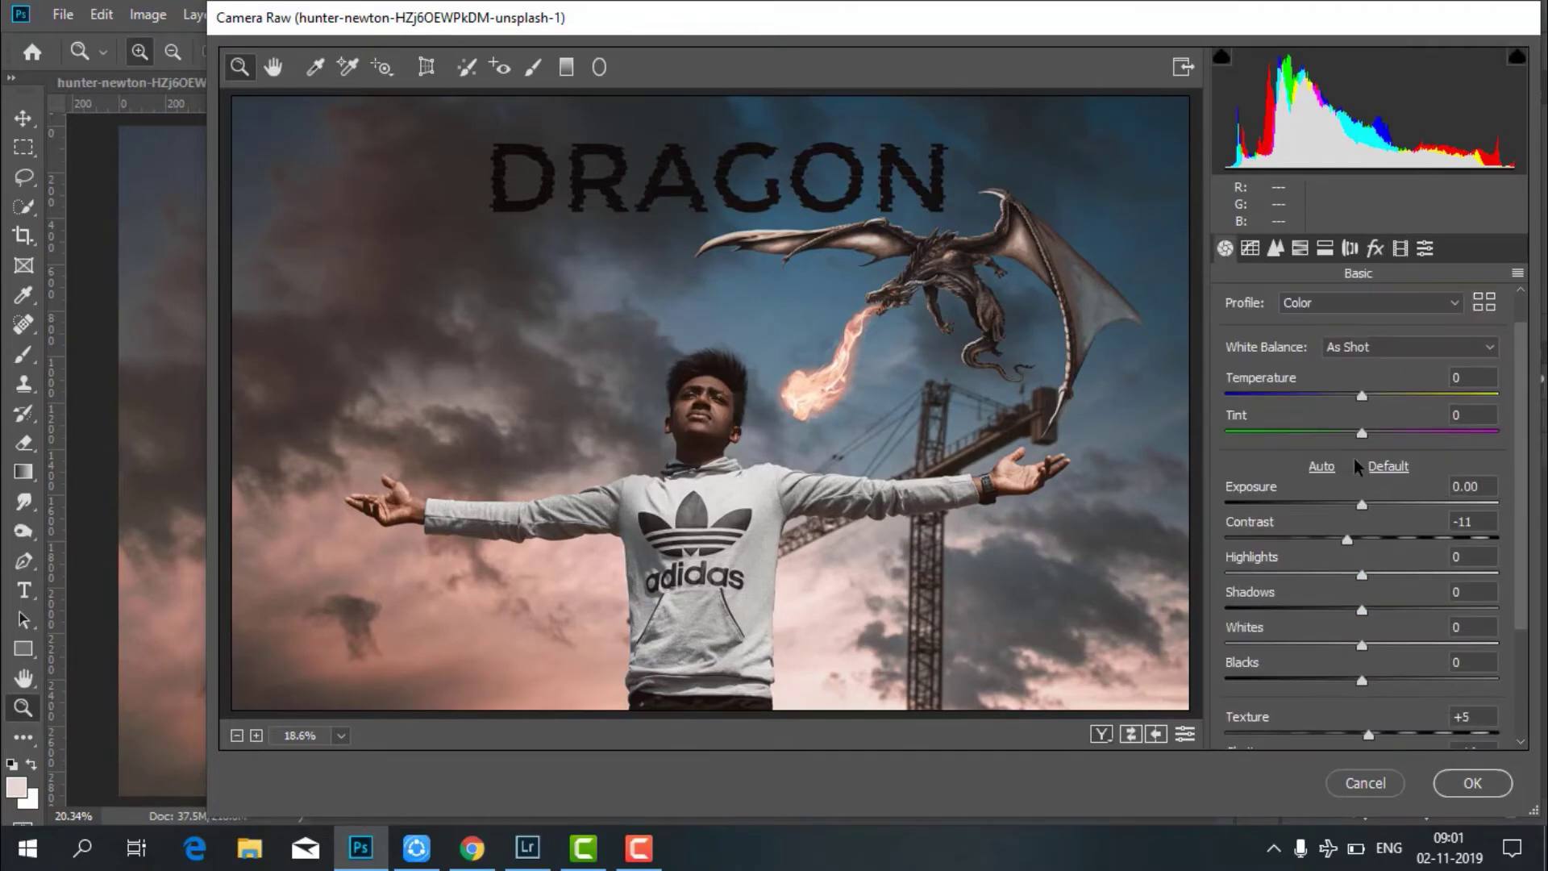
{"action": "left_click", "coordinate": [1469, 779]}
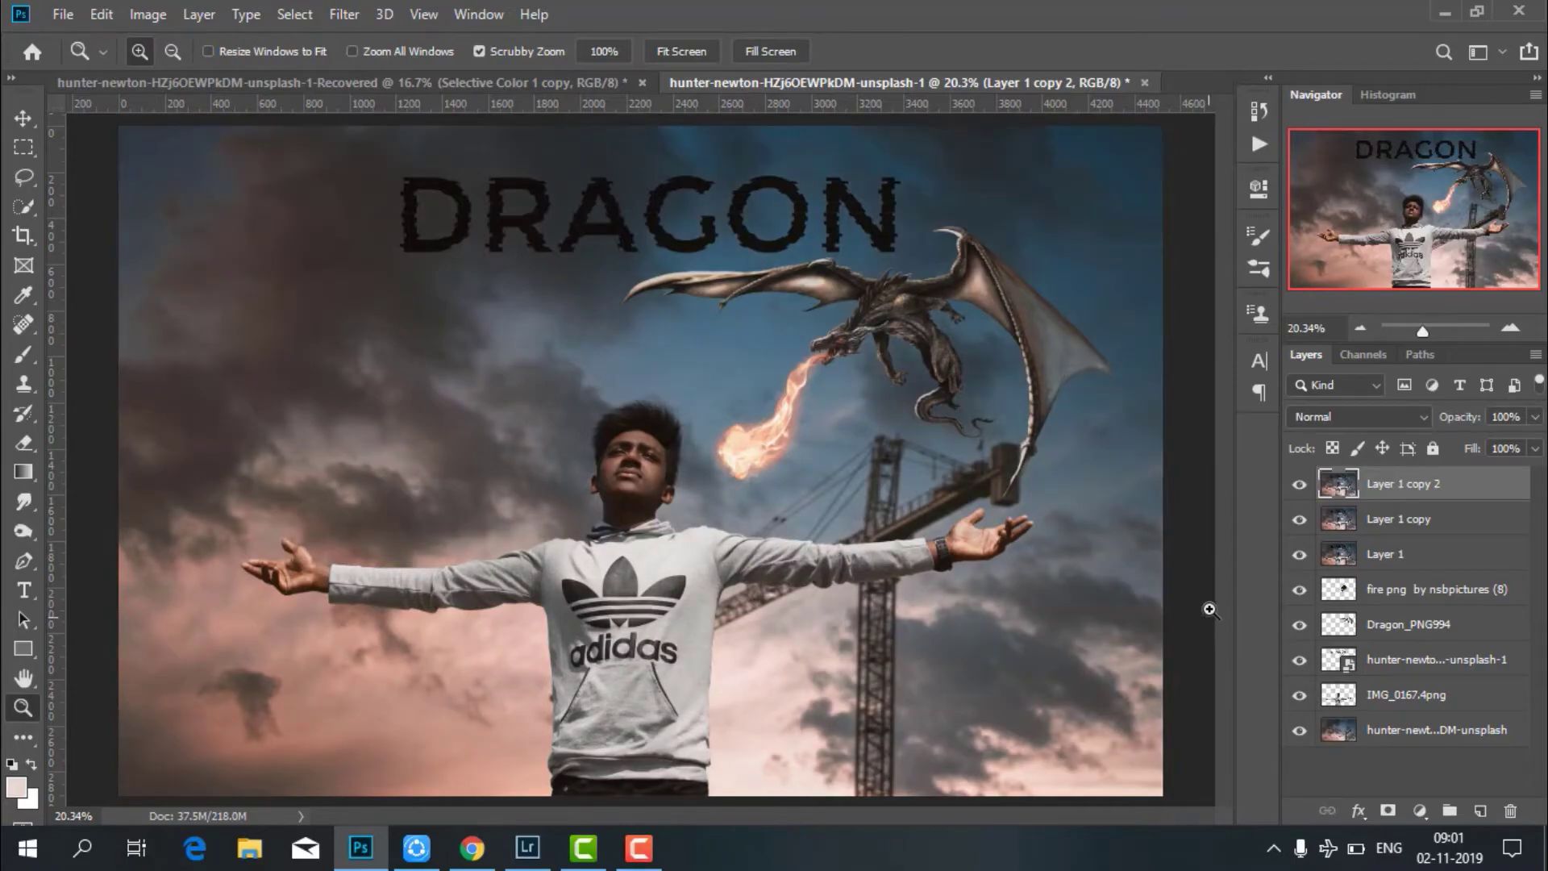
Add a Selective Color adjustment and set Reds Cyan to -33 with a slight Black tweak.
{"action": "left_click", "coordinate": [1302, 488]}
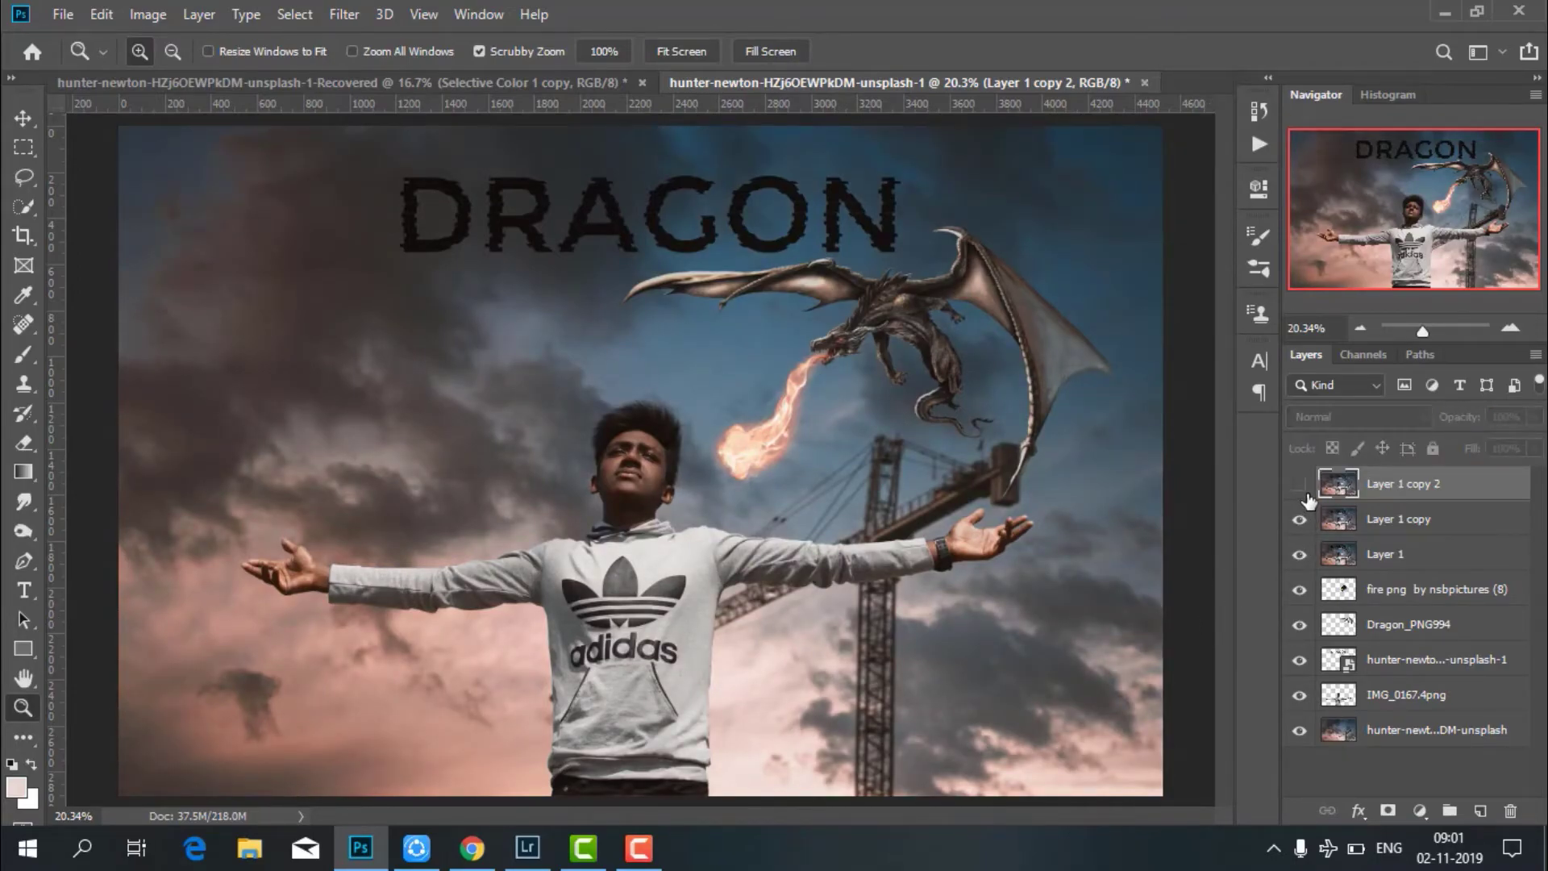
{"action": "left_click", "coordinate": [1300, 487]}
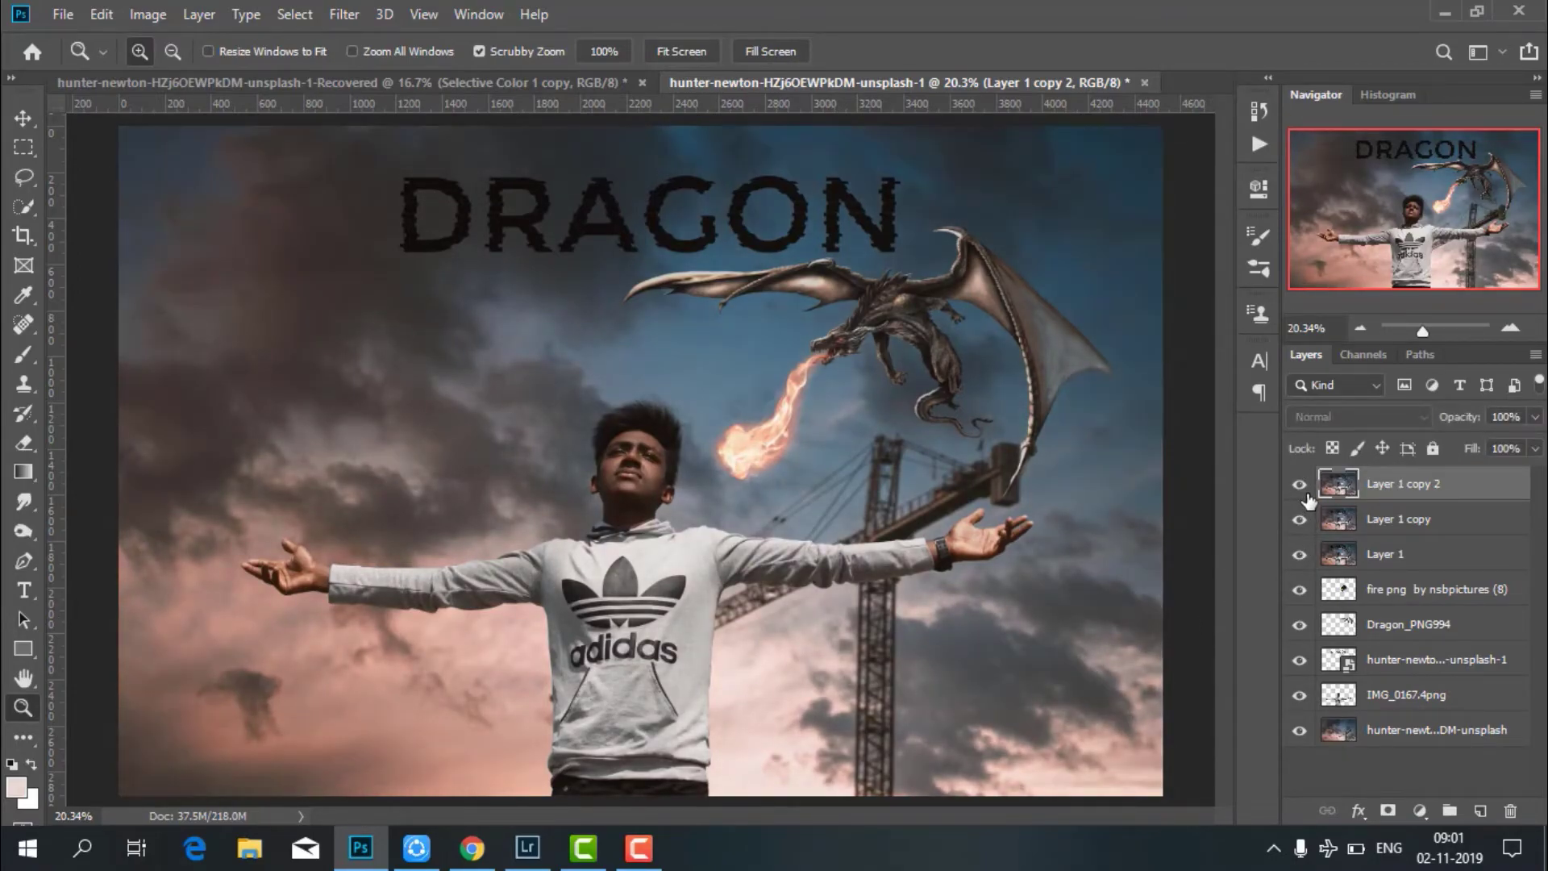
{"action": "left_click", "coordinate": [1418, 809]}
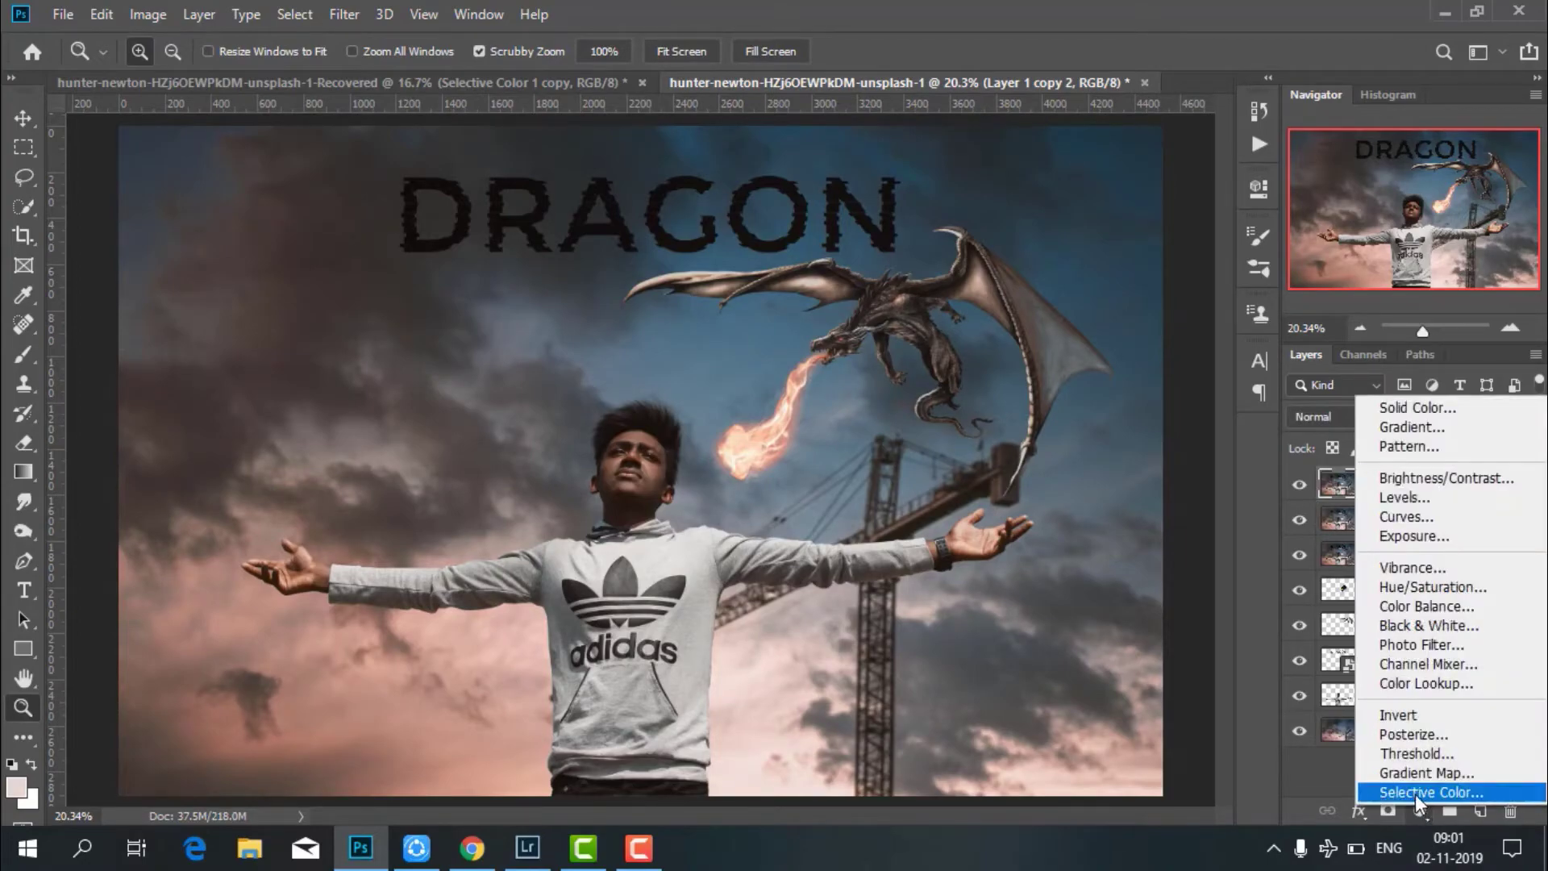
{"action": "left_click", "coordinate": [1415, 793]}
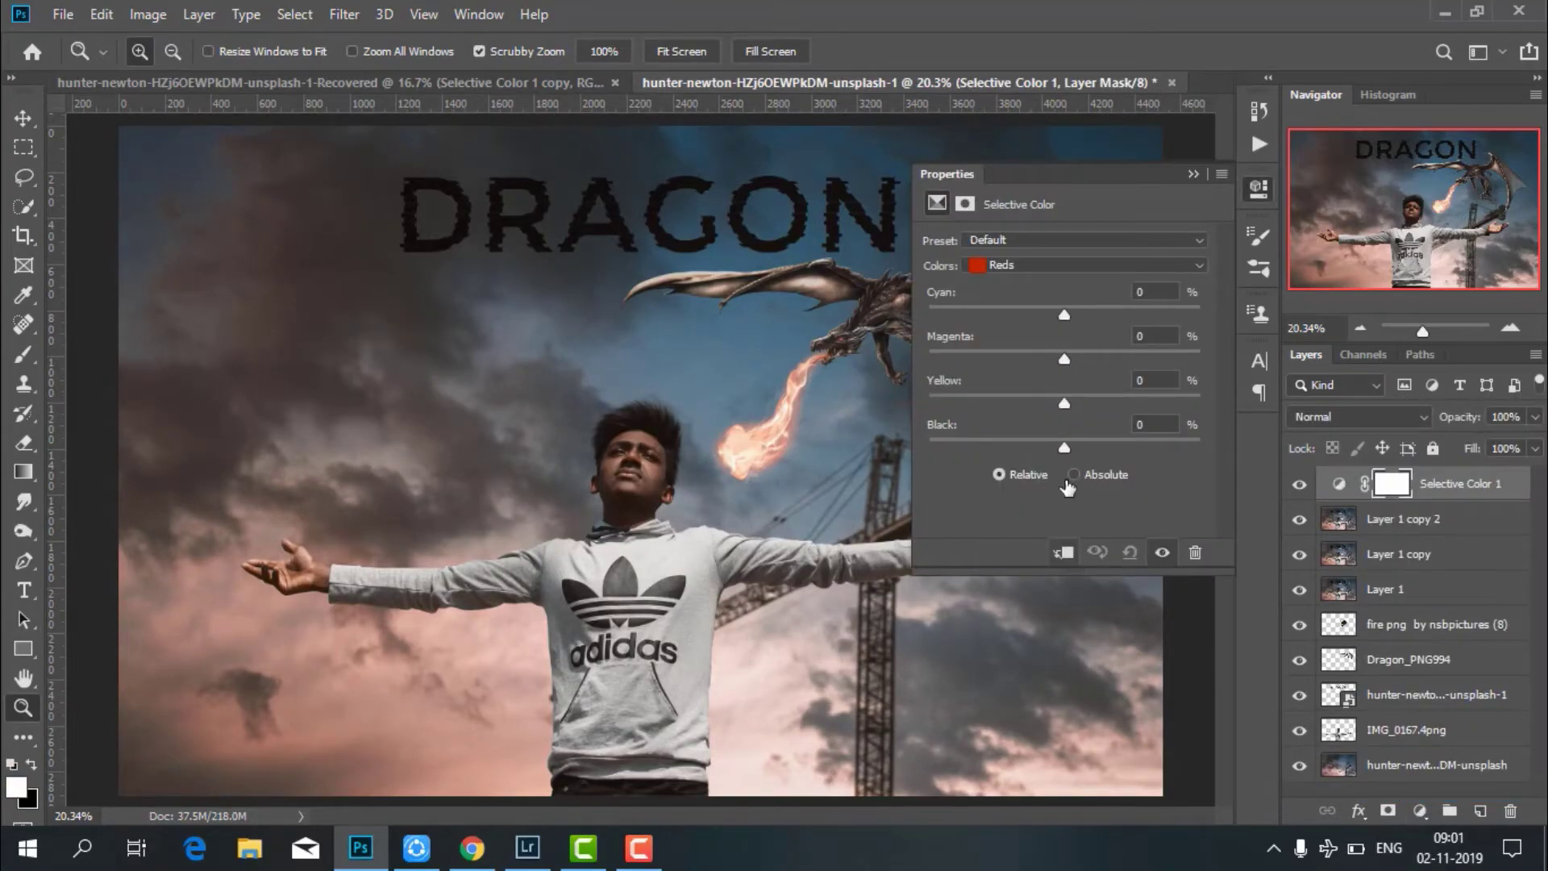
{"action": "left_click_drag", "start_coordinate": [1066, 314], "coordinate": [1019, 326]}
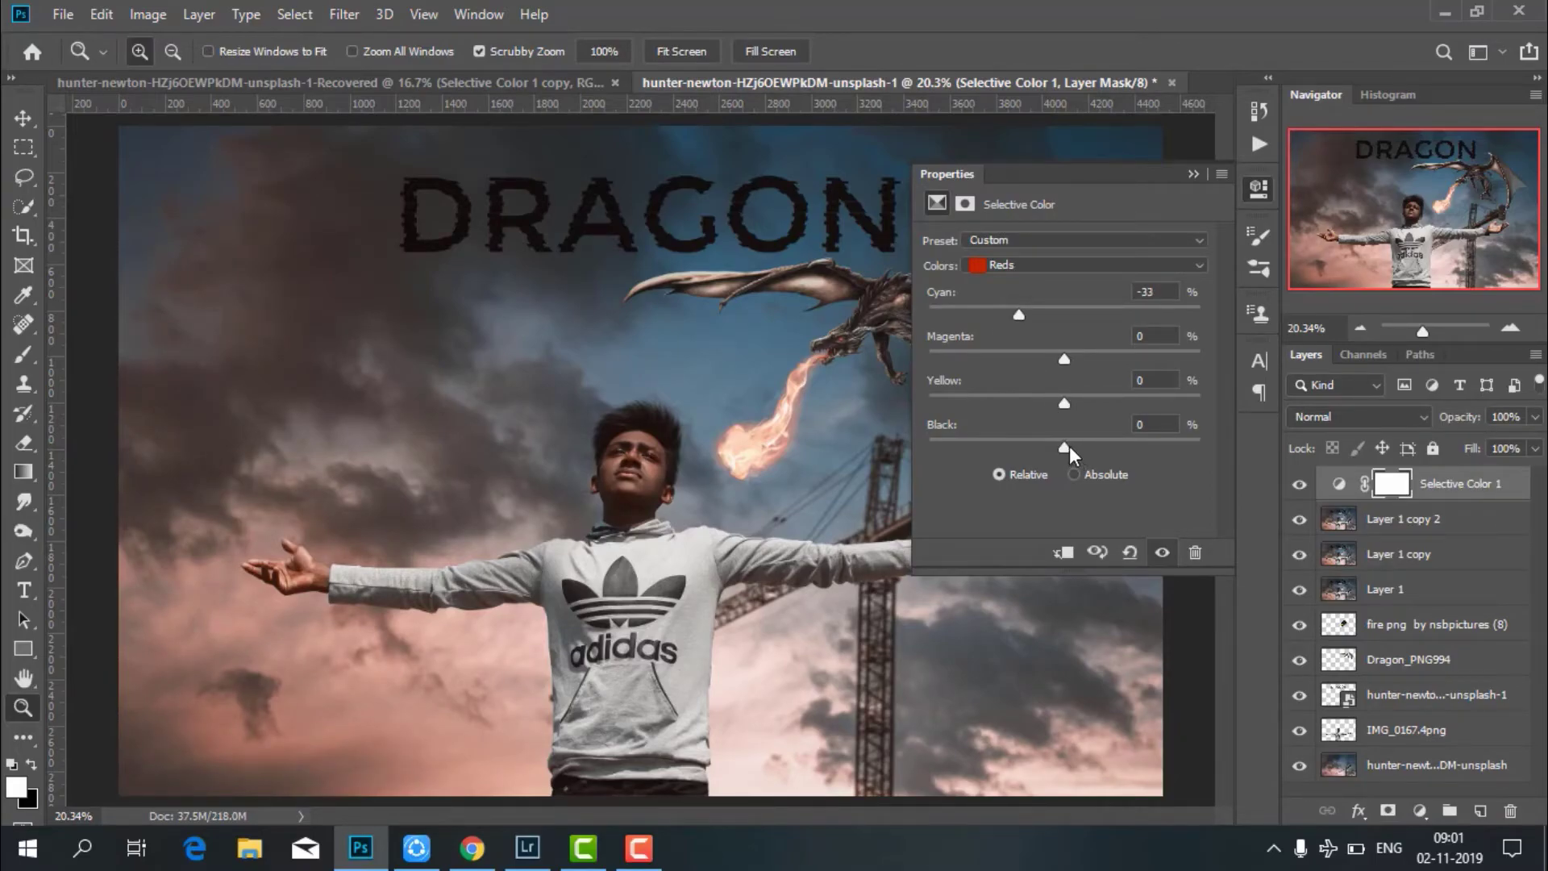
{"action": "left_click_drag", "start_coordinate": [1069, 447], "coordinate": [1076, 441]}
Lighten the Blacks range with a touch of cyan, and reduce black in the Whites.
{"action": "left_click", "coordinate": [1048, 266]}
{"action": "key", "text": "Escape"}
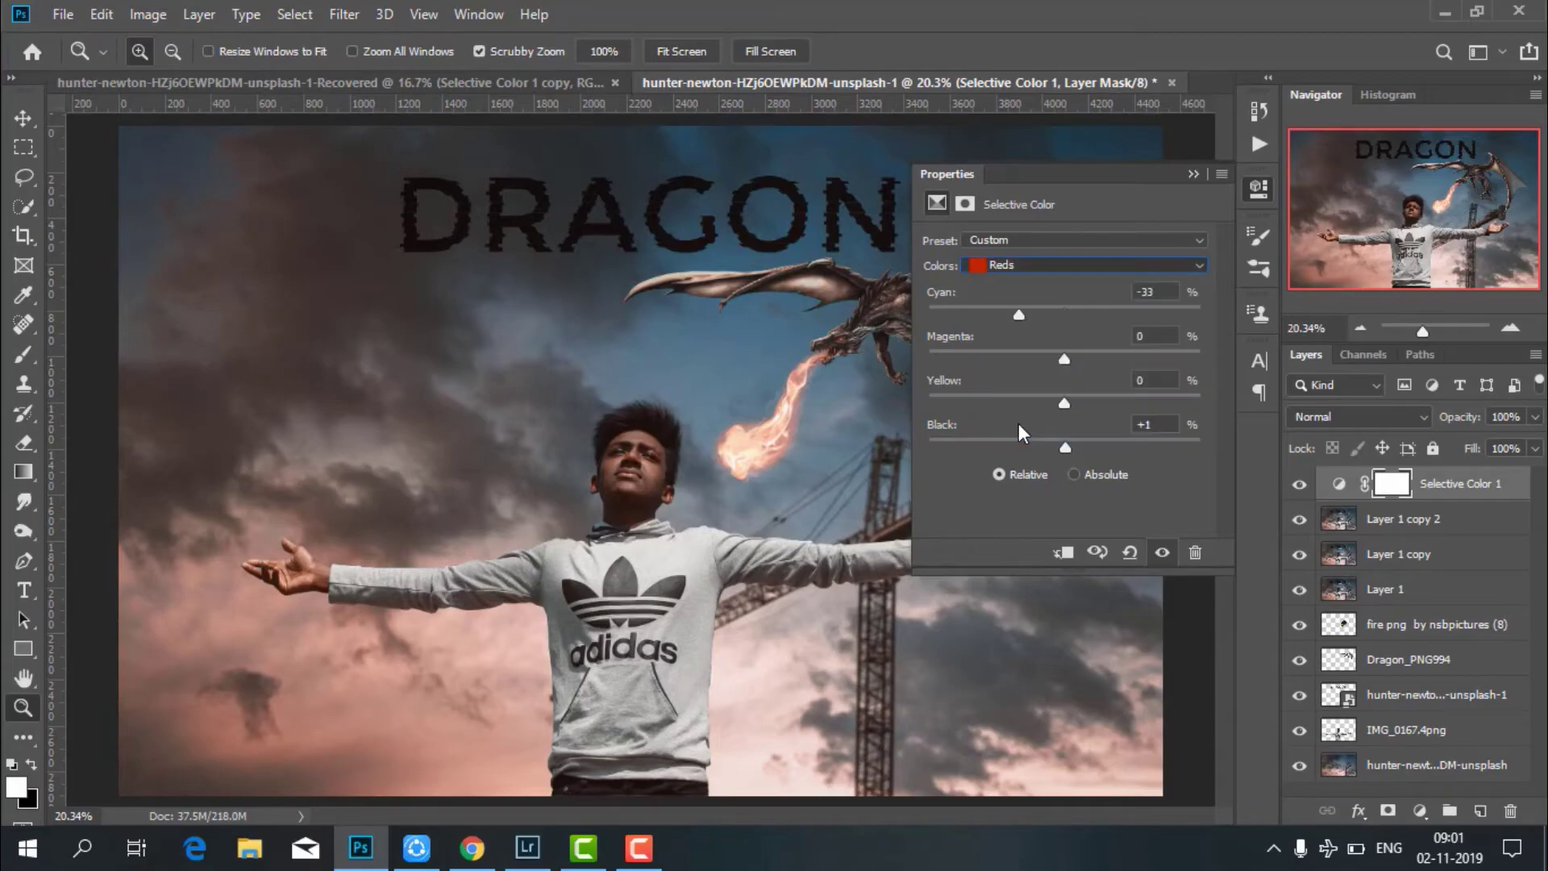
{"action": "left_click", "coordinate": [1018, 423]}
{"action": "left_click_drag", "start_coordinate": [1053, 442], "coordinate": [1057, 442]}
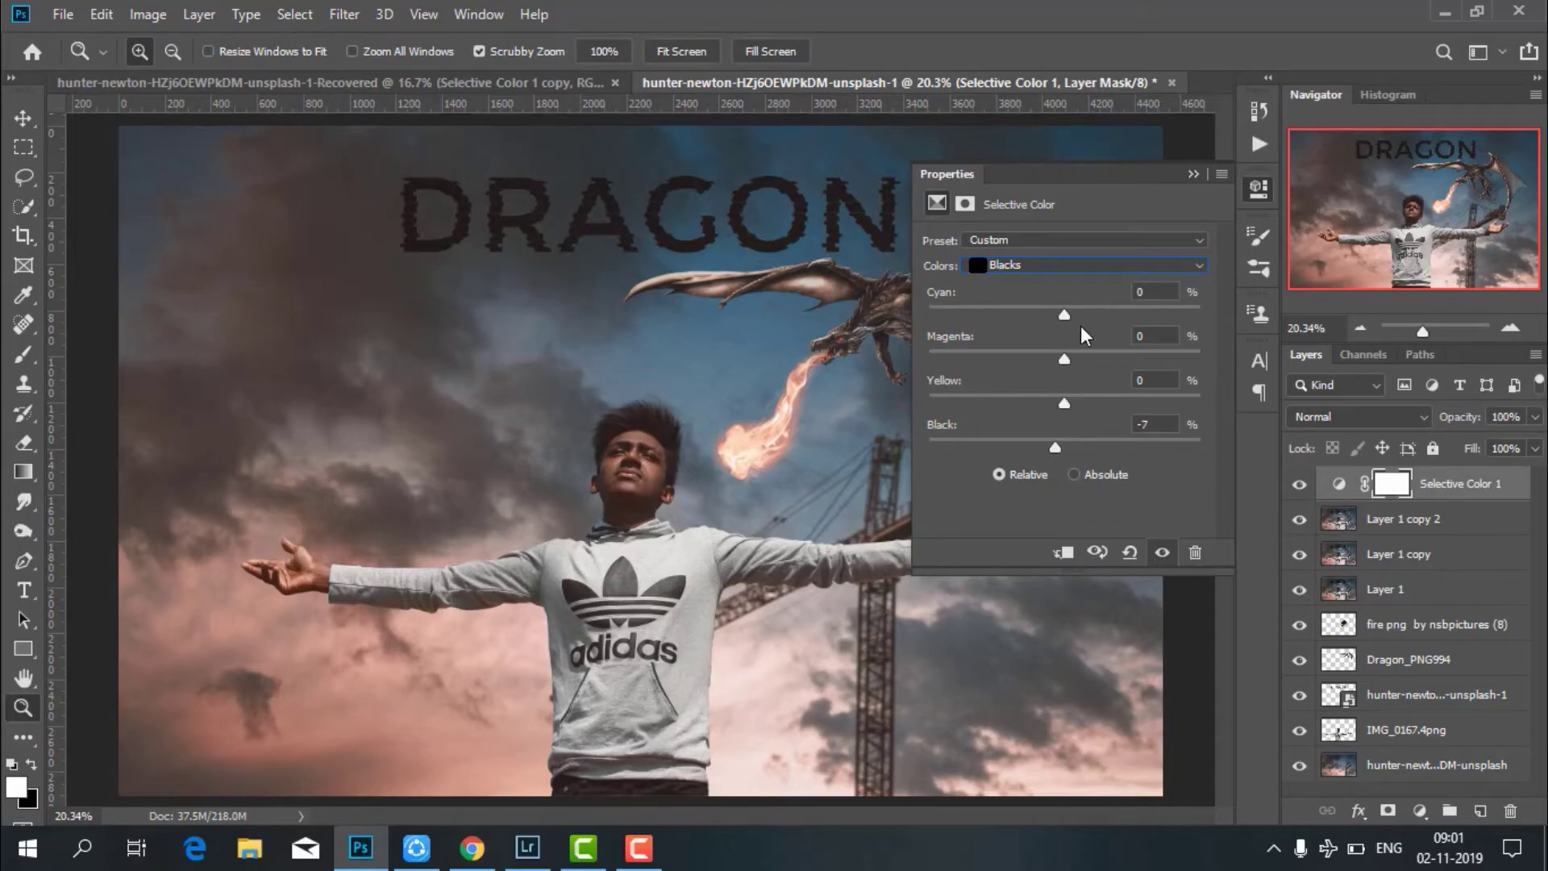
{"action": "left_click_drag", "start_coordinate": [1065, 309], "coordinate": [1058, 312]}
{"action": "left_click", "coordinate": [1029, 263]}
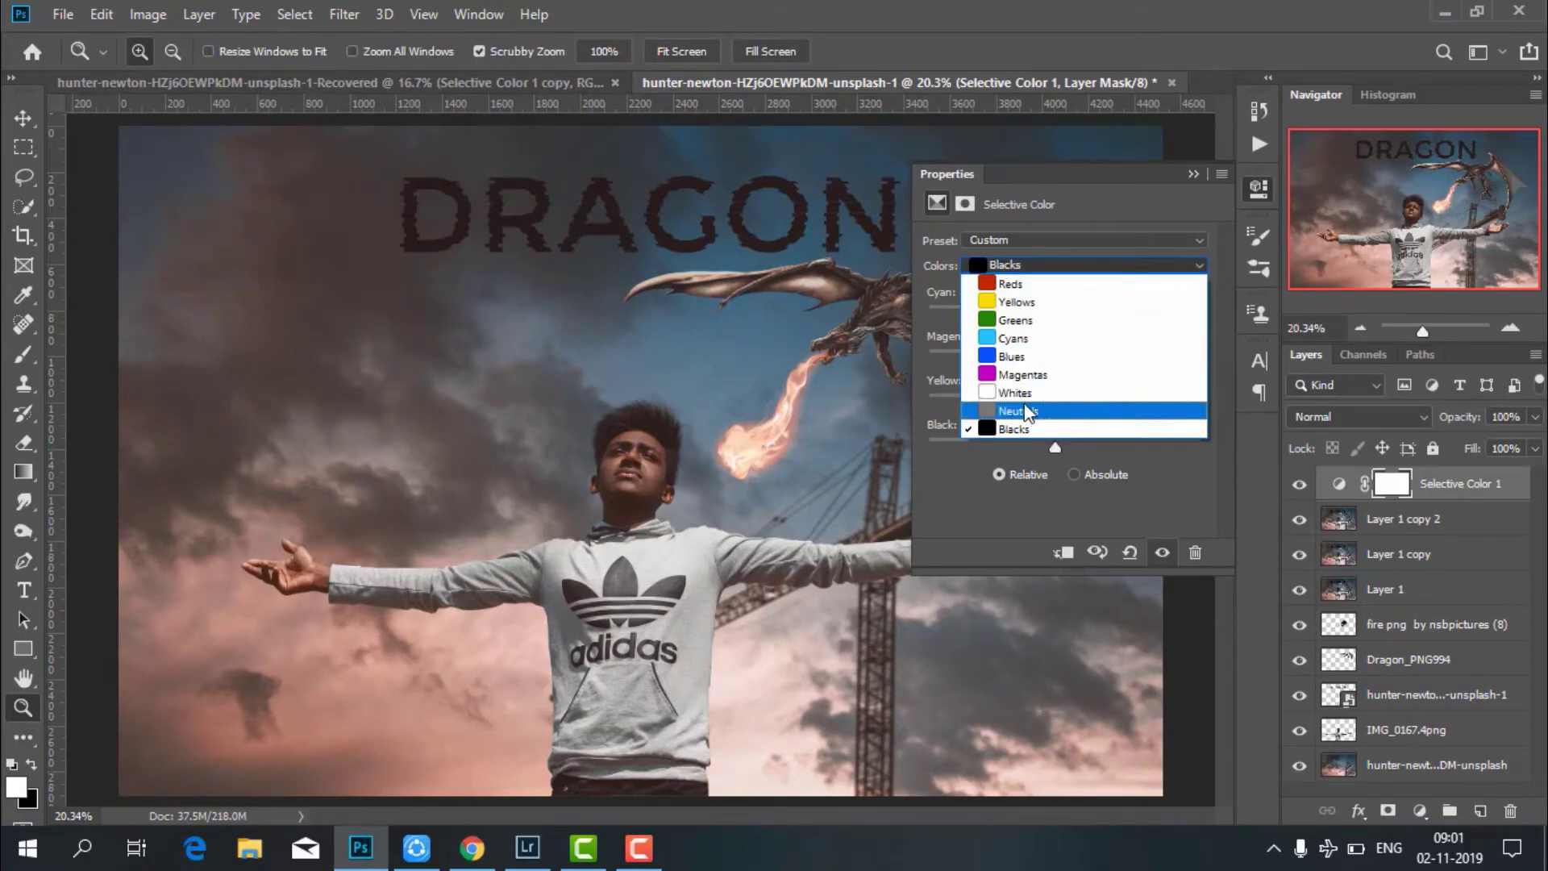
{"action": "left_click", "coordinate": [1018, 394]}
{"action": "left_click_drag", "start_coordinate": [1053, 444], "coordinate": [1039, 446]}
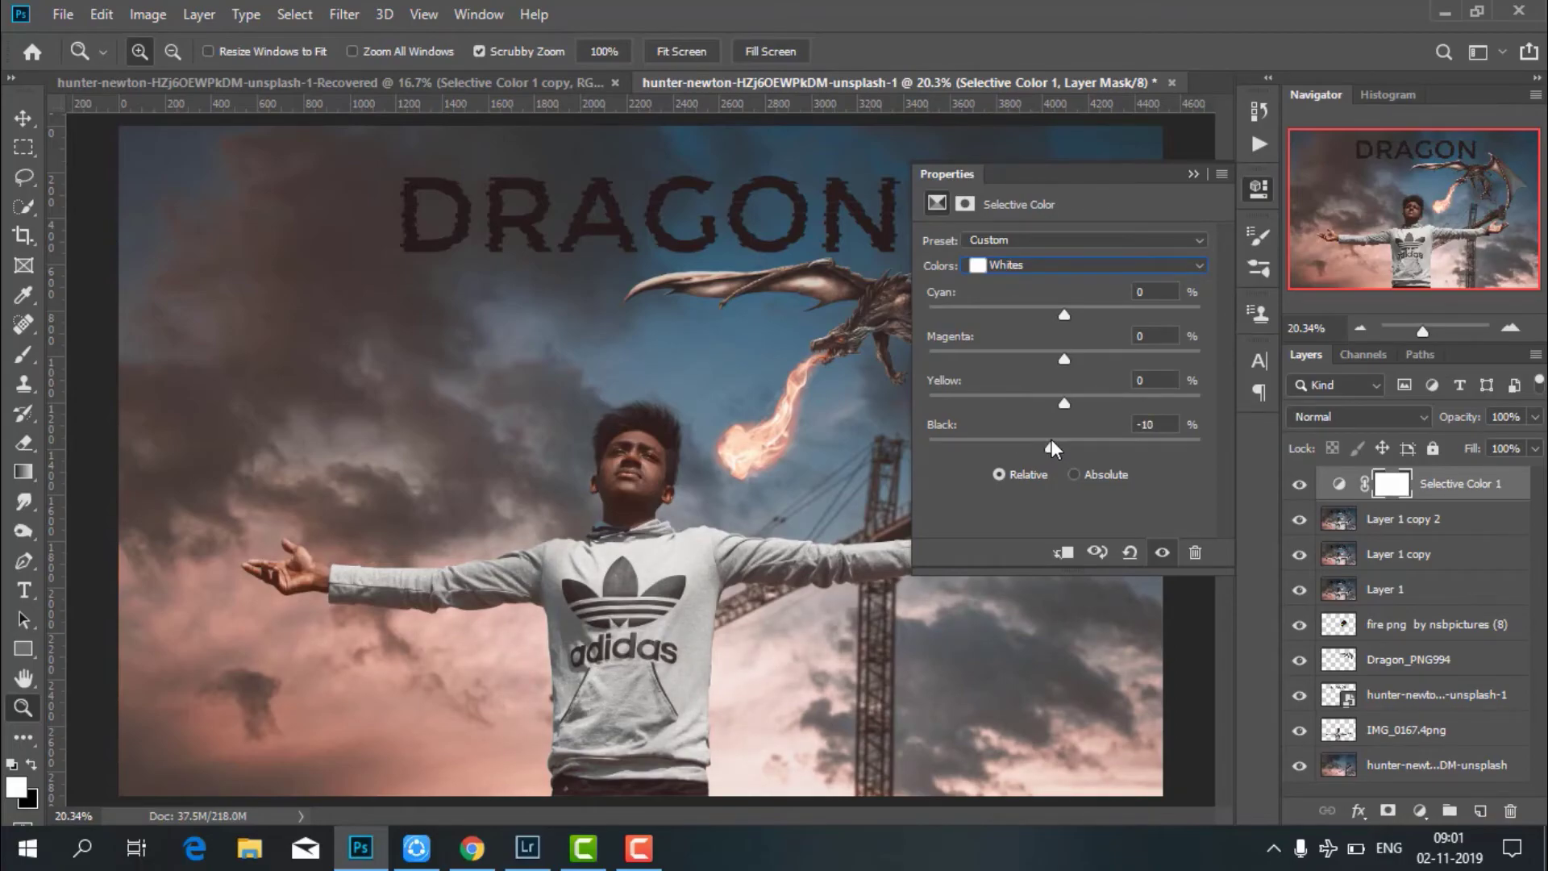
Refine Blacks to Cyan -2, Magenta +1, Yellow -1, Black -5, comparing the grade on and off.
{"action": "left_click", "coordinate": [1037, 264]}
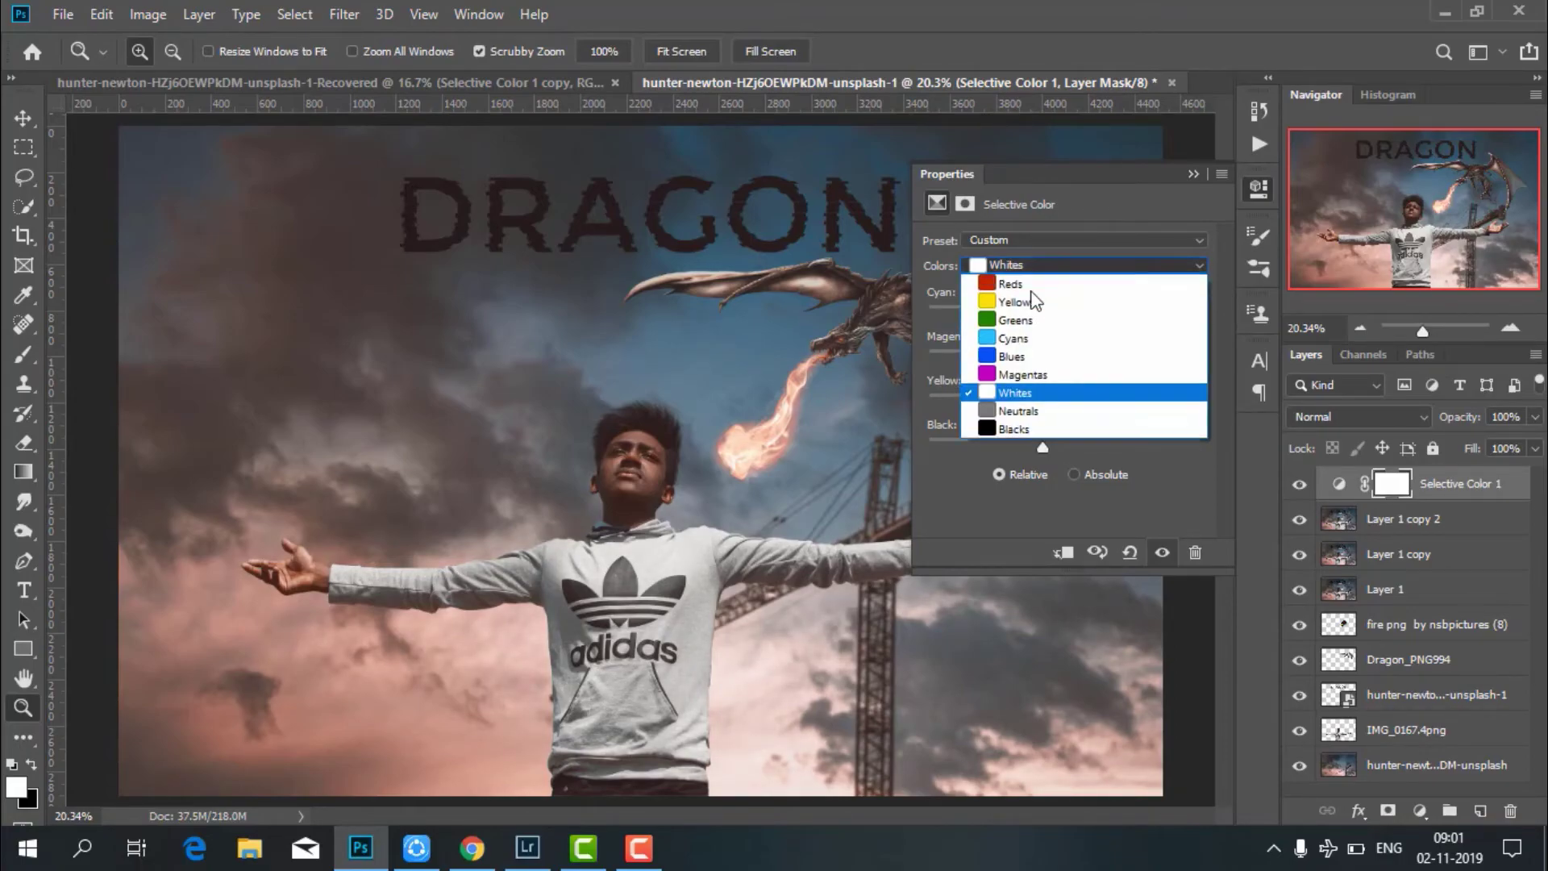
{"action": "left_click", "coordinate": [1033, 429]}
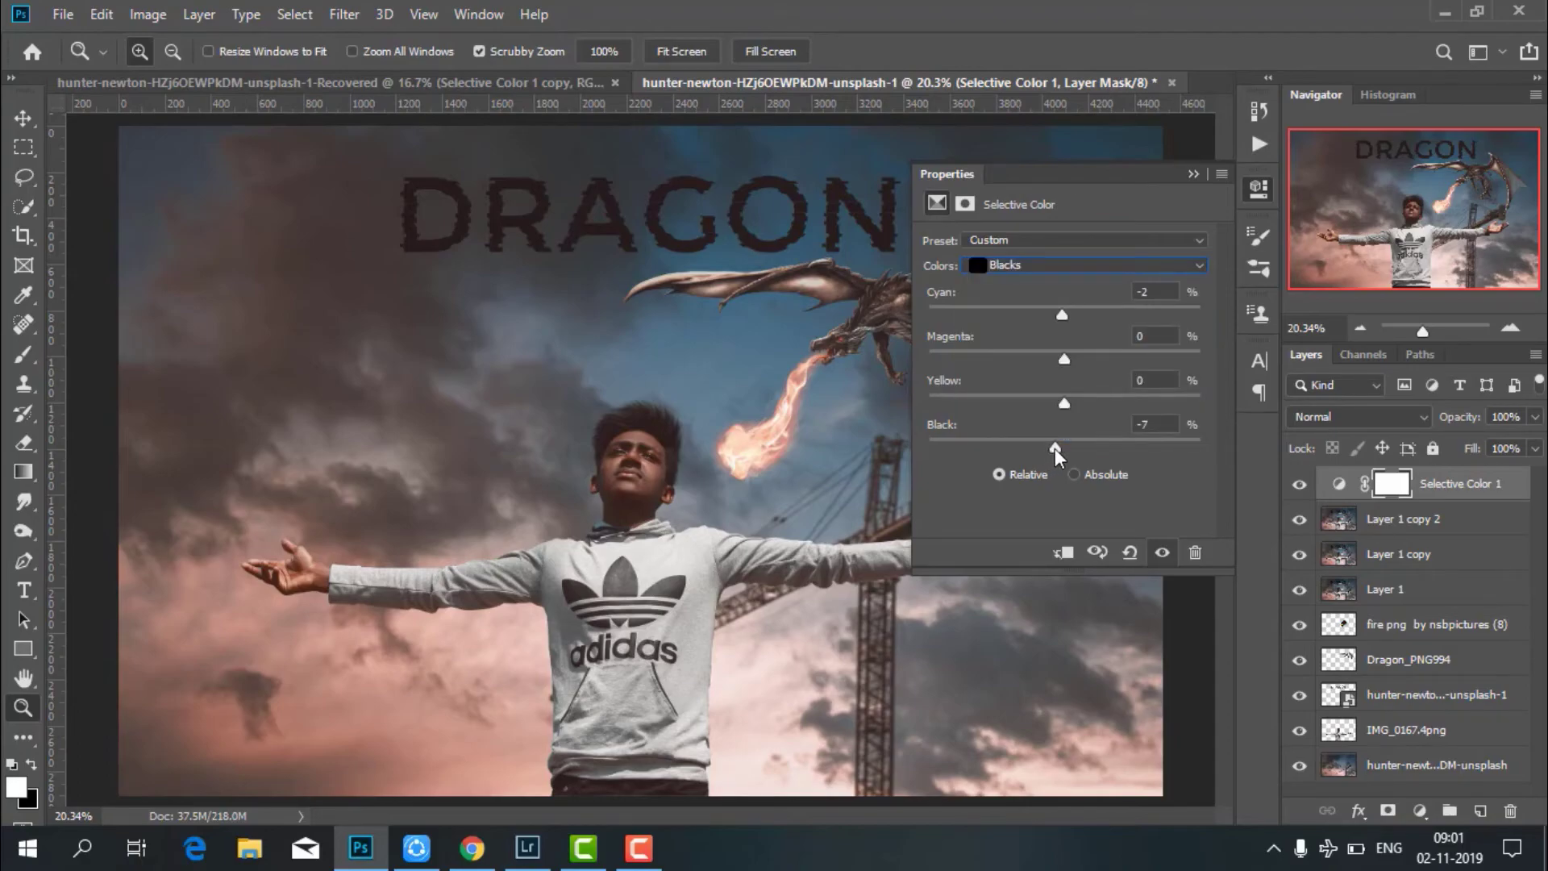
{"action": "left_click", "coordinate": [1057, 397]}
{"action": "left_click_drag", "start_coordinate": [1065, 359], "coordinate": [1066, 357]}
{"action": "left_click", "coordinate": [1192, 174]}
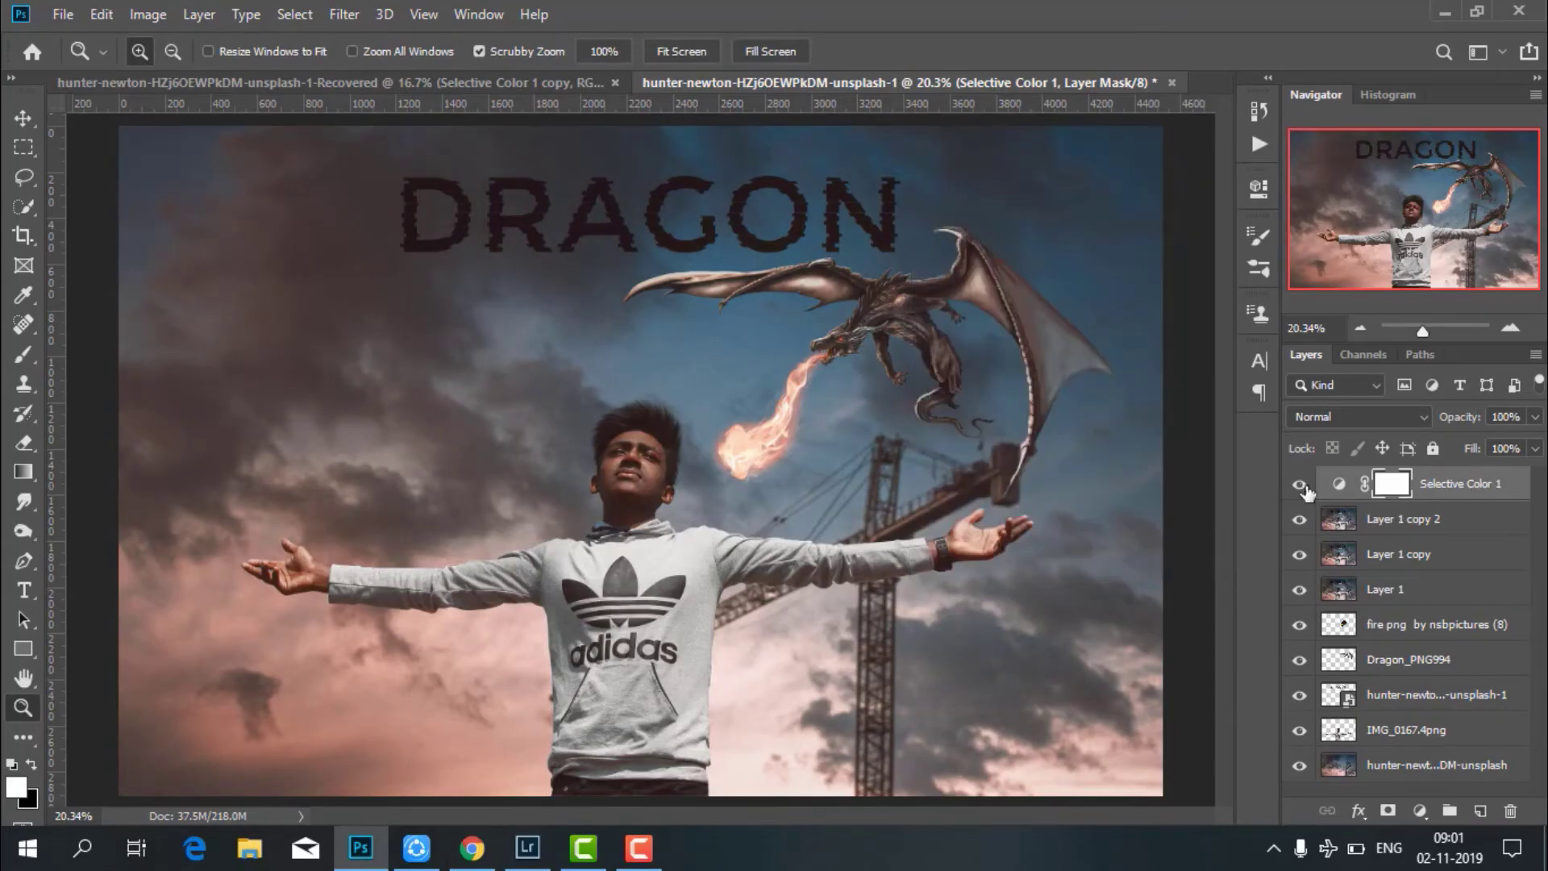
{"action": "left_click", "coordinate": [1299, 484]}
Merge Selective Color 1 down and duplicate the top image layer.
{"action": "right_click", "coordinate": [1447, 488]}
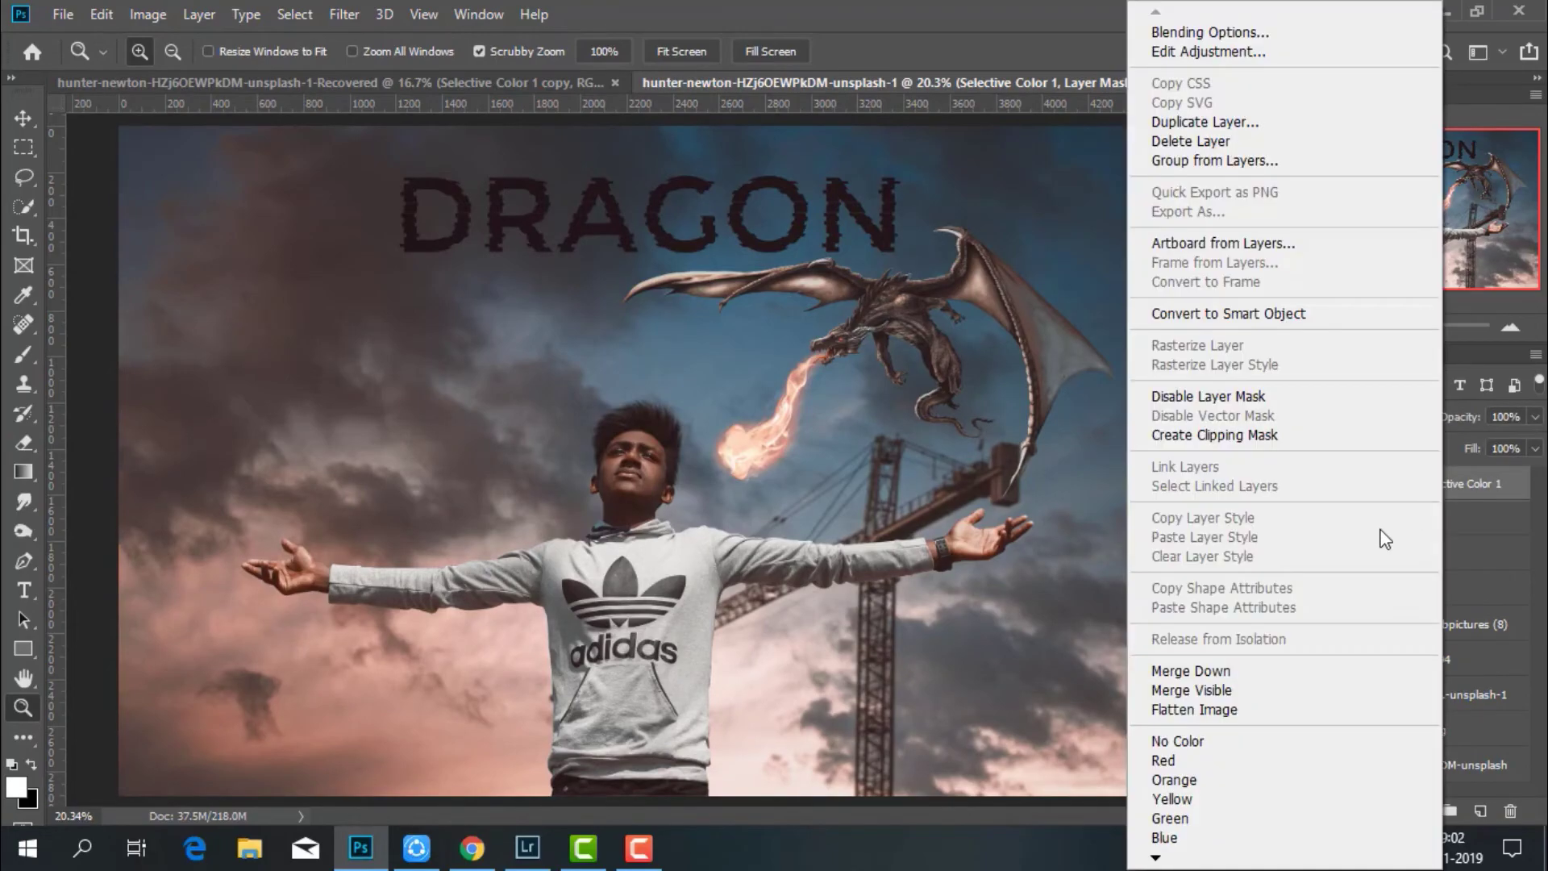
{"action": "left_click", "coordinate": [1236, 669]}
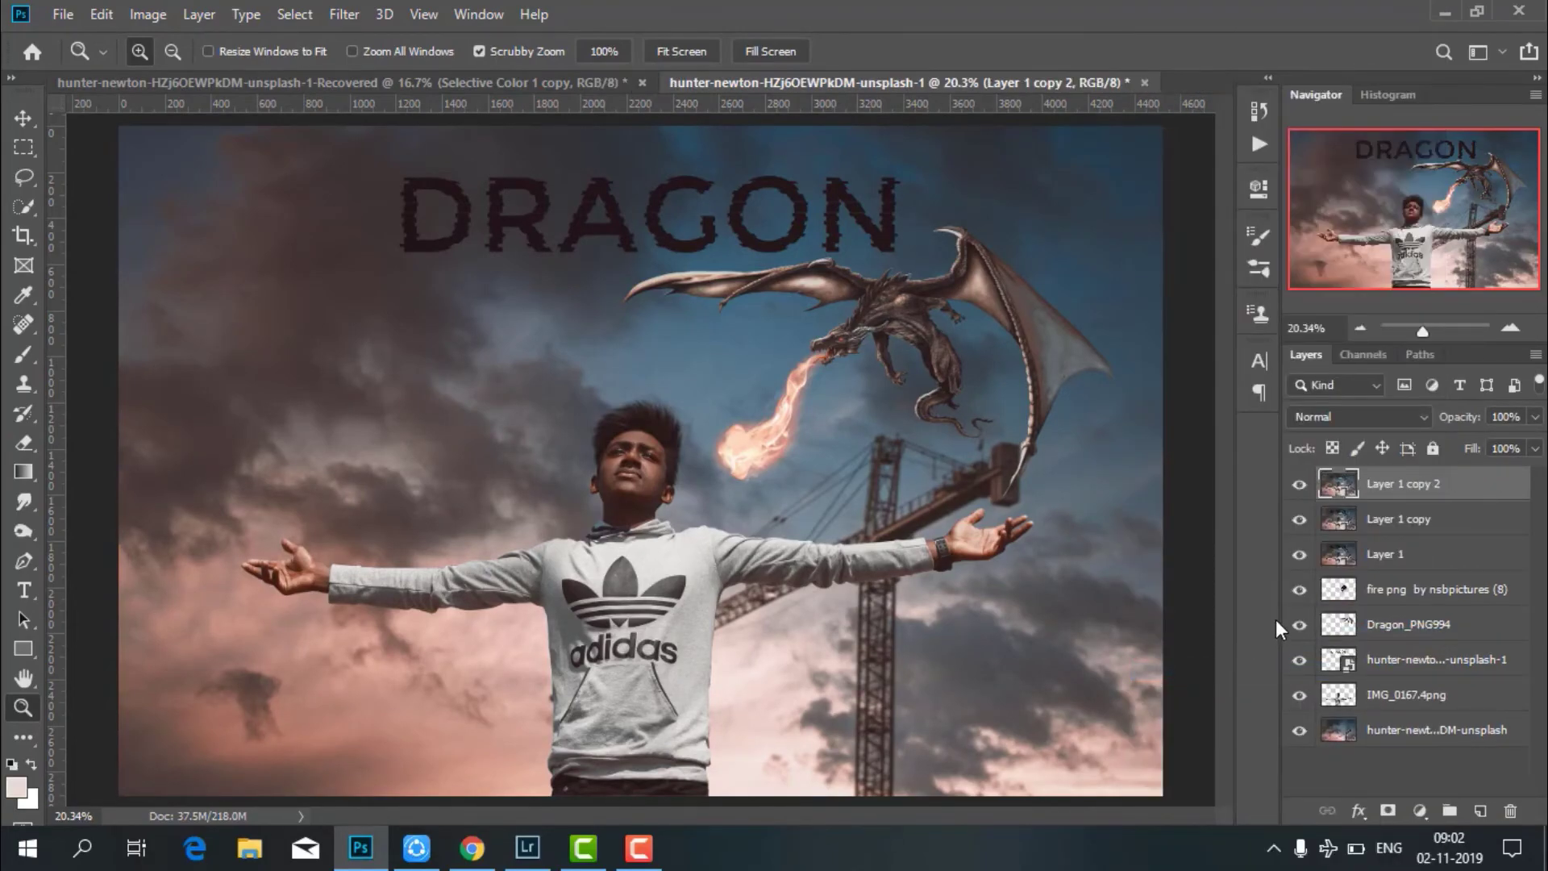
{"action": "key", "text": "ctrl+j"}
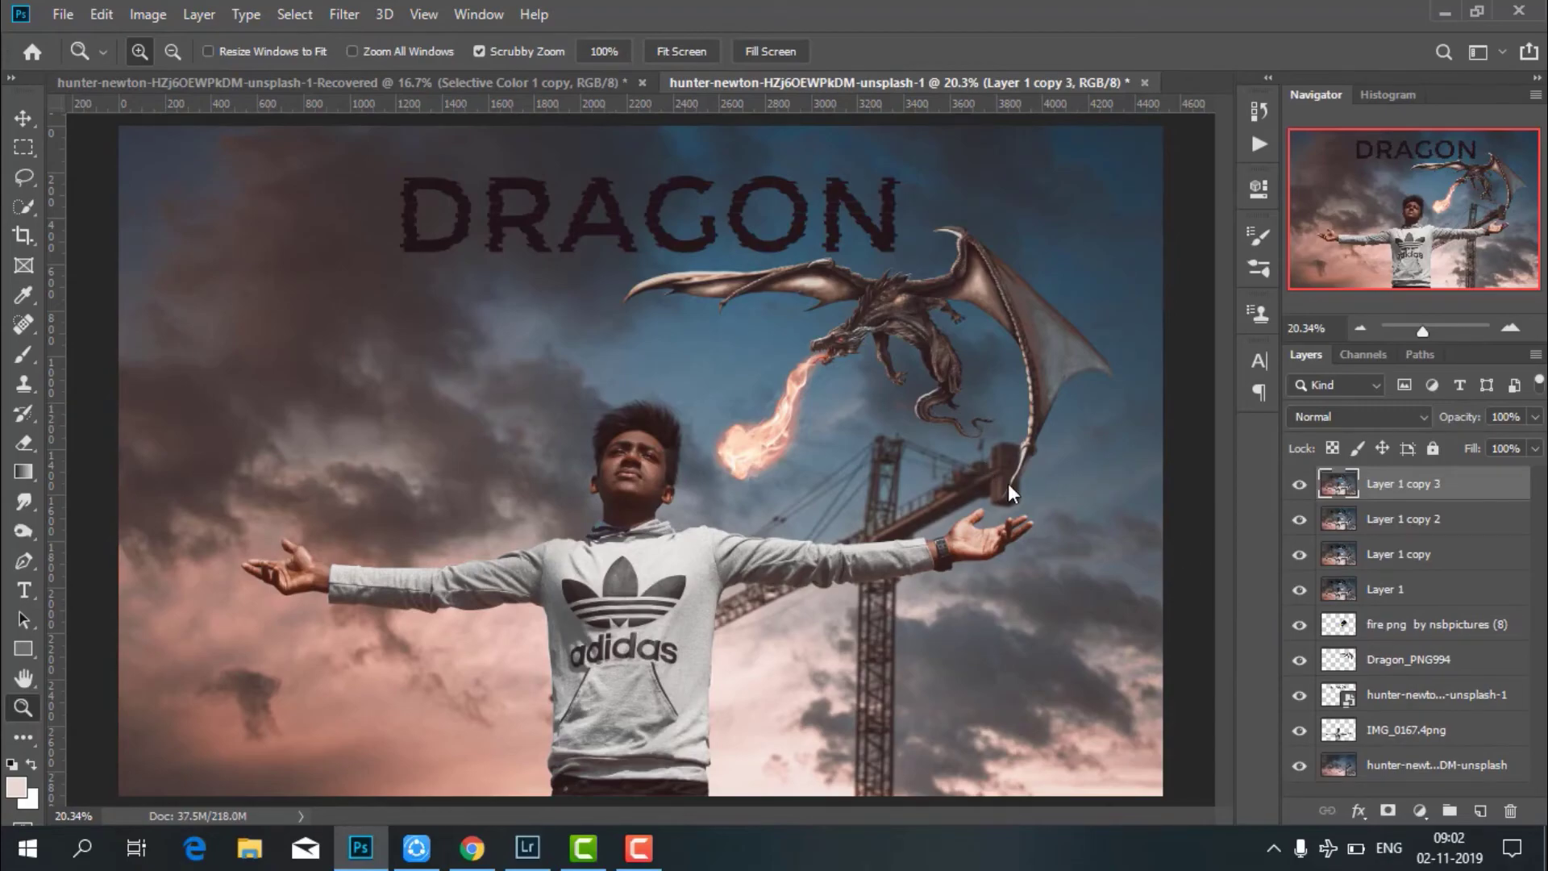
Apply a 2.2-pixel High Pass filter to the duplicate and blend it as Overlay.
{"action": "left_click", "coordinate": [350, 11]}
{"action": "mouse_move", "coordinate": [466, 551]}
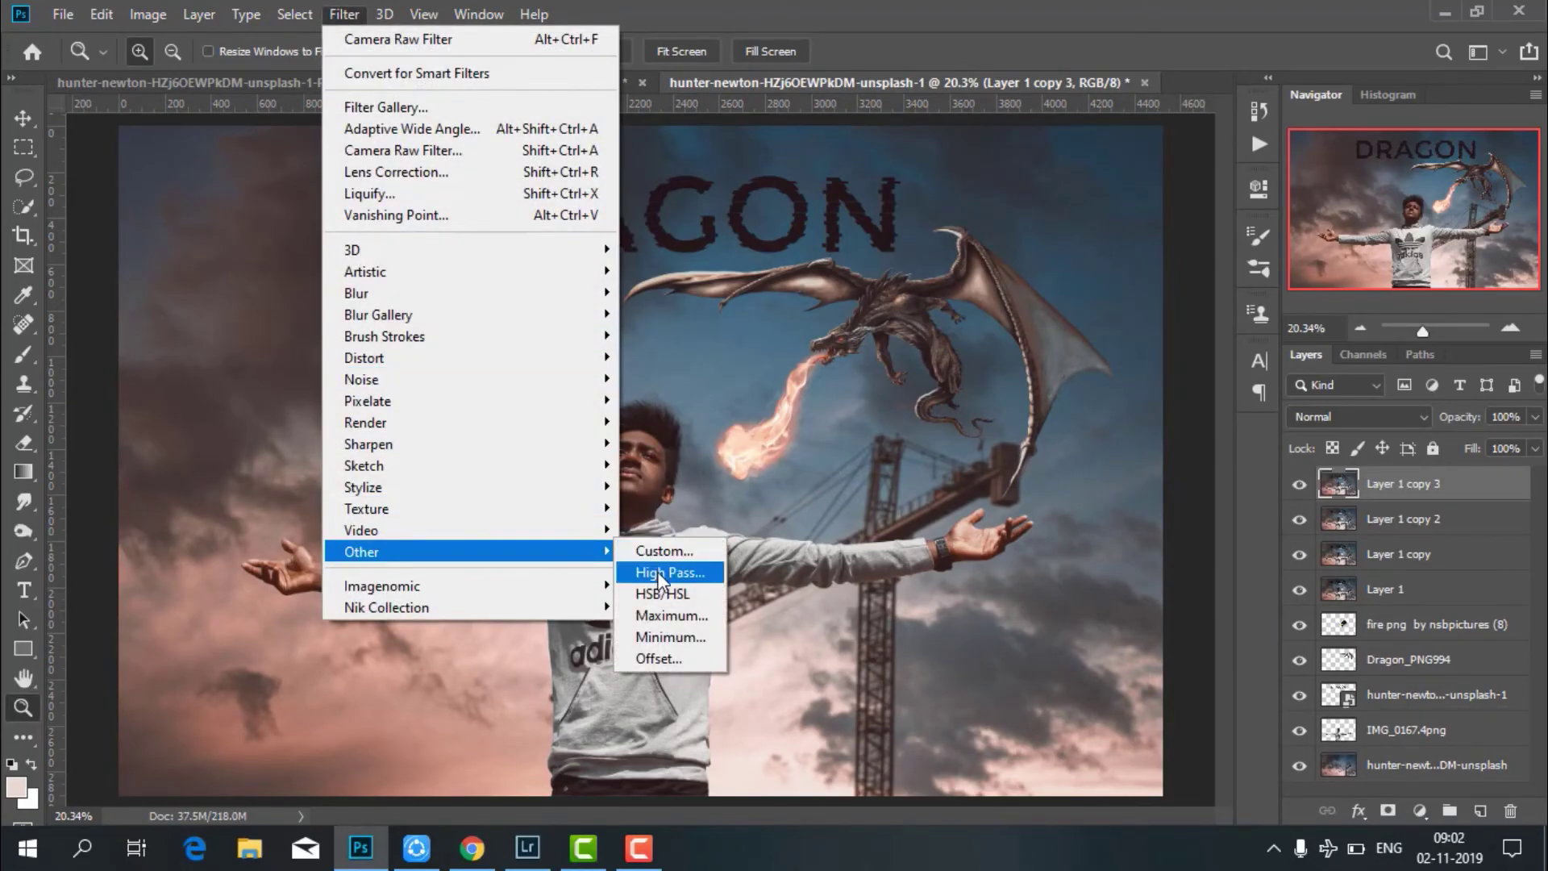
{"action": "left_click", "coordinate": [656, 571]}
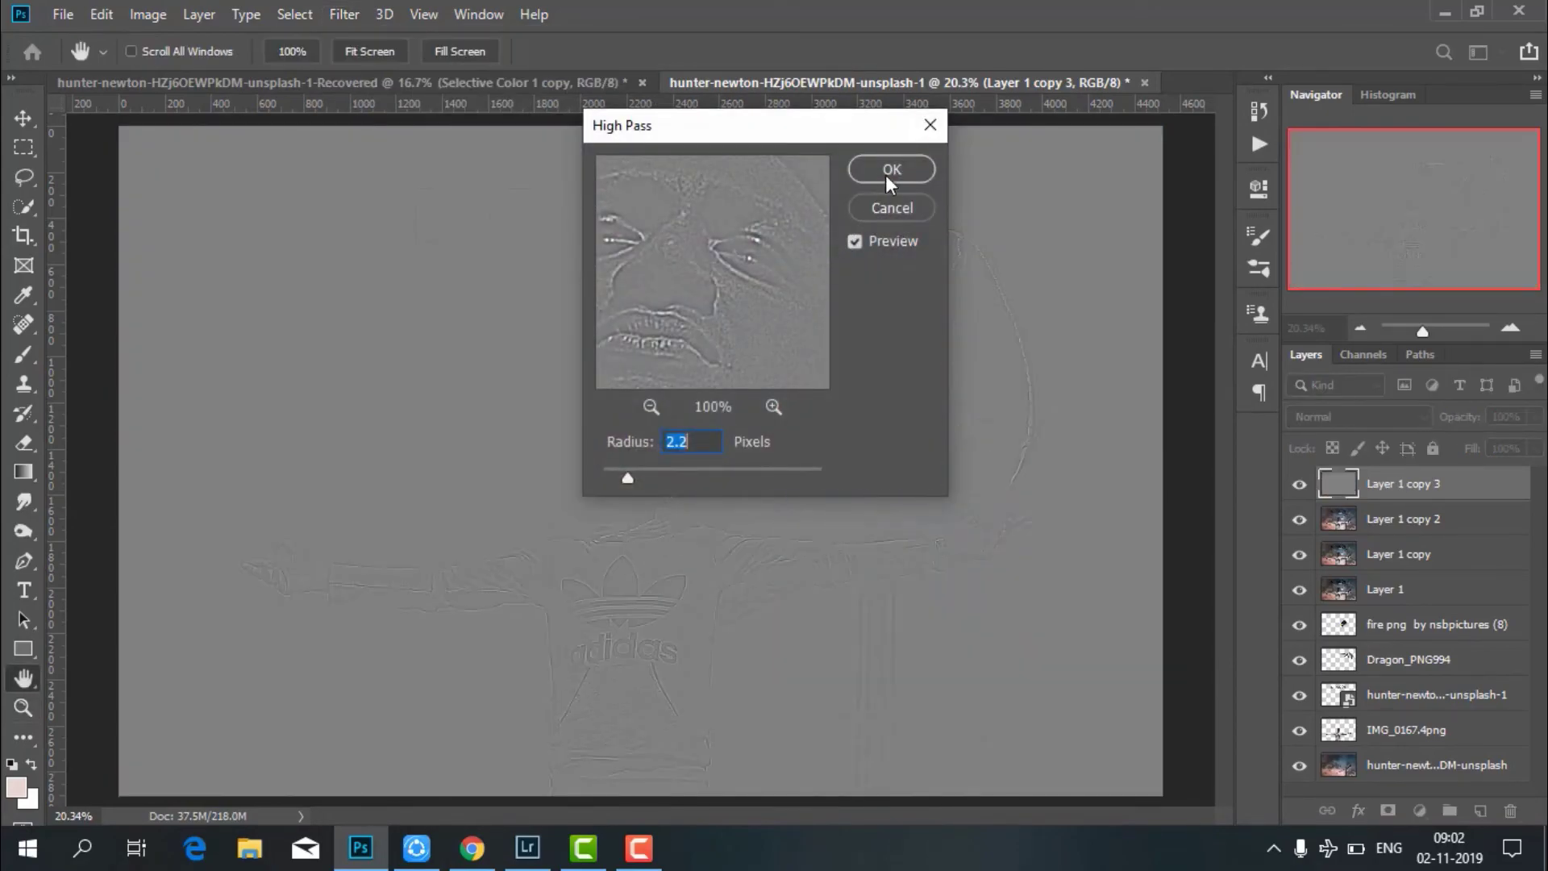
{"action": "left_click", "coordinate": [892, 169]}
{"action": "left_click", "coordinate": [1357, 414]}
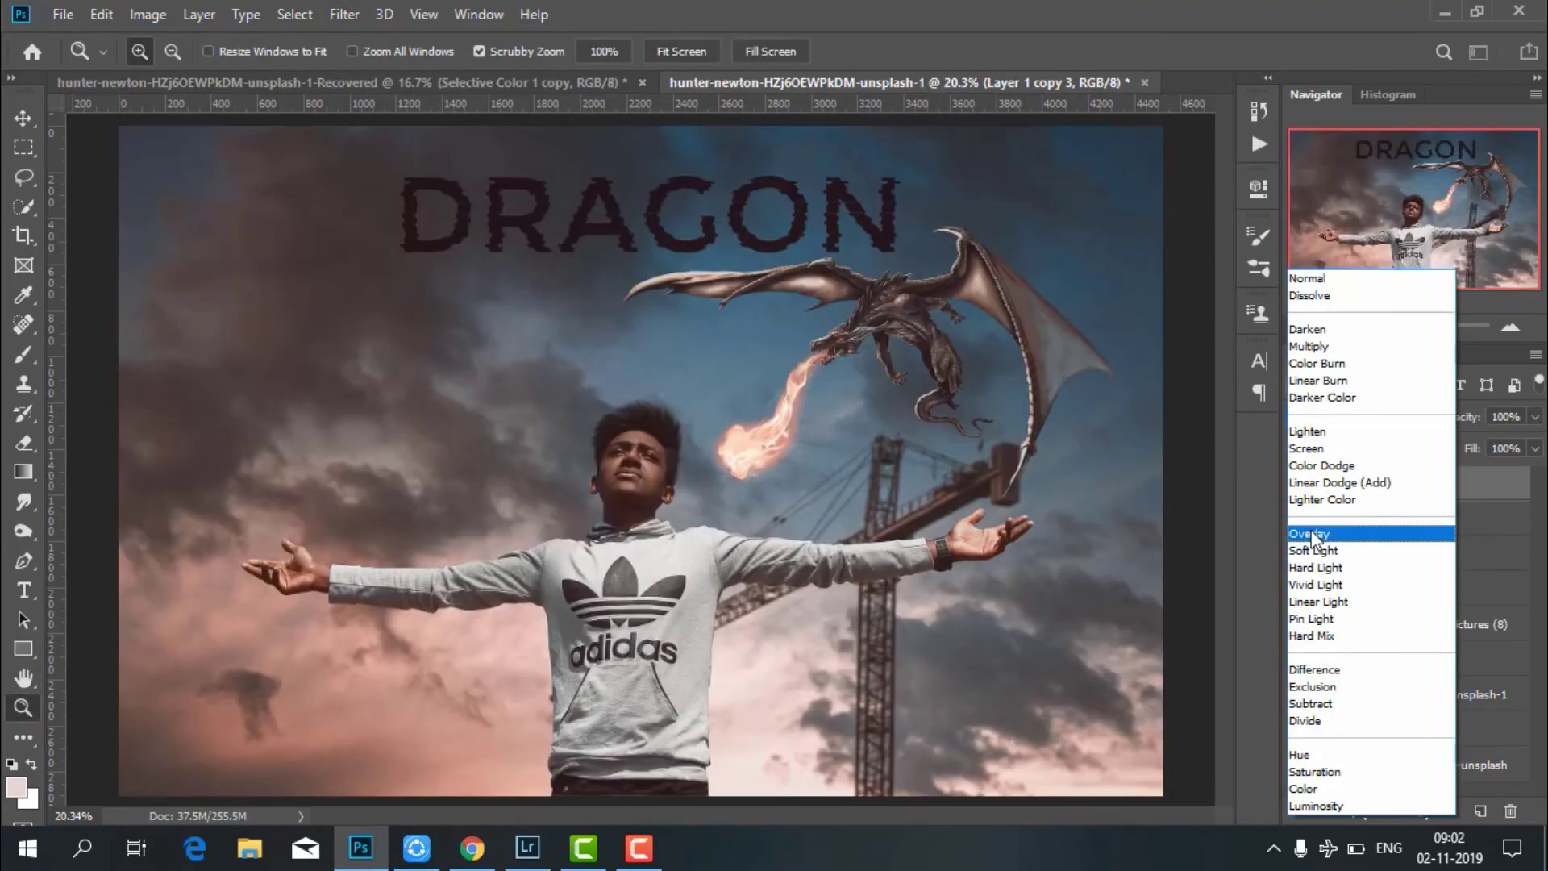
{"action": "left_click", "coordinate": [1323, 533]}
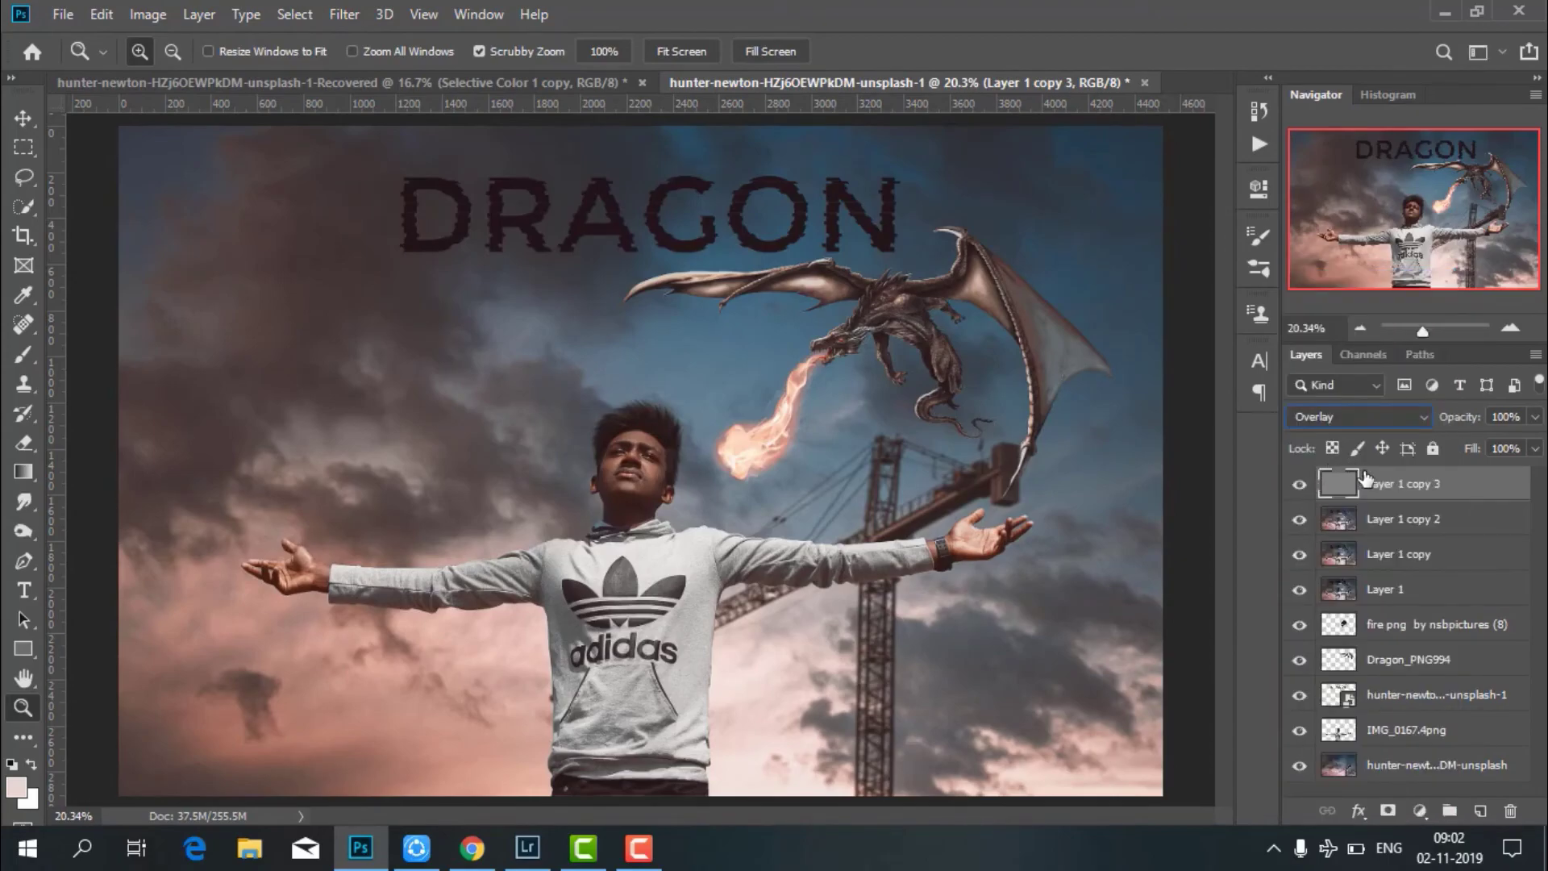
Compare the sharpening on and off, then merge Layer 1 copy 3 into Layer 1 copy 2.
{"action": "left_click", "coordinate": [1300, 487]}
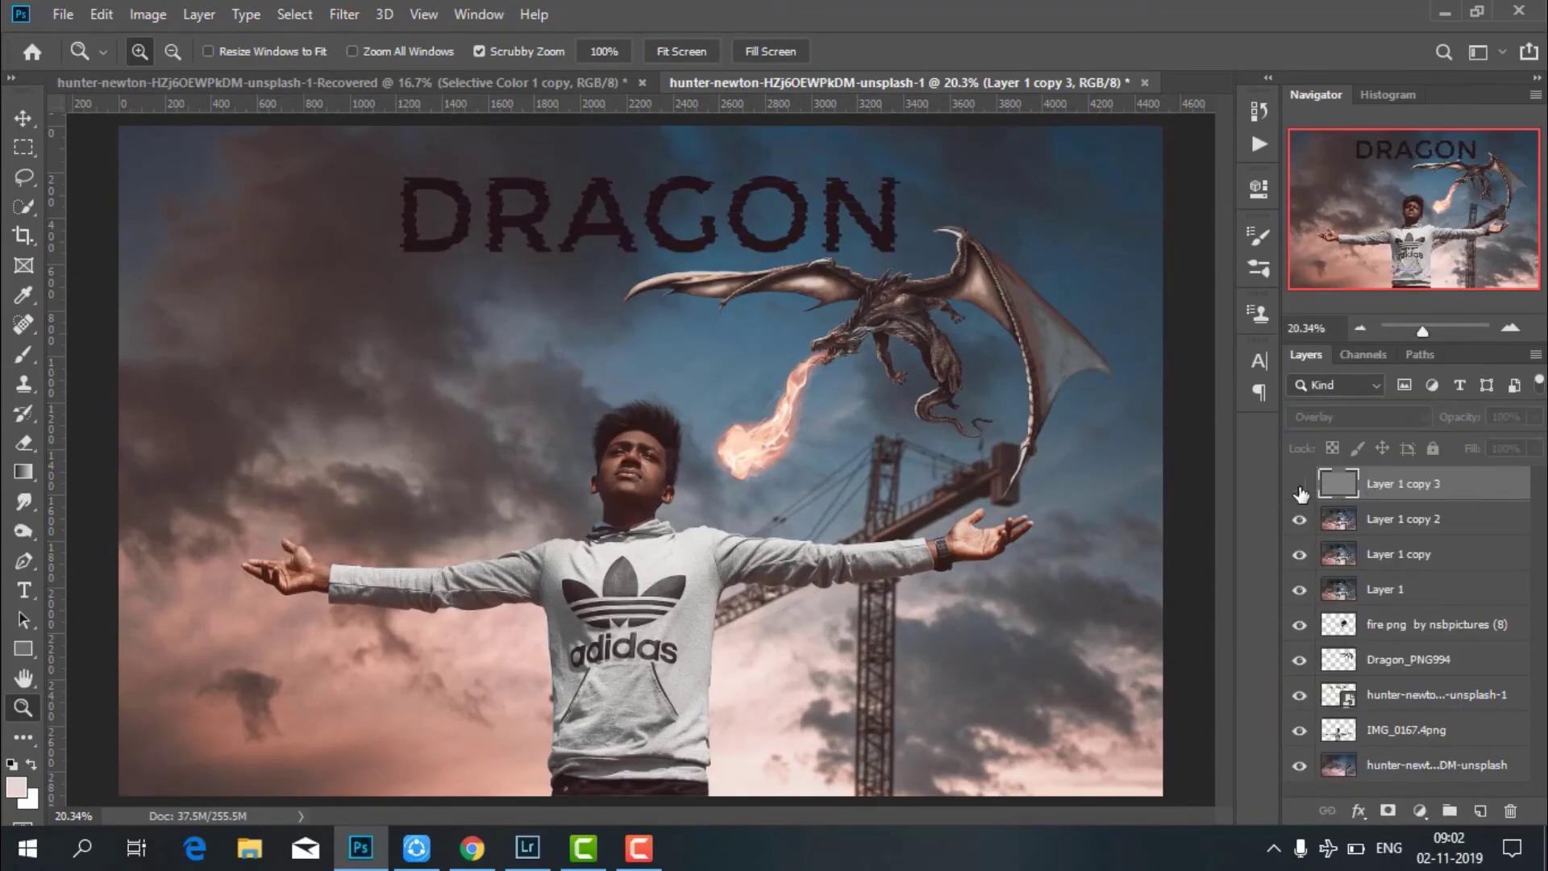
{"action": "left_click", "coordinate": [1299, 485]}
{"action": "left_click", "coordinate": [1300, 486]}
{"action": "right_click", "coordinate": [1390, 488]}
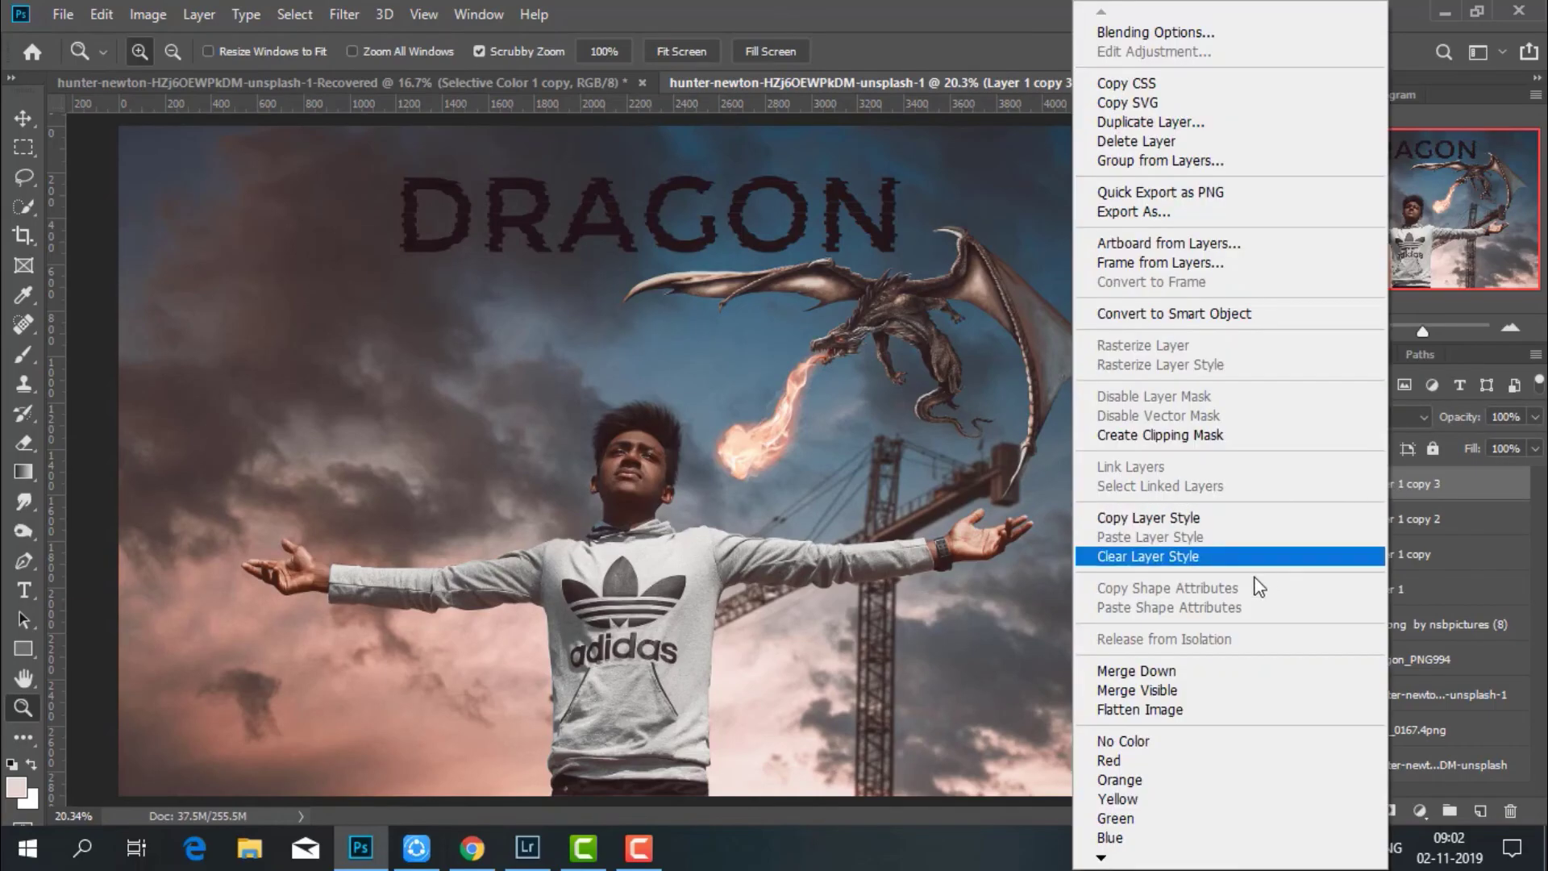
{"action": "left_click", "coordinate": [1177, 667]}
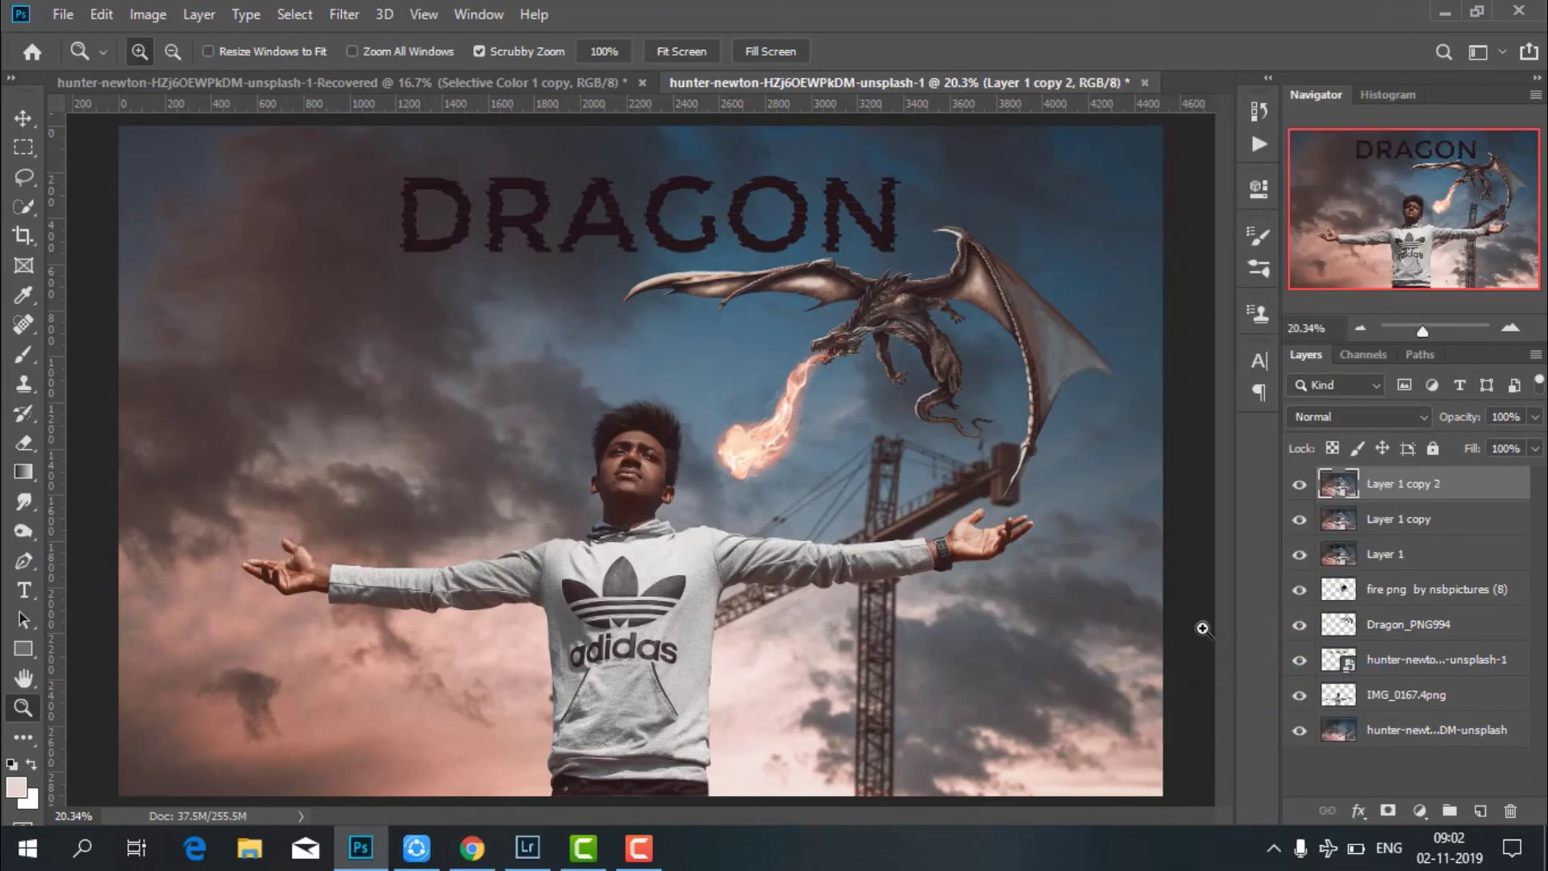
{"action": "key", "text": "alt"}
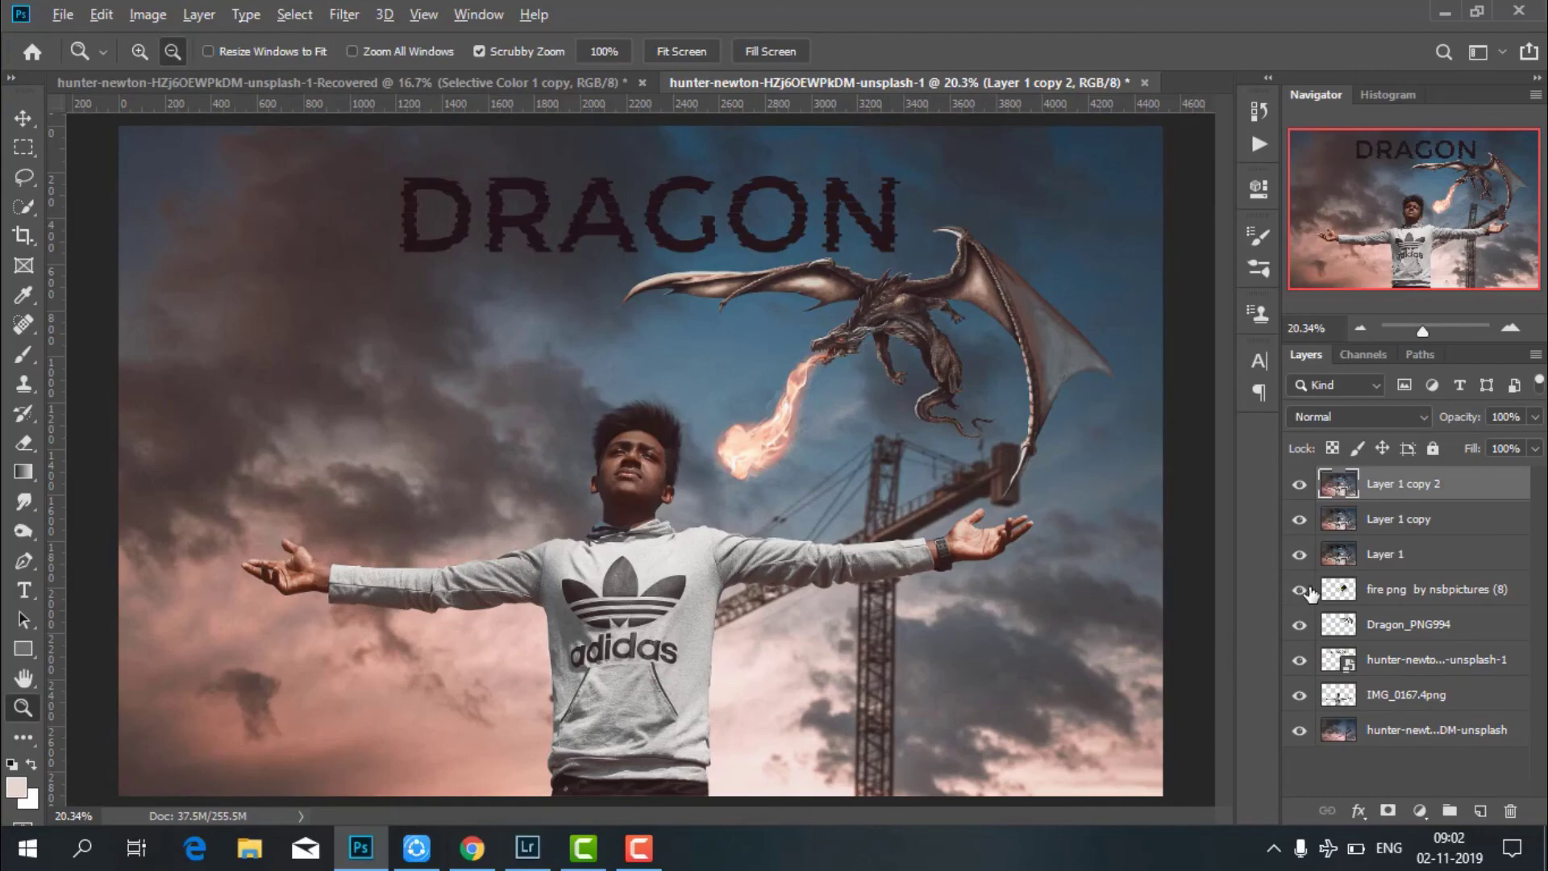
Export the composite through Save for Web using the JPEG High preset.
{"action": "key", "text": "ctrl+alt+shift+s"}
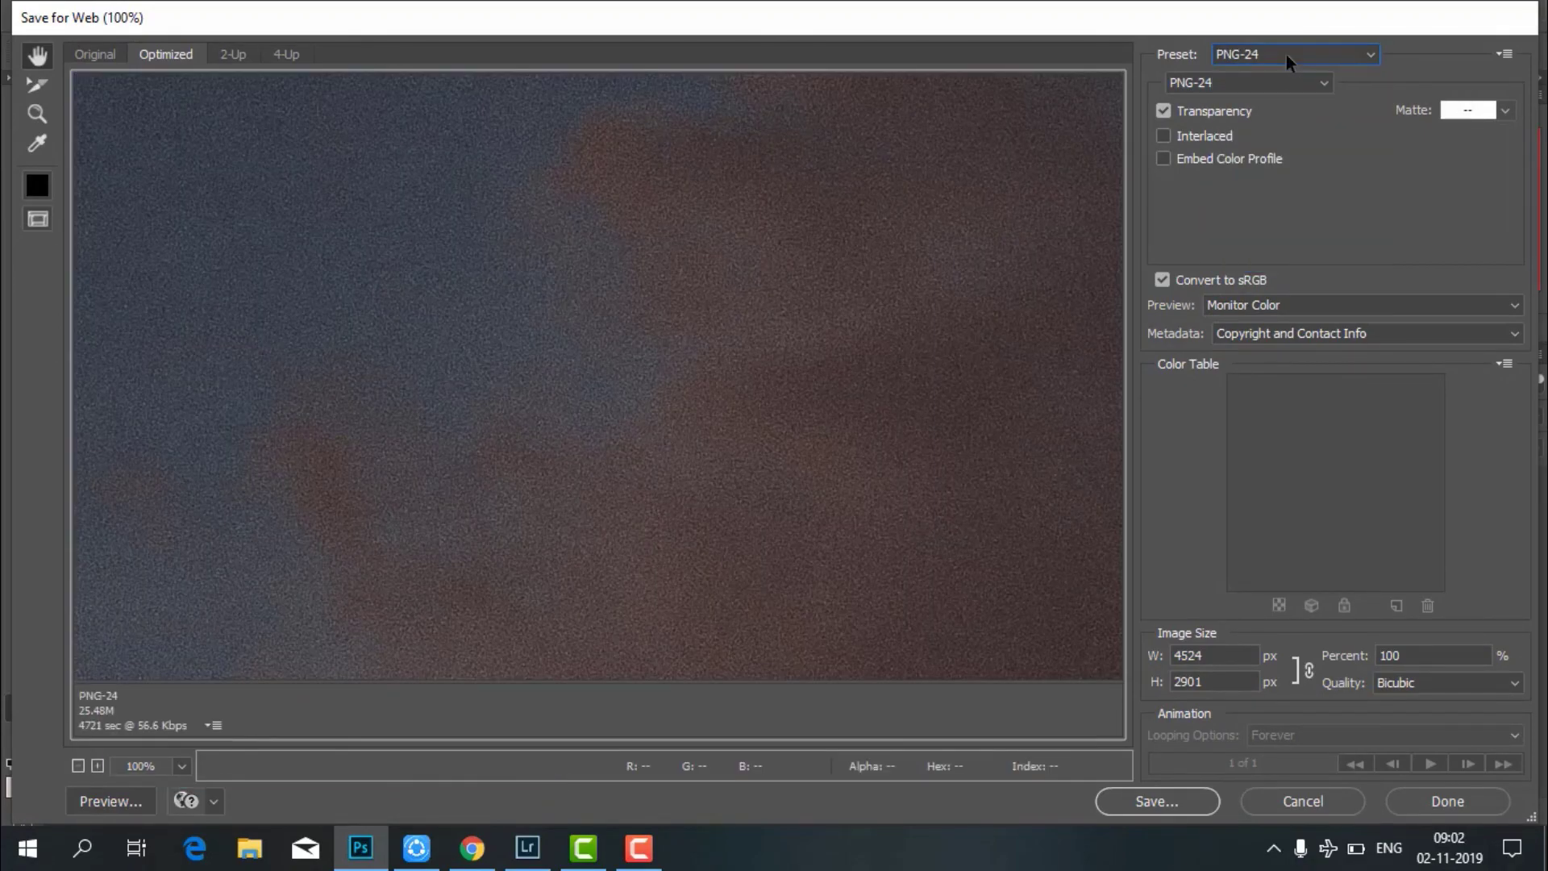
{"action": "left_click", "coordinate": [1285, 55]}
{"action": "left_click", "coordinate": [1274, 197]}
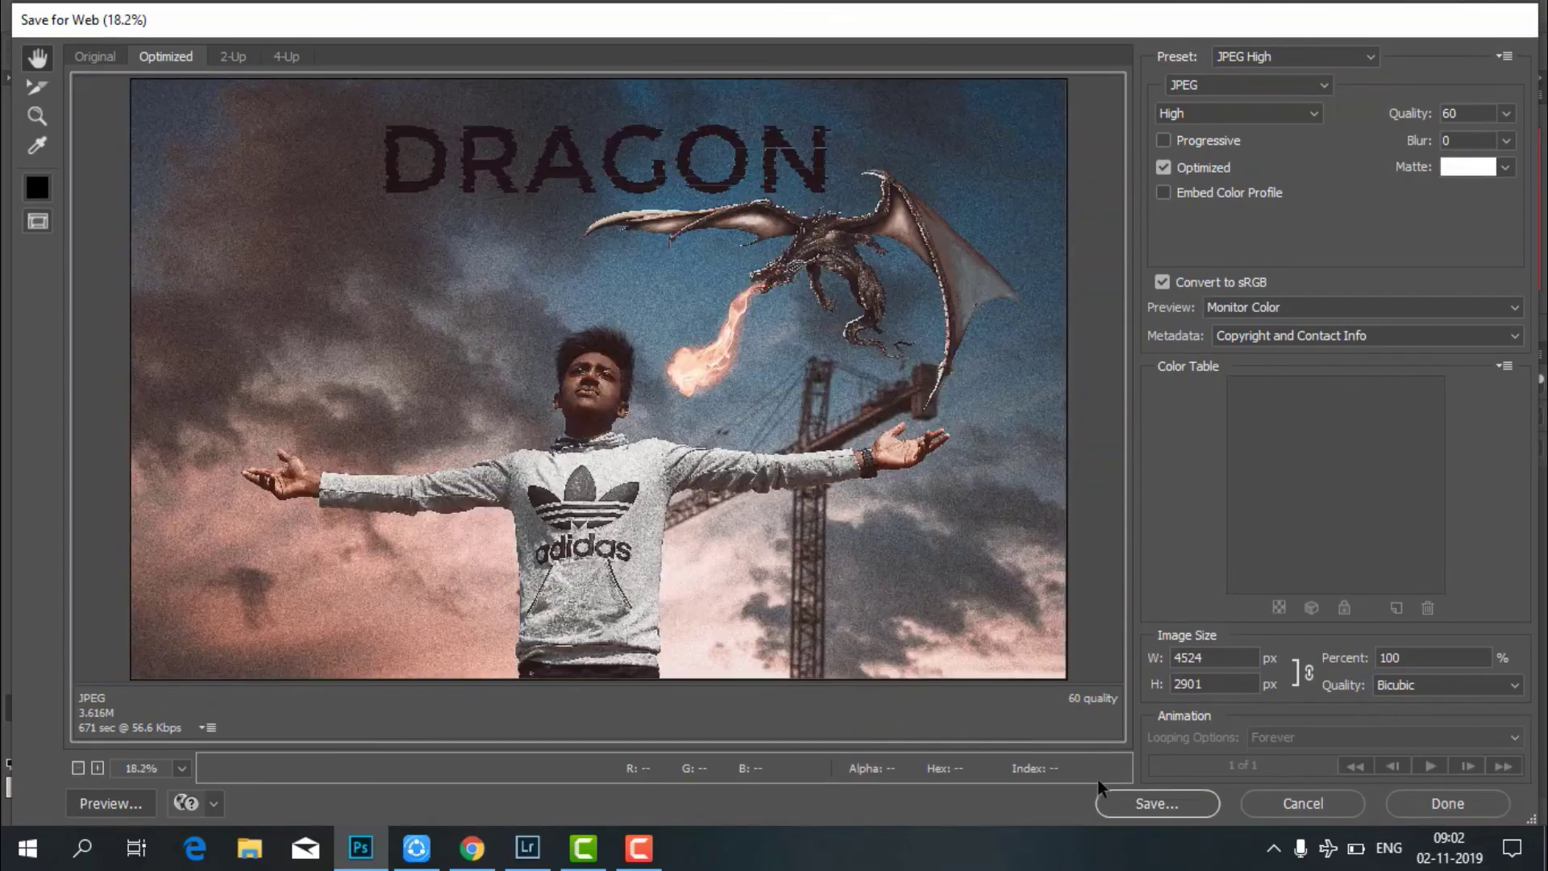
{"action": "left_click", "coordinate": [1155, 800]}
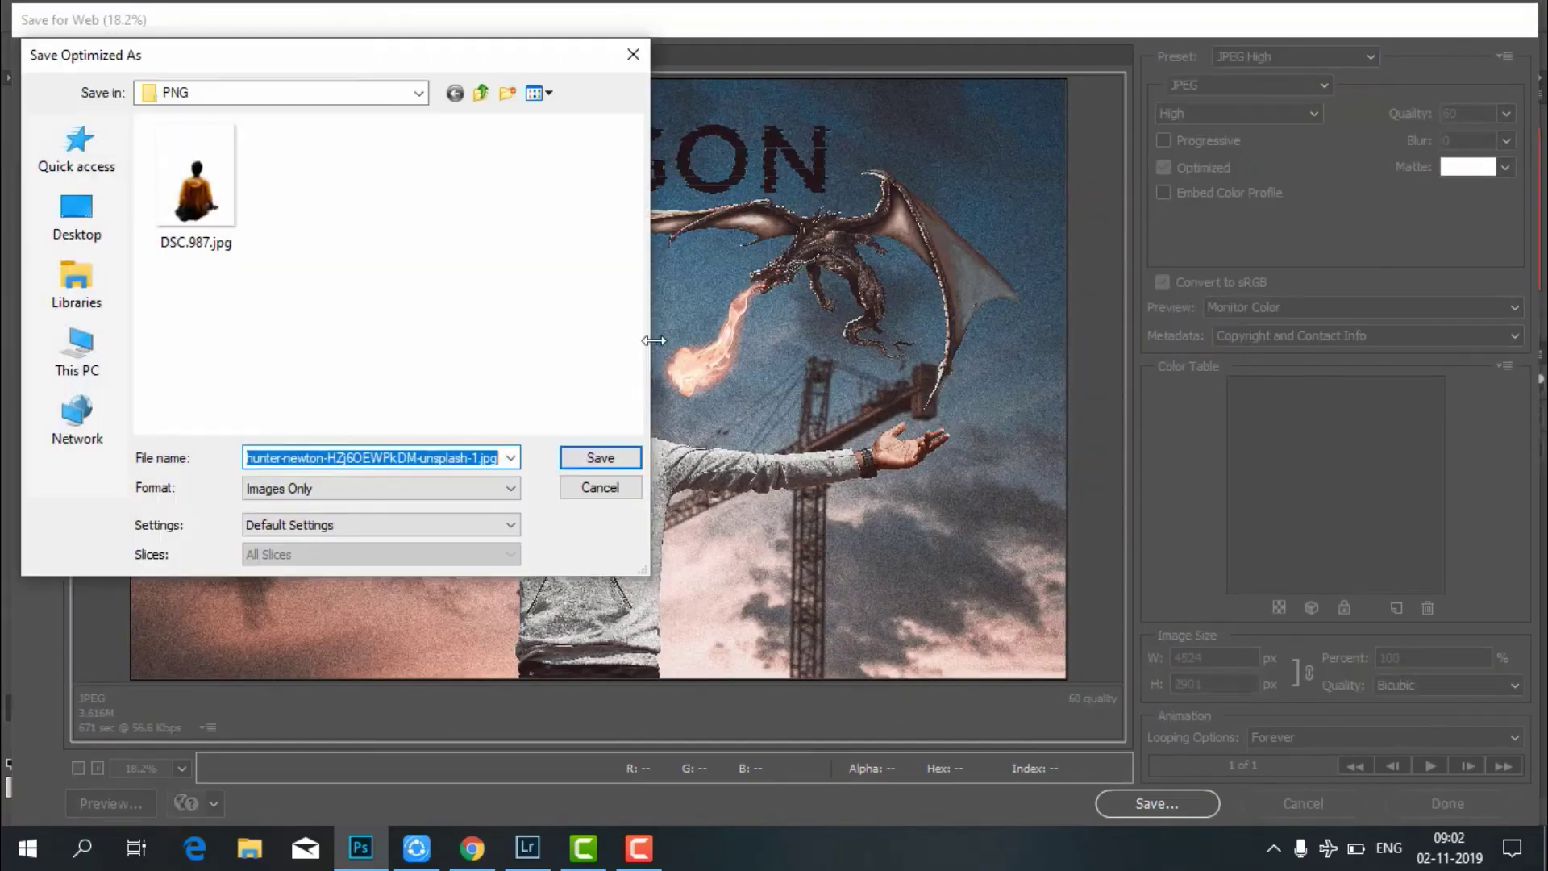
{"action": "key", "text": "Return"}
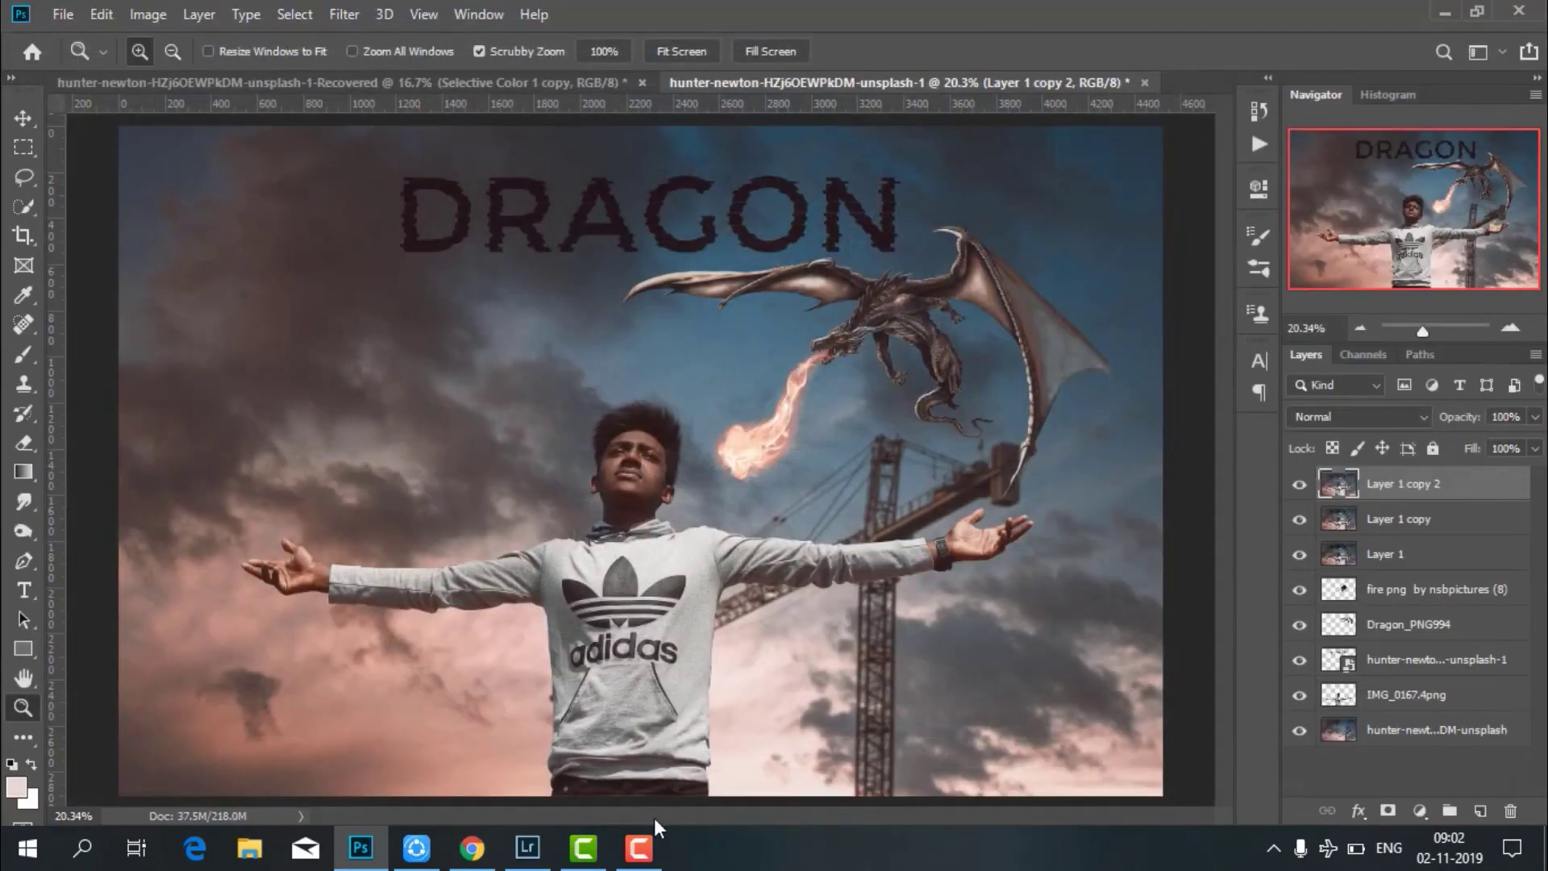
{"action": "left_click", "coordinate": [638, 847]}
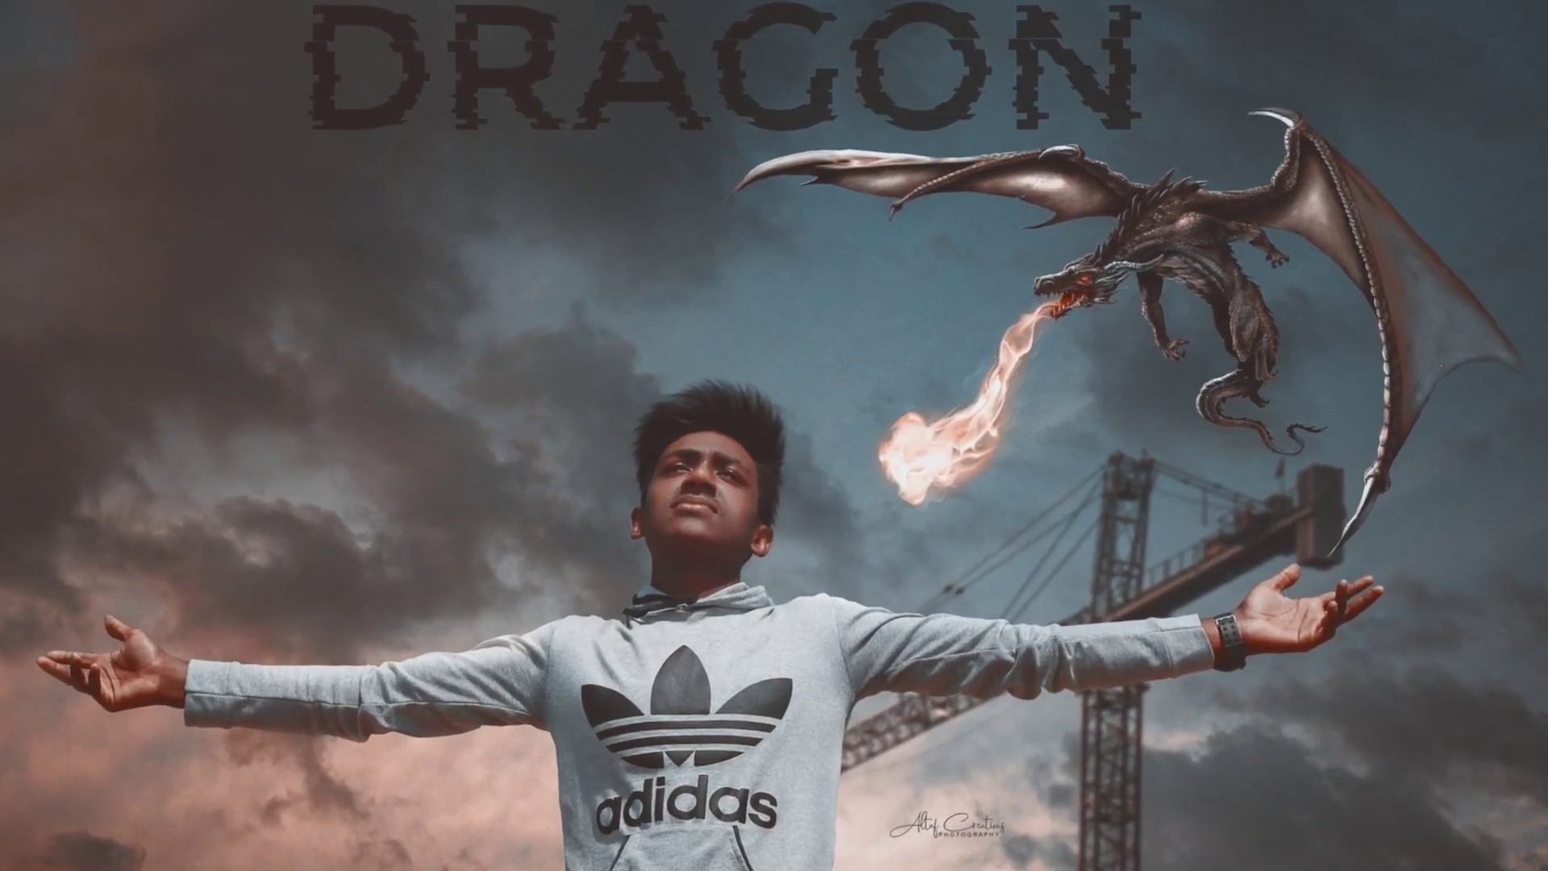